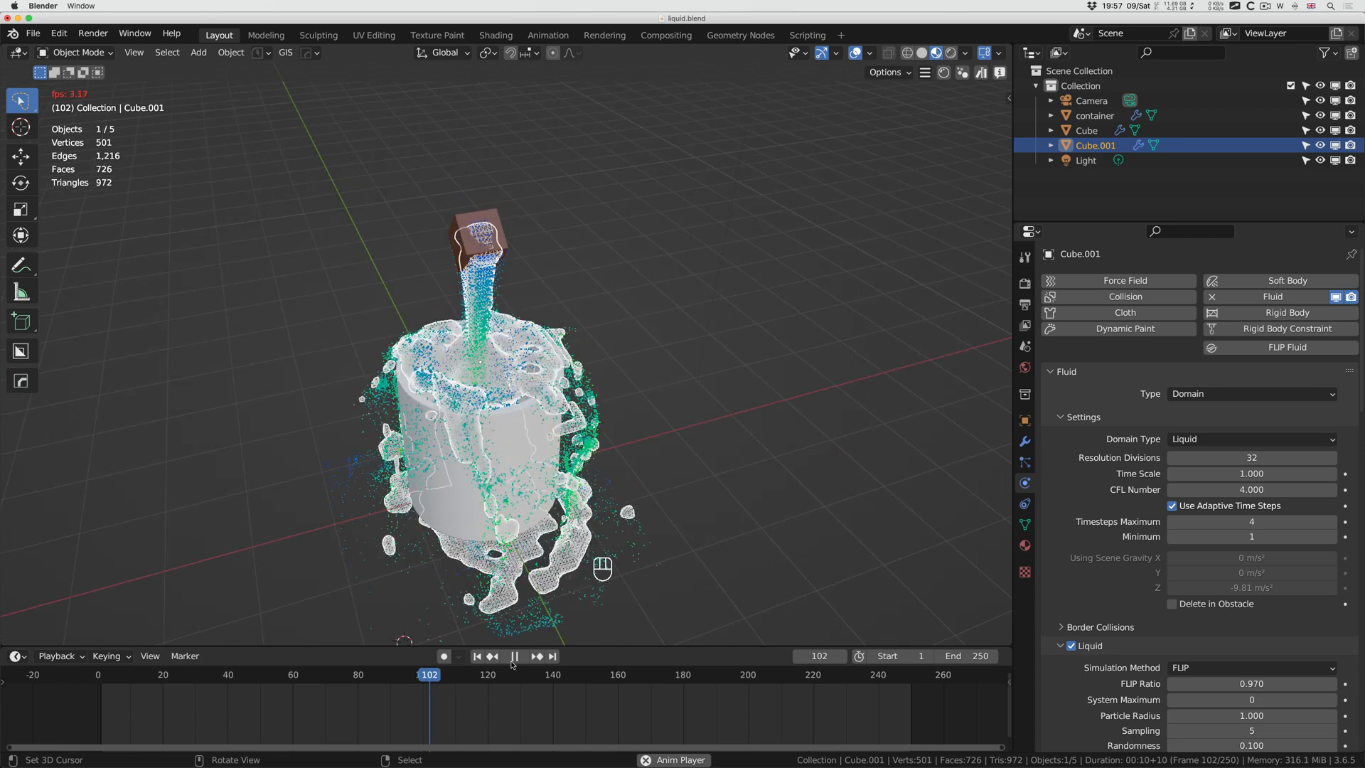
# Replay the finished liquid simulation from the first frame and pause it once the liquid overflows the container.
pyautogui.press('space')
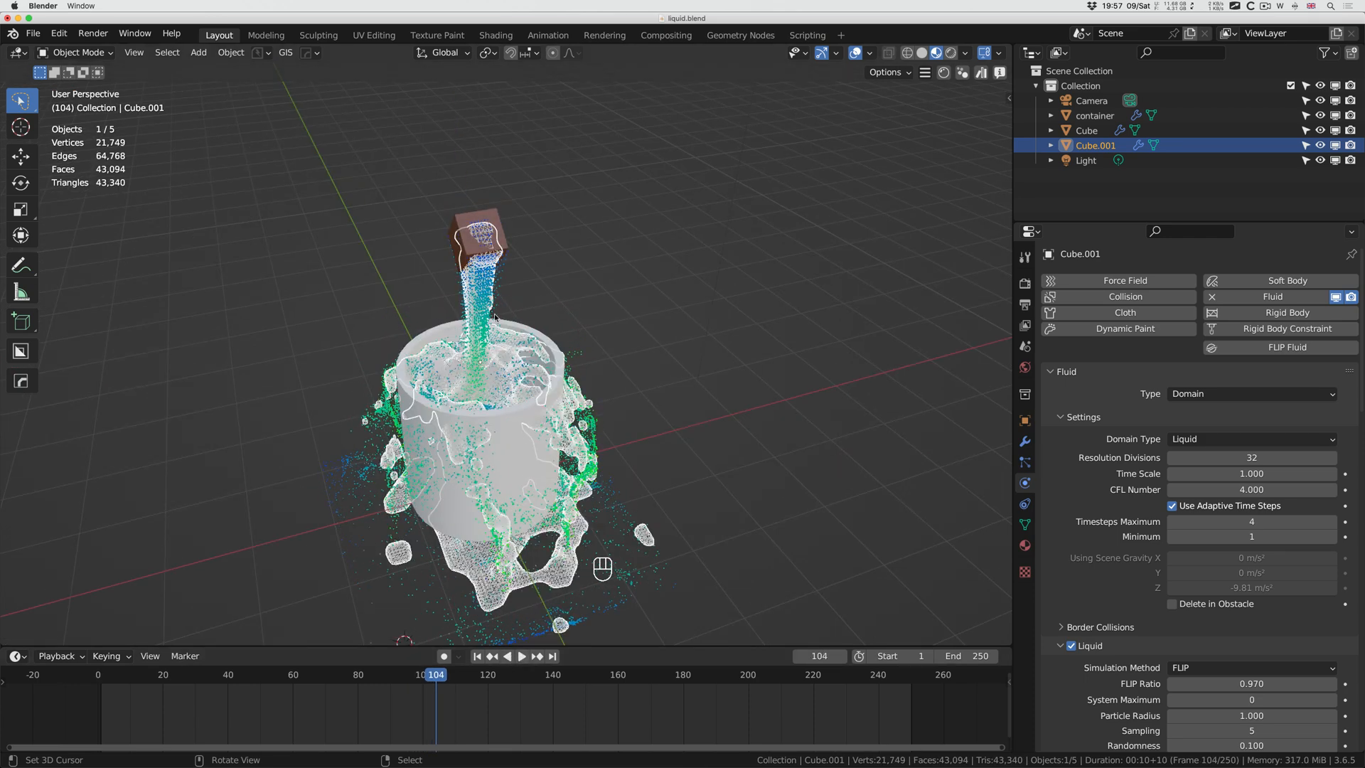
pyautogui.click(477, 656)
pyautogui.rightClick(482, 435)
pyautogui.moveTo(482, 435)
pyautogui.mouseDown(button='middle')
pyautogui.moveTo(482, 476)
pyautogui.moveTo(465, 430)
pyautogui.mouseUp(button='middle')
pyautogui.click(491, 236)
pyautogui.moveTo(490, 236); pyautogui.dragTo(489, 241, button='middle')
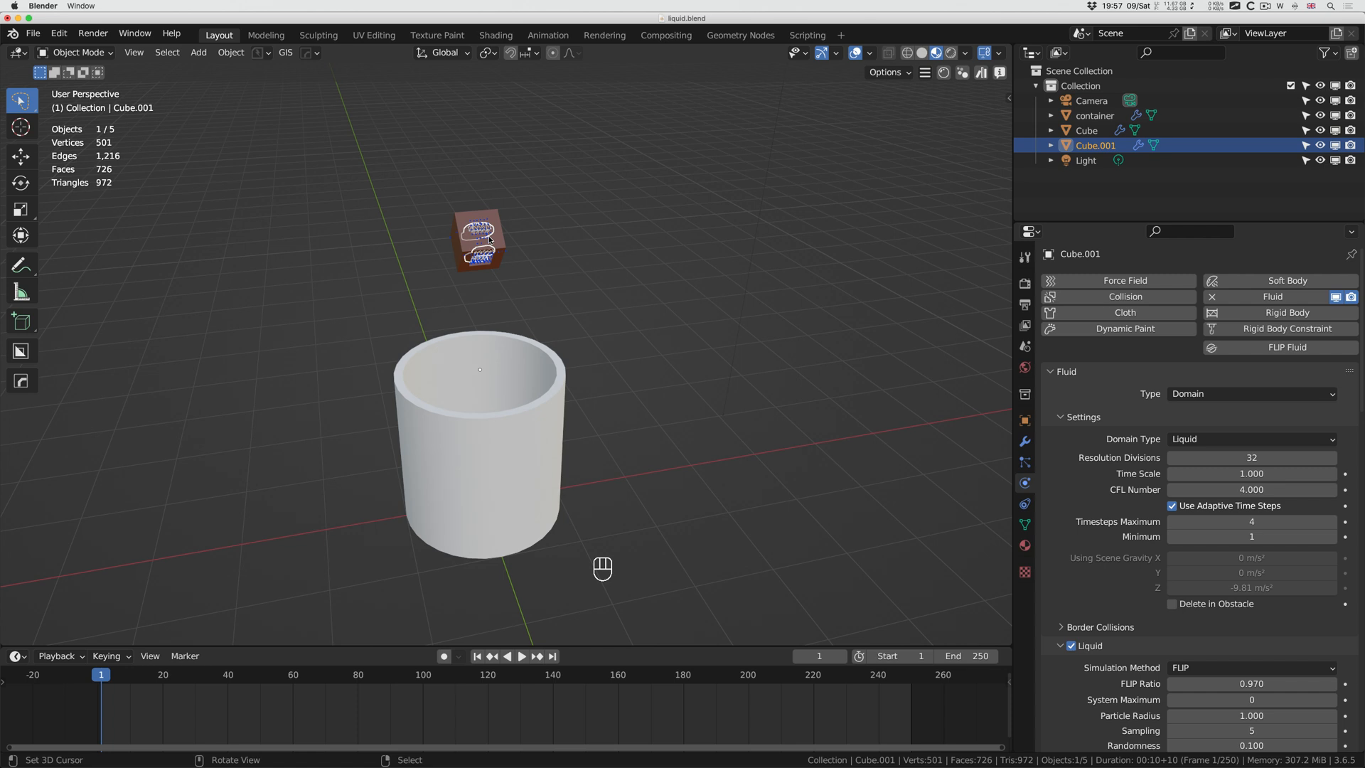
pyautogui.press('space')
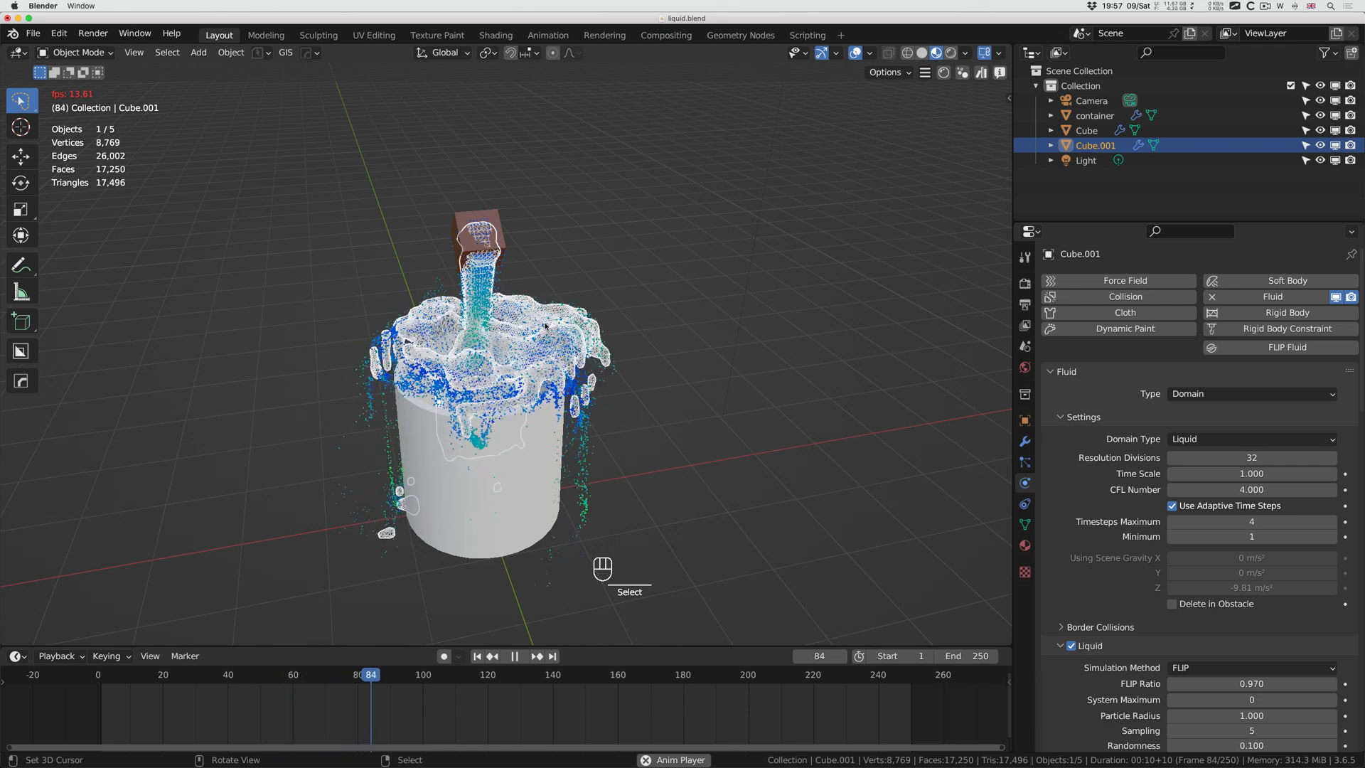
pyautogui.press('space')
# Check the scene's render engine setting and view the paused liquid simulation from another angle.
pyautogui.click(1024, 283)
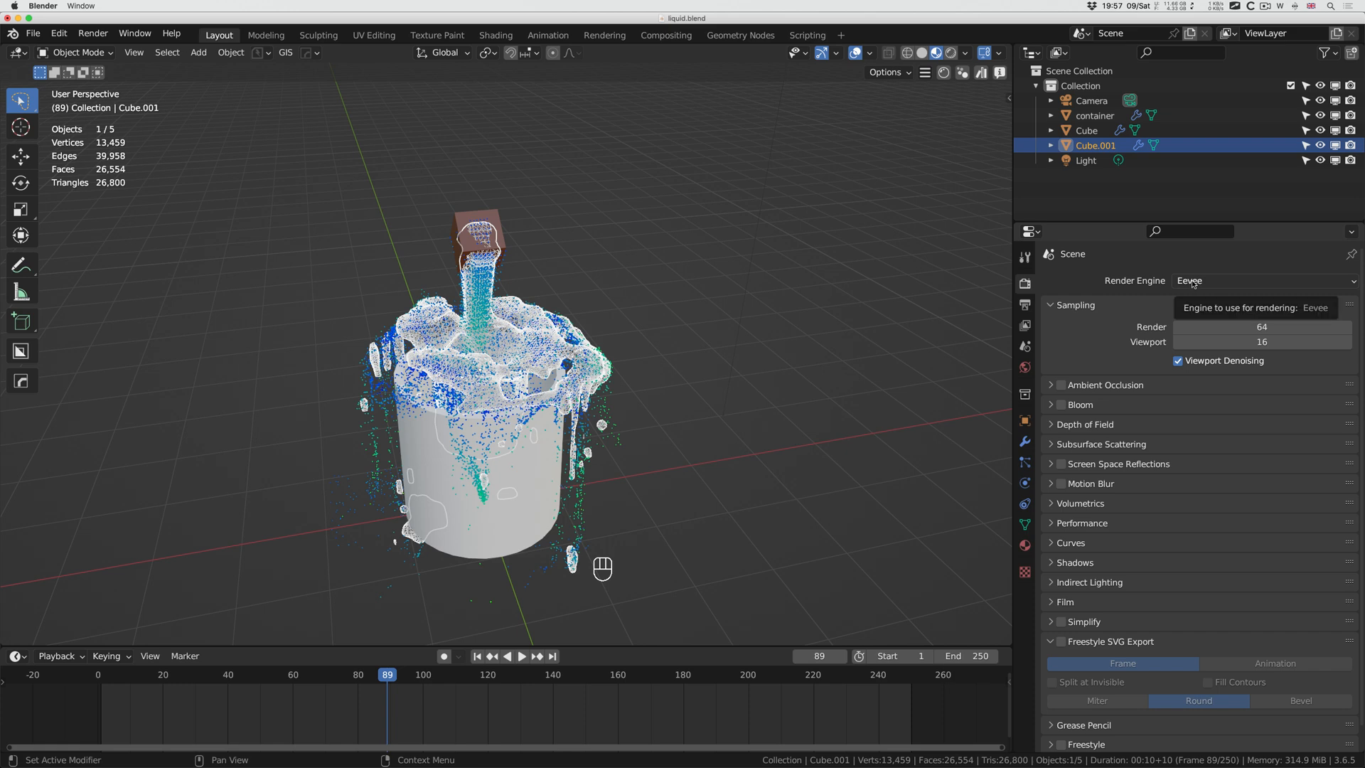
pyautogui.moveTo(564, 375); pyautogui.dragTo(564, 374, button='middle')
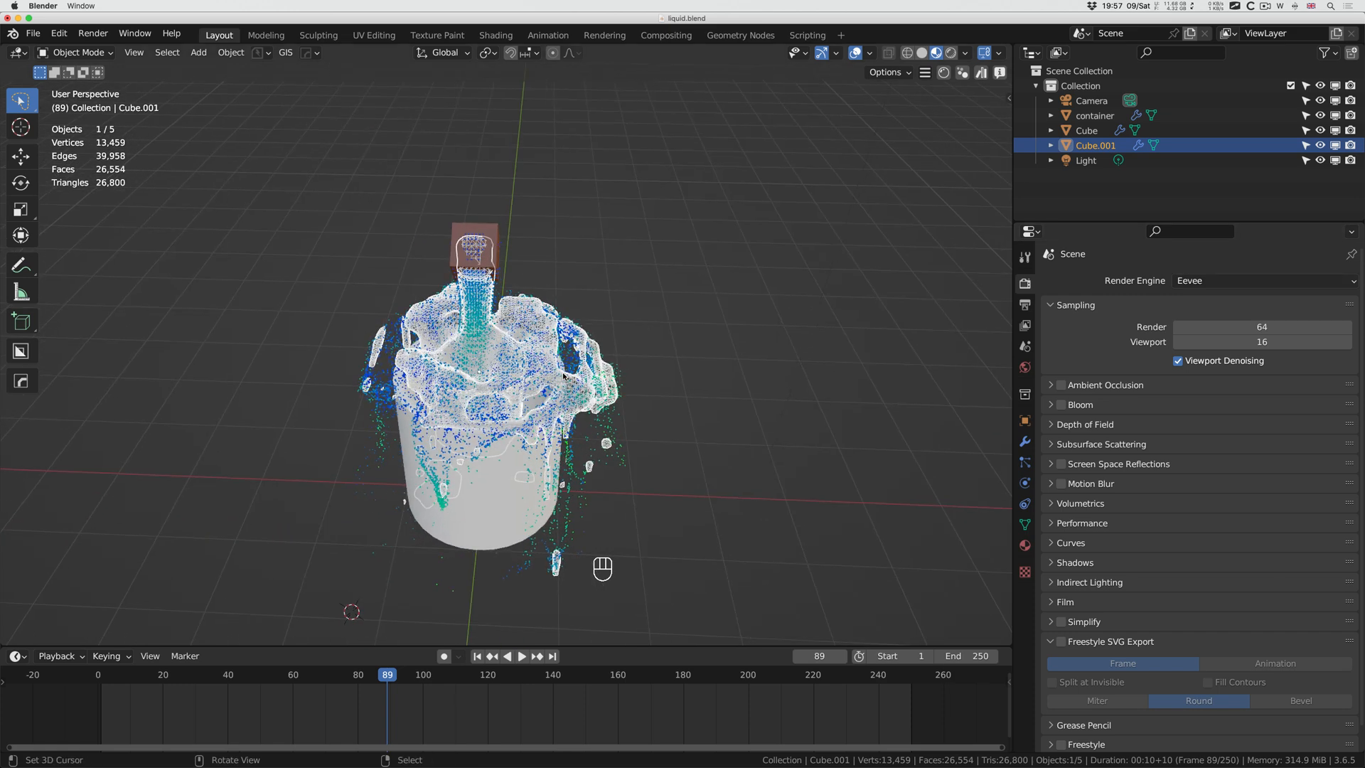
pyautogui.moveTo(531, 343); pyautogui.dragTo(569, 339, button='middle')
pyautogui.click(1202, 282)
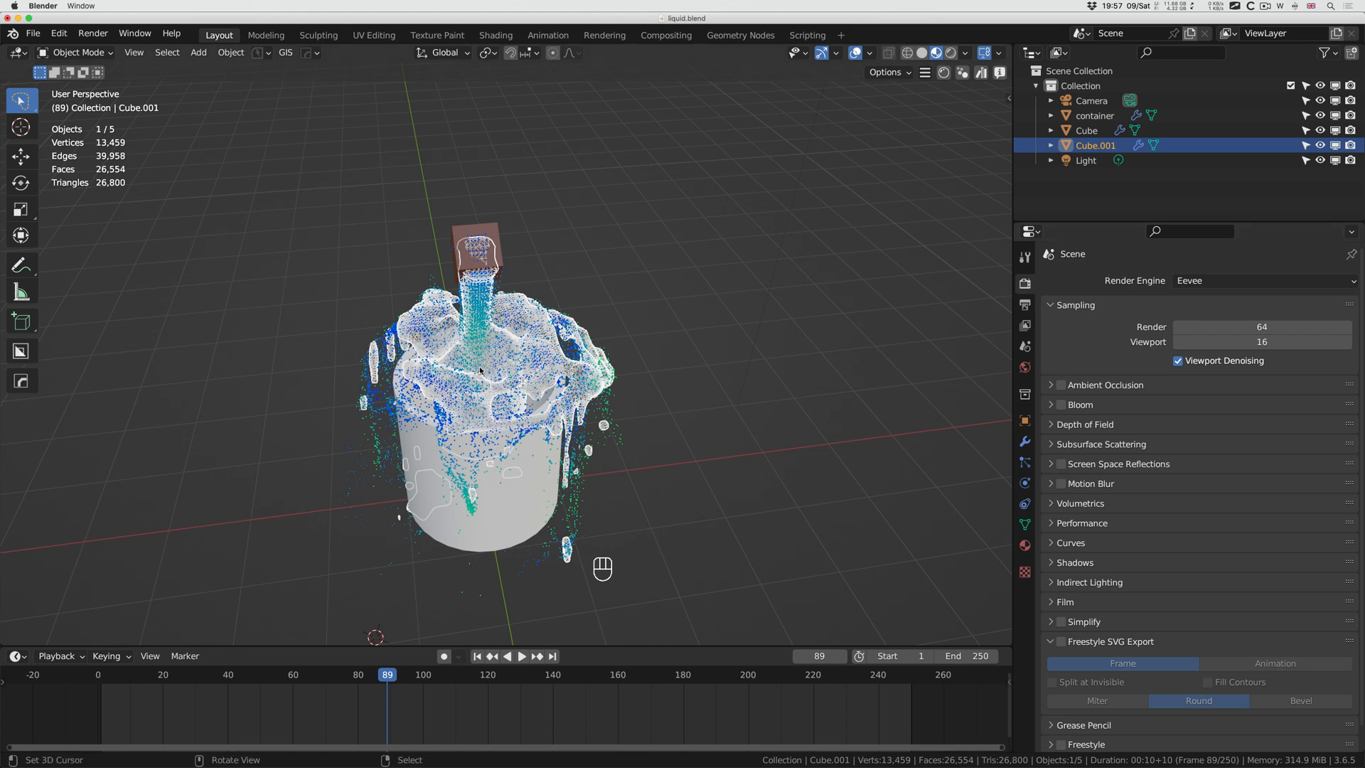
# Start a new General file and delete the default human figure from the scene.
pyautogui.press('super+n')
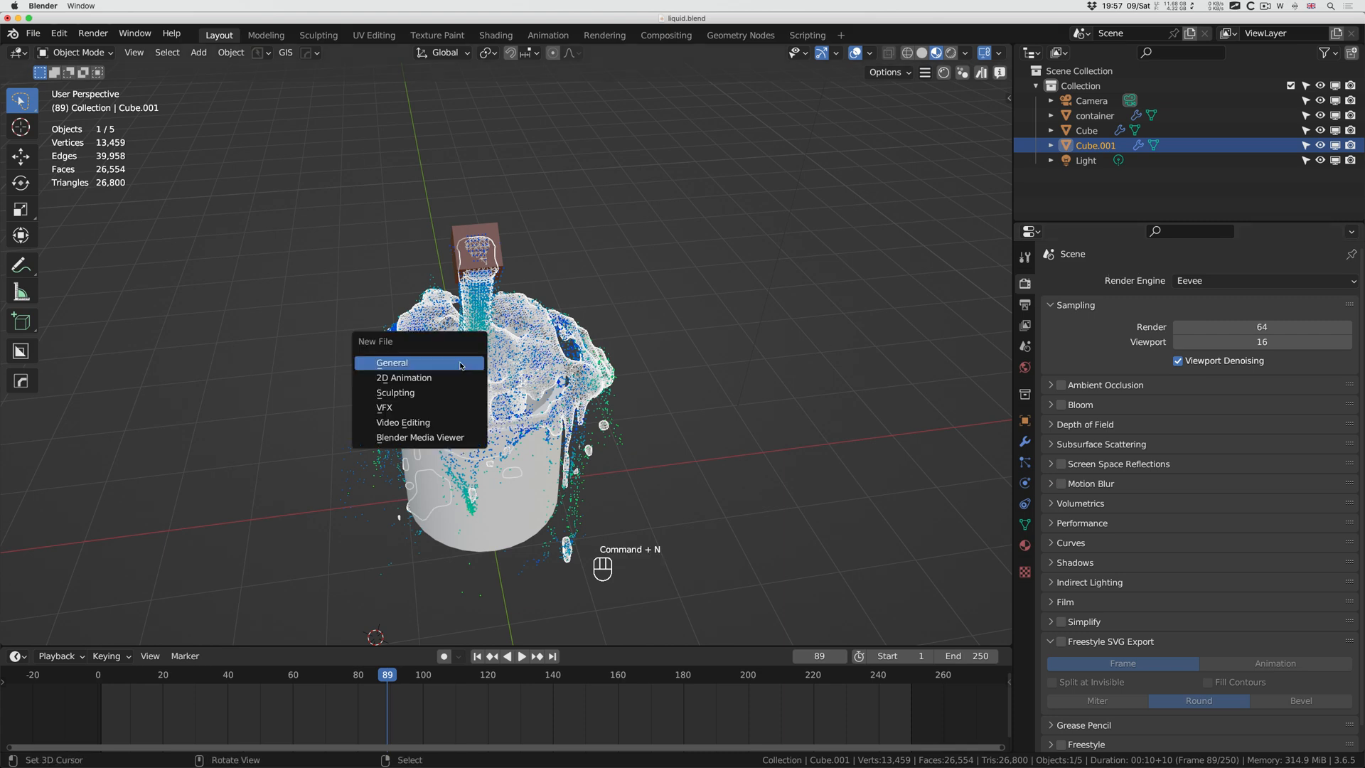
pyautogui.click(460, 362)
pyautogui.click(593, 420)
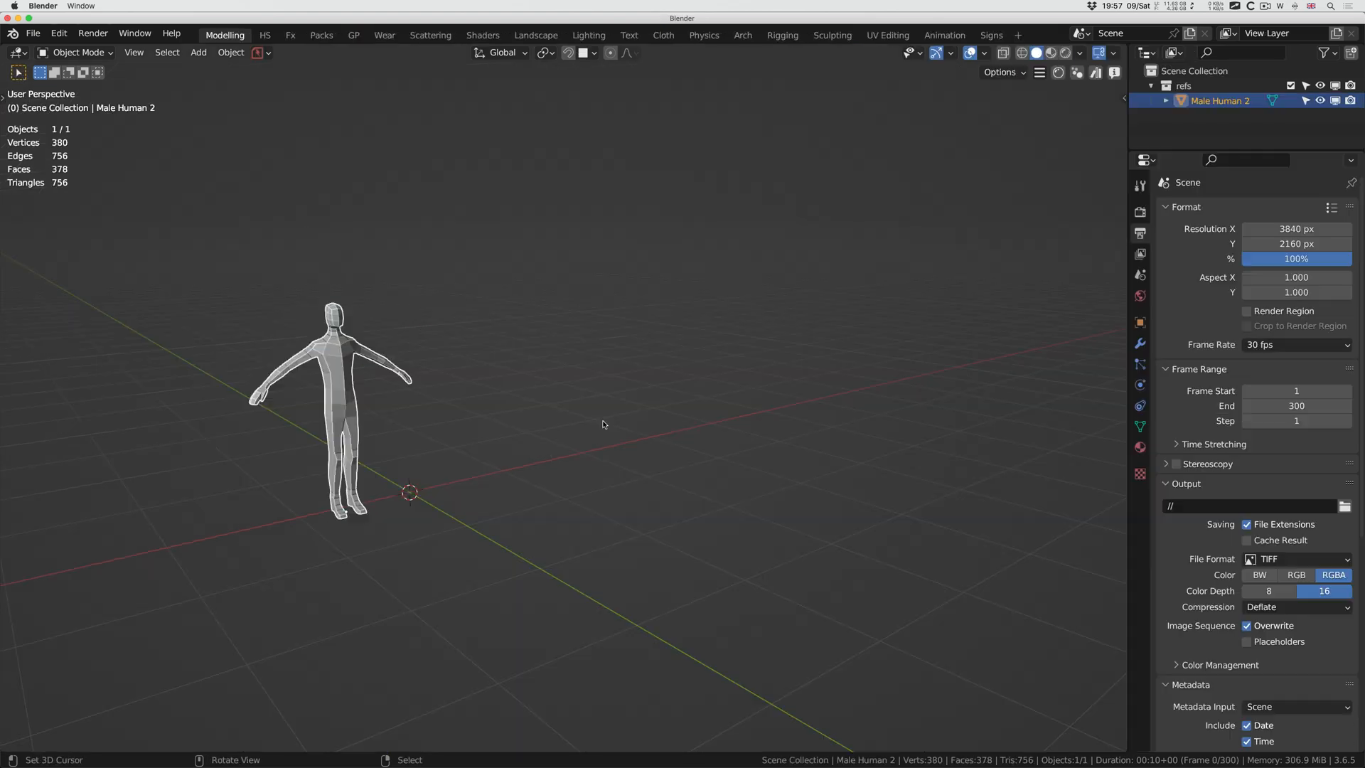
pyautogui.press('x')
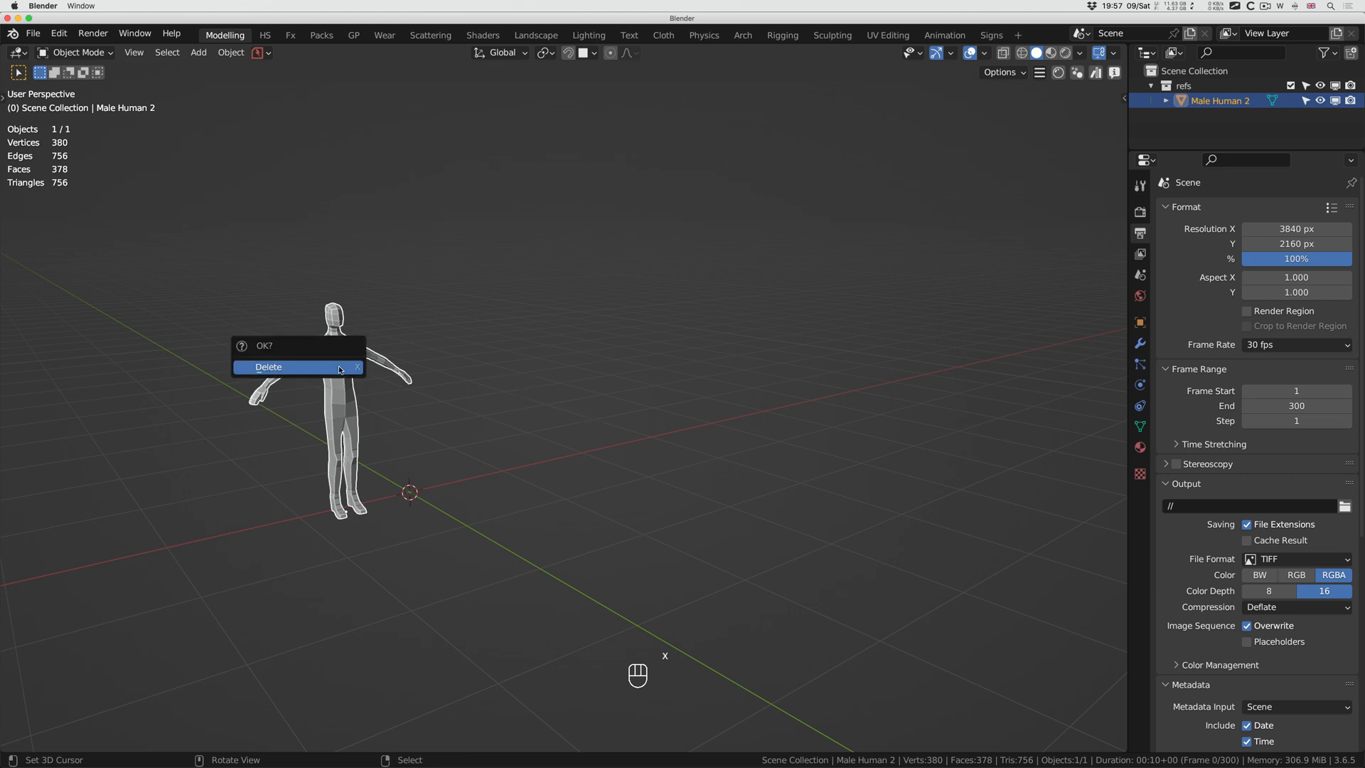
pyautogui.click(338, 367)
# Add a cylinder mesh at the scene's centre and raise it 1 m along the Z axis.
pyautogui.hotkey('shift', 'a')
pyautogui.moveTo(412, 402)
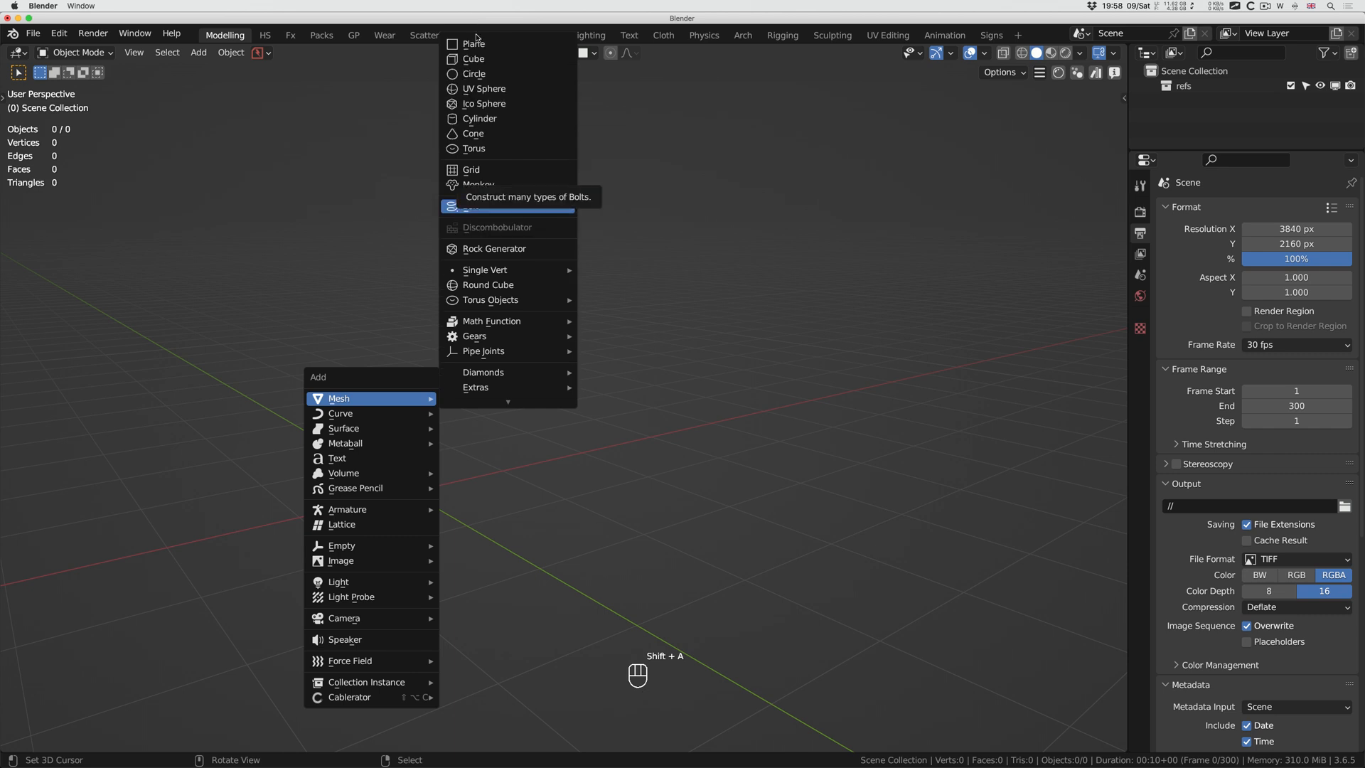
pyautogui.click(483, 118)
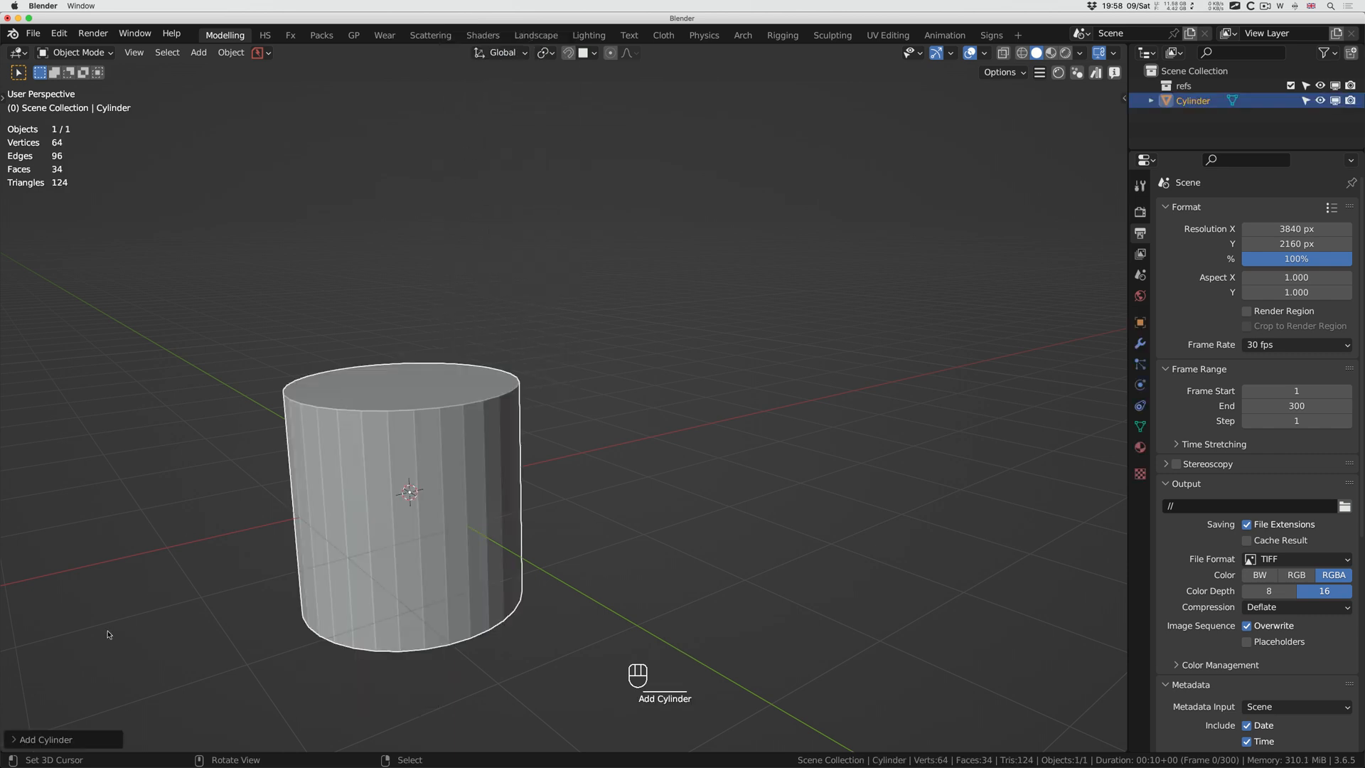
pyautogui.click(18, 740)
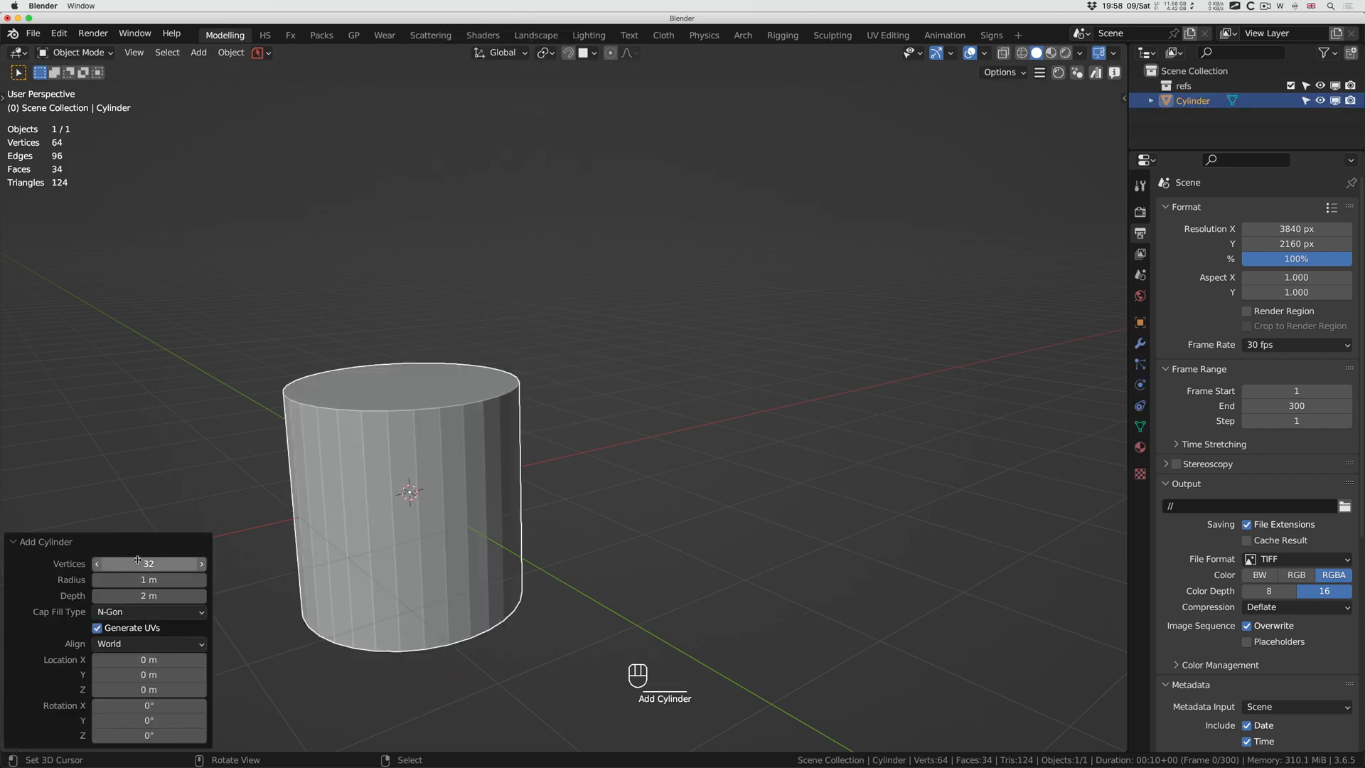
pyautogui.press('g')
pyautogui.press('z')
pyautogui.press('1')
pyautogui.click(444, 419)
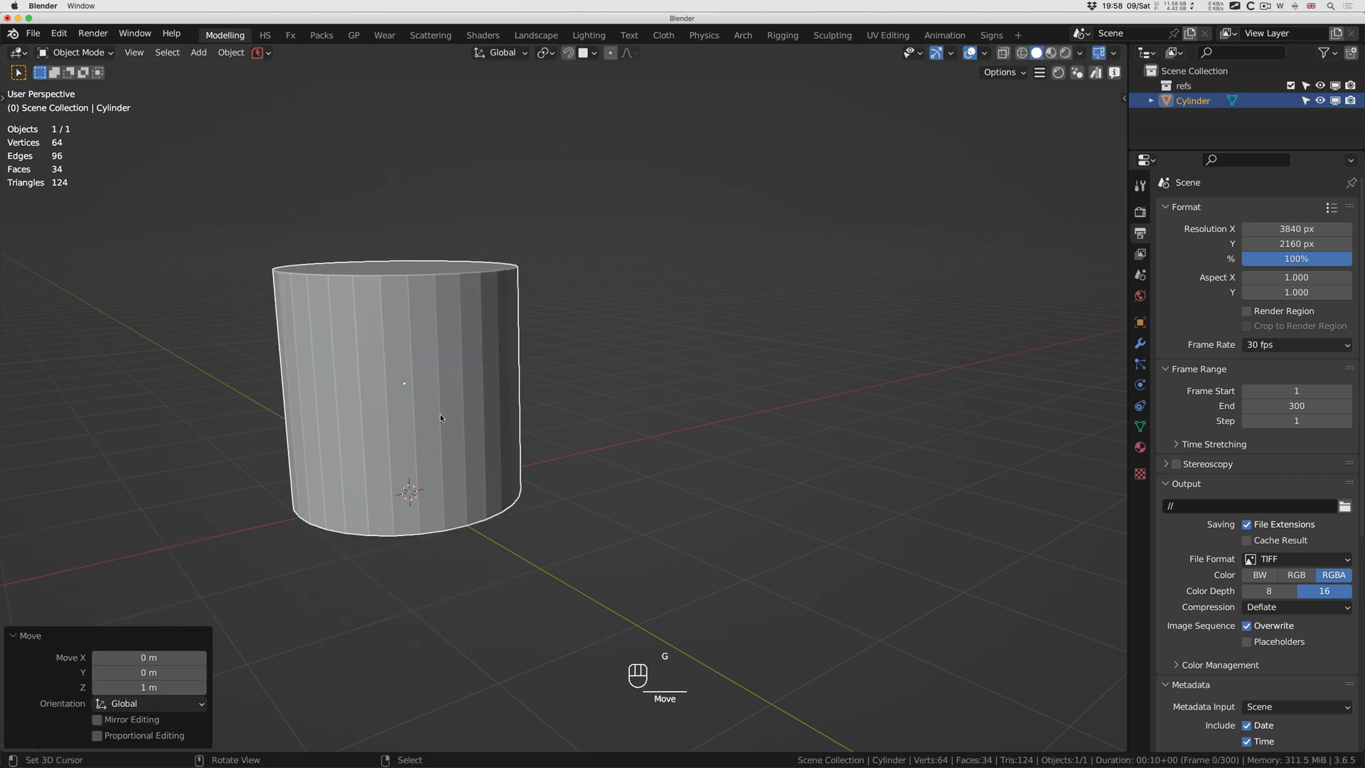
# Apply Shade Auto Smooth to the cylinder.
pyautogui.moveTo(433, 300); pyautogui.dragTo(434, 310, button='middle')
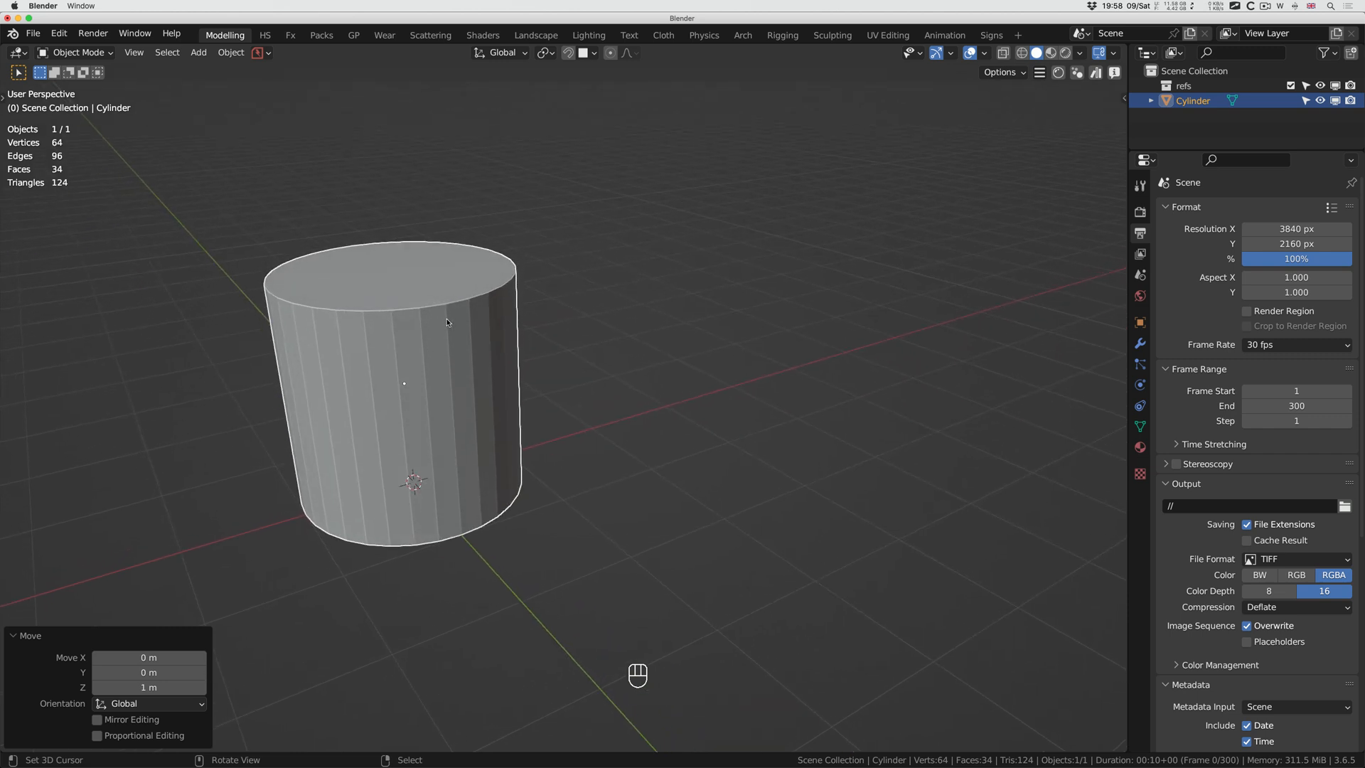
pyautogui.press('w')
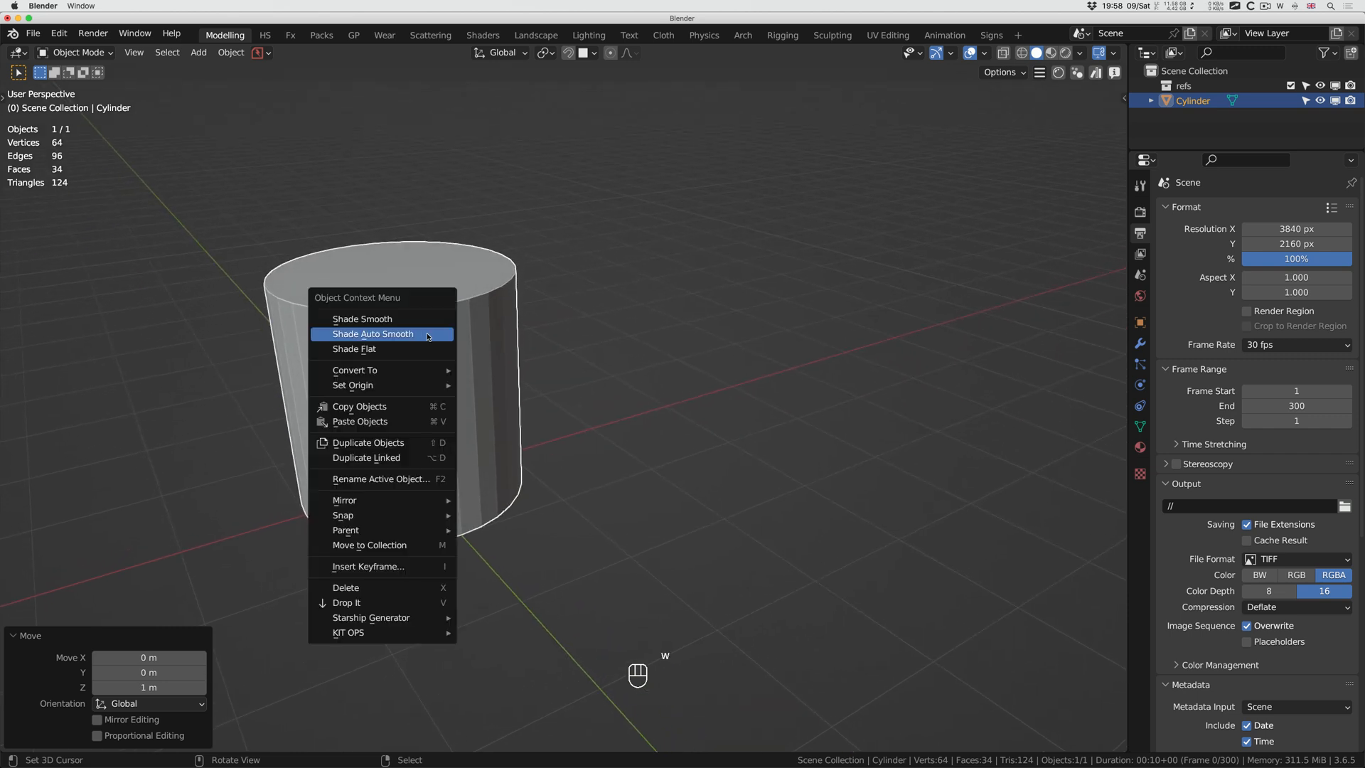
pyautogui.click(422, 334)
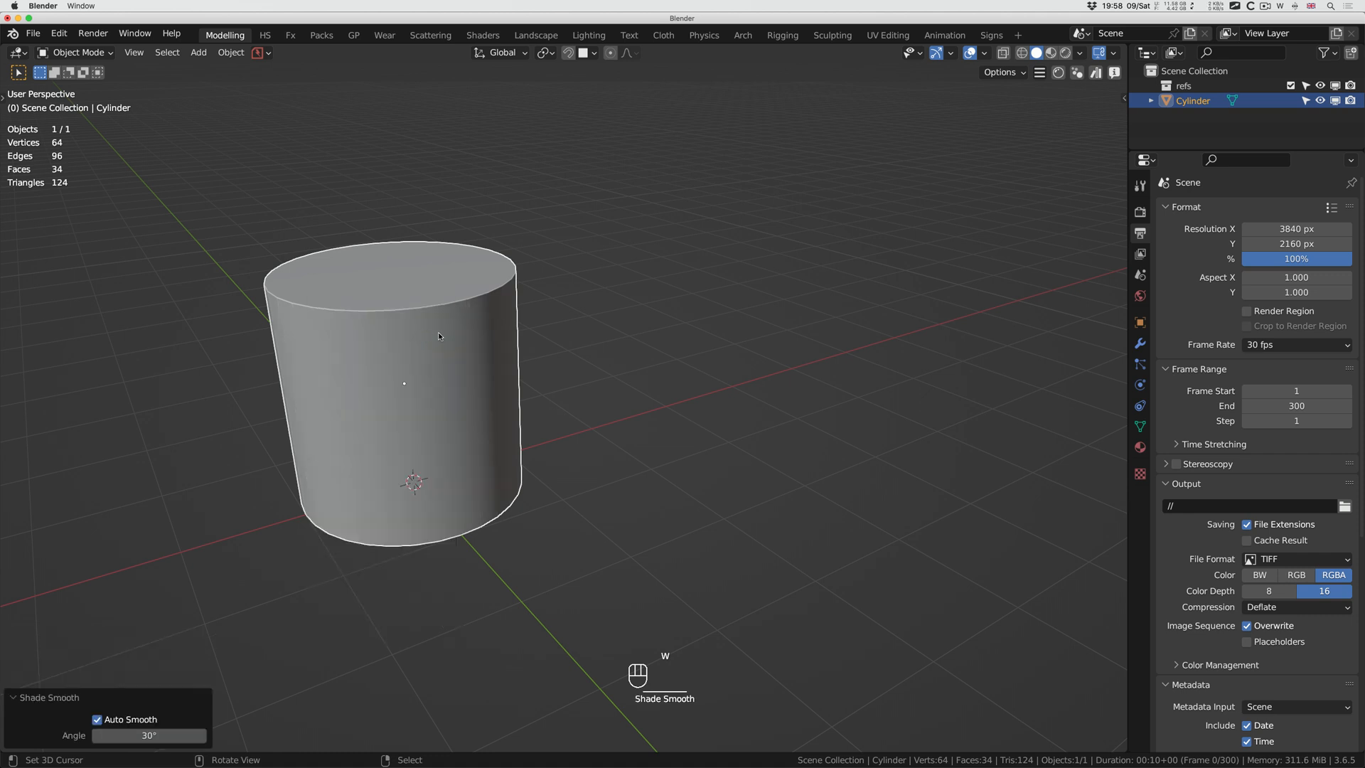
pyautogui.moveTo(438, 337); pyautogui.dragTo(416, 344, button='middle')
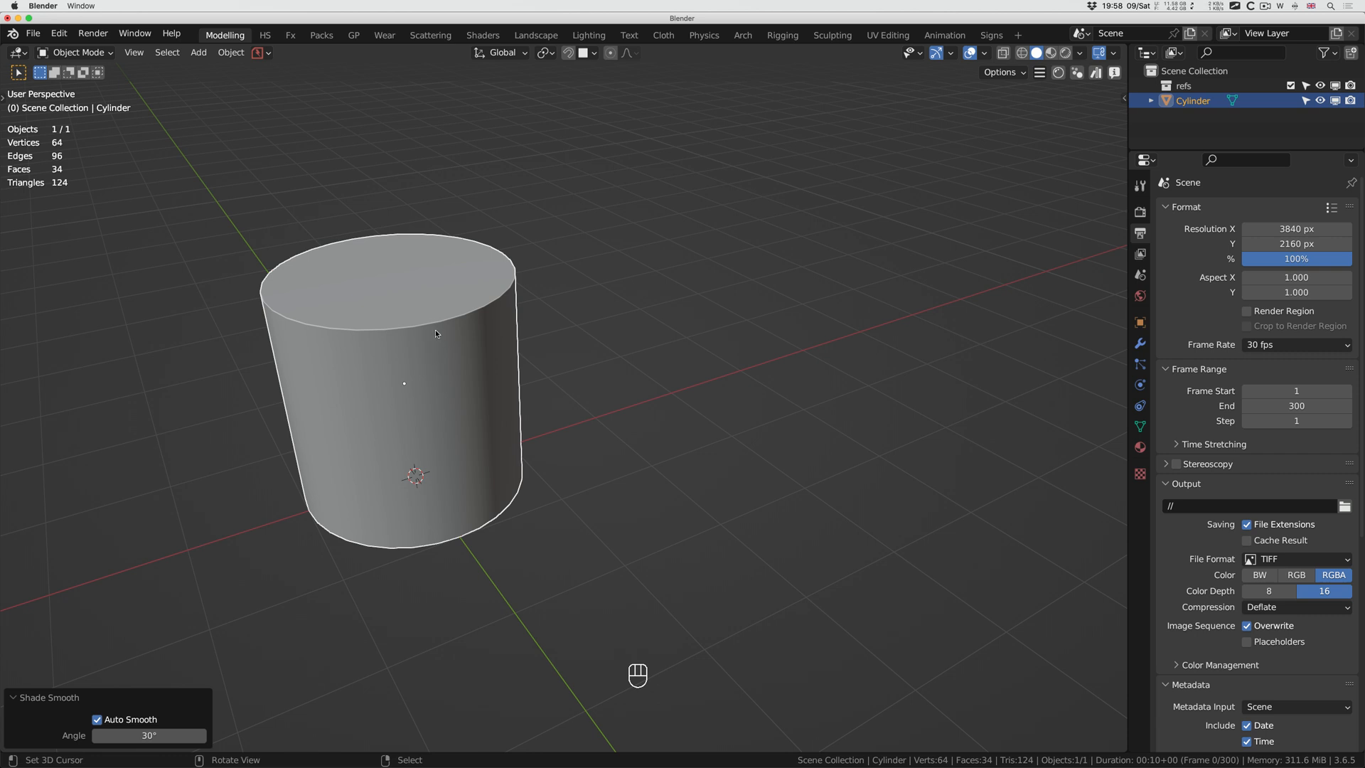
# Add a Subdivision Surface modifier to the cylinder.
pyautogui.keyDown('ctrl'); pyautogui.moveTo(435, 330); pyautogui.dragTo(271, 310, button='middle'); pyautogui.keyUp('ctrl')
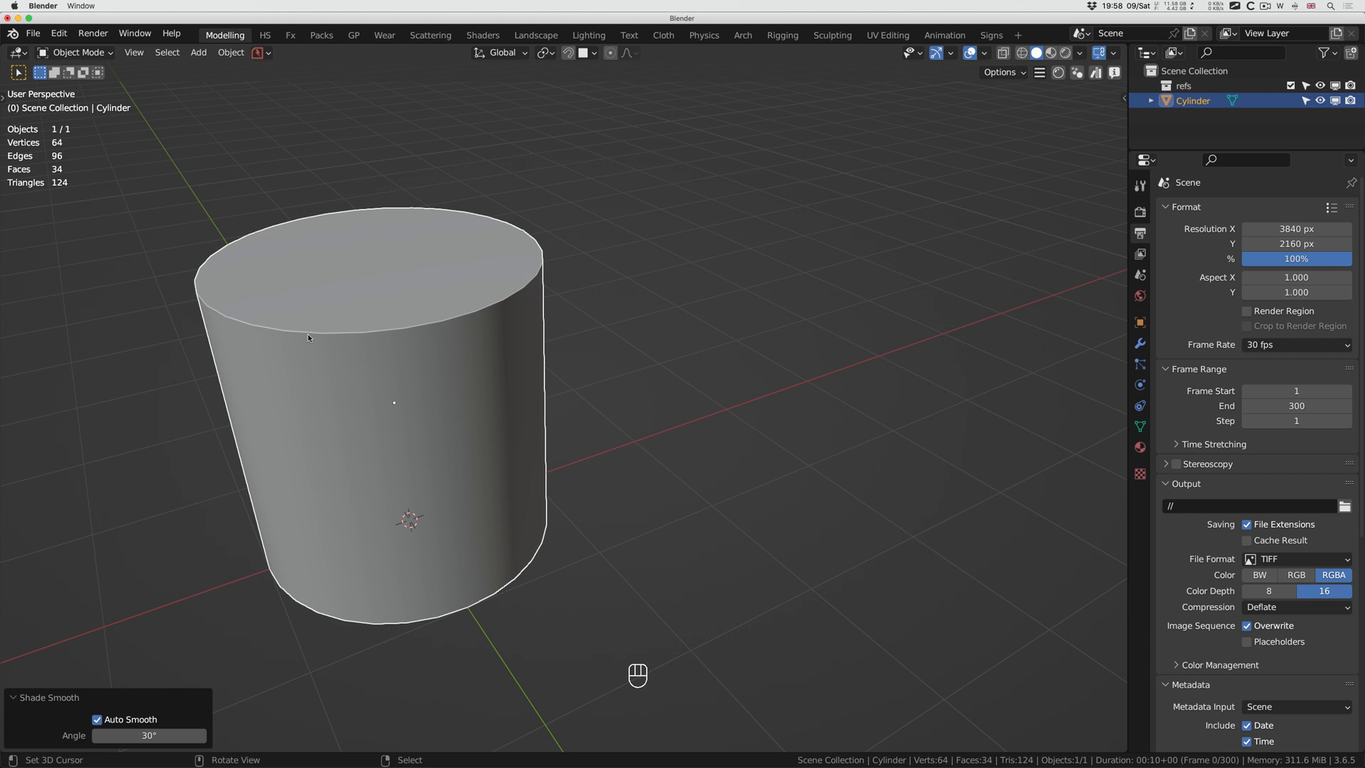
pyautogui.click(1140, 344)
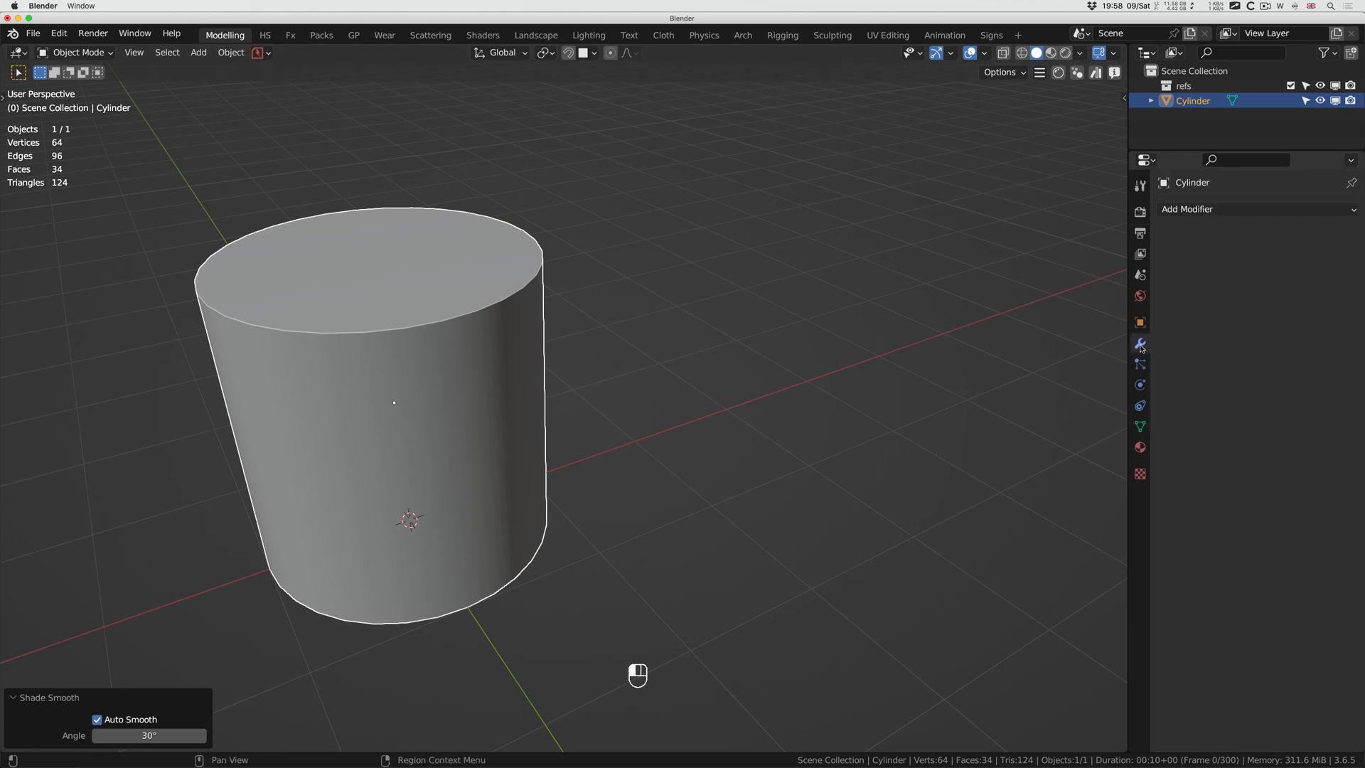
pyautogui.click(1208, 210)
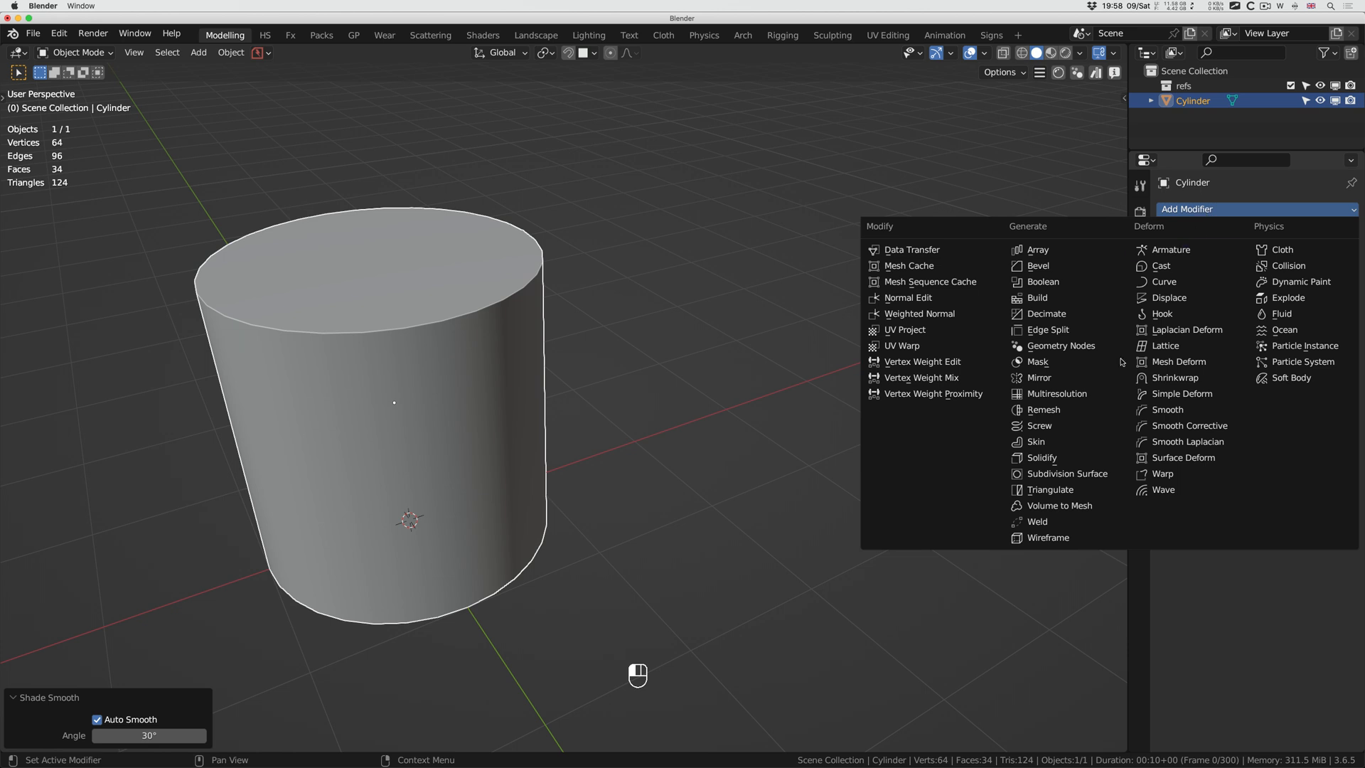
pyautogui.click(1093, 472)
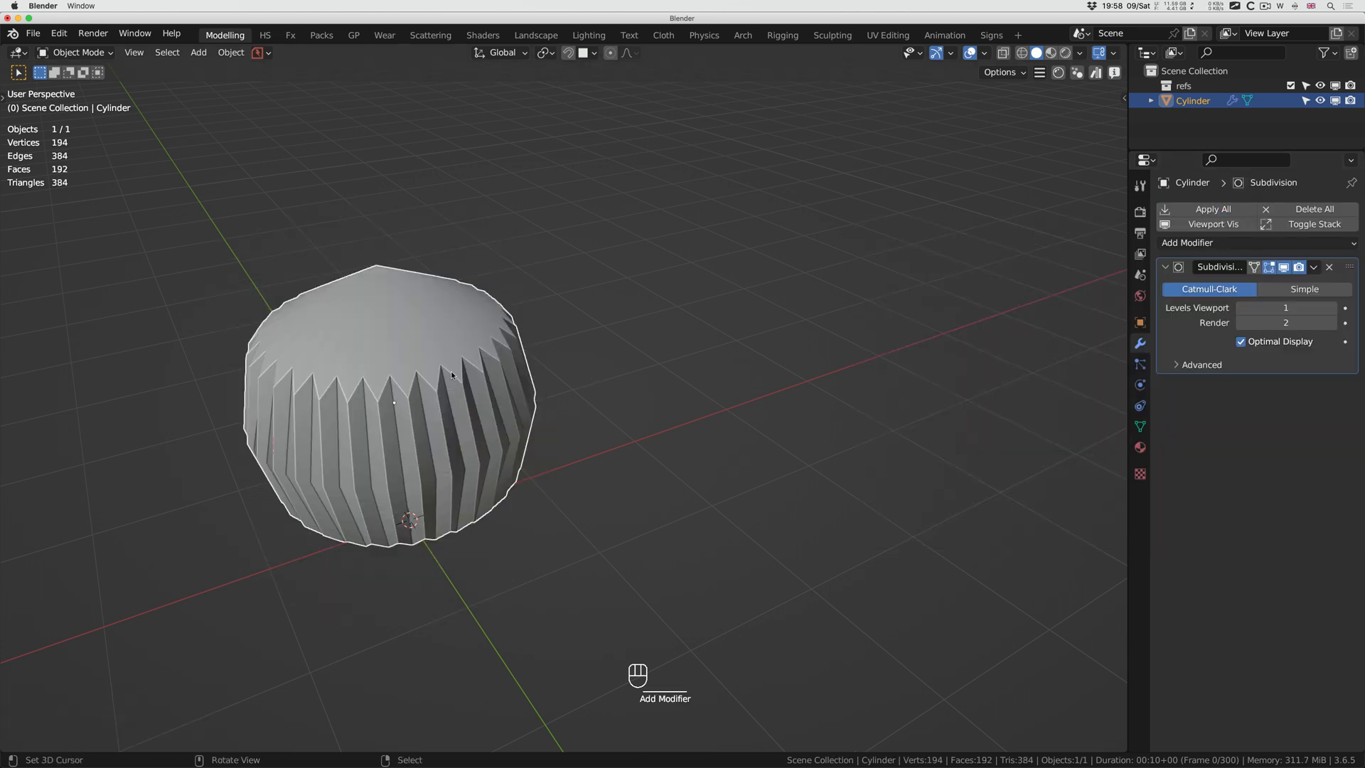
# In Edit Mode, add two loop cuts around the cylinder, one slid close to its top edge and one close to its bottom edge.
pyautogui.press('Tab')
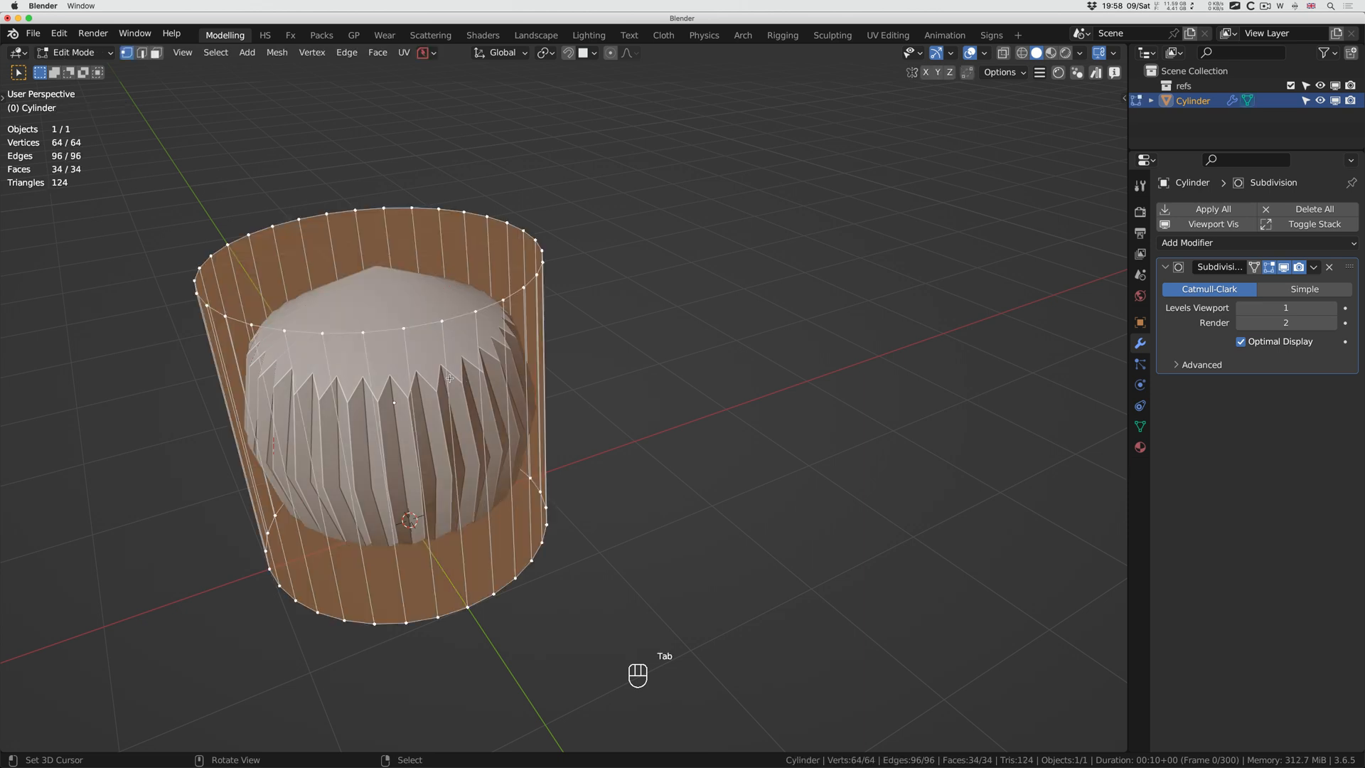
pyautogui.hotkey('ctrl', 'r')
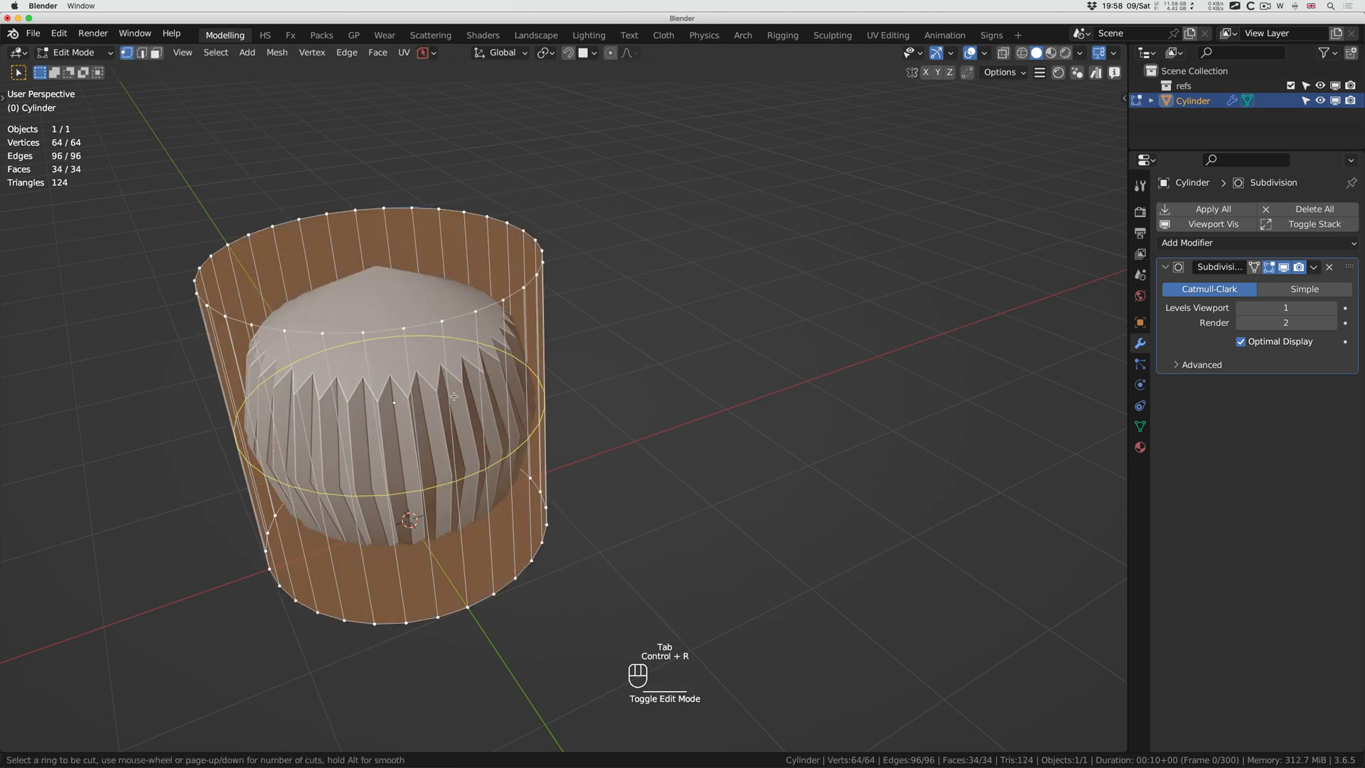
pyautogui.click(447, 369)
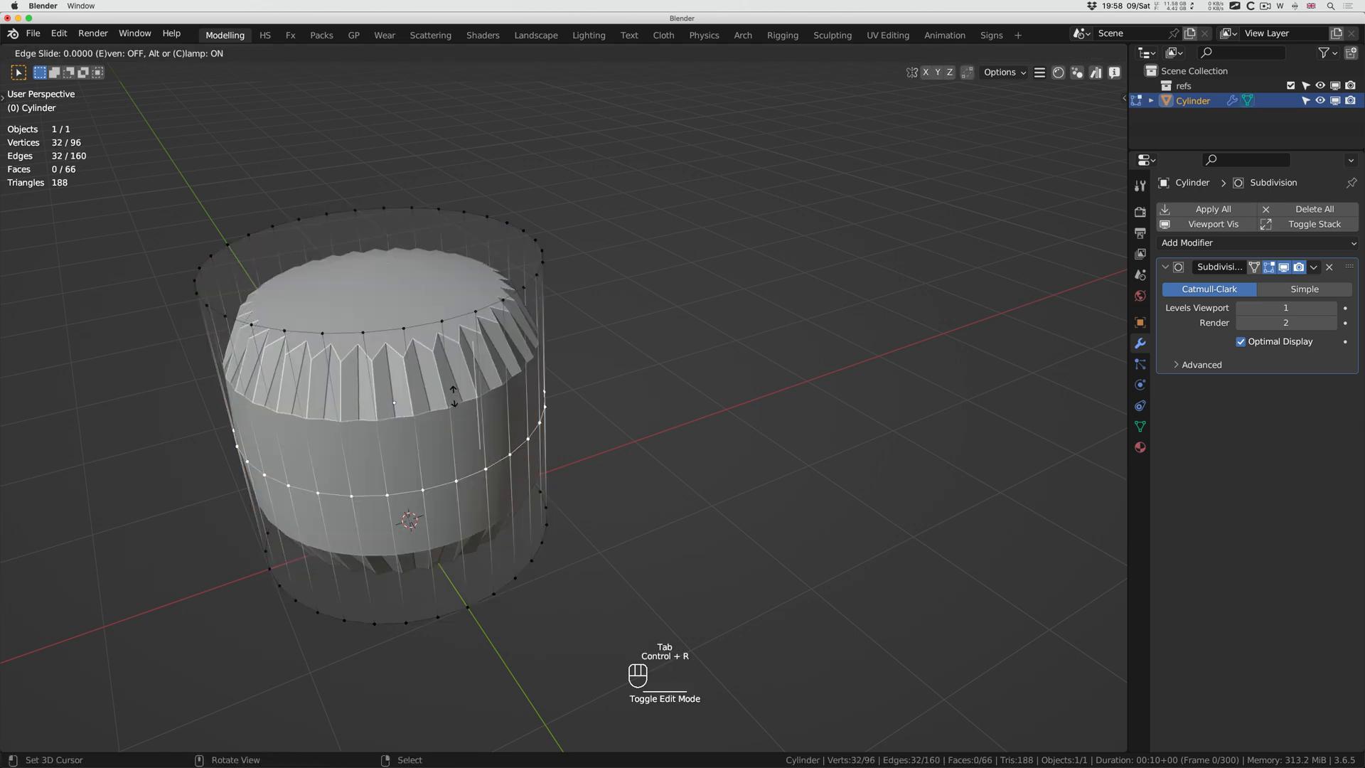
pyautogui.click(430, 256)
pyautogui.hotkey('ctrl', 'r')
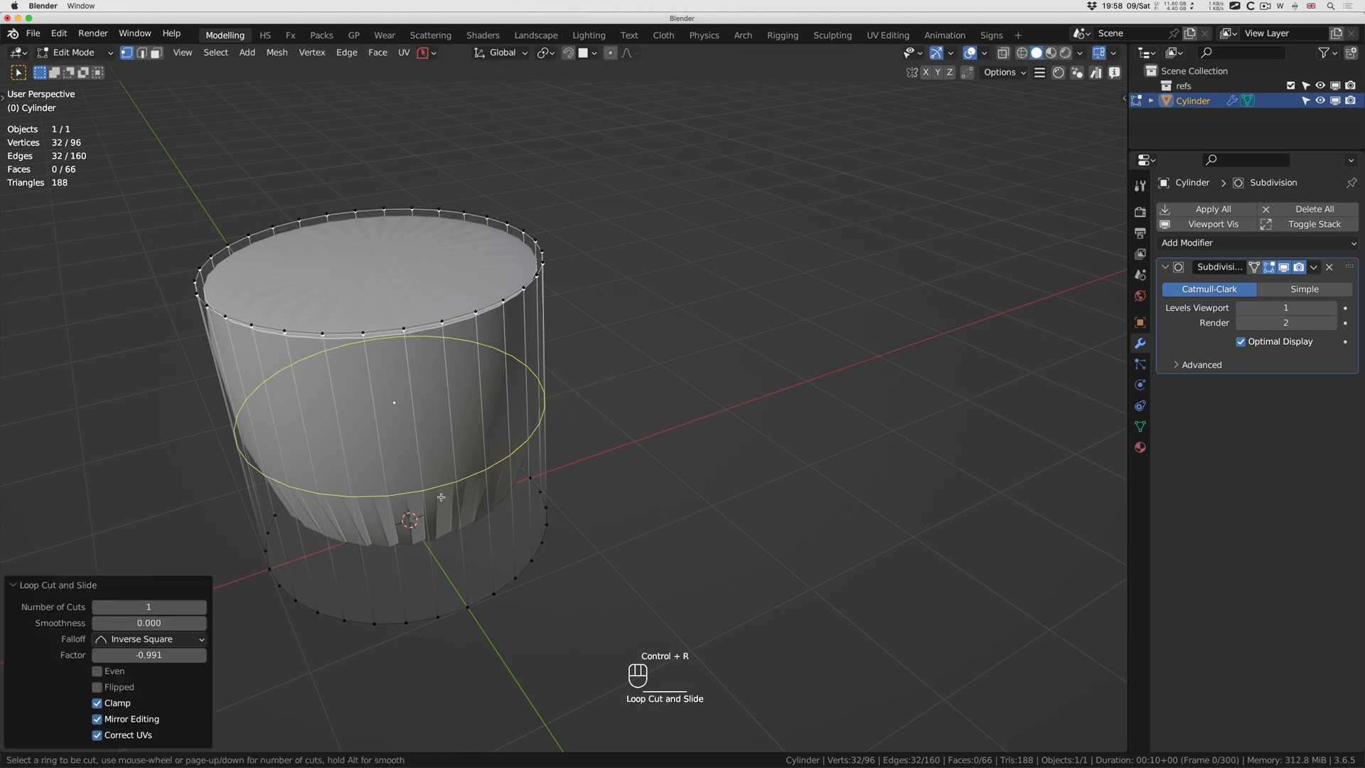
pyautogui.click(444, 462)
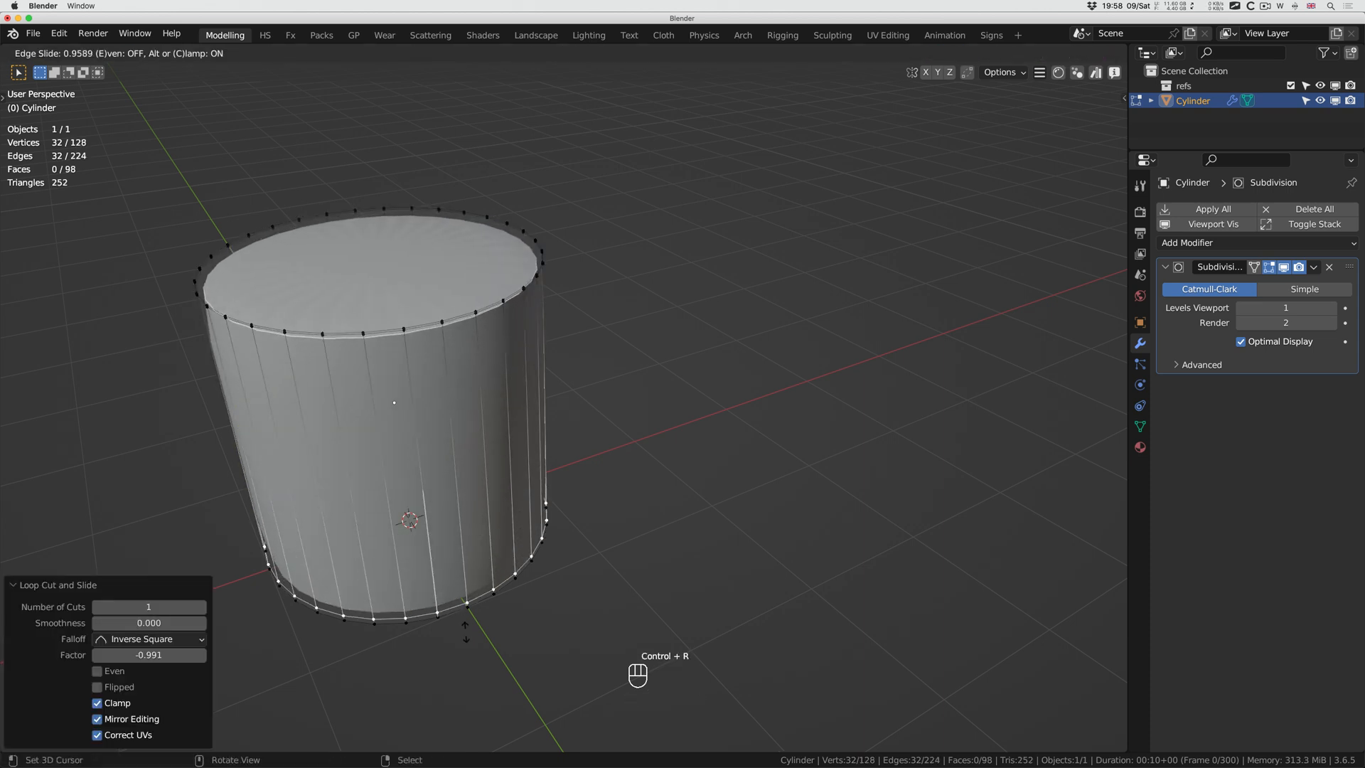
pyautogui.click(463, 606)
# Return to Object Mode and set the Subdivision modifier's viewport level to 3.
pyautogui.press('Tab')
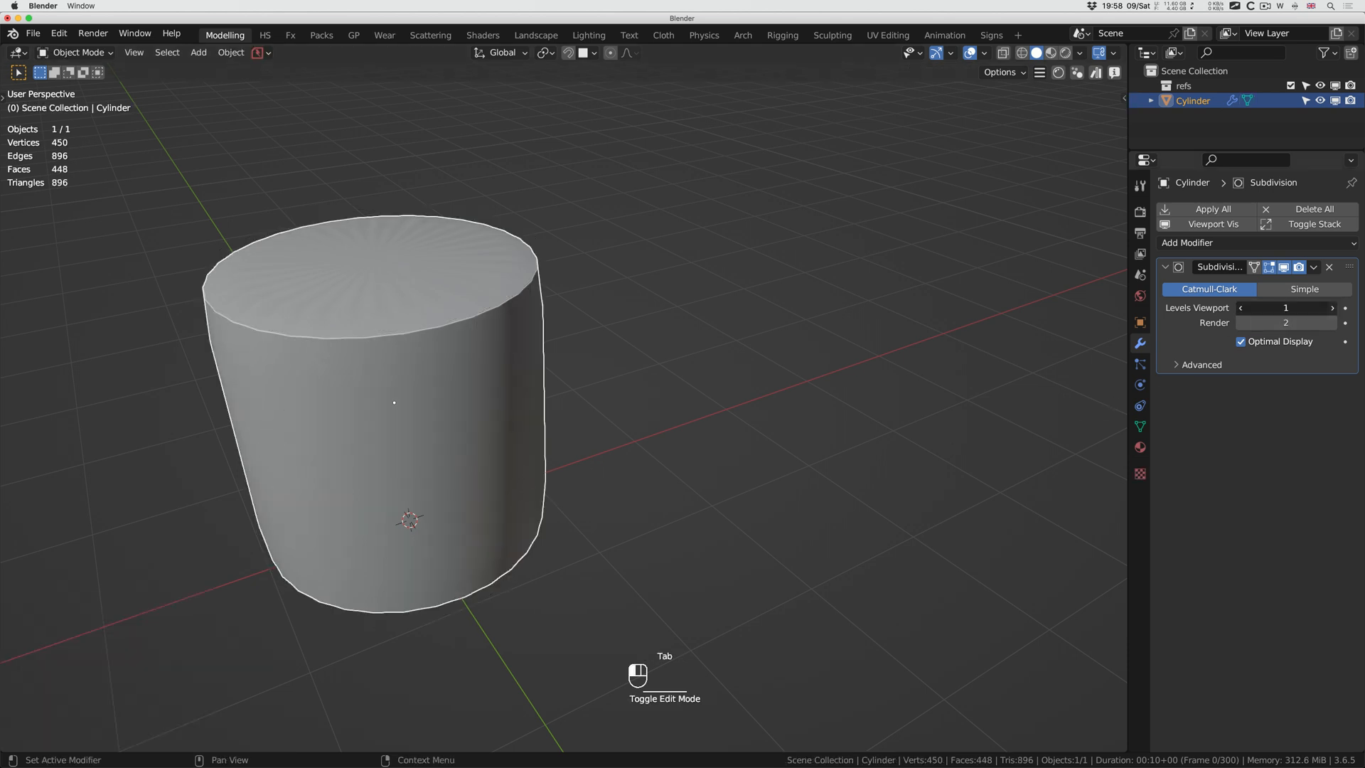
pyautogui.click(1332, 309)
pyautogui.click(1332, 308)
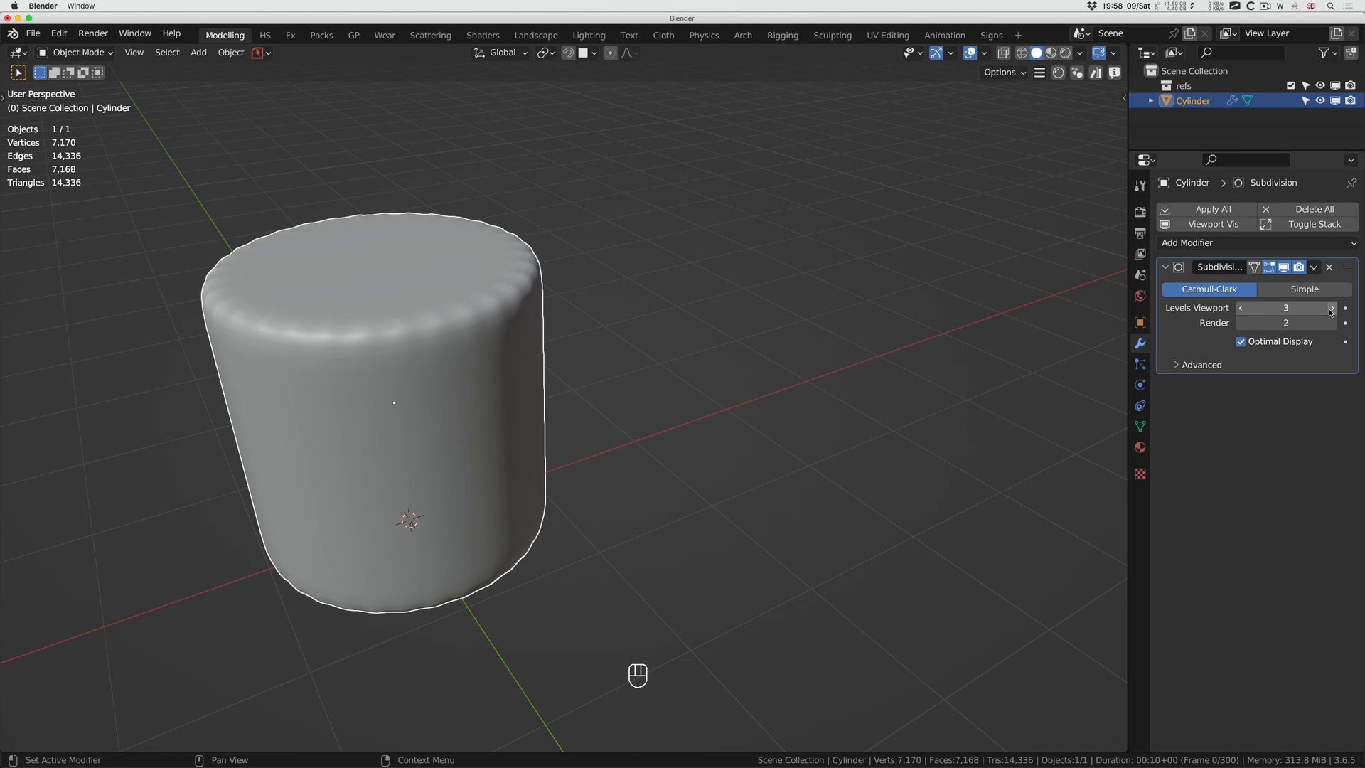
# In Edit Mode, inset the cylinder's top face by about 0.066 m and extrude it about 1.6 m downward to hollow out the container.
pyautogui.press('Tab')
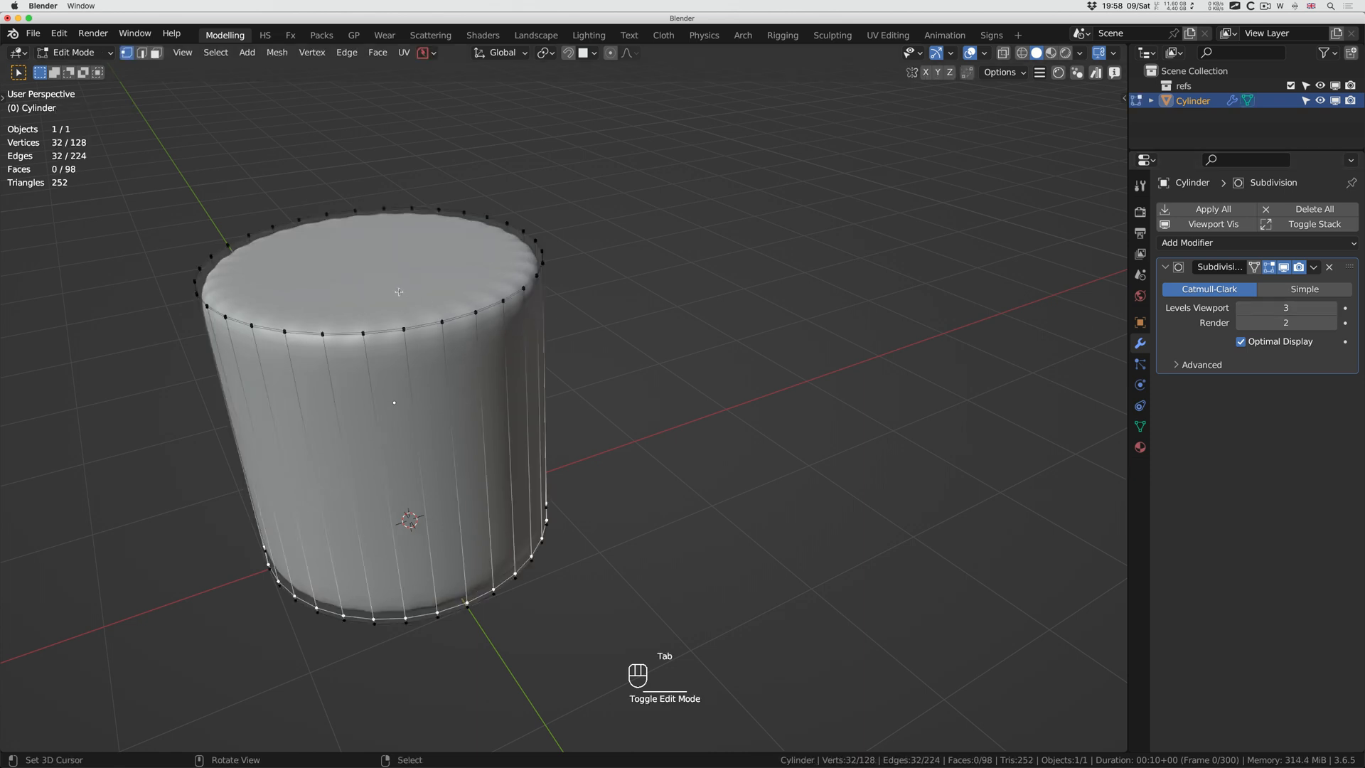
pyautogui.press('a')
pyautogui.press('a')
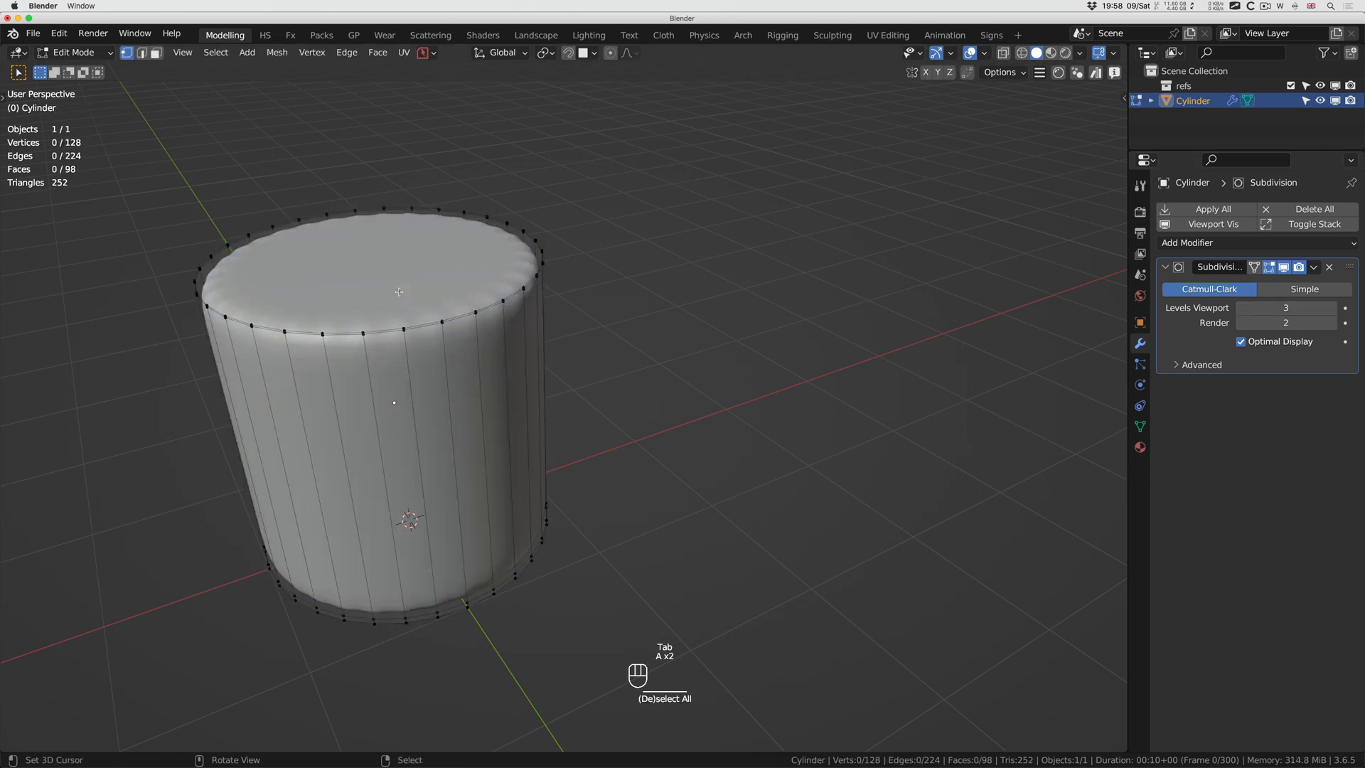
pyautogui.moveTo(399, 292); pyautogui.dragTo(420, 294, button='middle')
pyautogui.press('3')
pyautogui.click(421, 294)
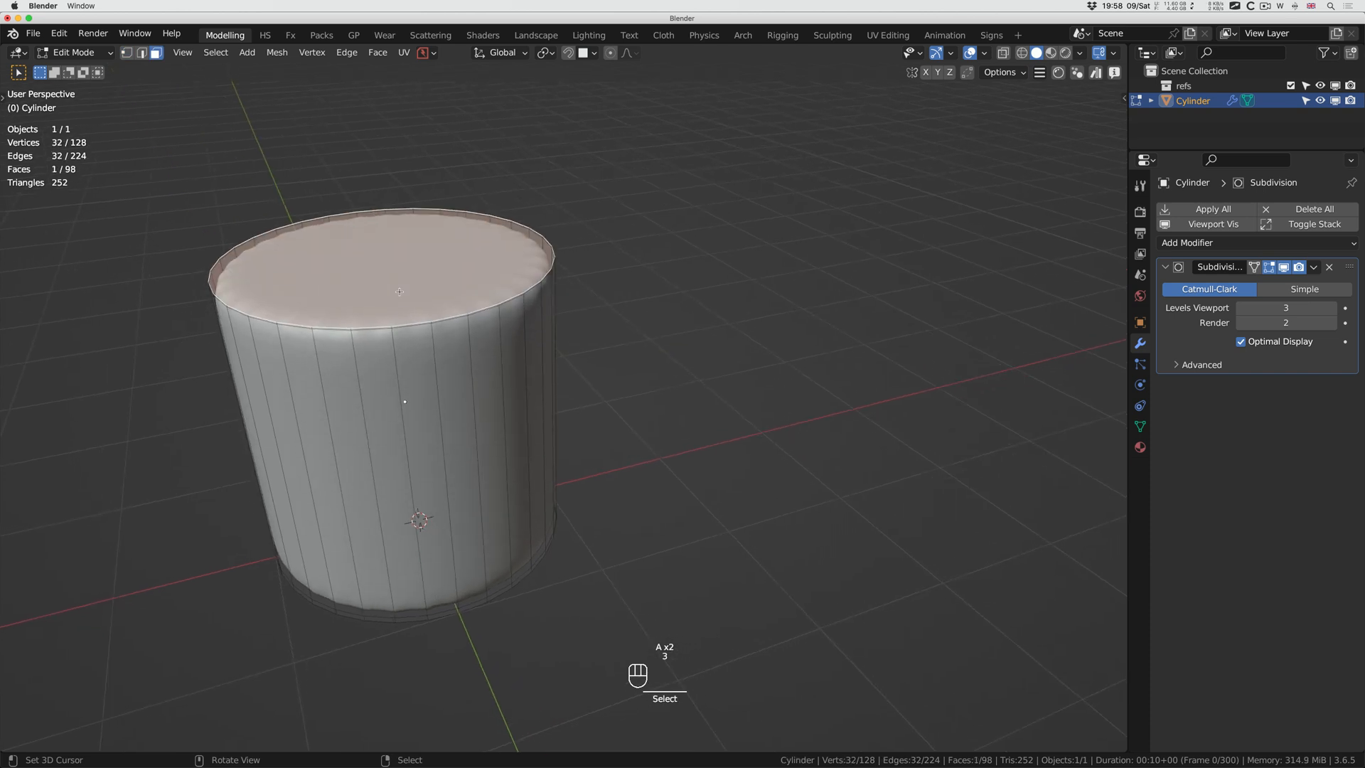
pyautogui.press('i')
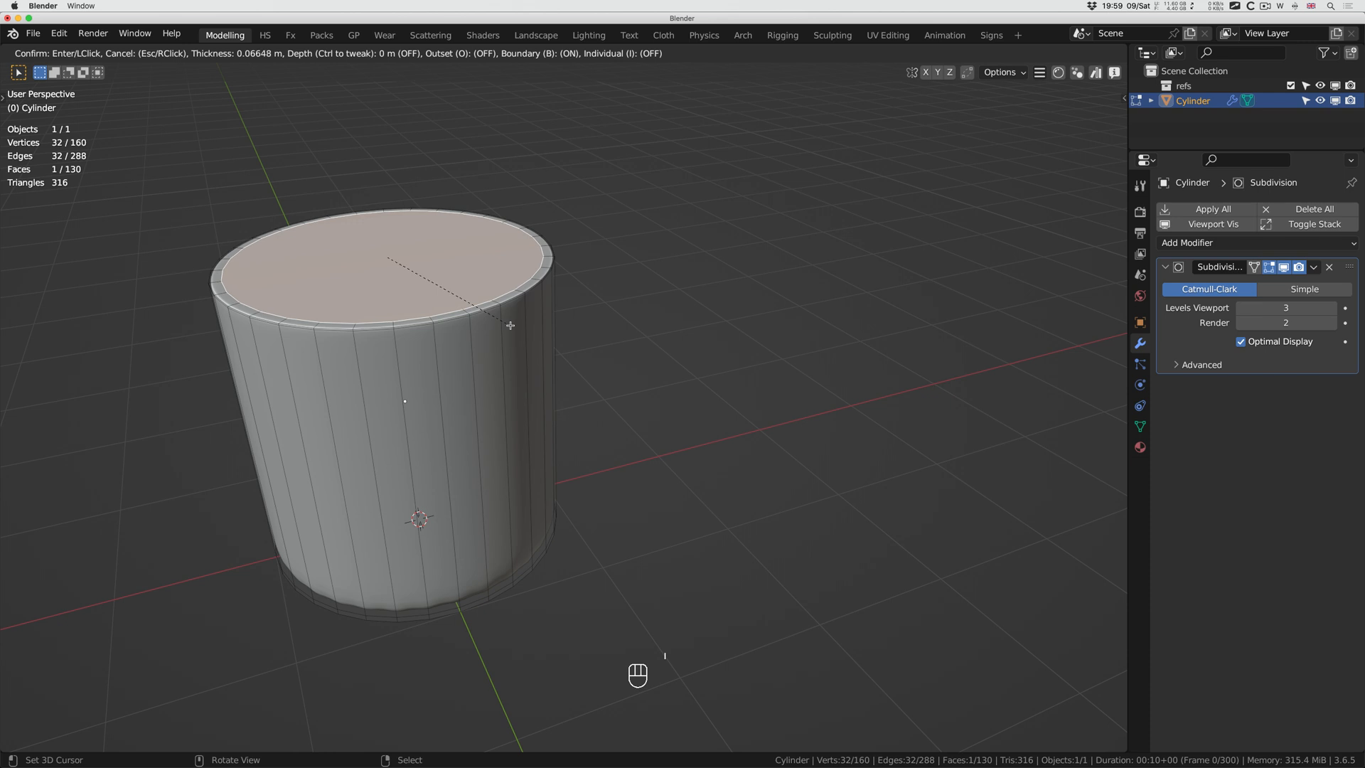
pyautogui.click(504, 326)
pyautogui.press('e')
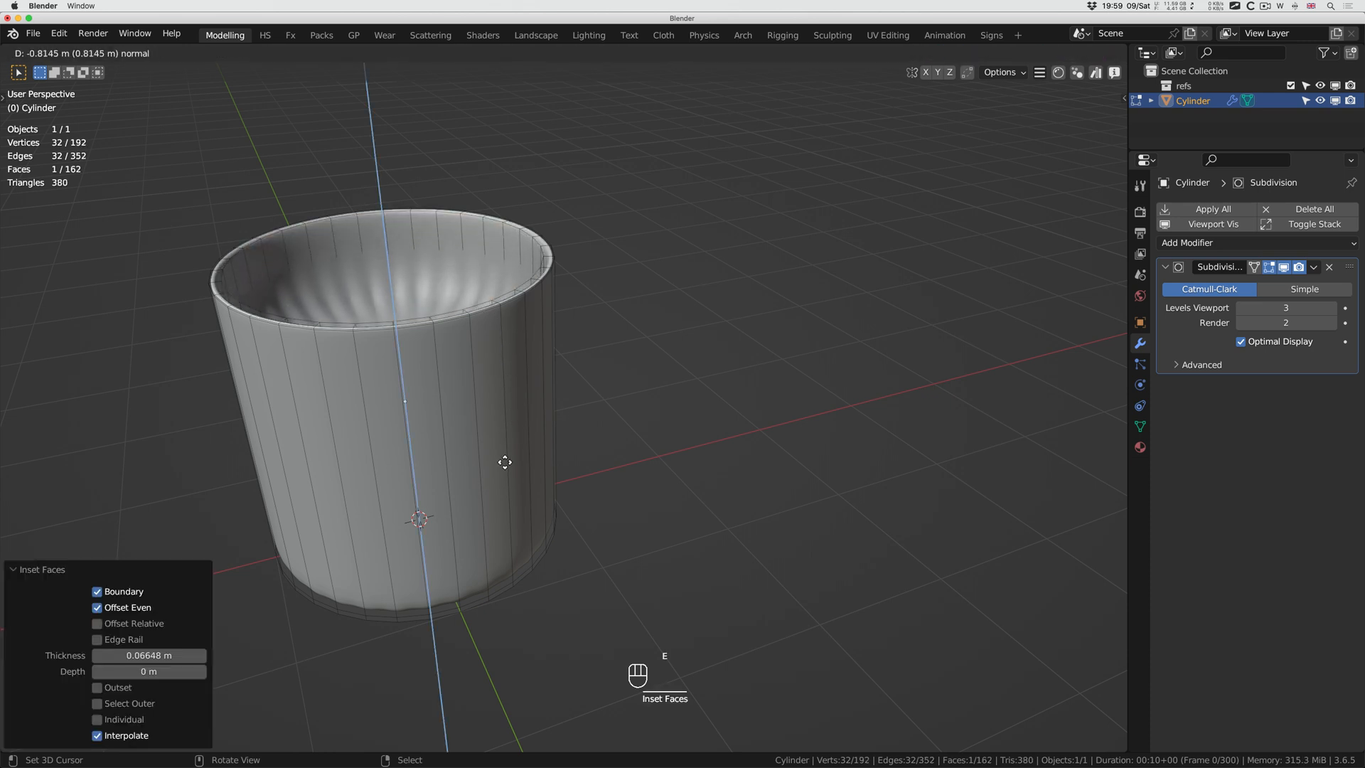
pyautogui.click(499, 547)
# Add a loop cut around the container's inner wall and slide it close to the inner floor.
pyautogui.moveTo(499, 547); pyautogui.dragTo(401, 340, button='middle')
pyautogui.hotkey('ctrl', 'r')
pyautogui.click(402, 334)
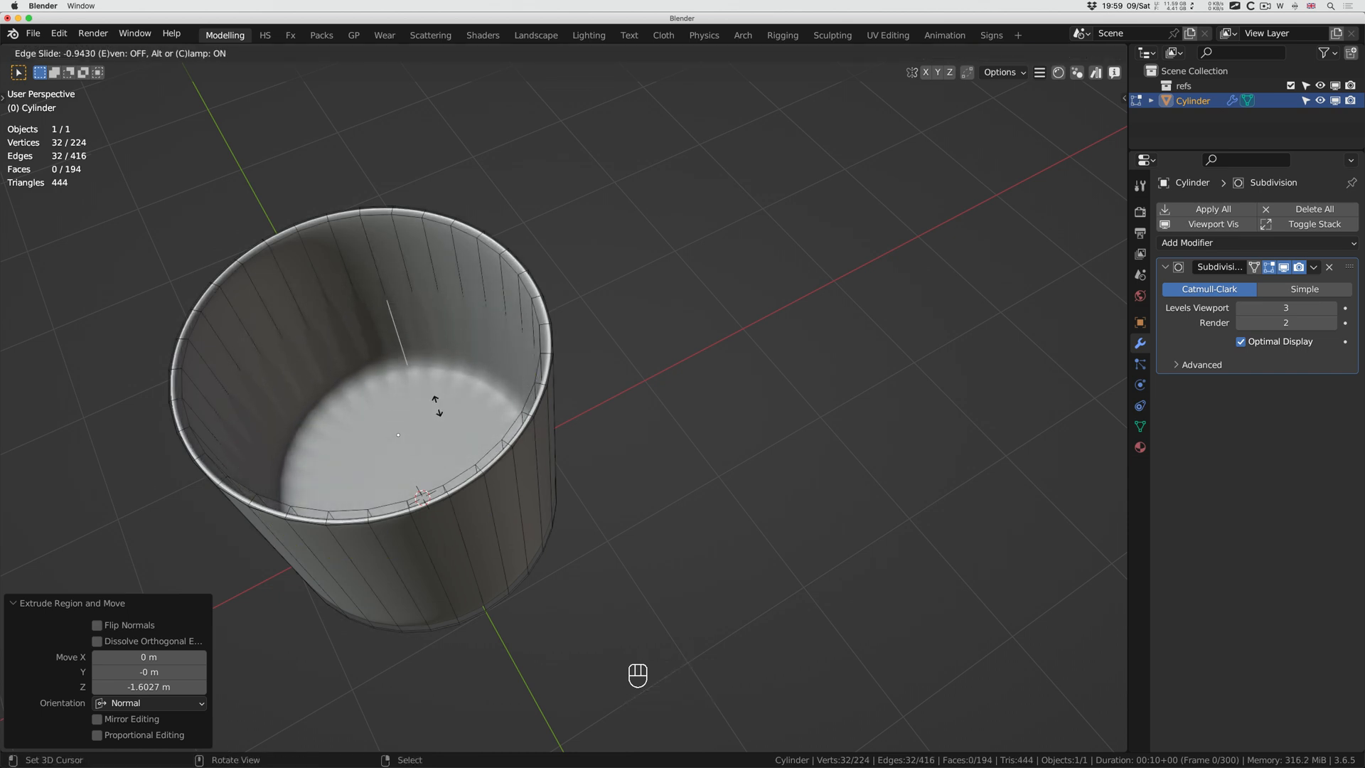
pyautogui.click(431, 401)
# In face select mode, select the container's inner floor and inset it by about 0.057 m to sharpen its edge.
pyautogui.moveTo(428, 400); pyautogui.dragTo(406, 435, button='middle')
pyautogui.click(419, 432)
pyautogui.click(155, 54)
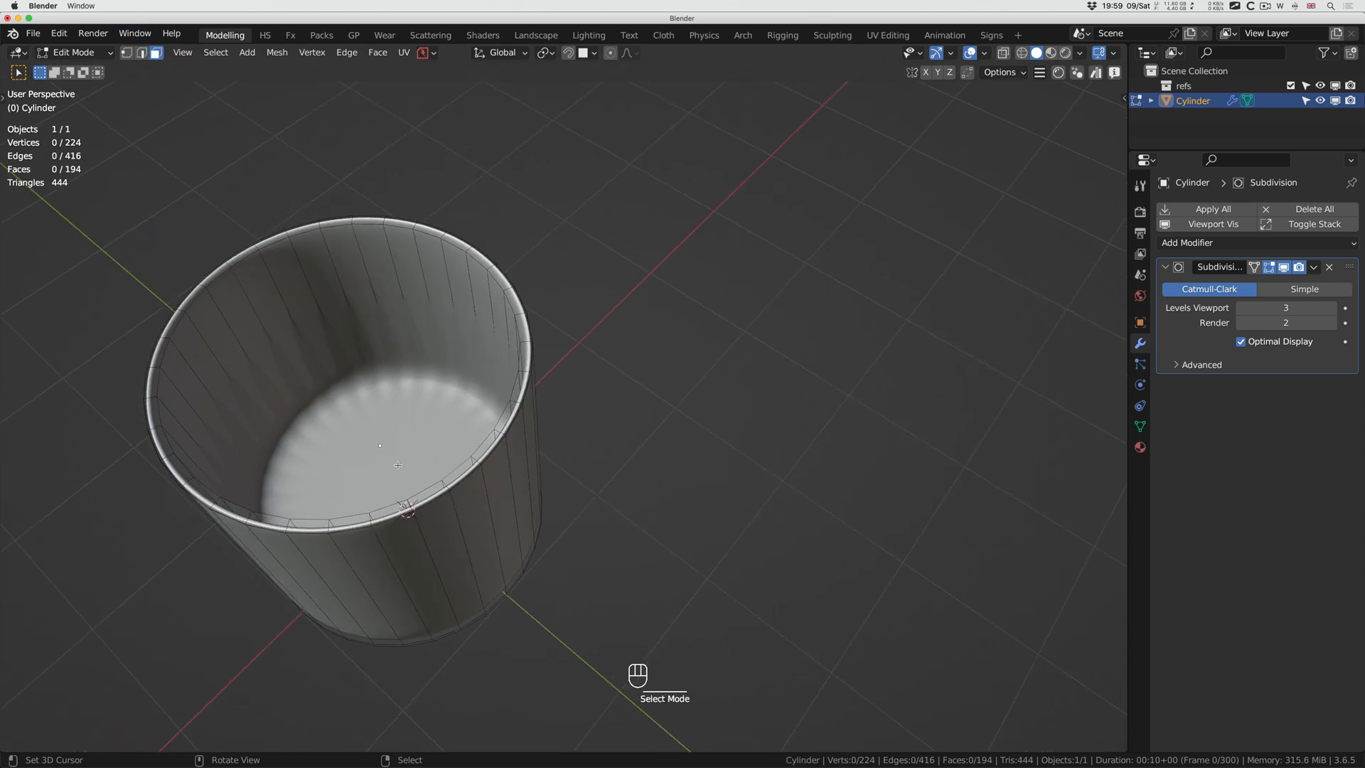
pyautogui.click(396, 486)
pyautogui.moveTo(395, 486); pyautogui.dragTo(408, 498, button='middle')
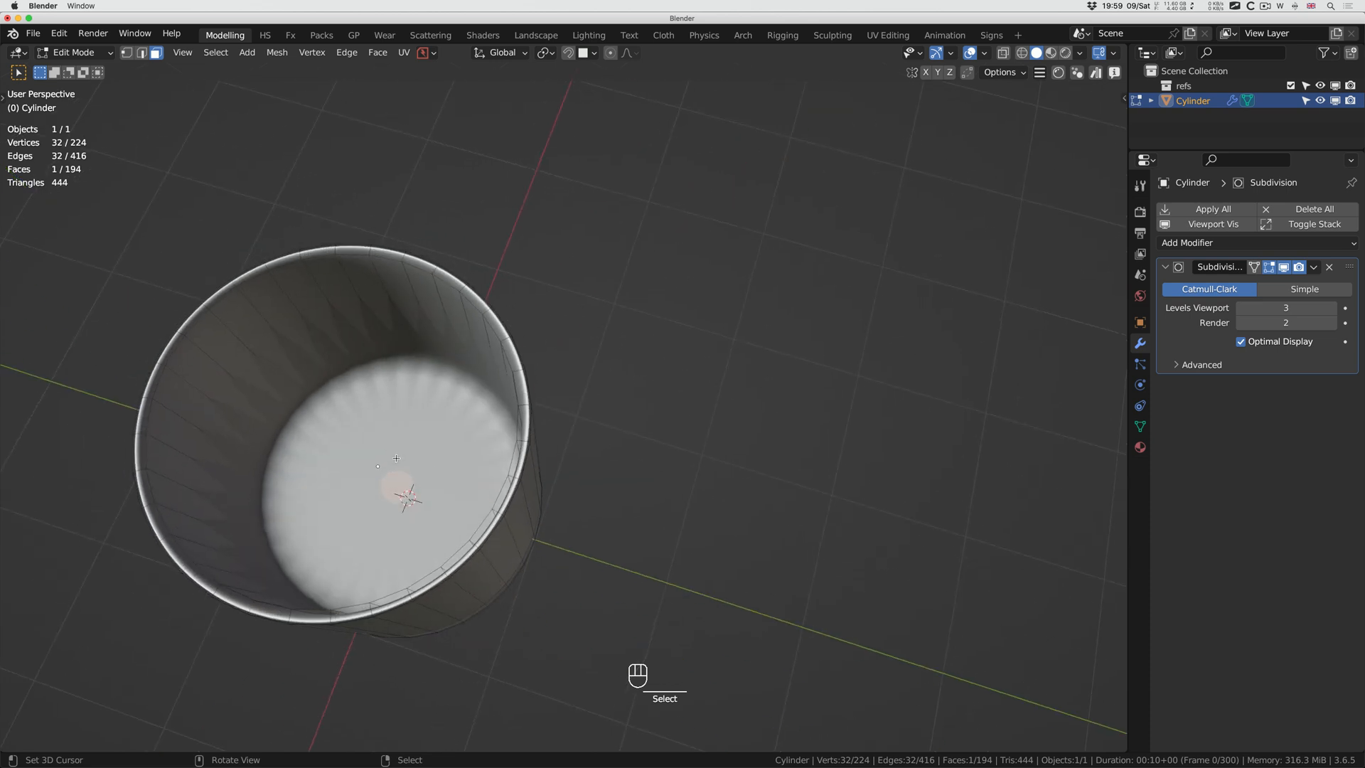
pyautogui.press('i')
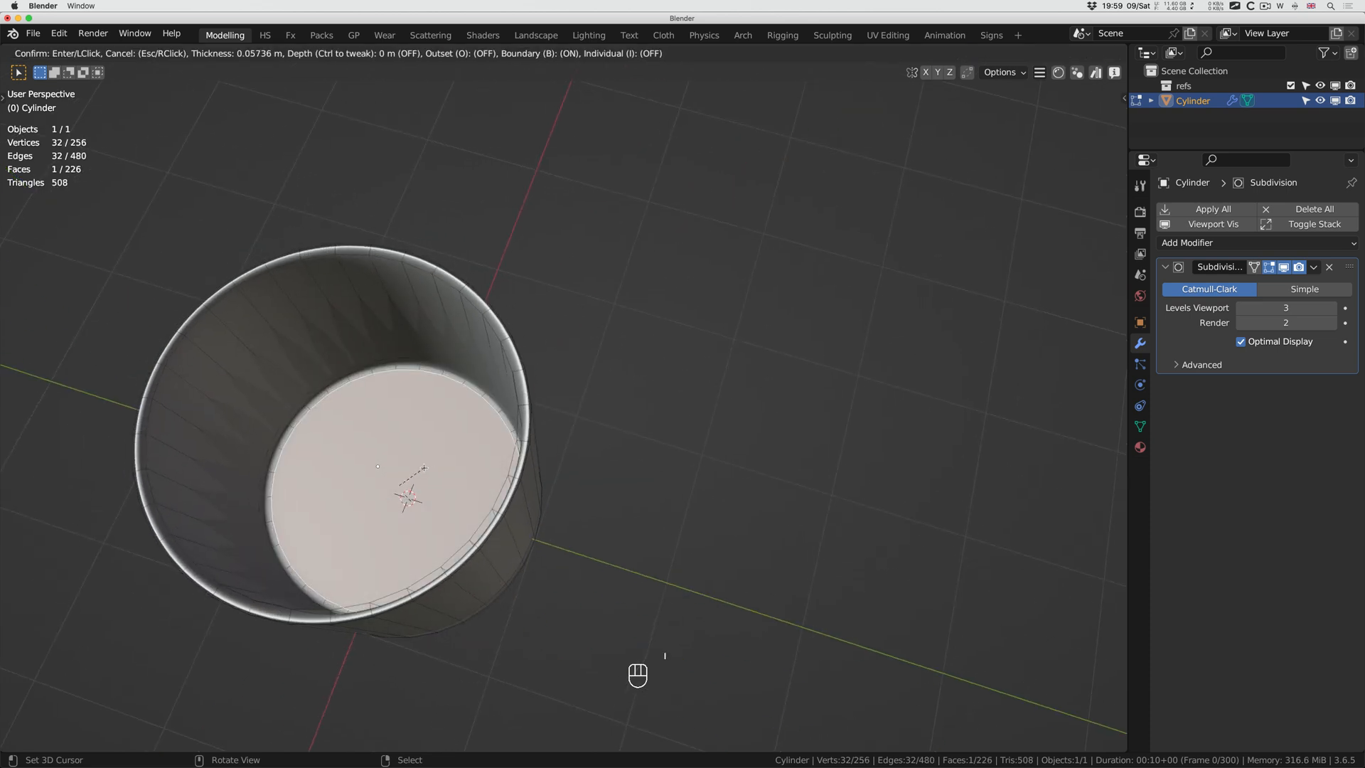
pyautogui.click(420, 468)
# Inset the container's outer bottom face by about 0.036 m and return to Object Mode.
pyautogui.moveTo(419, 468); pyautogui.dragTo(417, 432, button='middle')
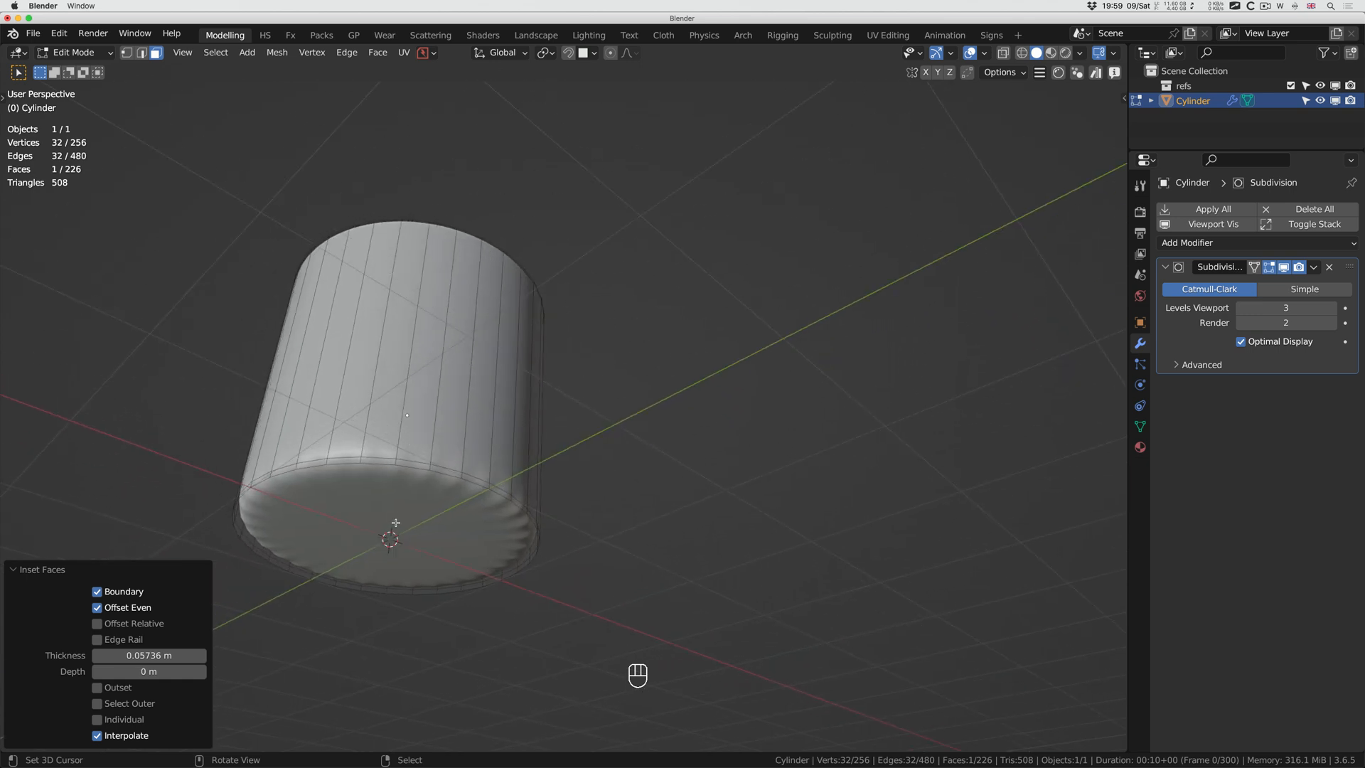
pyautogui.moveTo(396, 522); pyautogui.dragTo(396, 527, button='middle')
pyautogui.press('i')
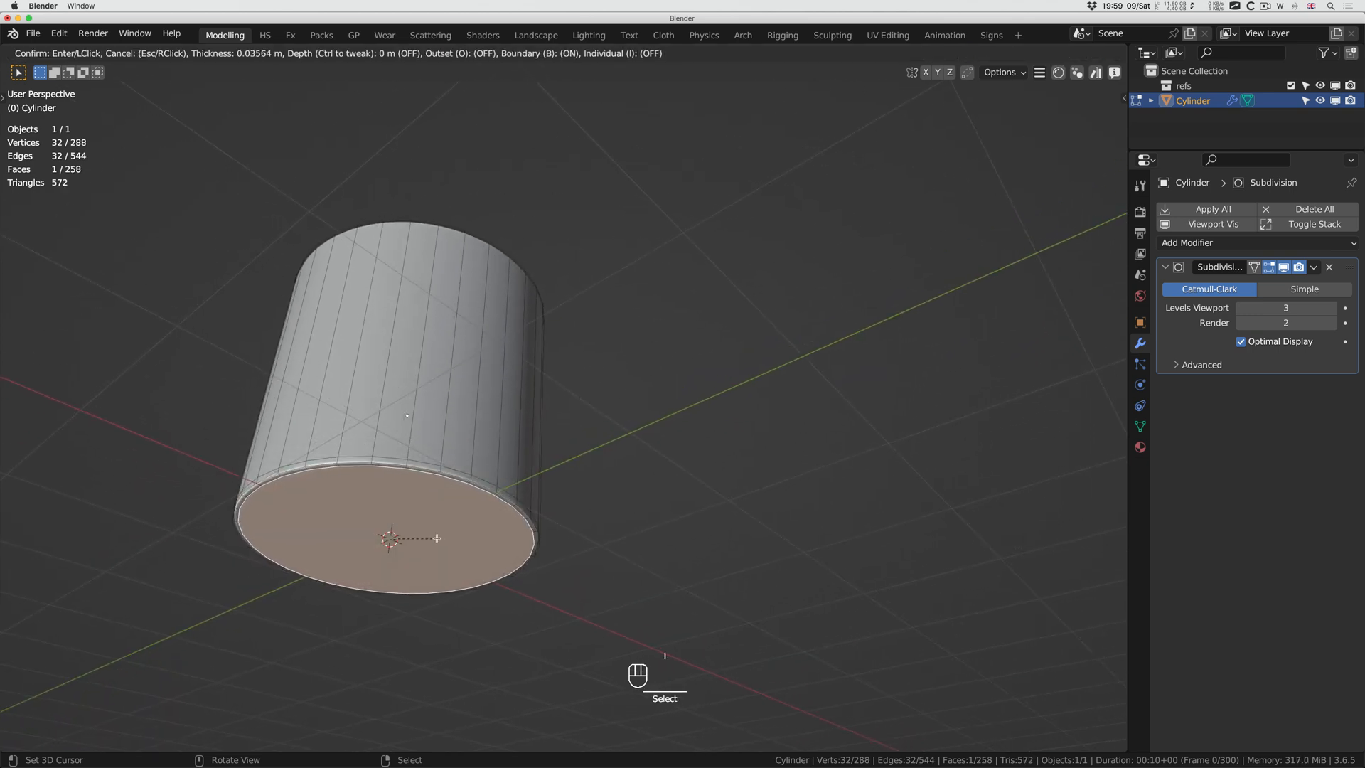
pyautogui.click(437, 538)
pyautogui.press('Tab')
# Examine the container's outer wall, rim and inner floor from several angles and distances.
pyautogui.moveTo(437, 538); pyautogui.dragTo(430, 422, button='middle')
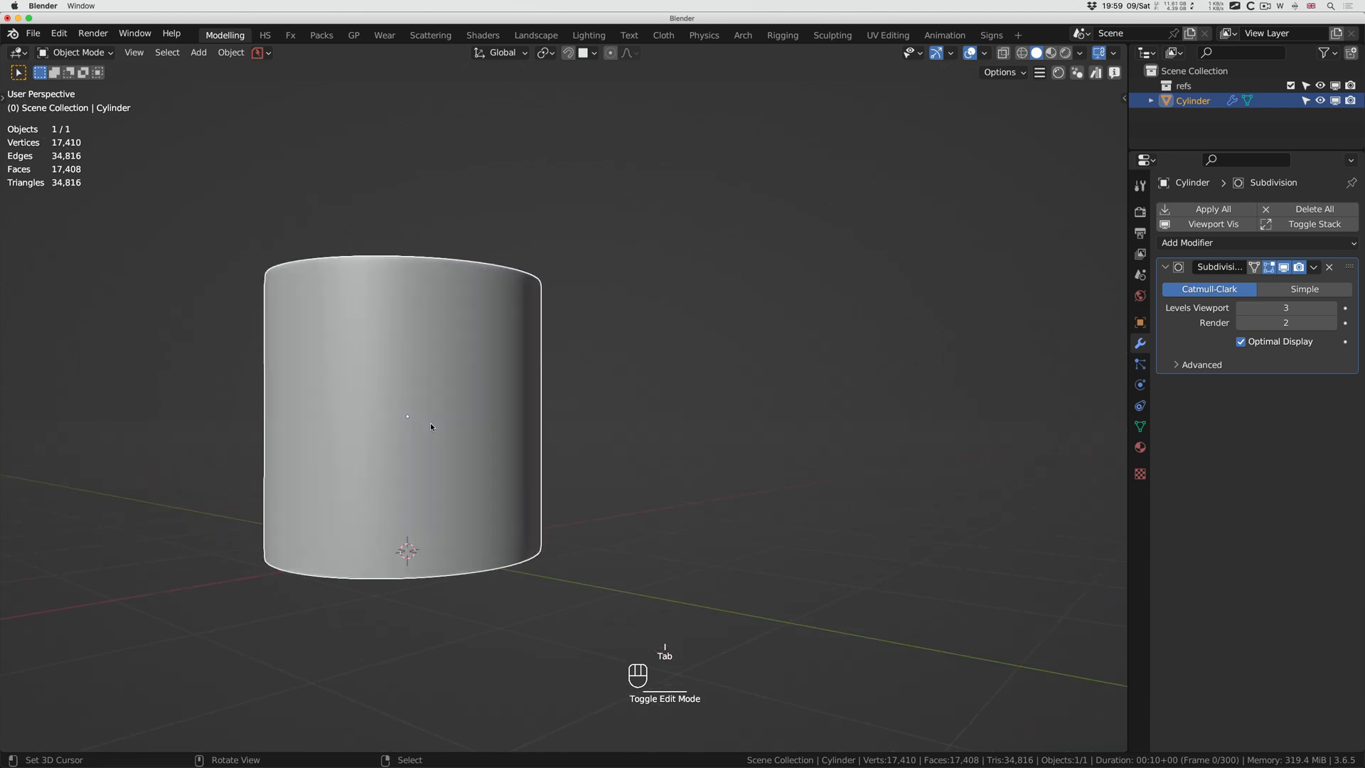
pyautogui.scroll(10, 429, 422)
pyautogui.scroll(-10, 430, 426)
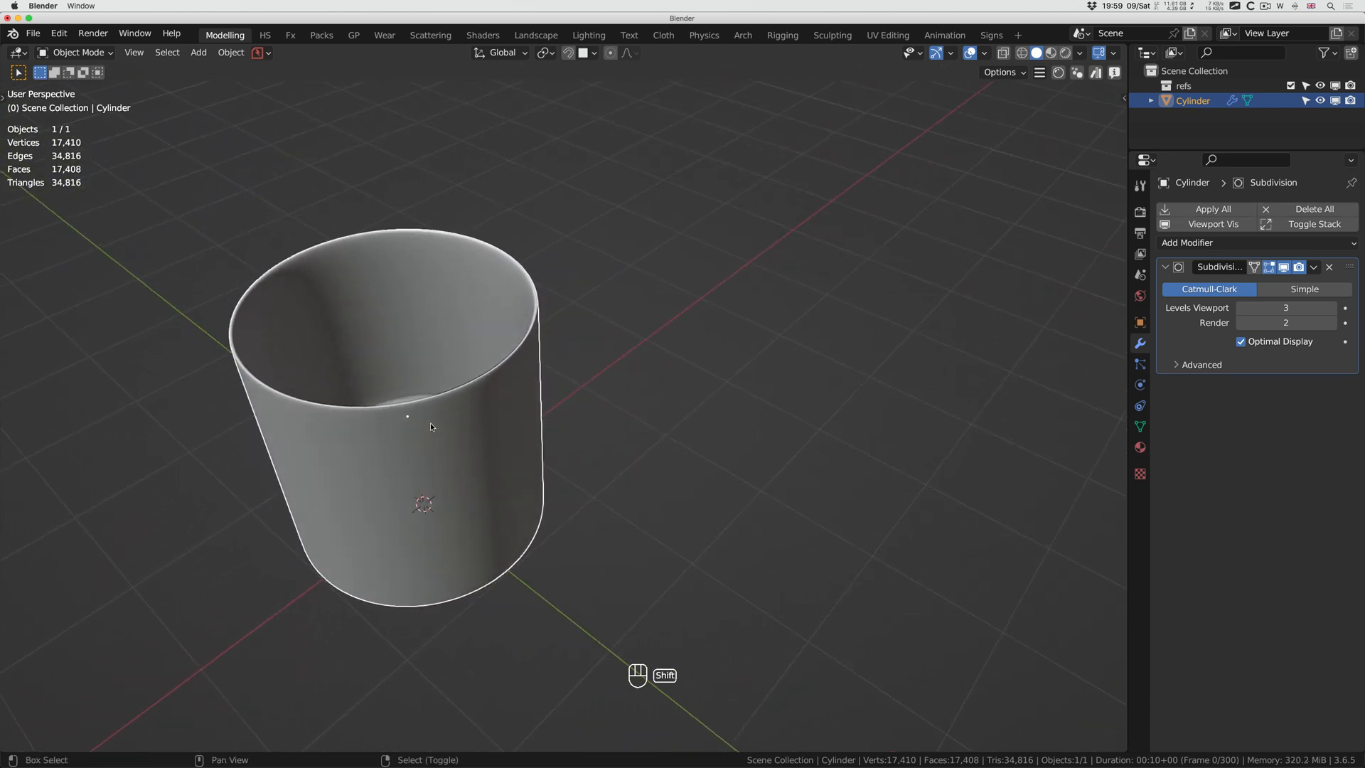
pyautogui.keyDown('shift'); pyautogui.scroll(5, 431, 426); pyautogui.keyUp('shift')
pyautogui.hscroll(-5, 430, 426)
pyautogui.hscroll(3, 431, 426)
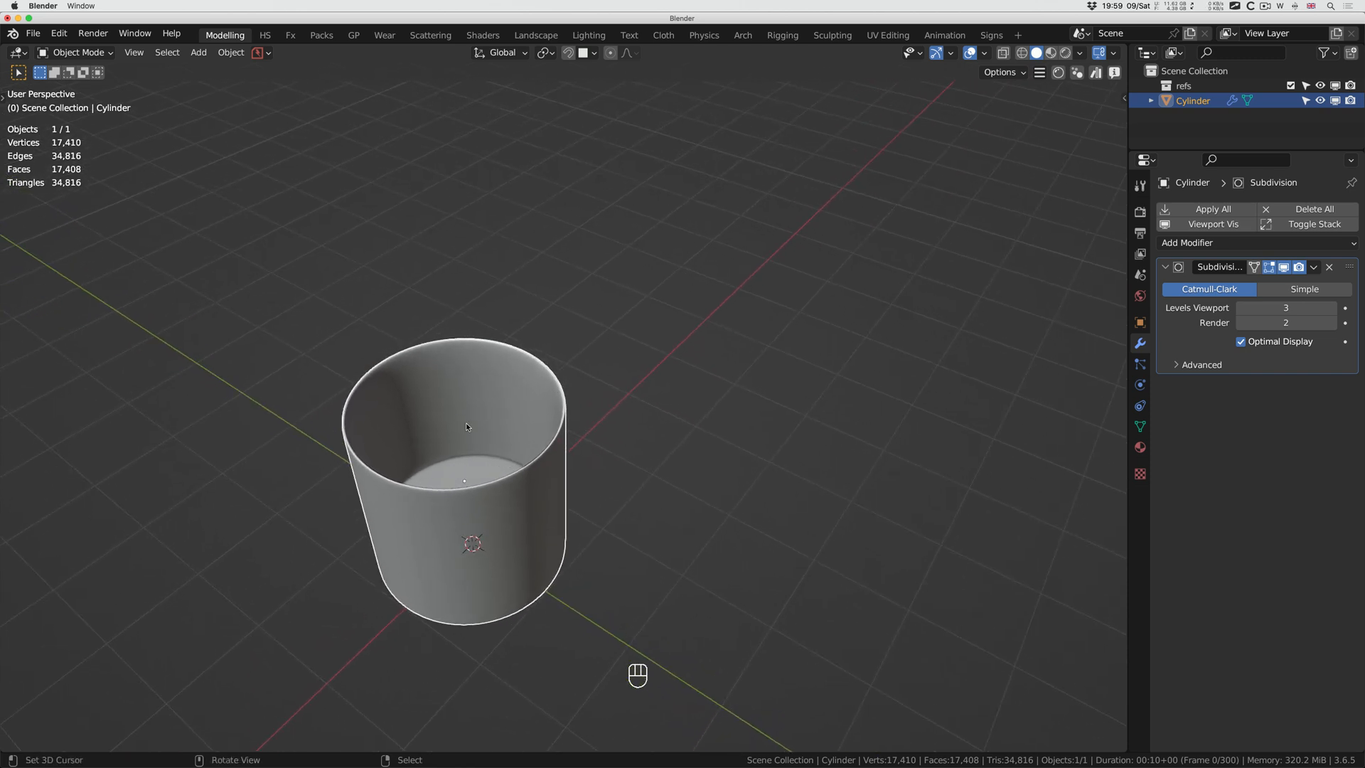
# In the front orthographic view, add a cube mesh and move it 1 m up along Z.
pyautogui.press('KP_1')
pyautogui.press('KP_5')
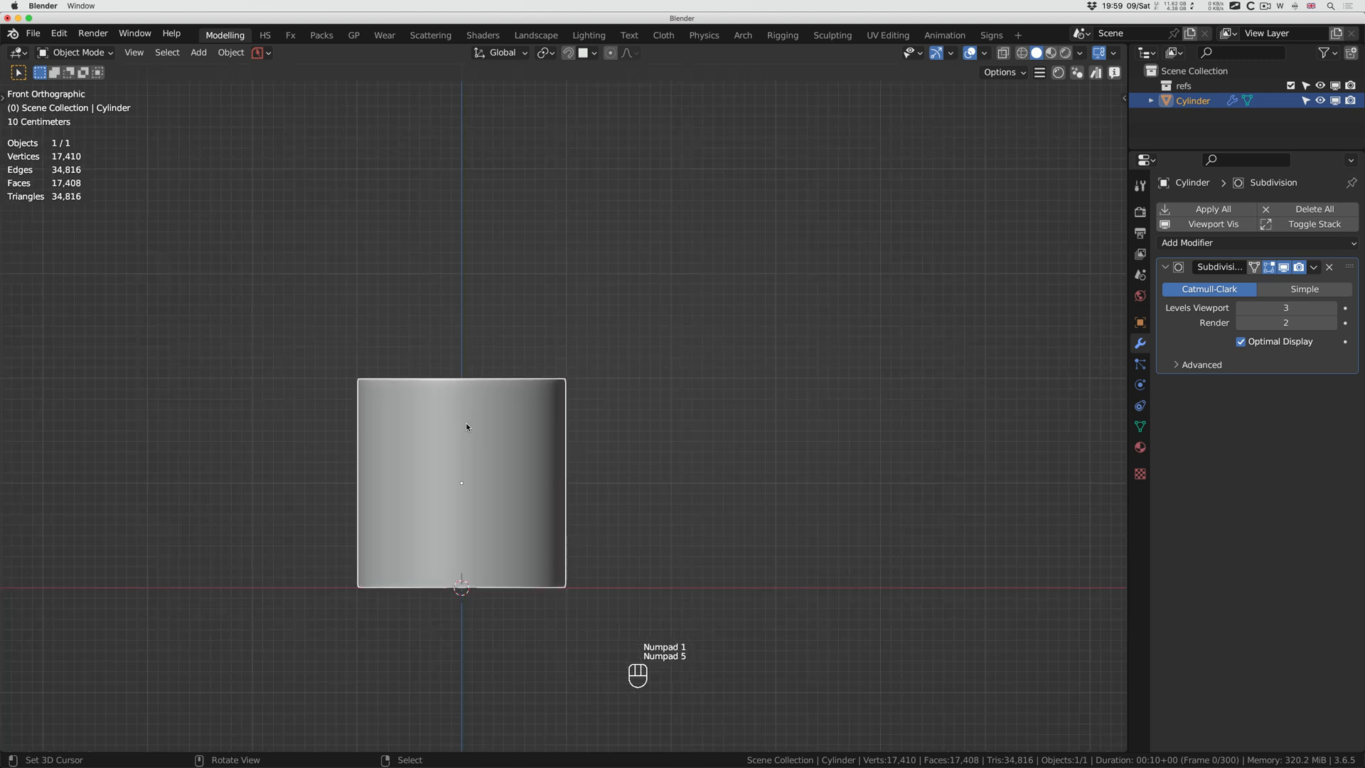
pyautogui.keyDown('shift'); pyautogui.hscroll(-3, 552, 407); pyautogui.keyUp('shift')
pyautogui.keyDown('ctrl'); pyautogui.scroll(-3, 552, 407); pyautogui.keyUp('ctrl')
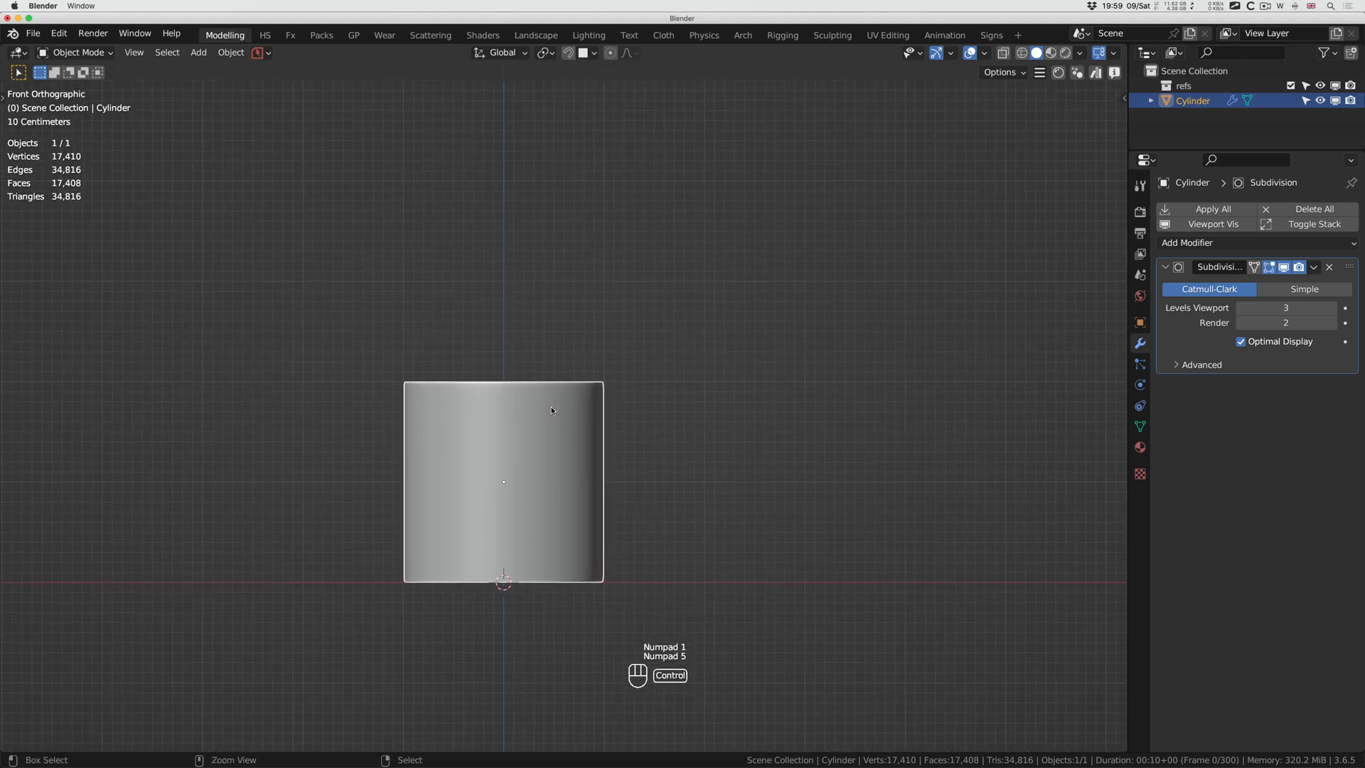
pyautogui.keyDown('ctrl'); pyautogui.scroll(-2, 552, 410); pyautogui.keyUp('ctrl')
pyautogui.keyDown('shift'); pyautogui.scroll(2, 551, 410); pyautogui.keyUp('shift')
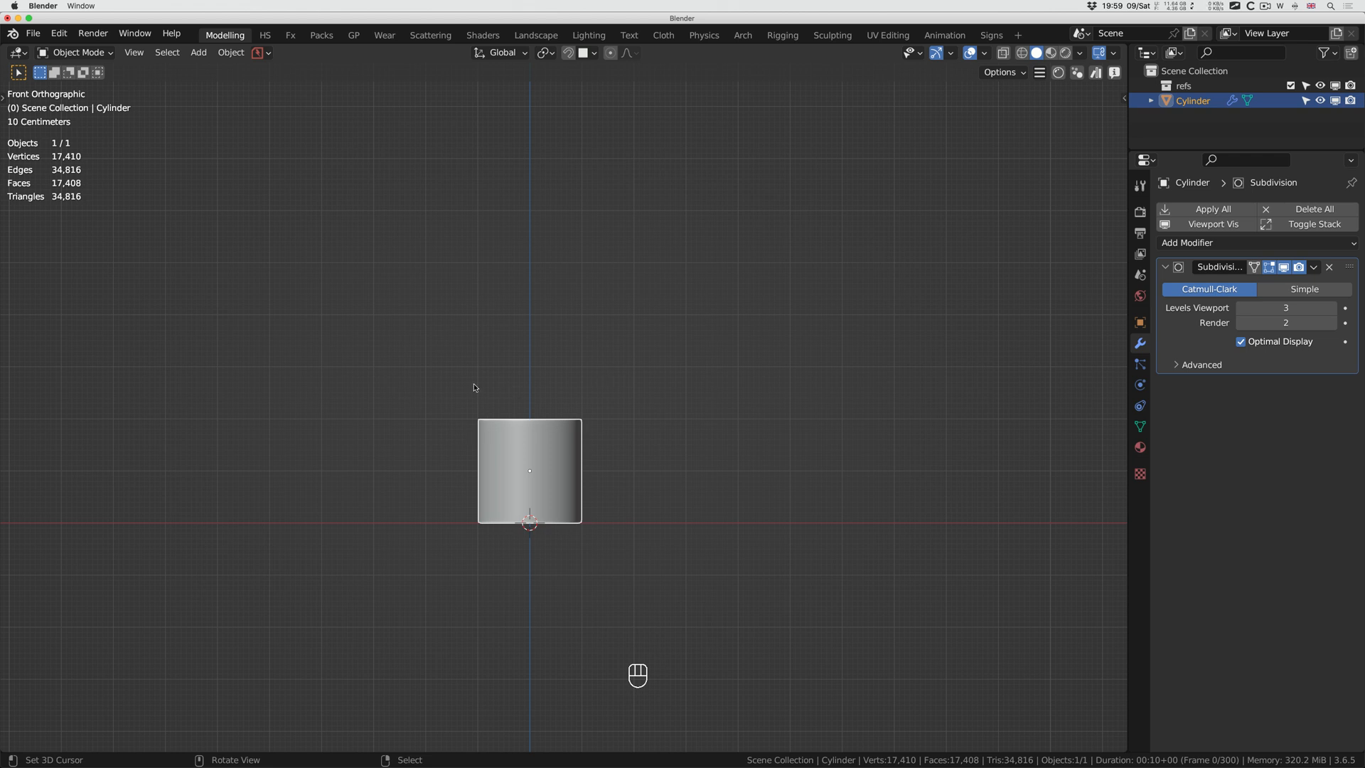
pyautogui.moveTo(706, 481); pyautogui.dragTo(706, 481, button='middle')
pyautogui.moveTo(568, 453); pyautogui.dragTo(568, 454, button='middle')
pyautogui.press('KP_1')
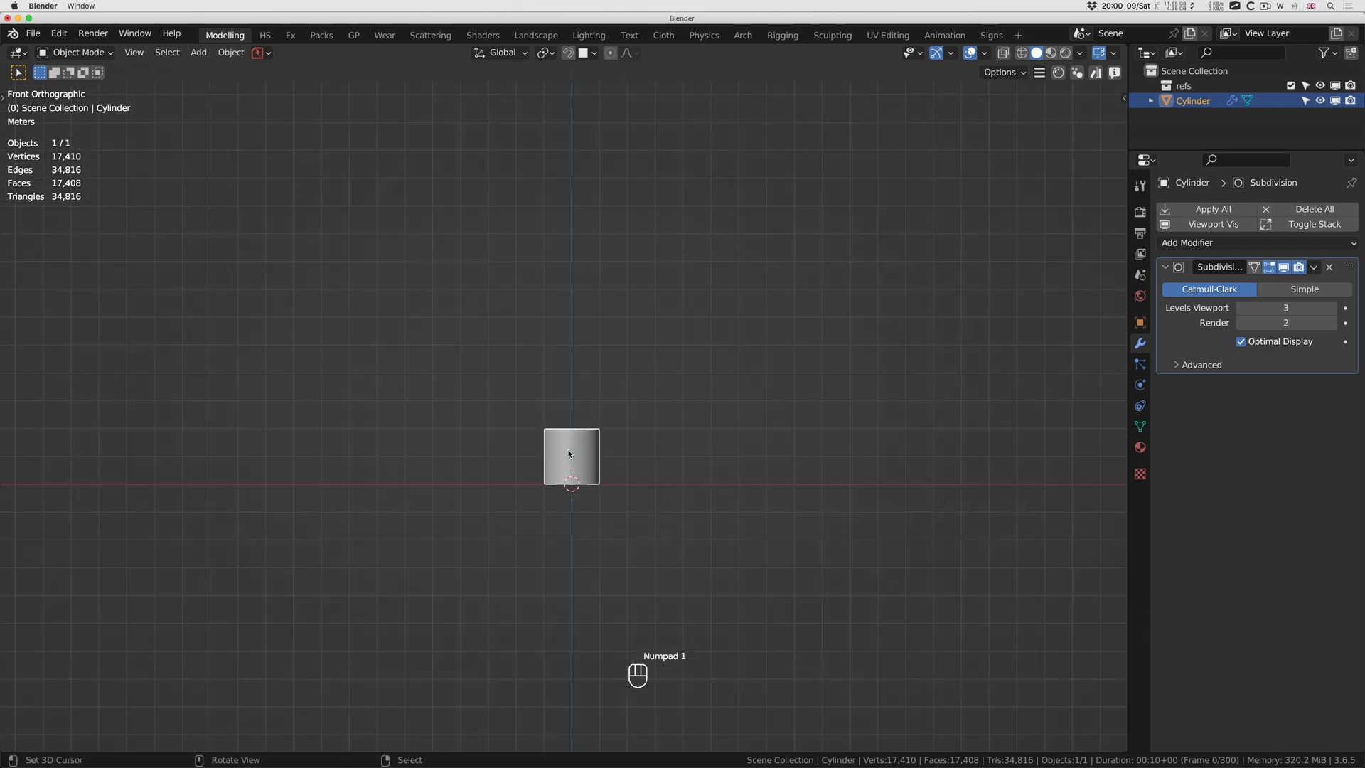
pyautogui.hotkey('shift', 'a')
pyautogui.moveTo(568, 451)
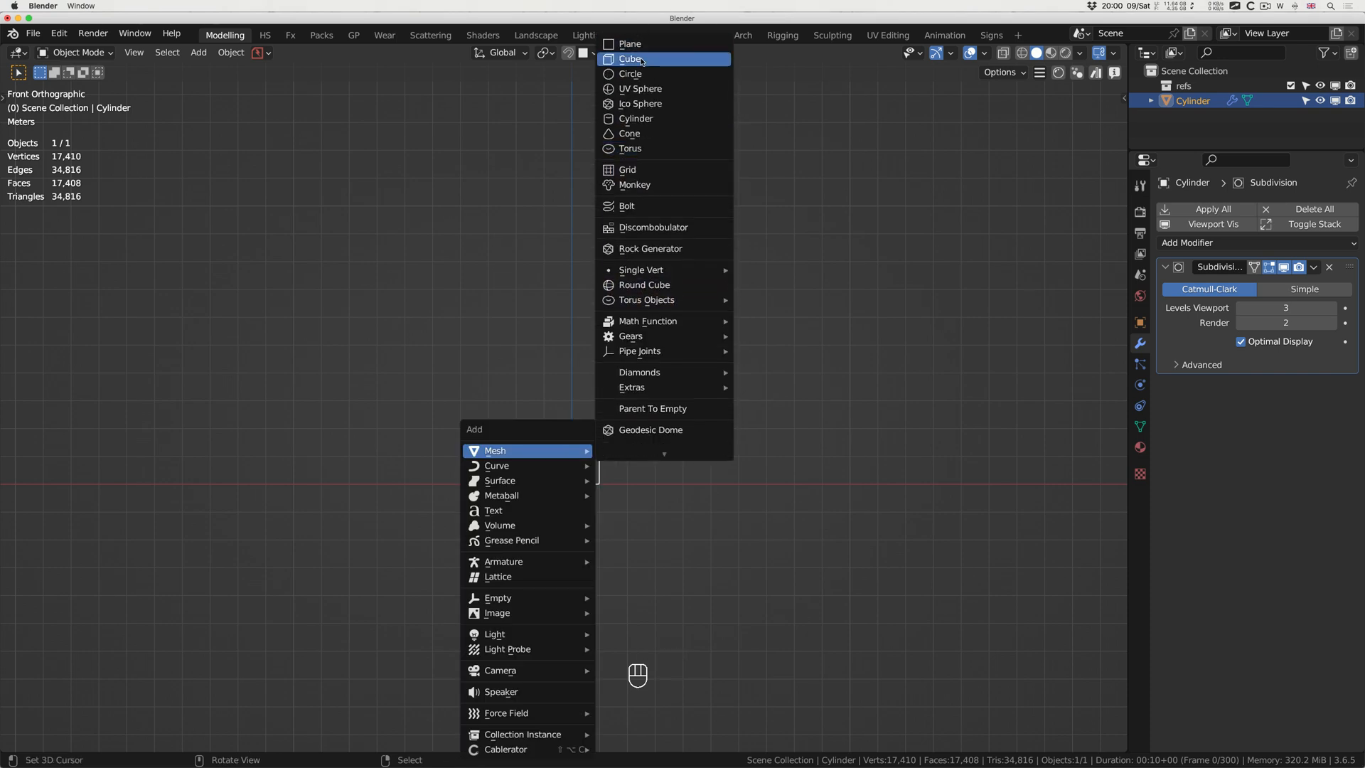
pyautogui.click(640, 59)
pyautogui.press('g')
pyautogui.press('z')
pyautogui.press('1')
pyautogui.press('Return')
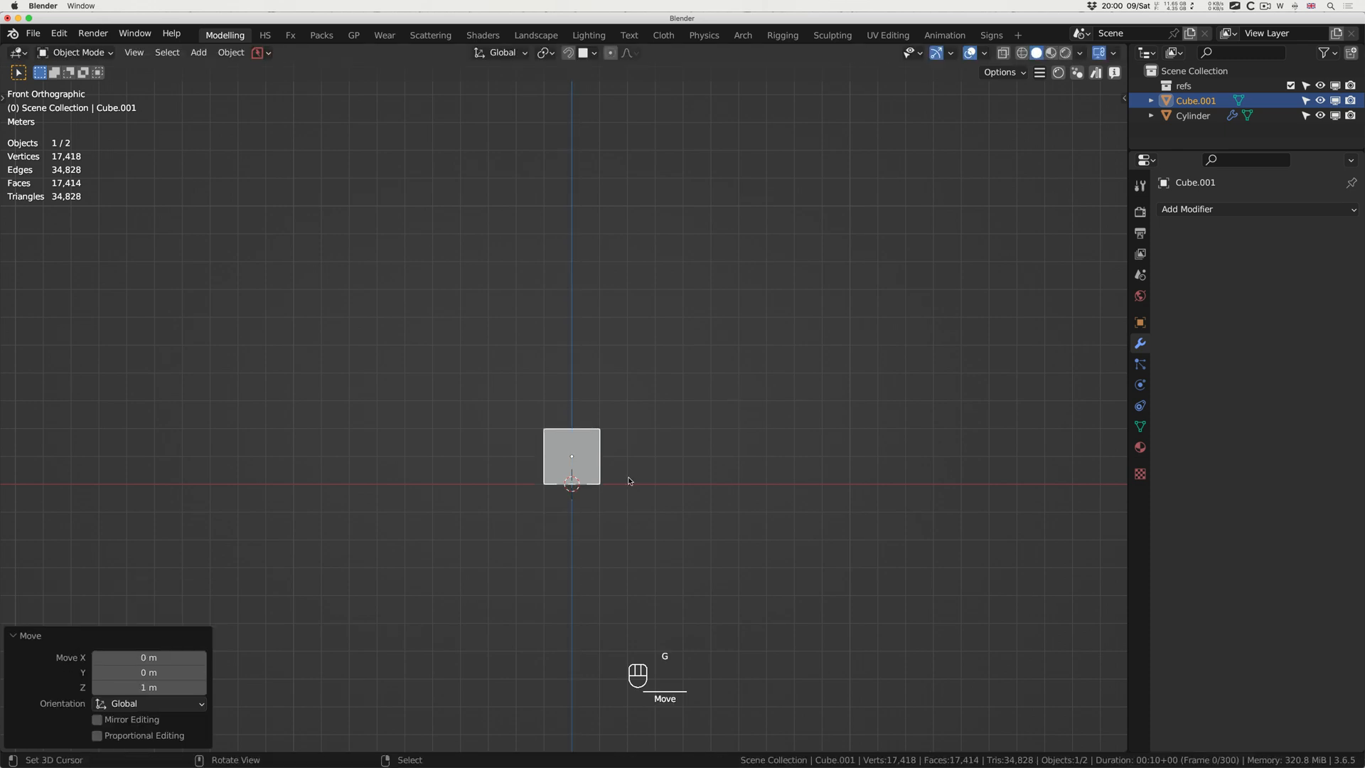
# Scale the cube by about 2.41 in X, 2.78 in Z and 1.69 in Y so it encloses the container.
pyautogui.press('s')
pyautogui.press('x')
pyautogui.click(710, 478)
pyautogui.press('s')
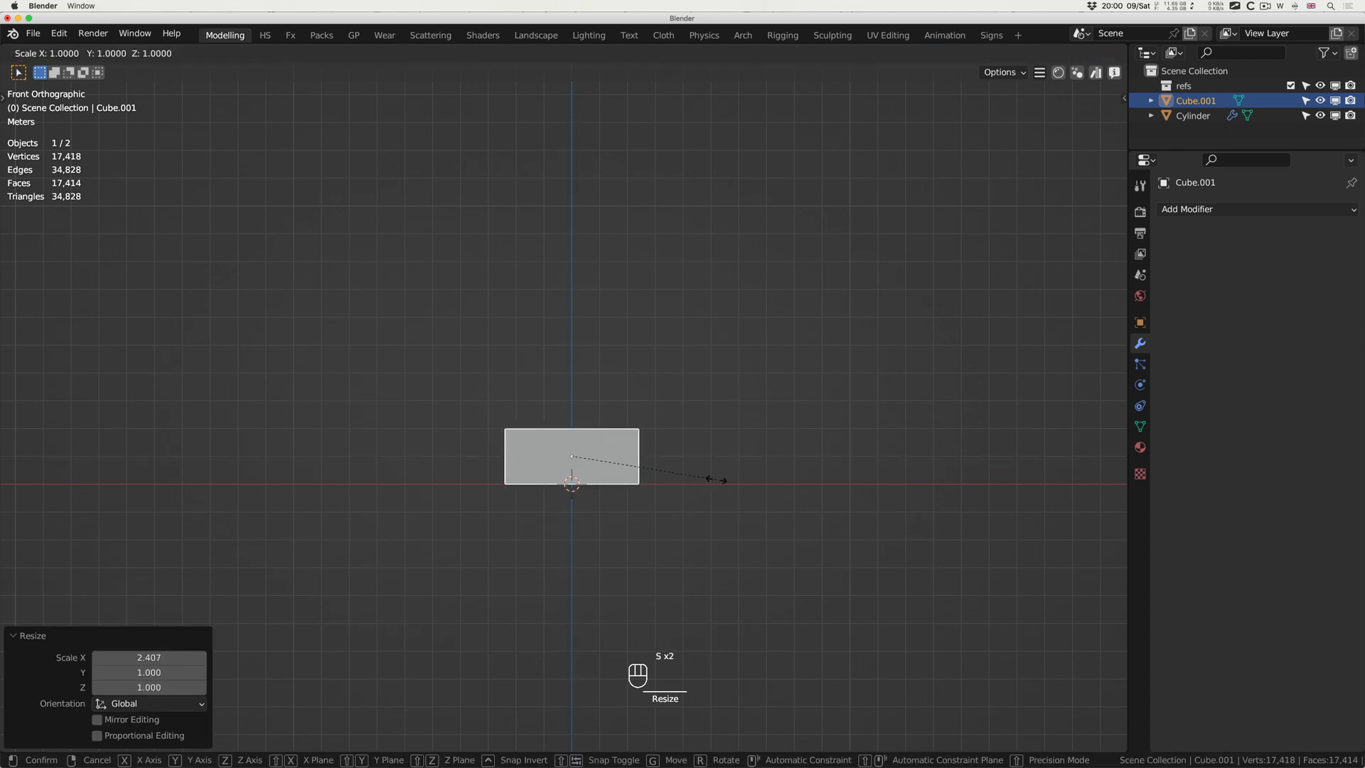
pyautogui.rightClick(666, 509)
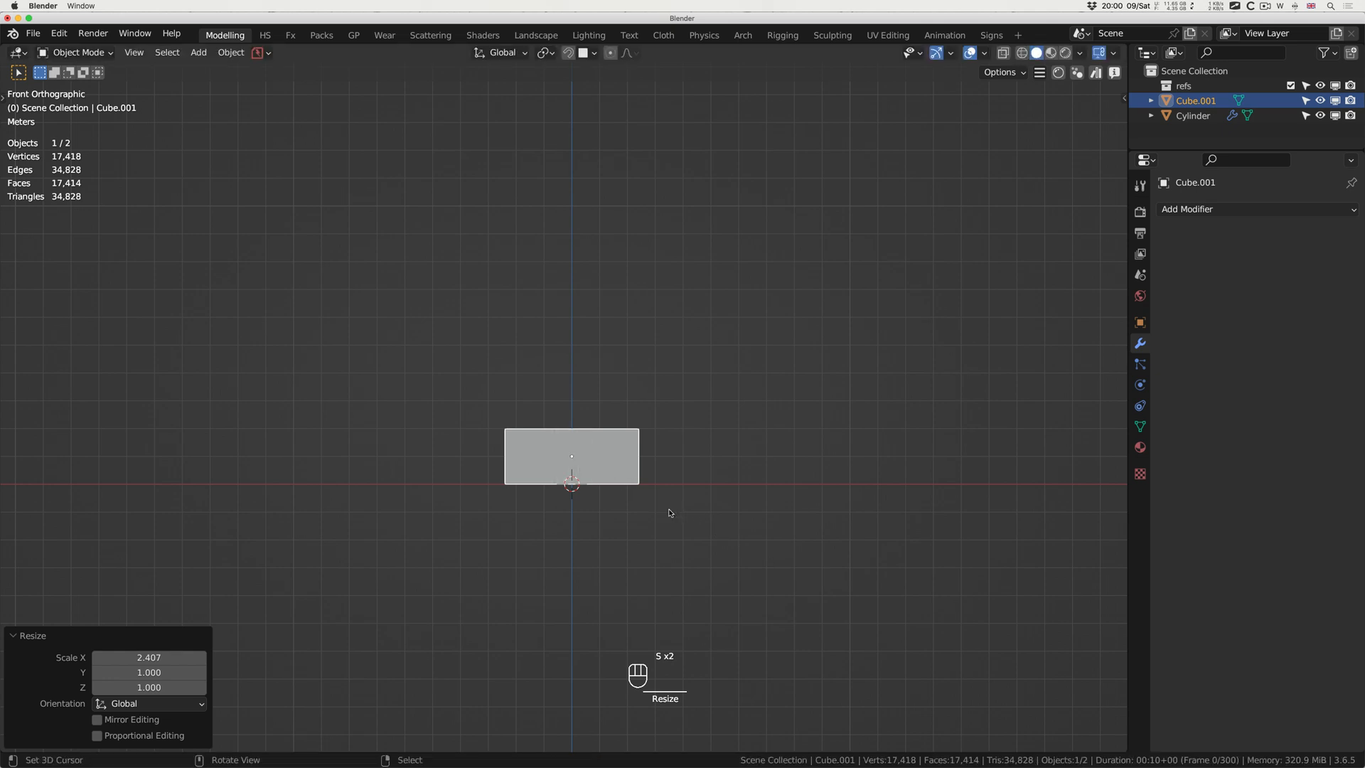
pyautogui.press('s')
pyautogui.press('z')
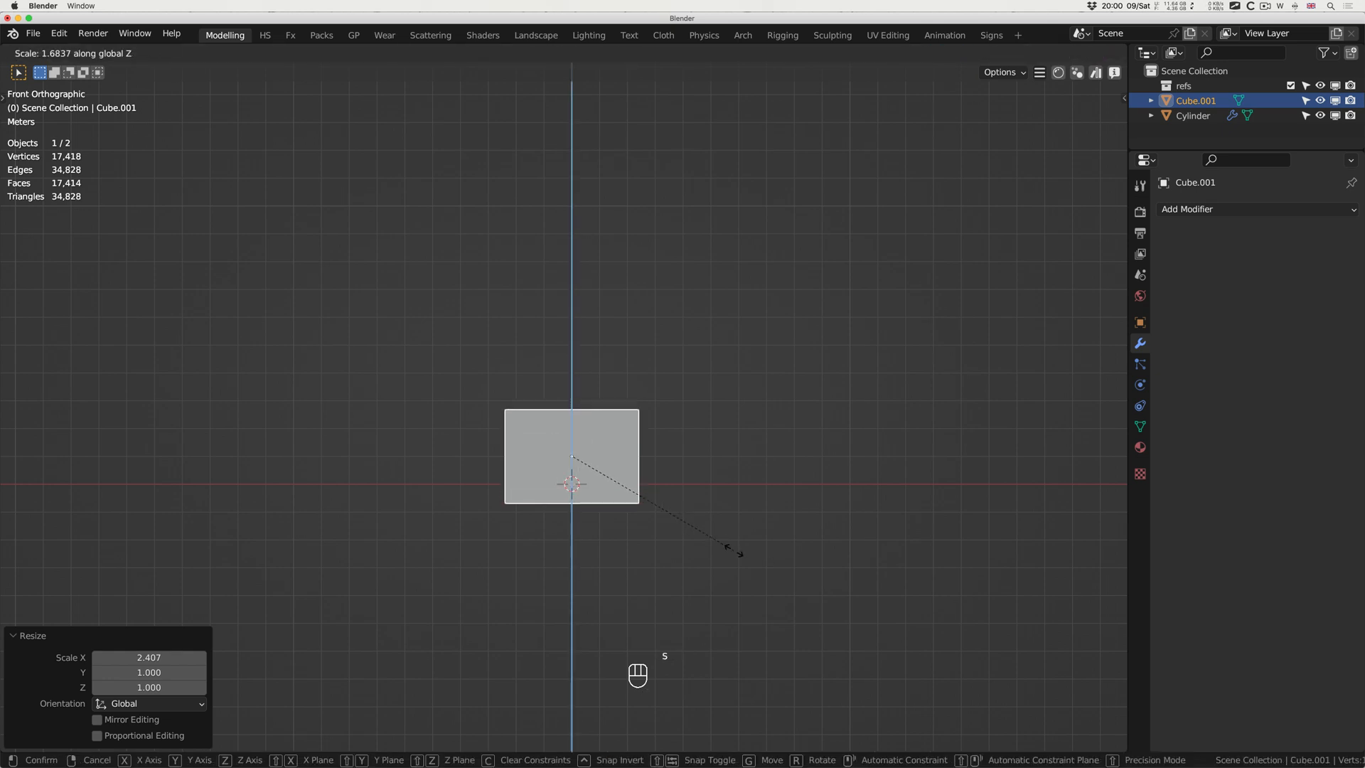
pyautogui.click(835, 625)
pyautogui.moveTo(733, 518); pyautogui.dragTo(730, 515, button='middle')
pyautogui.press('s')
pyautogui.press('y')
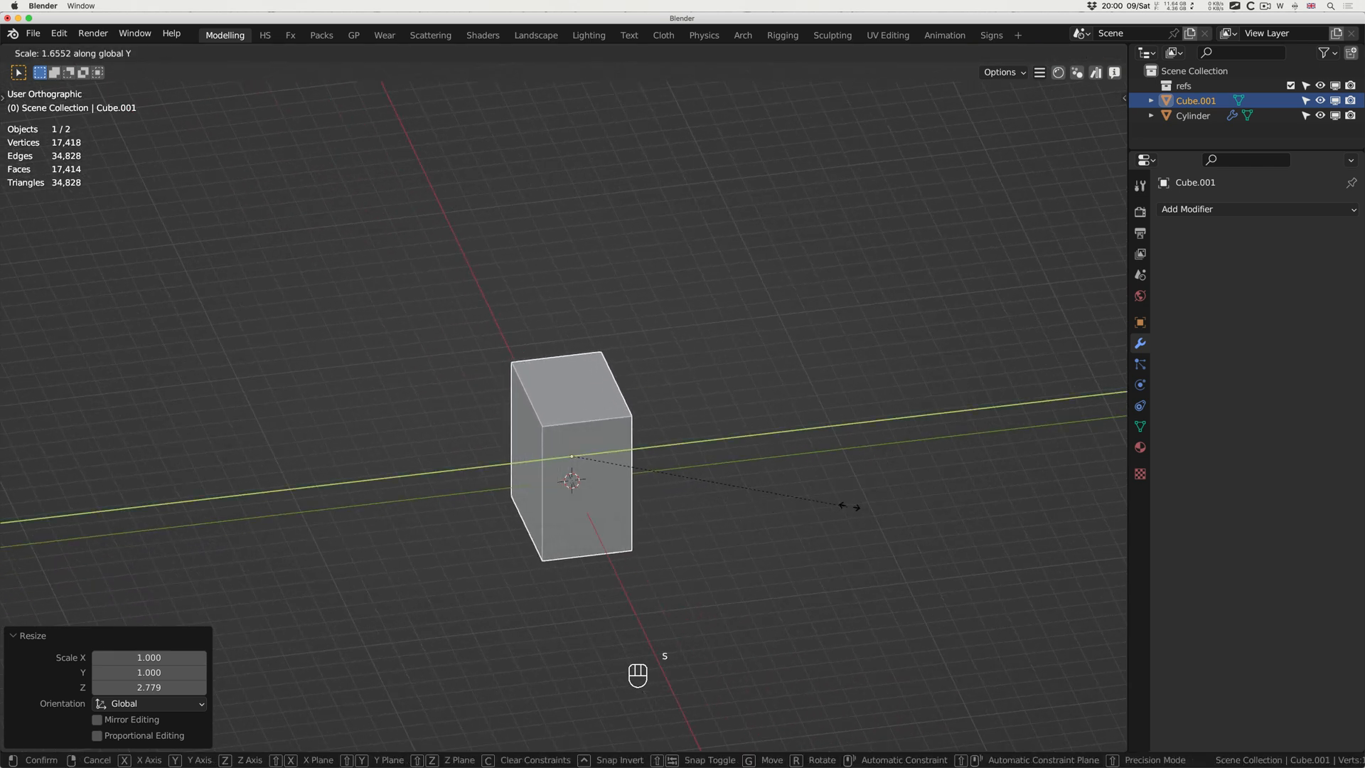
pyautogui.click(804, 506)
pyautogui.moveTo(657, 480); pyautogui.dragTo(528, 426, button='middle')
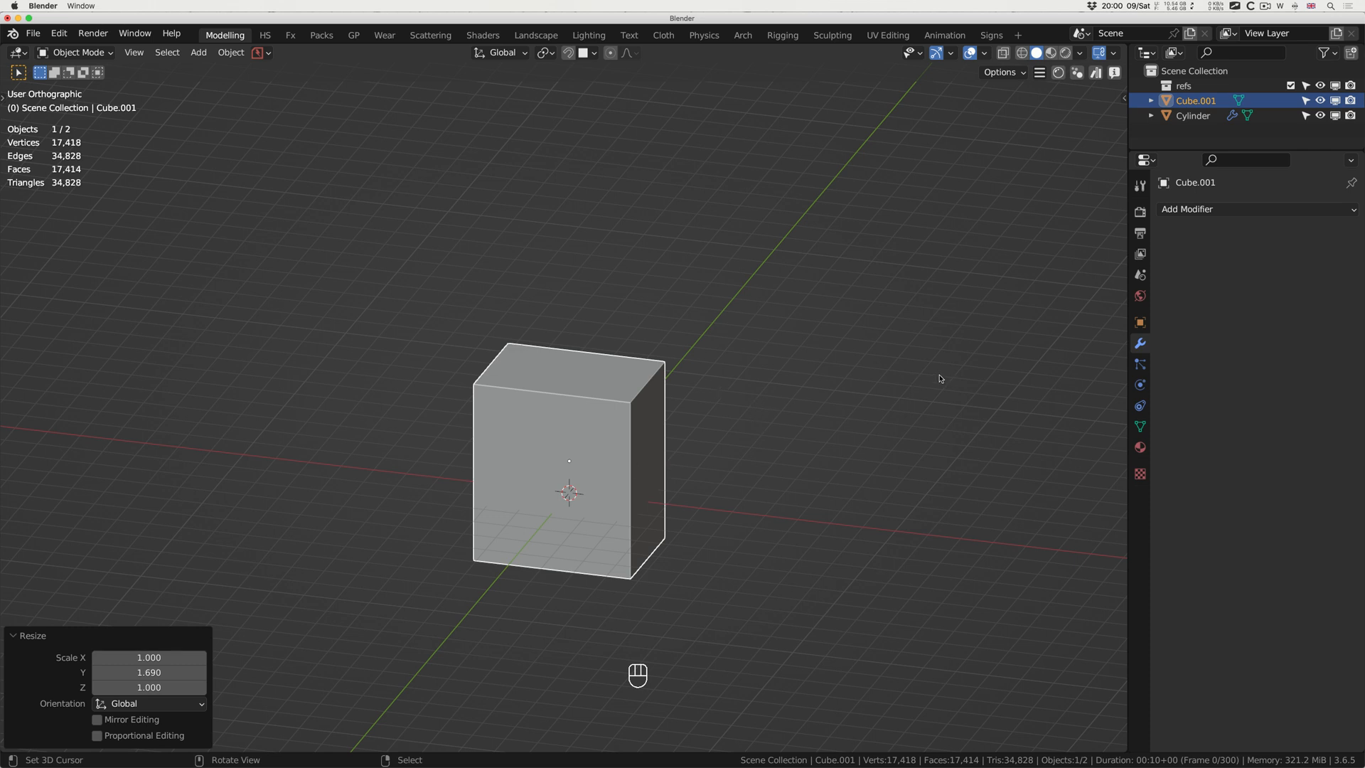
# Set the cube's viewport display to Wire so the container inside can be seen.
pyautogui.click(1140, 322)
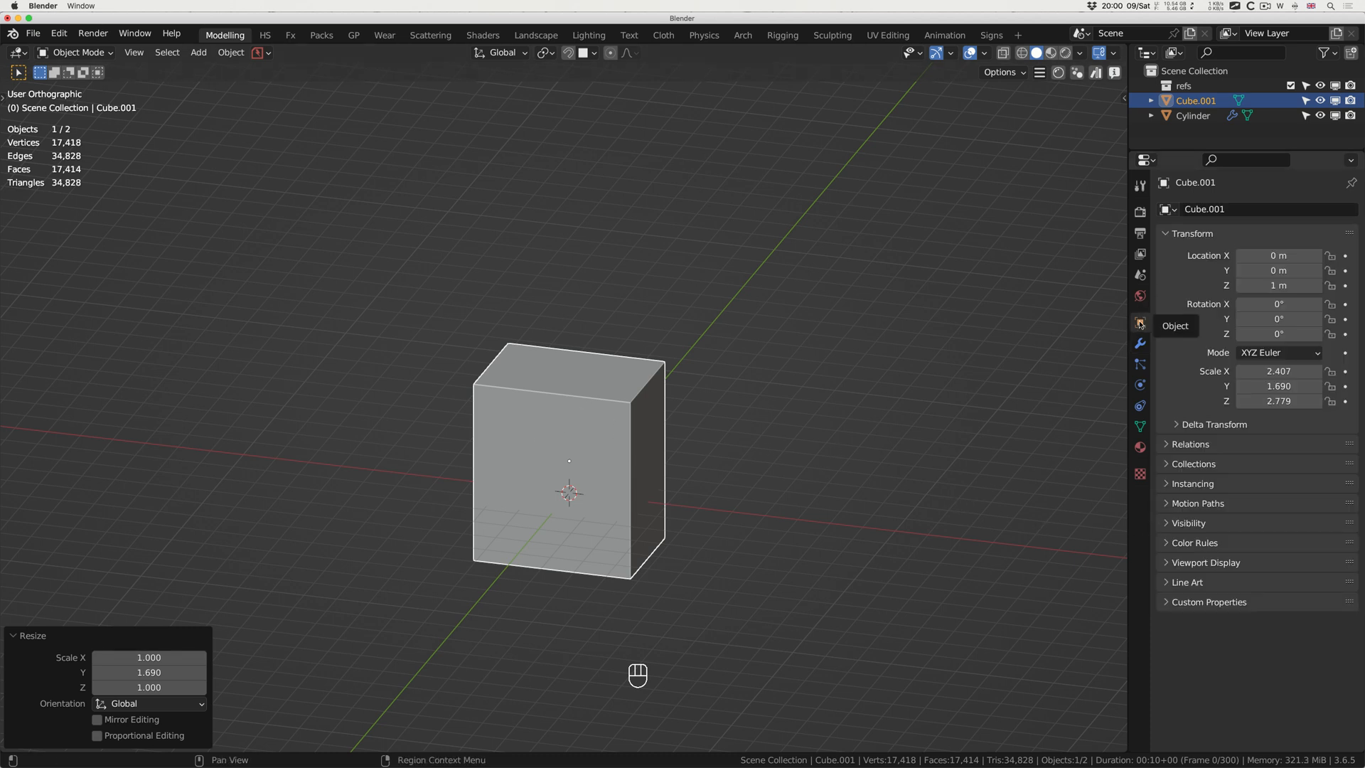
pyautogui.click(1168, 525)
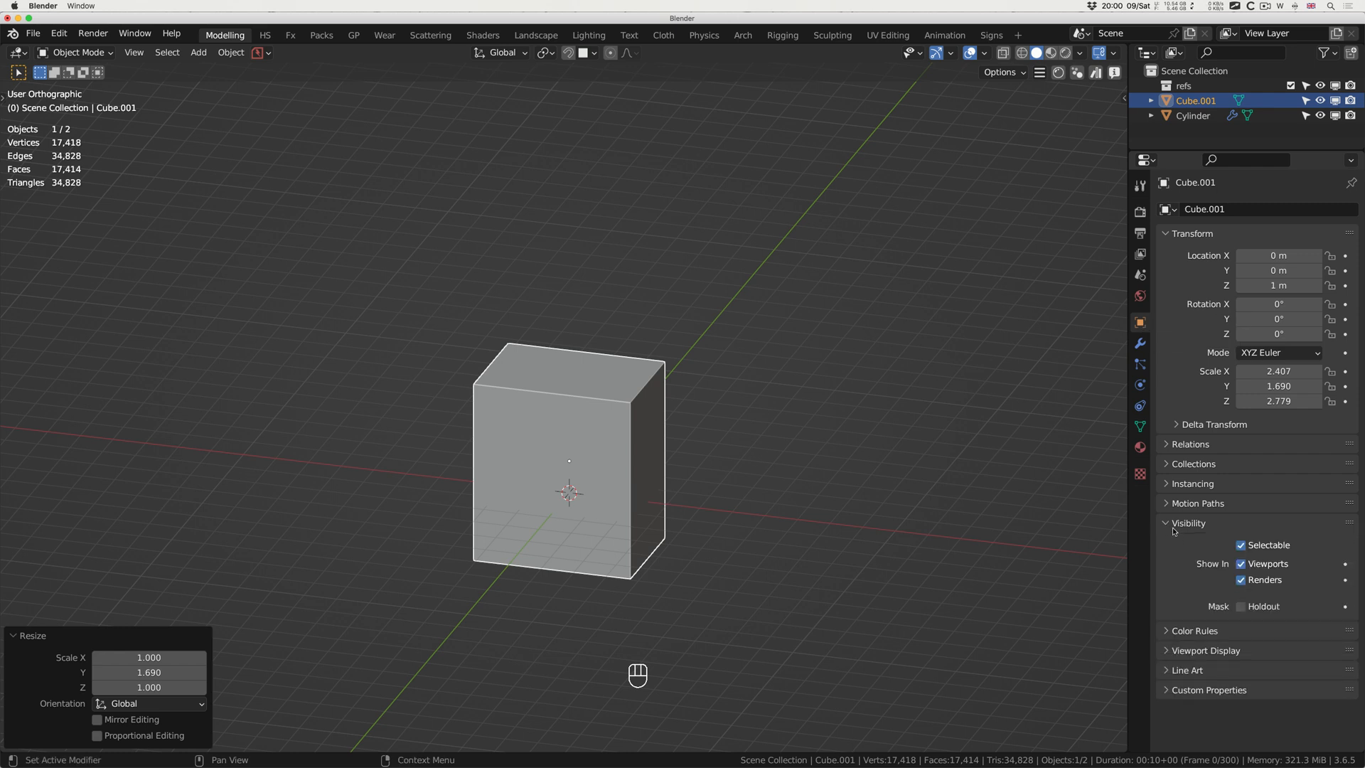
pyautogui.click(1166, 650)
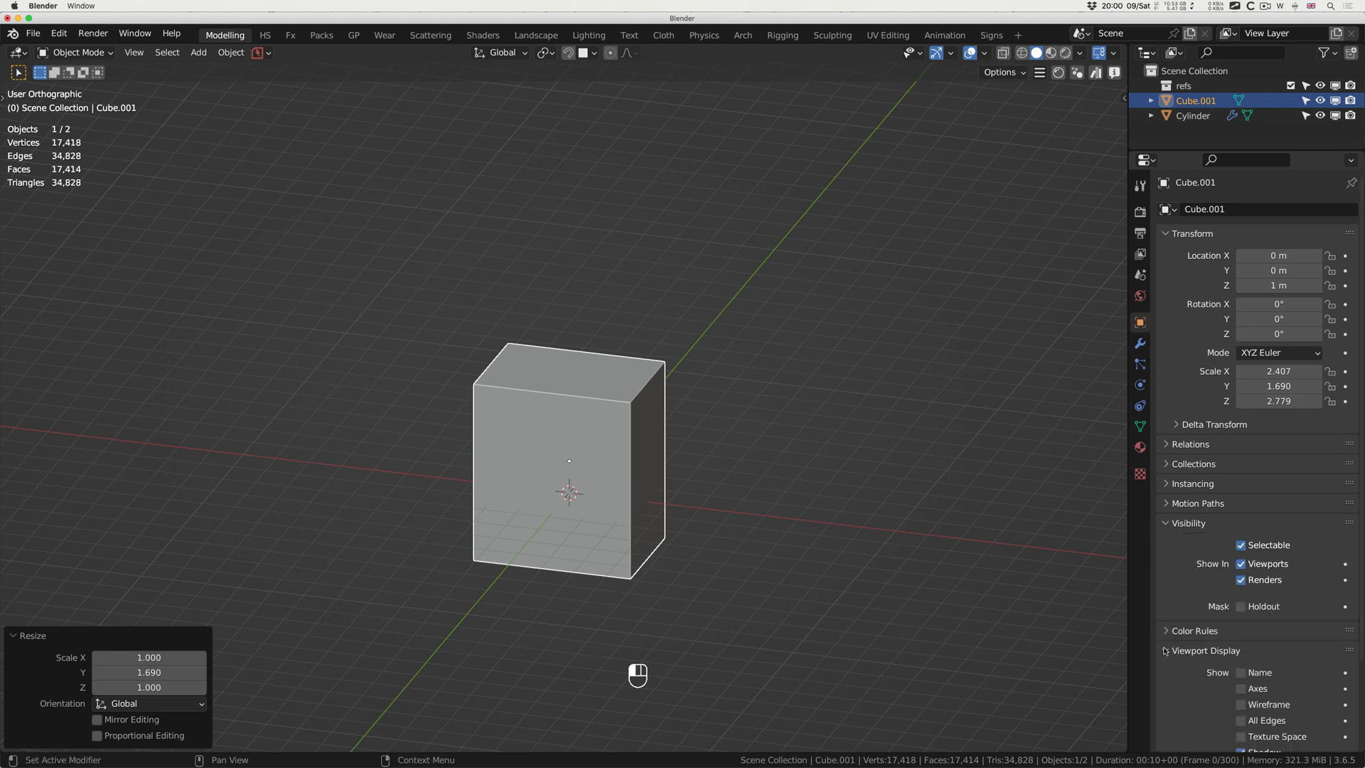
pyautogui.click(1171, 525)
pyautogui.scroll(-1, 1173, 525)
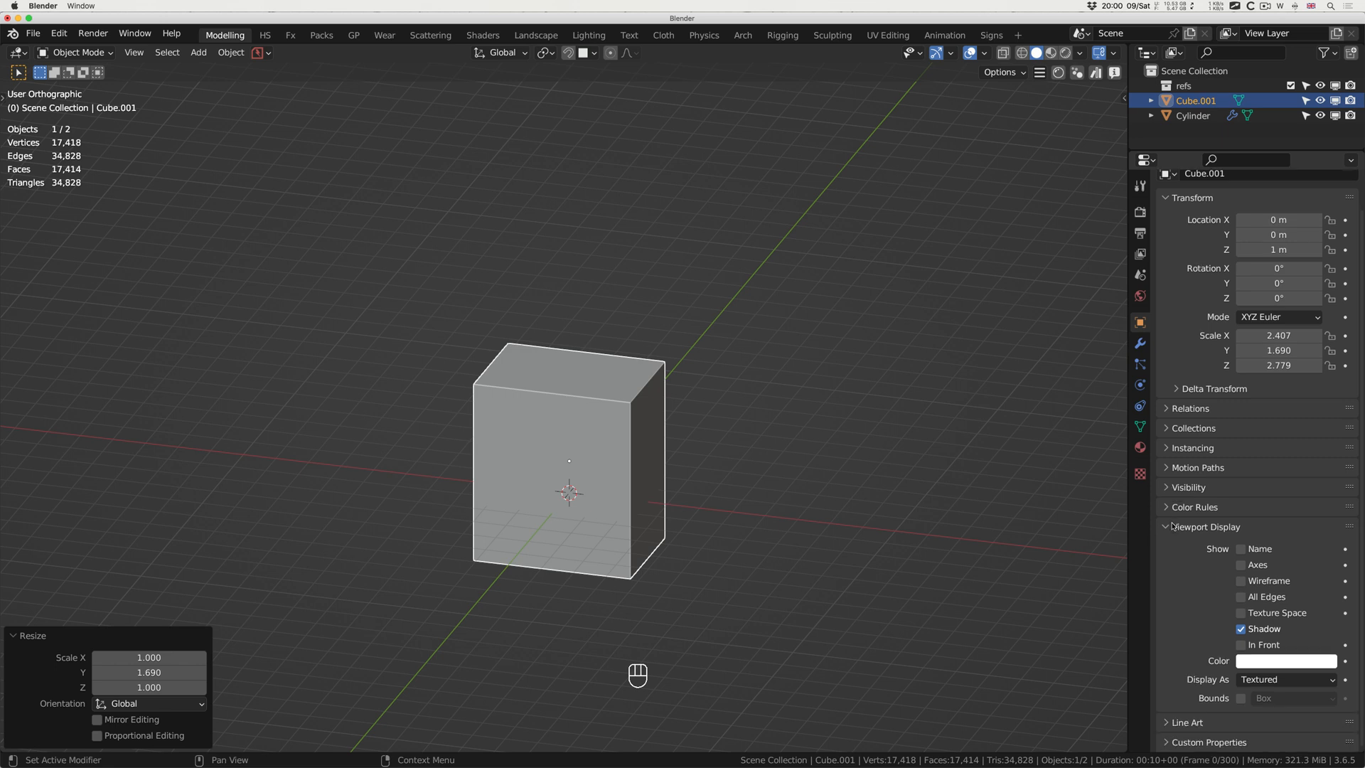
pyautogui.click(1253, 680)
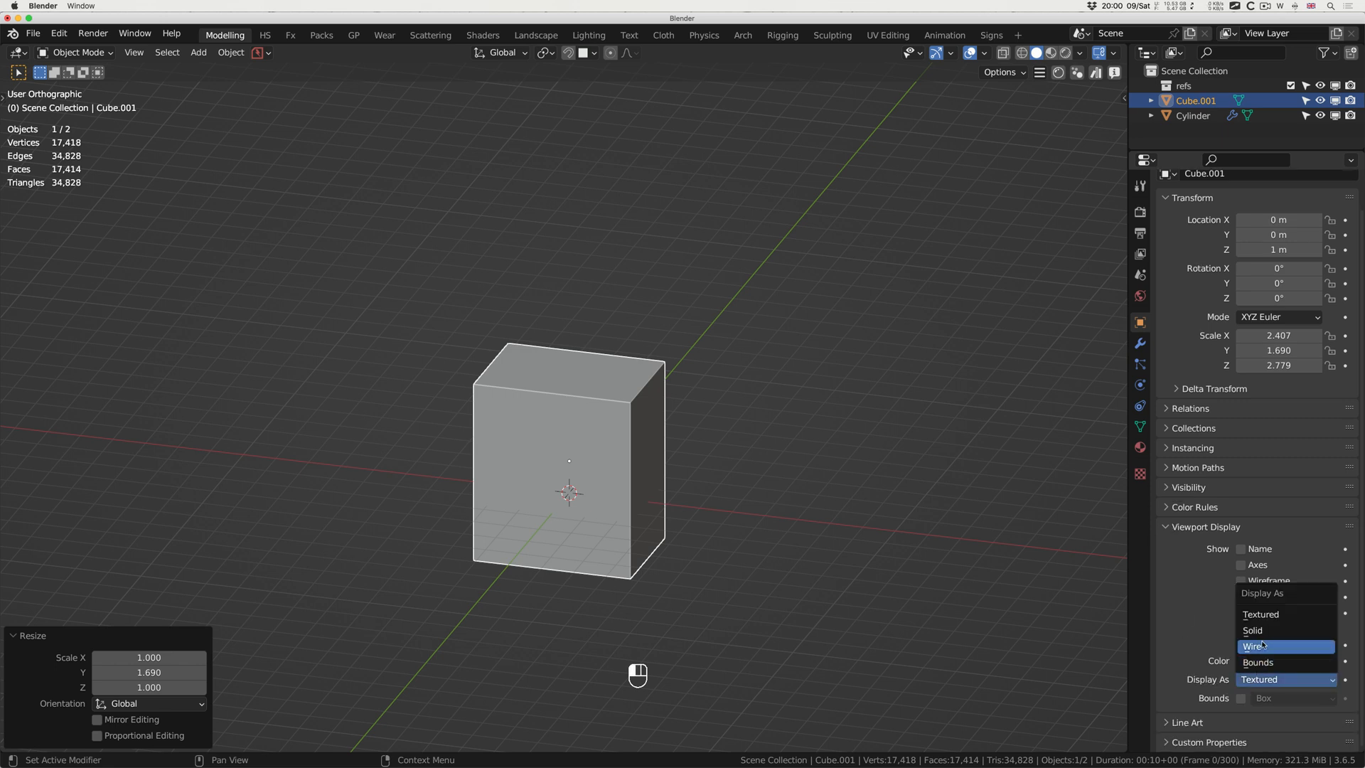
pyautogui.click(1265, 647)
# In Edit Mode, raise the cube's top face along Z well above the container's rim and return to Object Mode.
pyautogui.moveTo(620, 370); pyautogui.dragTo(602, 399, button='middle')
pyautogui.press('Tab')
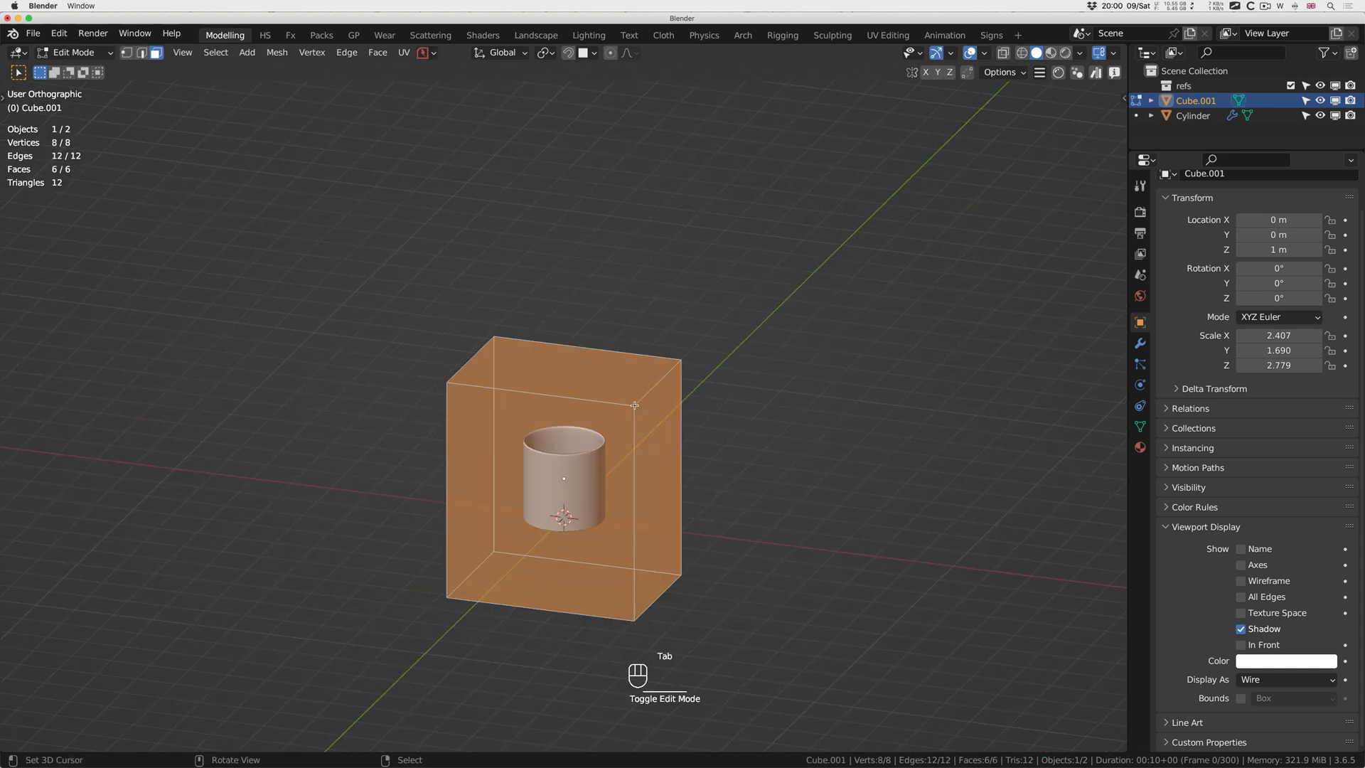
pyautogui.click(600, 384)
pyautogui.press('g')
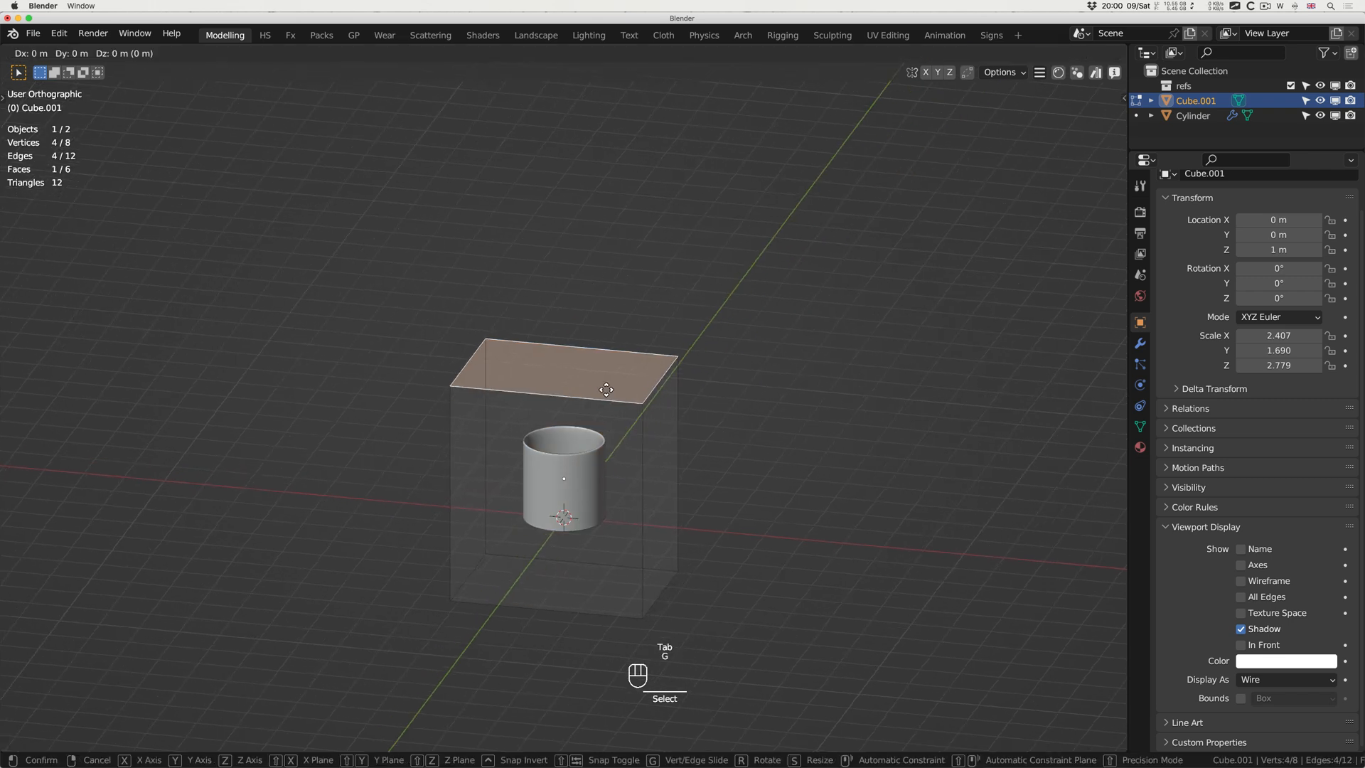
pyautogui.press('z')
pyautogui.click(604, 318)
pyautogui.press('Tab')
pyautogui.moveTo(603, 314); pyautogui.dragTo(622, 392, button='middle')
pyautogui.hscroll(5, 622, 393)
pyautogui.hscroll(-8, 621, 393)
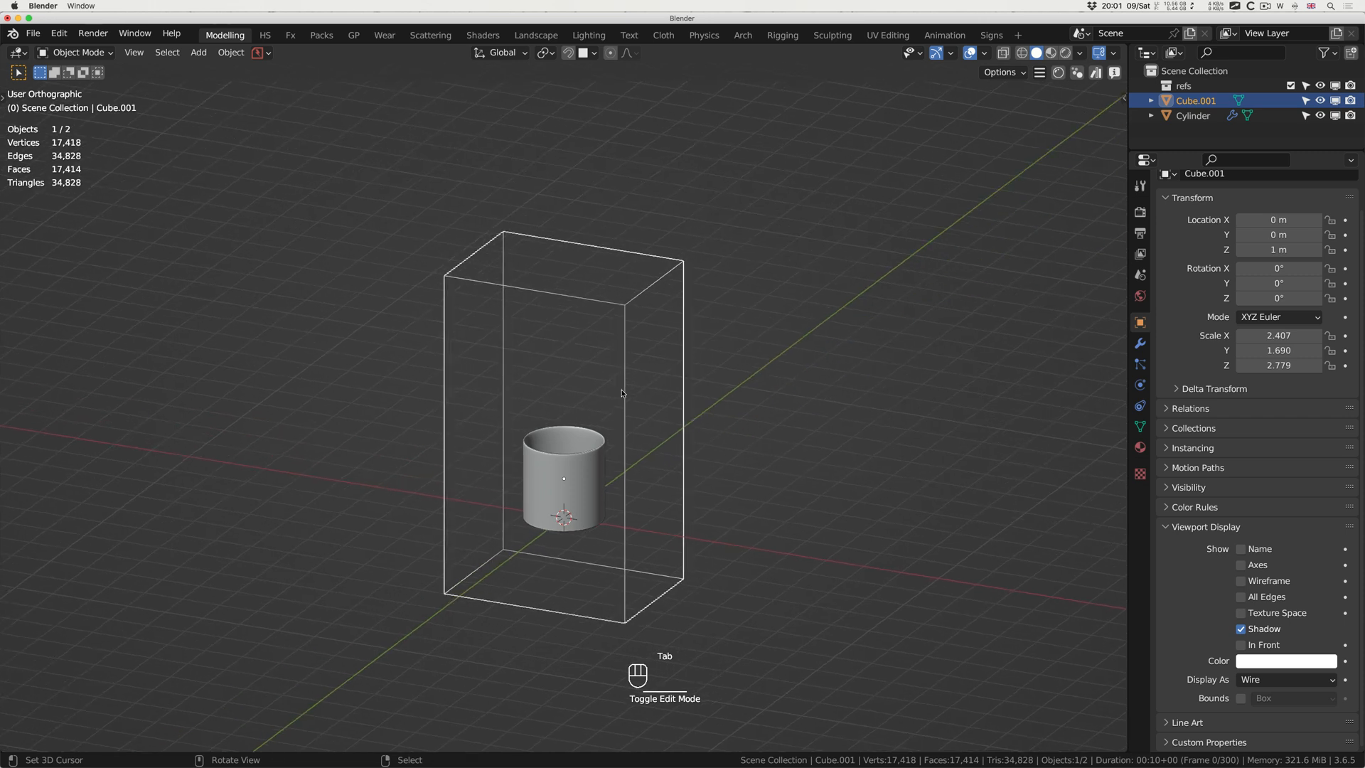
pyautogui.keyDown('ctrl'); pyautogui.scroll(-2, 621, 393); pyautogui.keyUp('ctrl')
pyautogui.keyDown('ctrl'); pyautogui.scroll(-2, 622, 393); pyautogui.keyUp('ctrl')
pyautogui.scroll(1, 623, 393)
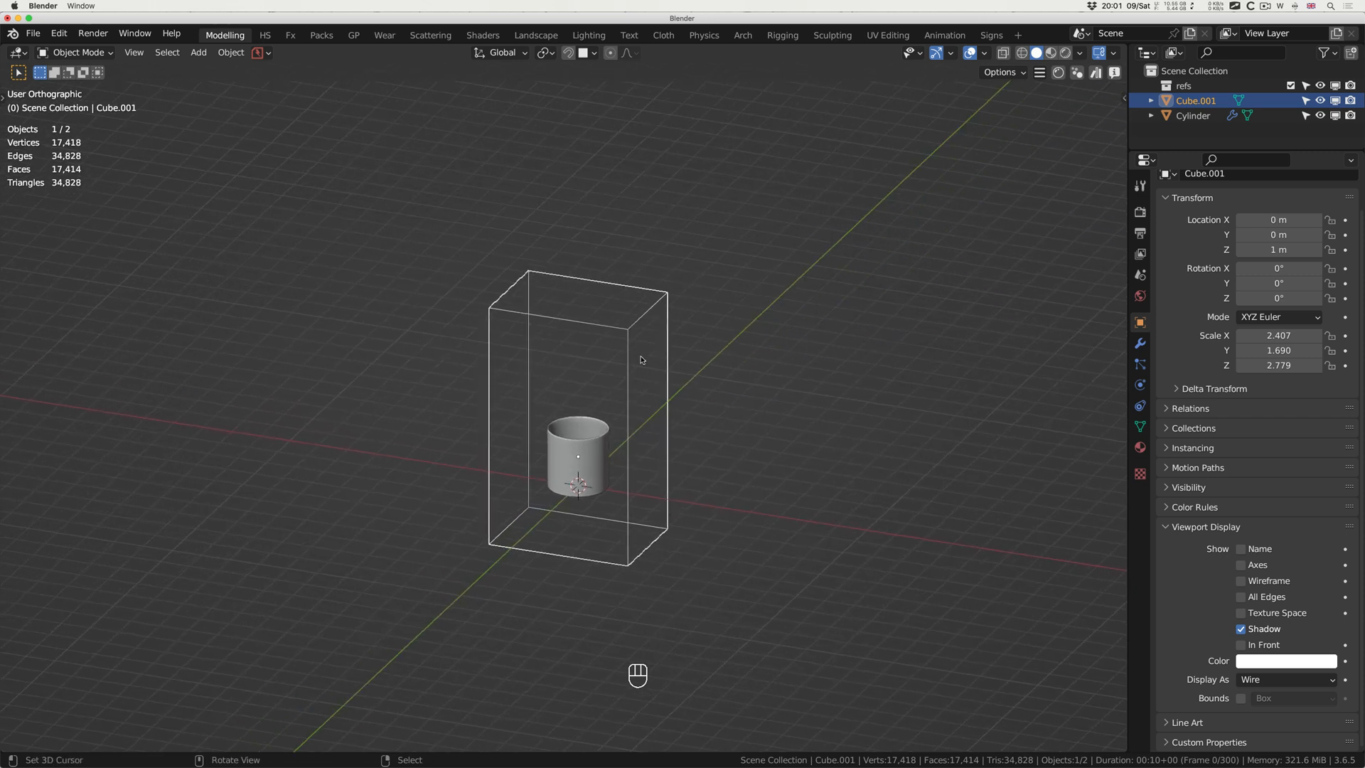
# Add Fluid physics to the cube with type Domain and set its domain type to Liquid.
pyautogui.click(1141, 386)
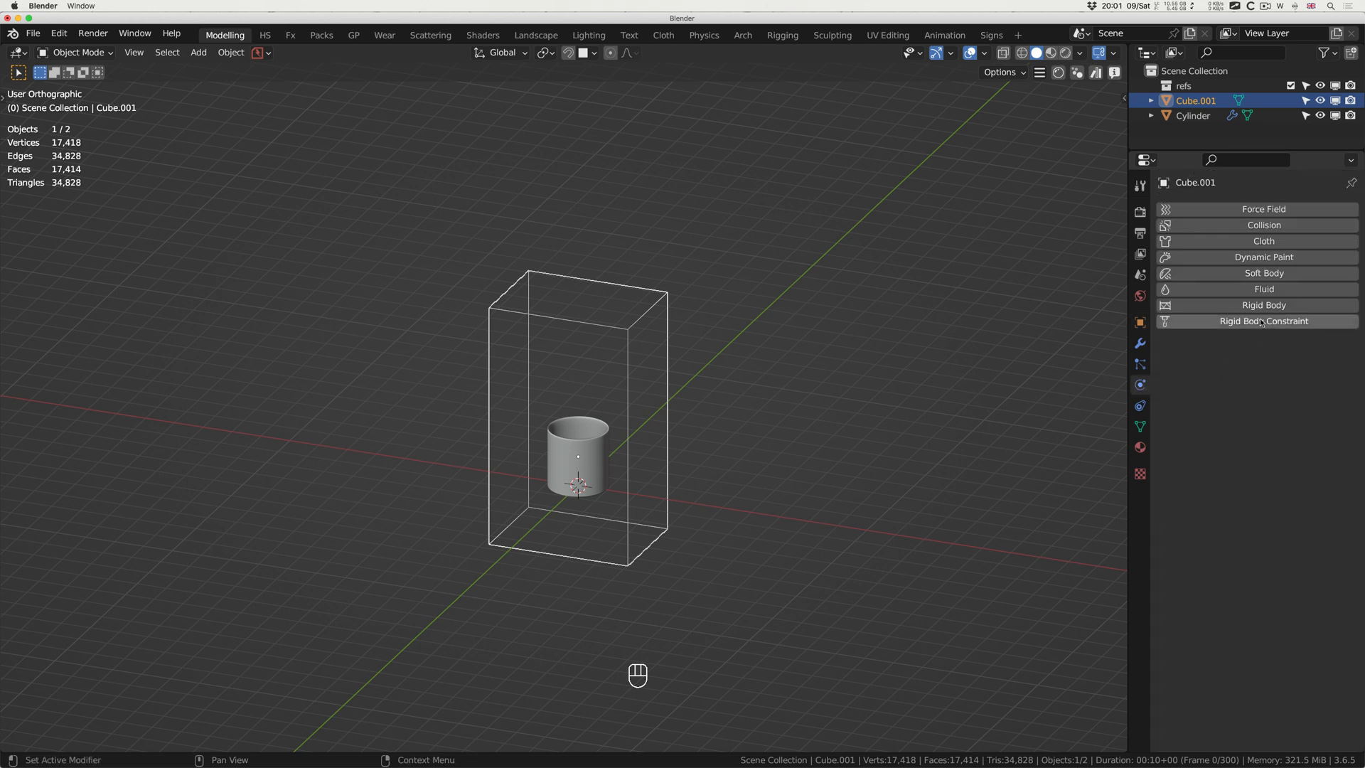
pyautogui.click(1233, 290)
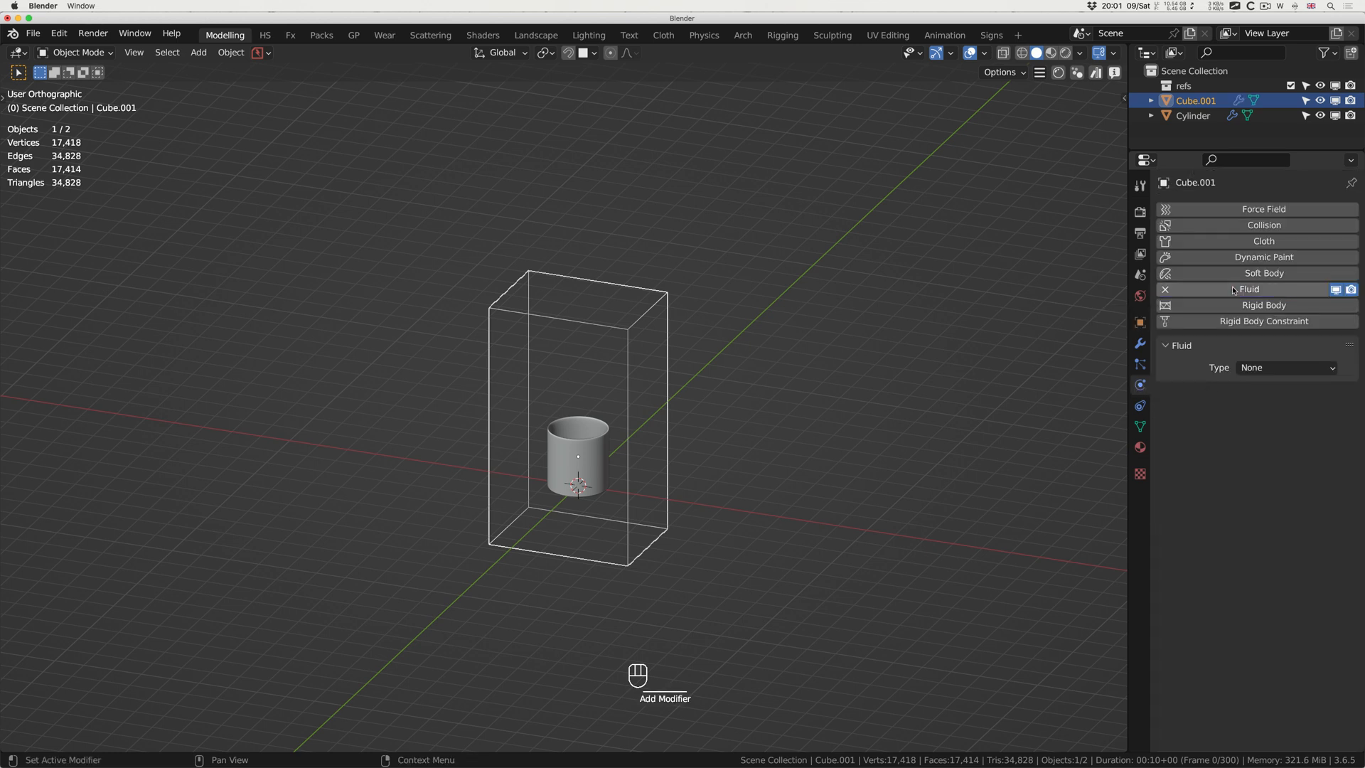
pyautogui.click(1251, 368)
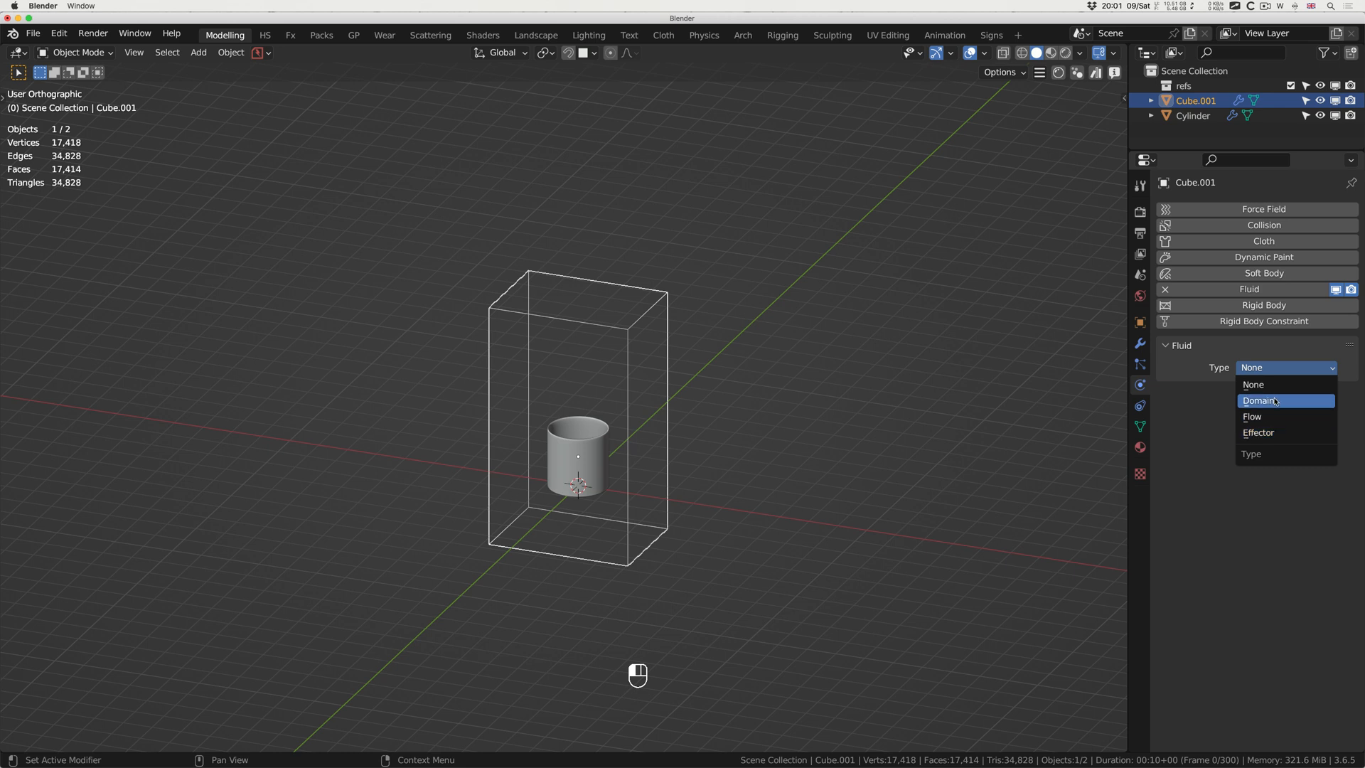
pyautogui.click(1275, 401)
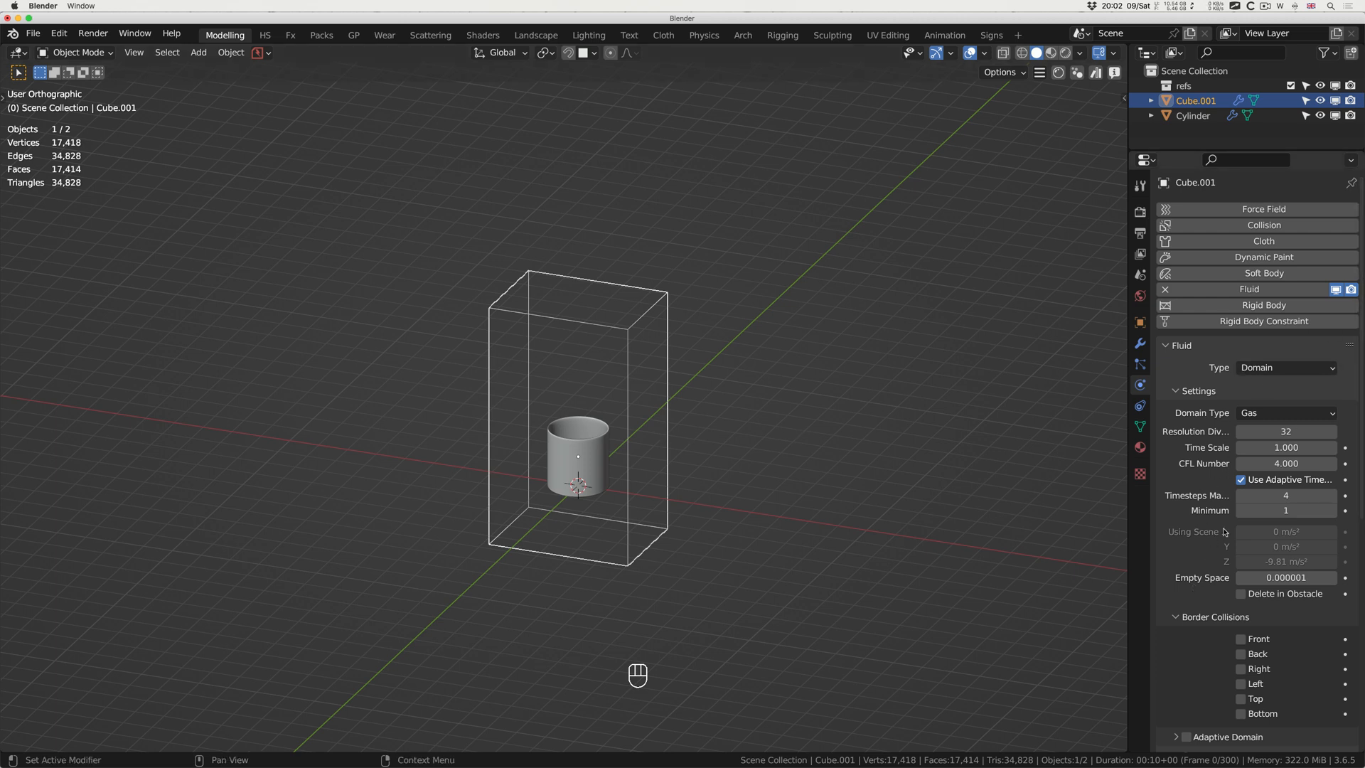
pyautogui.click(1264, 414)
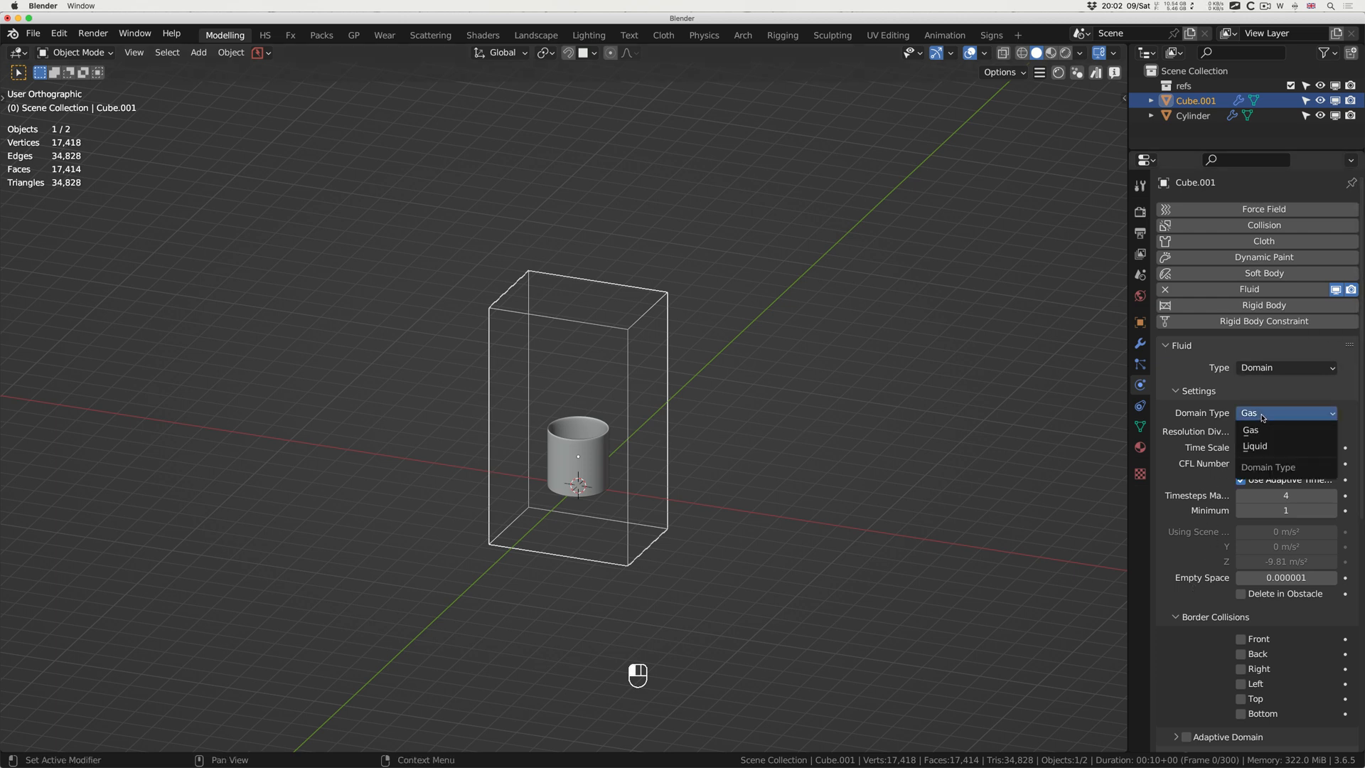
pyautogui.click(1271, 446)
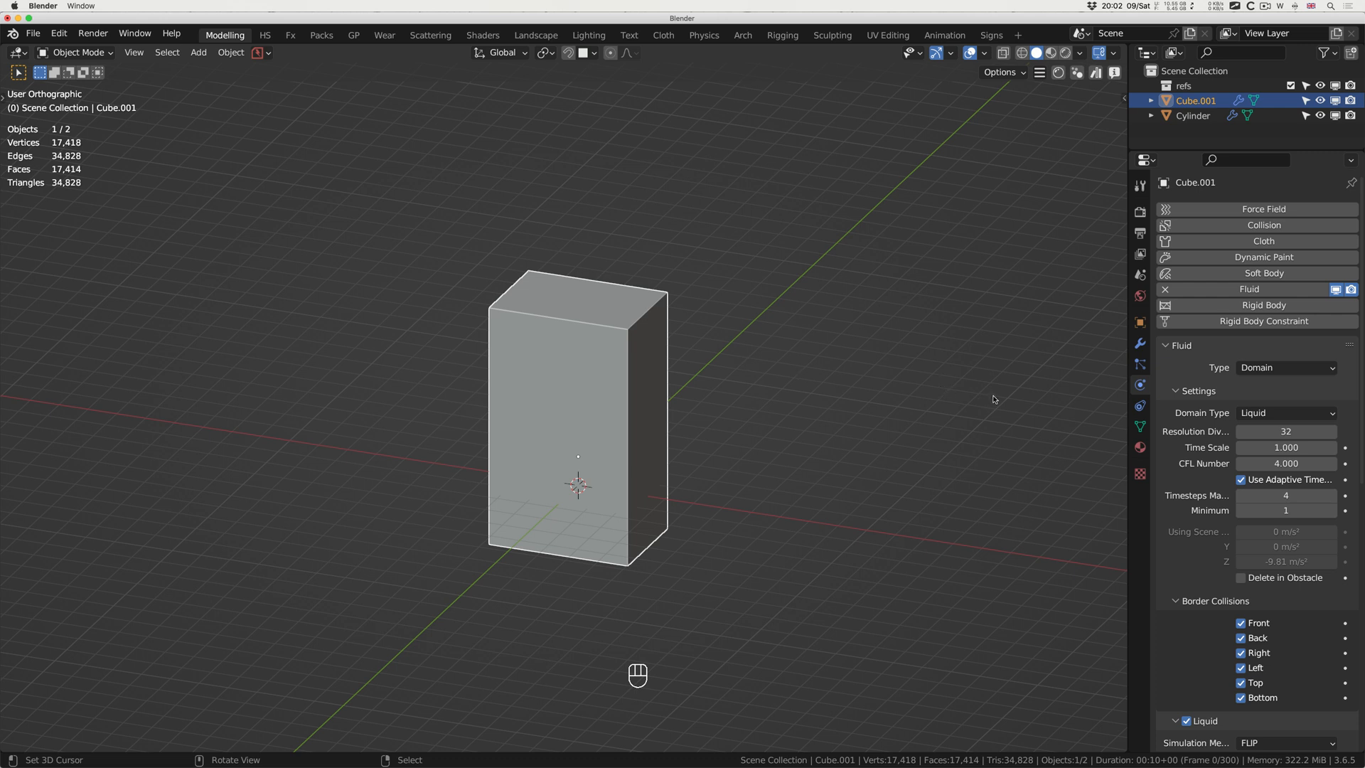
# Switch the fluid domain cube's viewport display back to Wire and return to its physics settings.
pyautogui.click(1140, 322)
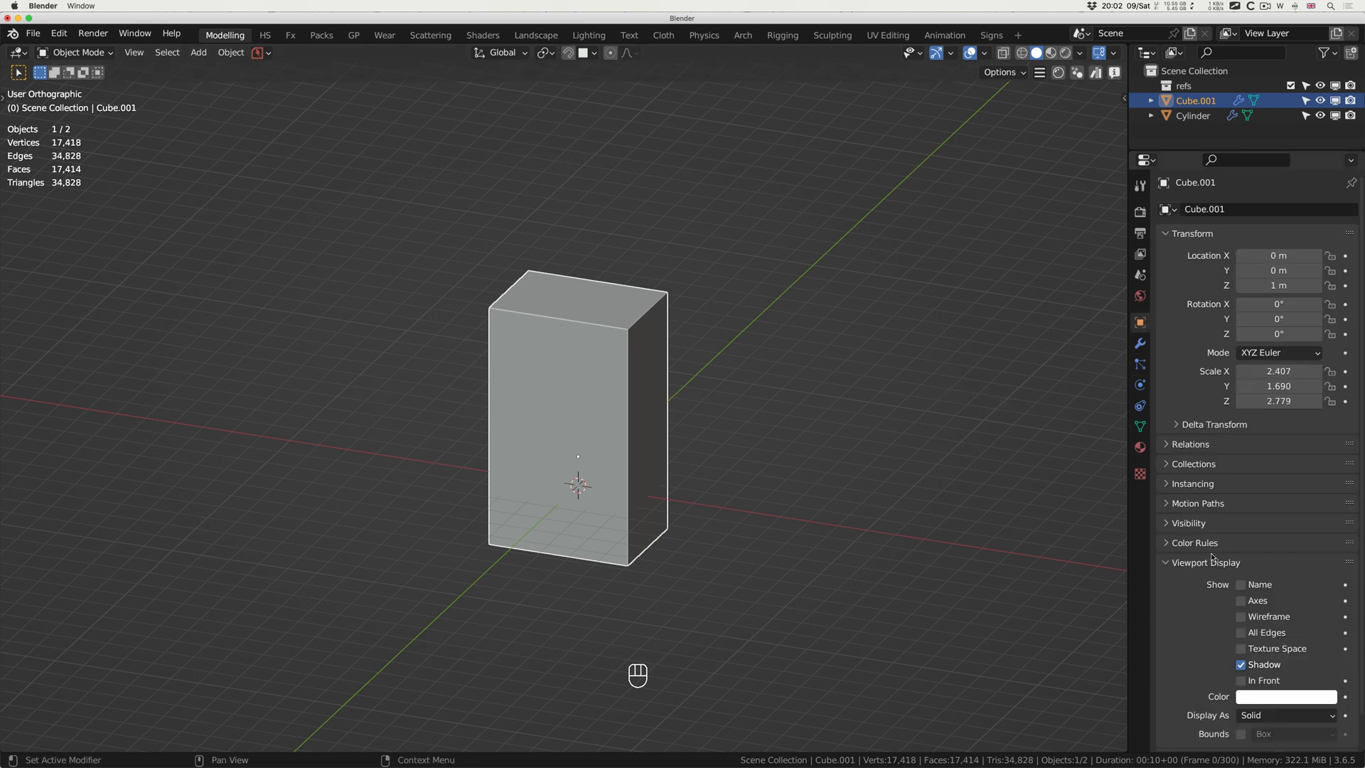
pyautogui.click(1257, 714)
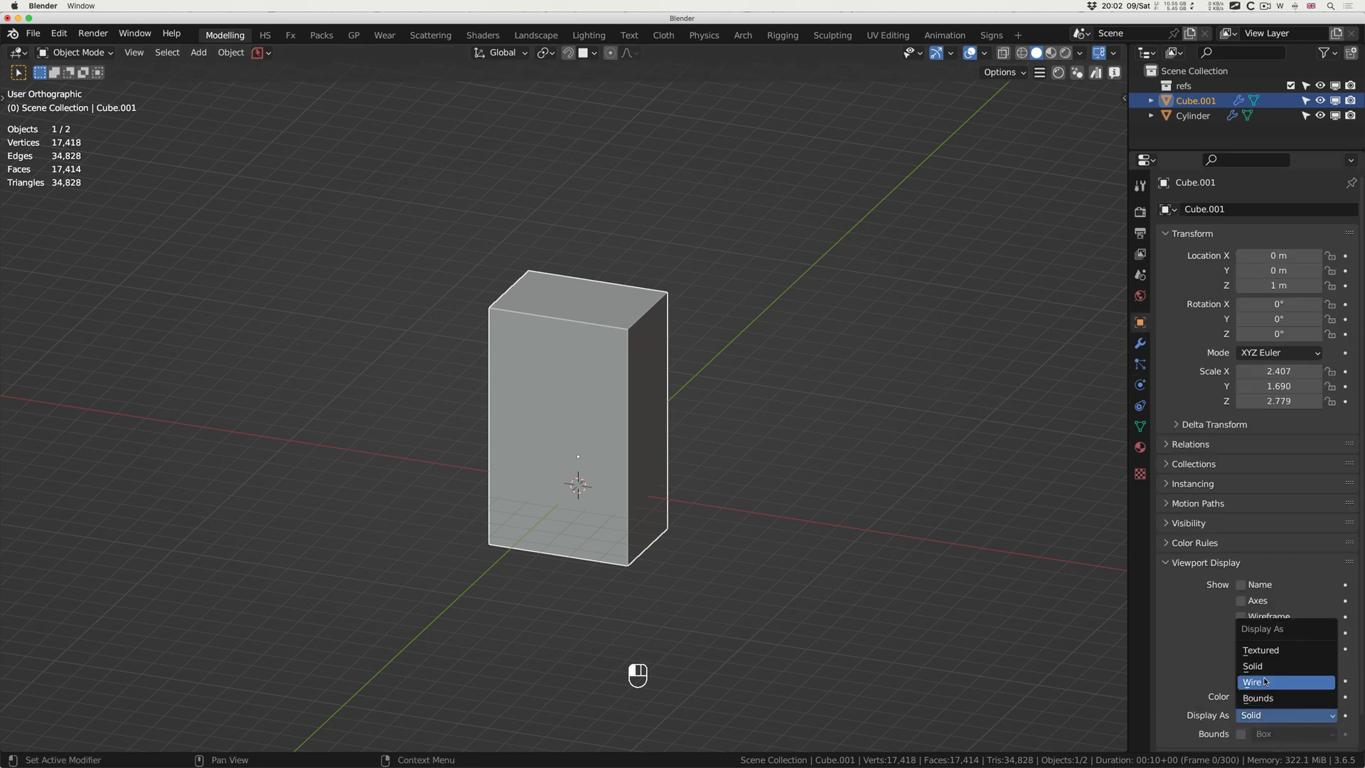
pyautogui.click(1265, 684)
pyautogui.click(1140, 385)
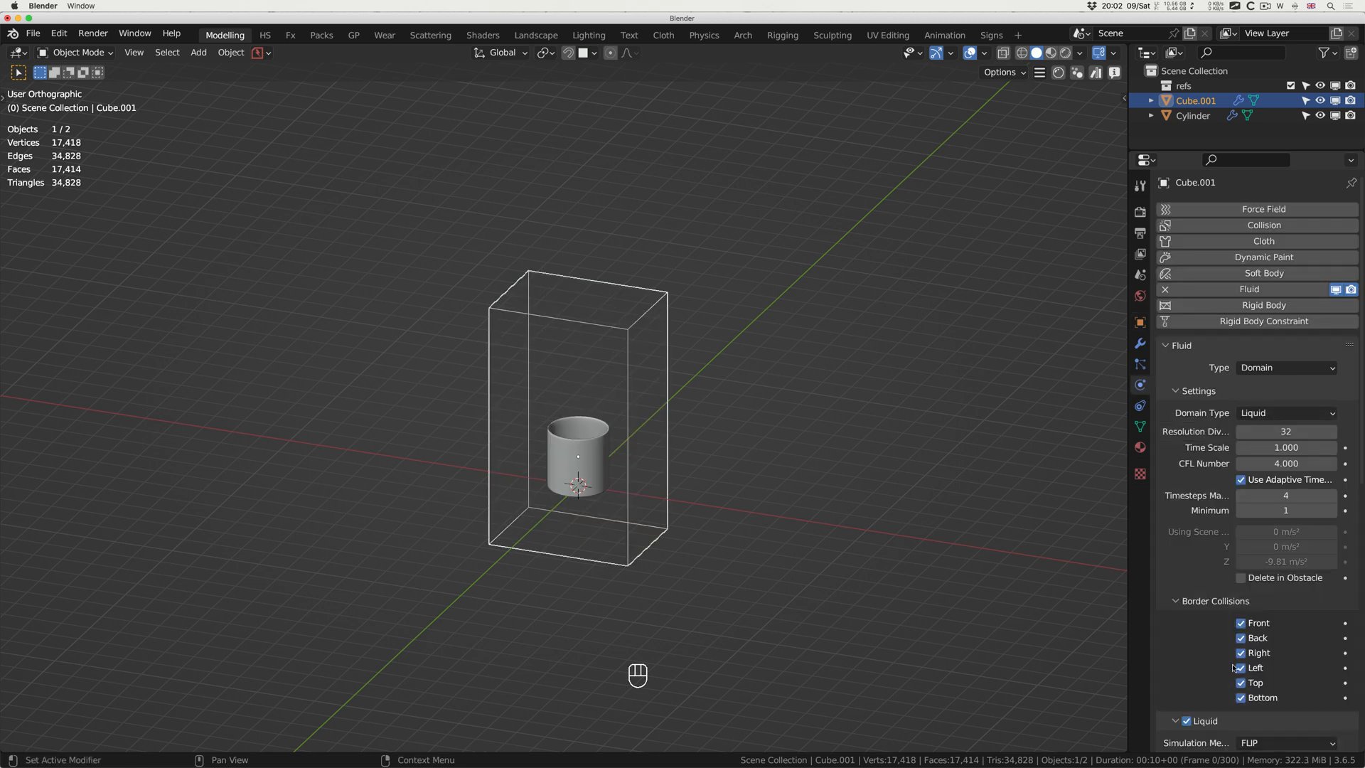
# Add Fluid physics to the cylindrical container and set its type to Effector.
pyautogui.click(604, 446)
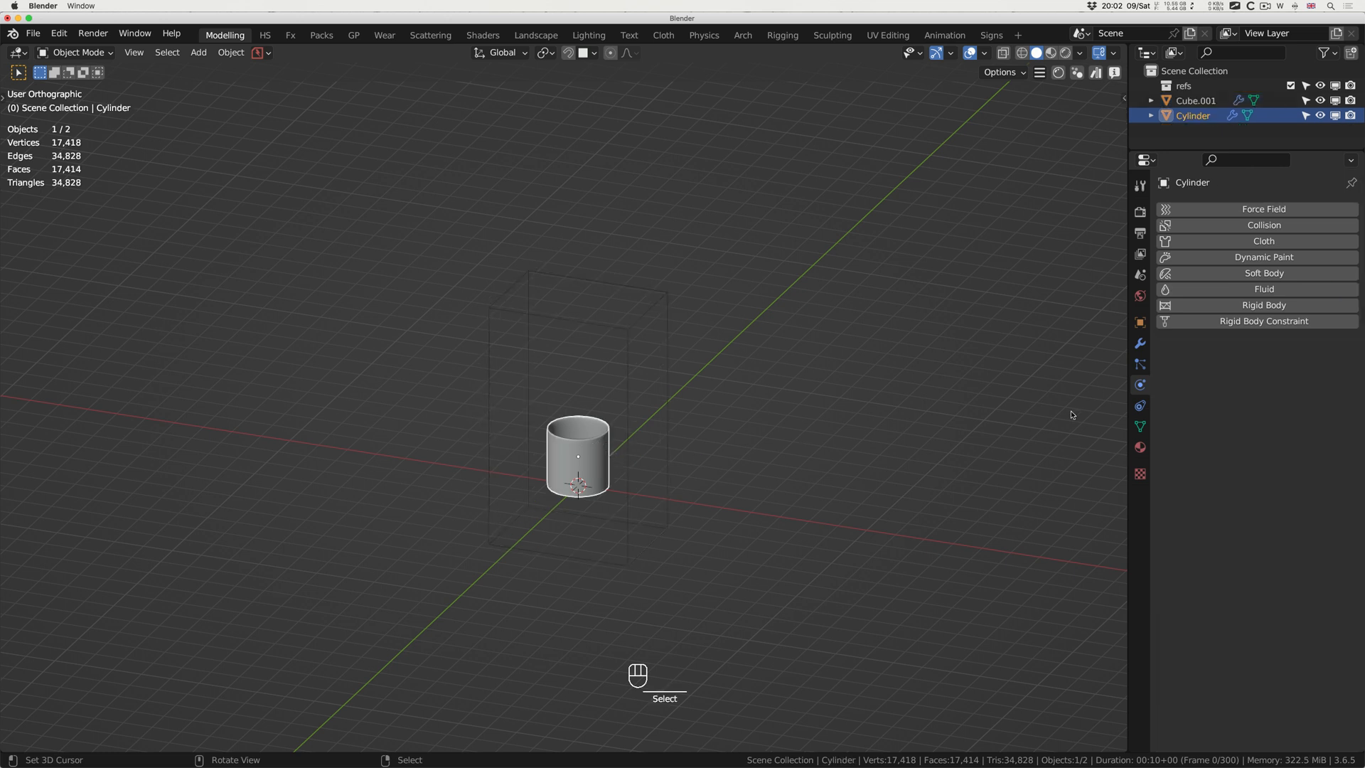
pyautogui.click(1208, 290)
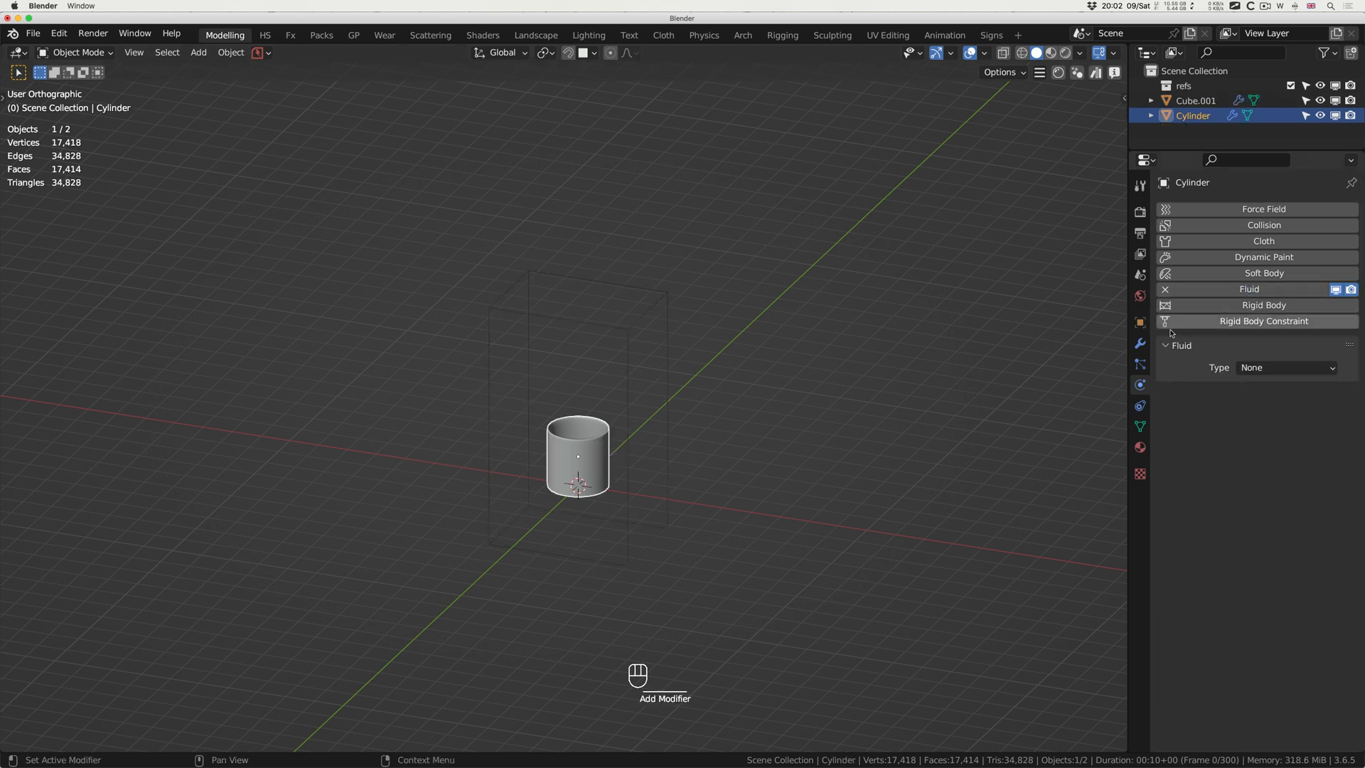
pyautogui.click(1258, 367)
pyautogui.click(1266, 430)
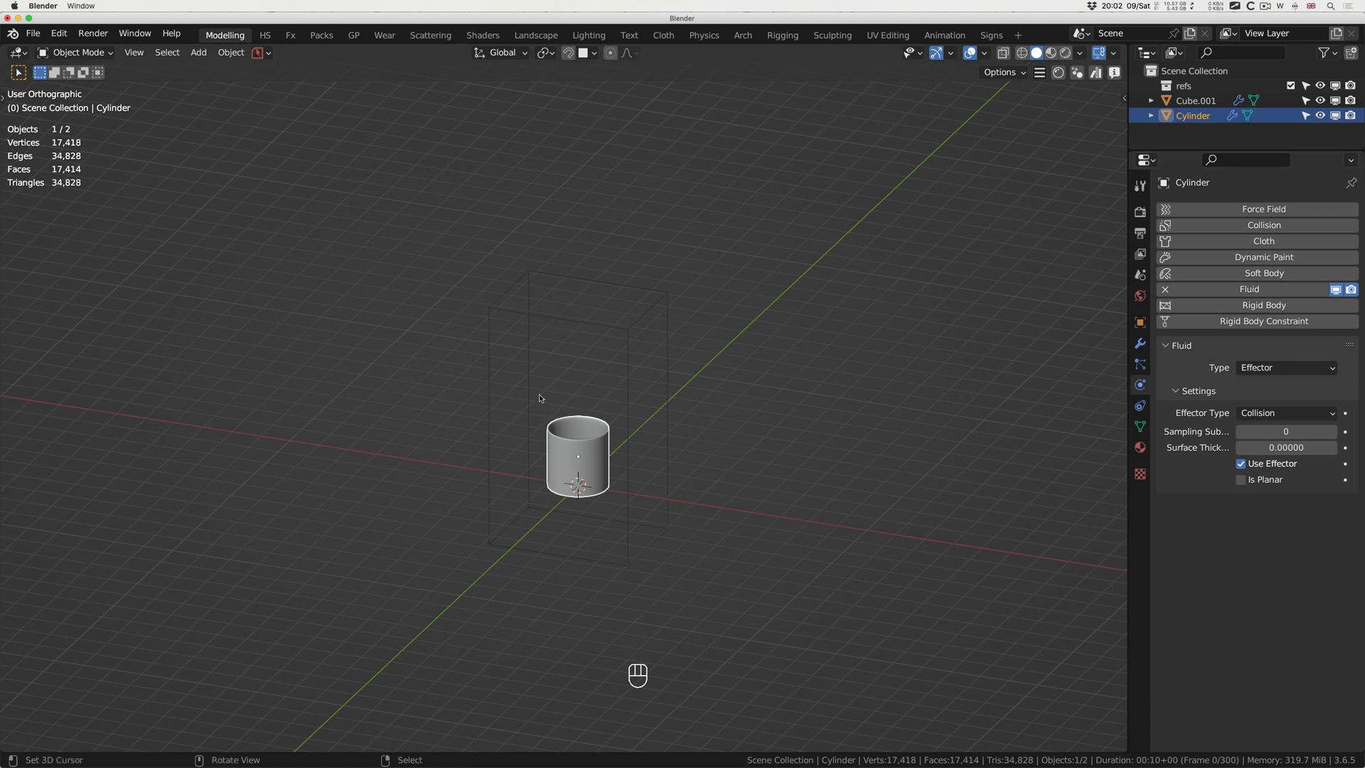
# In front view, add an ico sphere inside the domain about 5.3 m up, above the container, and scale it to about 0.3.
pyautogui.moveTo(585, 385); pyautogui.dragTo(584, 385, button='middle')
pyautogui.press('KP_1')
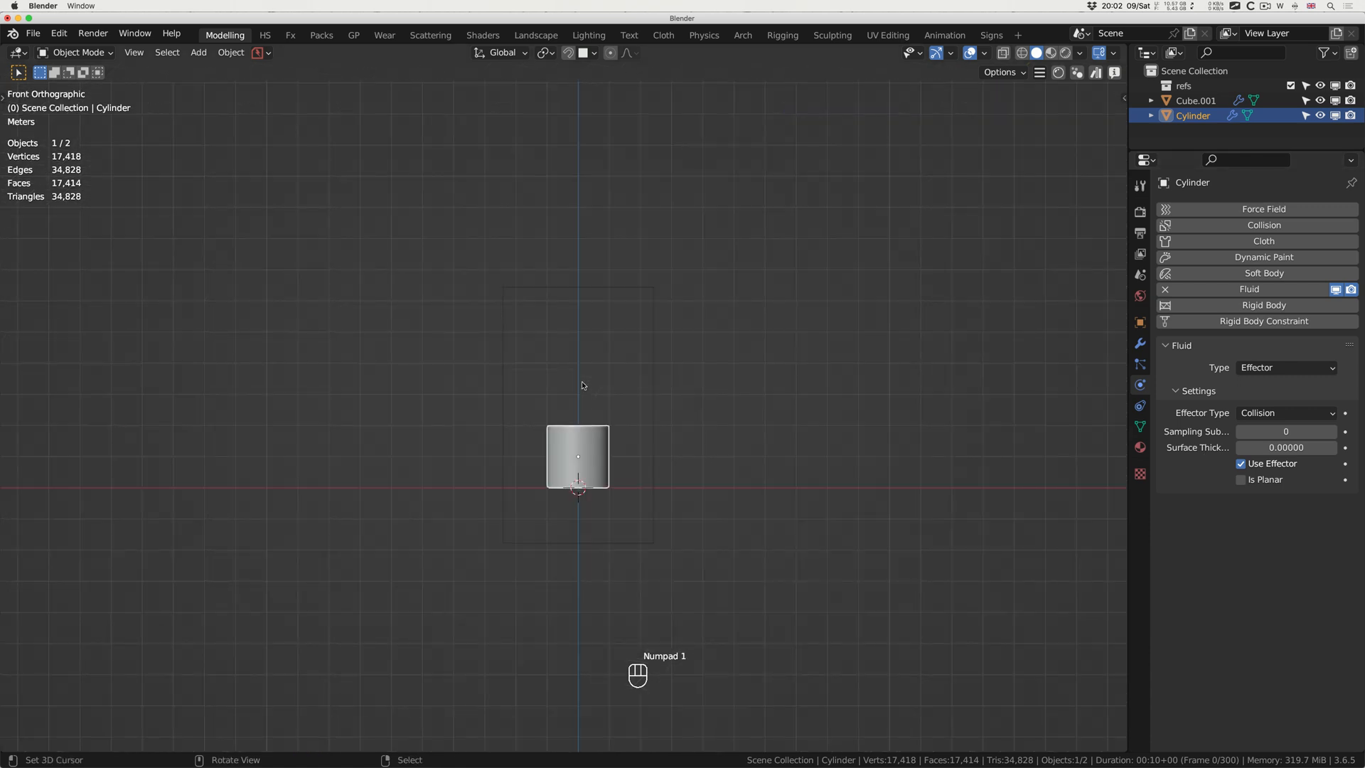
pyautogui.keyDown('ctrl'); pyautogui.scroll(3, 580, 375); pyautogui.keyUp('ctrl')
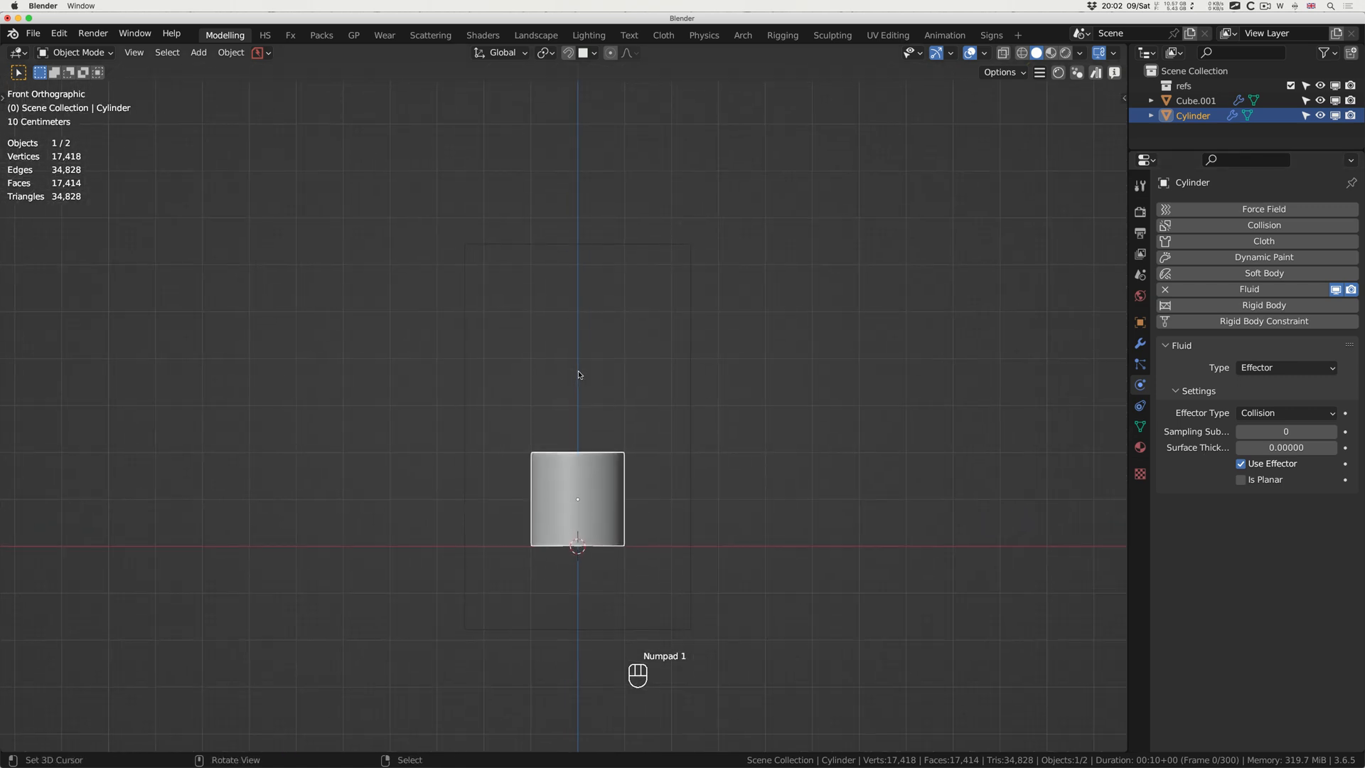
pyautogui.keyDown('shift'); pyautogui.scroll(2, 579, 375); pyautogui.keyUp('shift')
pyautogui.keyDown('shift'); pyautogui.scroll(1, 572, 374); pyautogui.keyUp('shift')
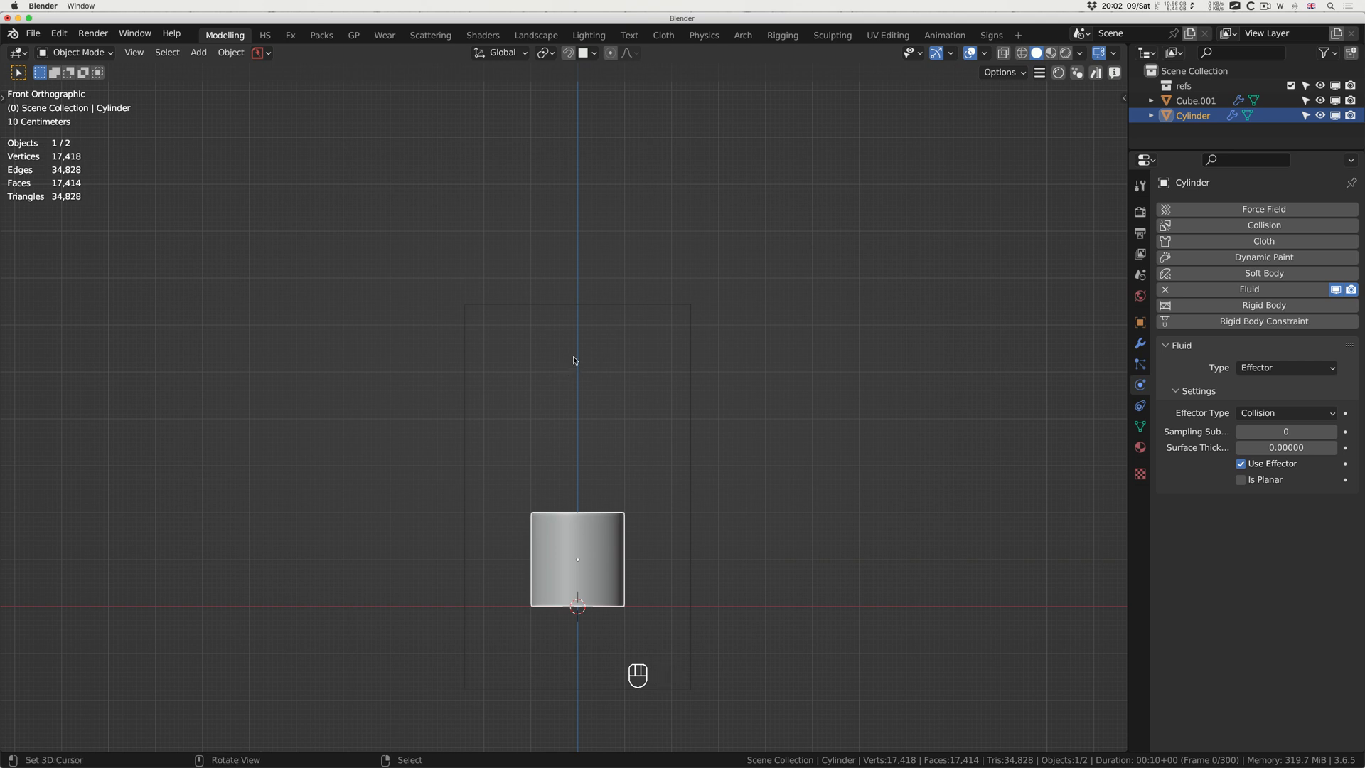
pyautogui.hotkey('shift', 'a')
pyautogui.moveTo(573, 360)
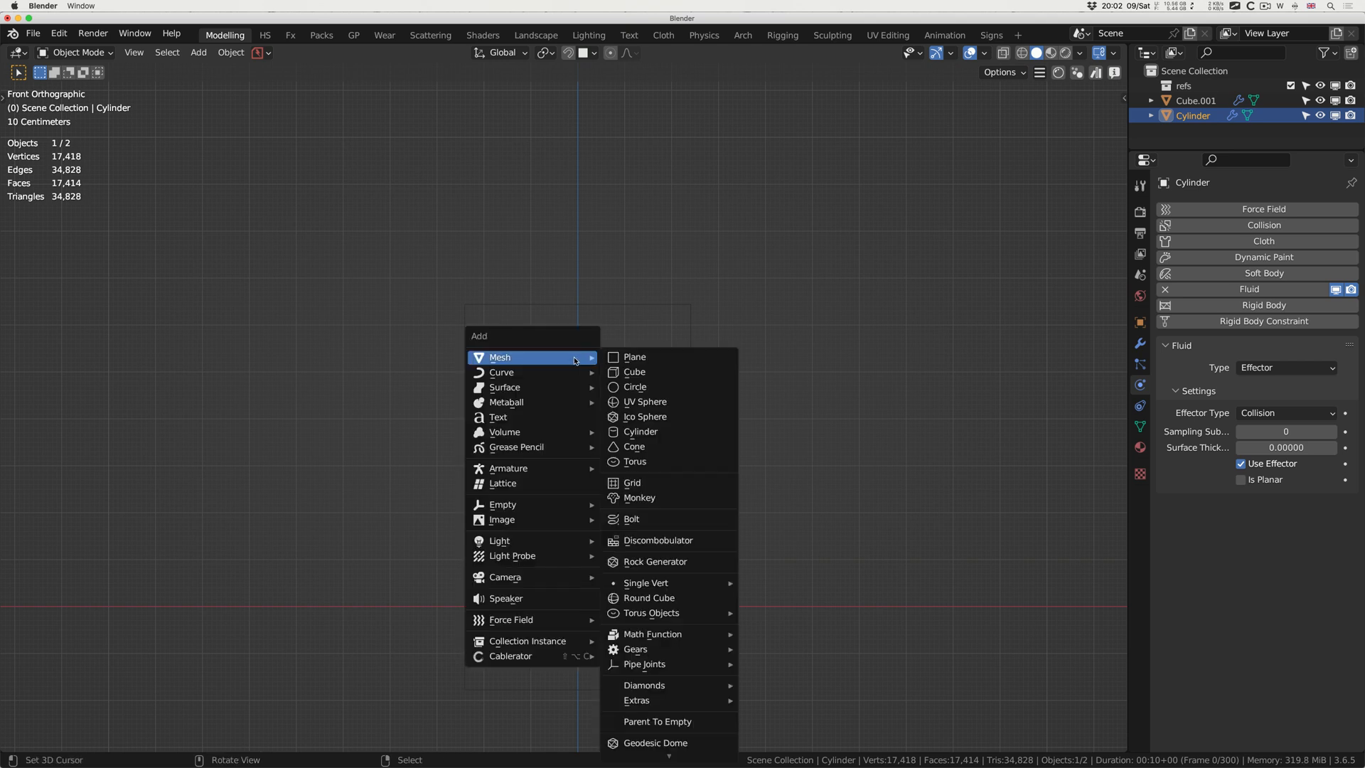
pyautogui.click(646, 421)
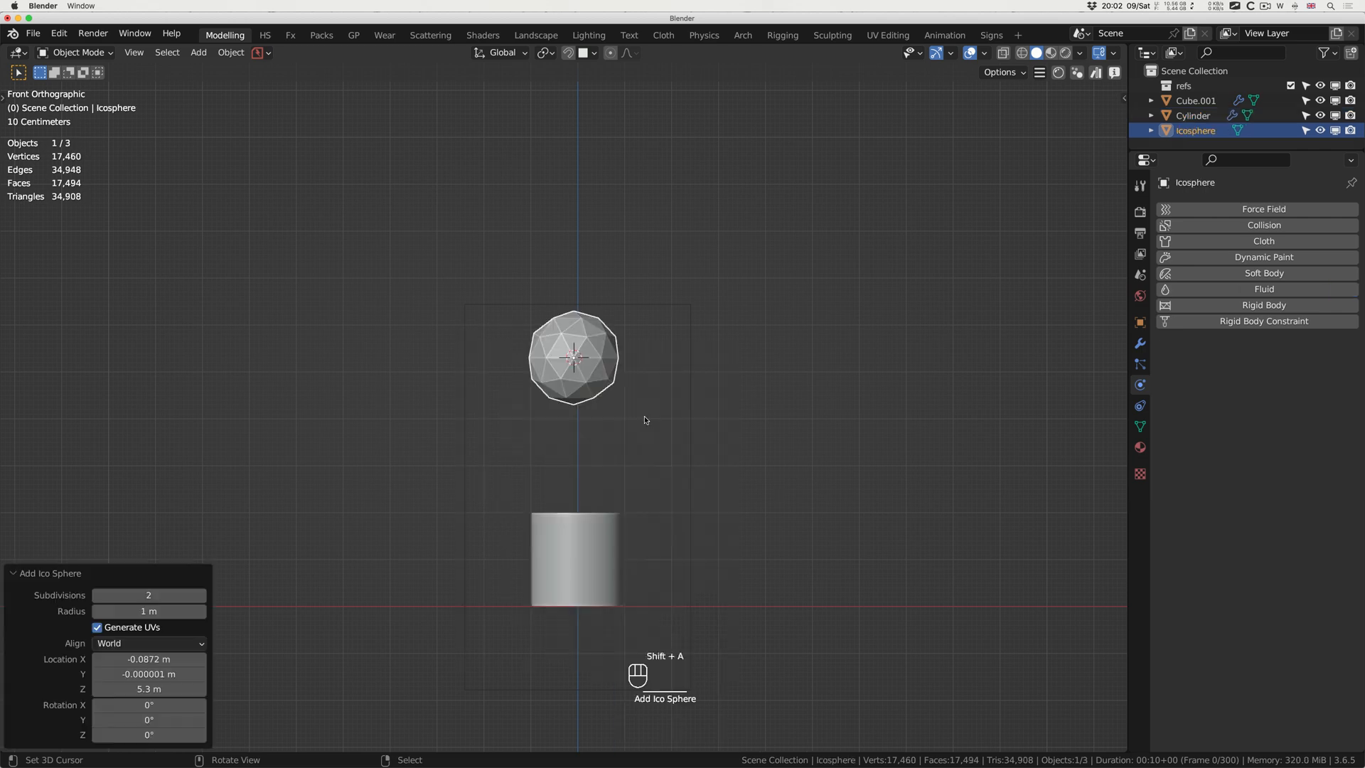
pyautogui.press('s')
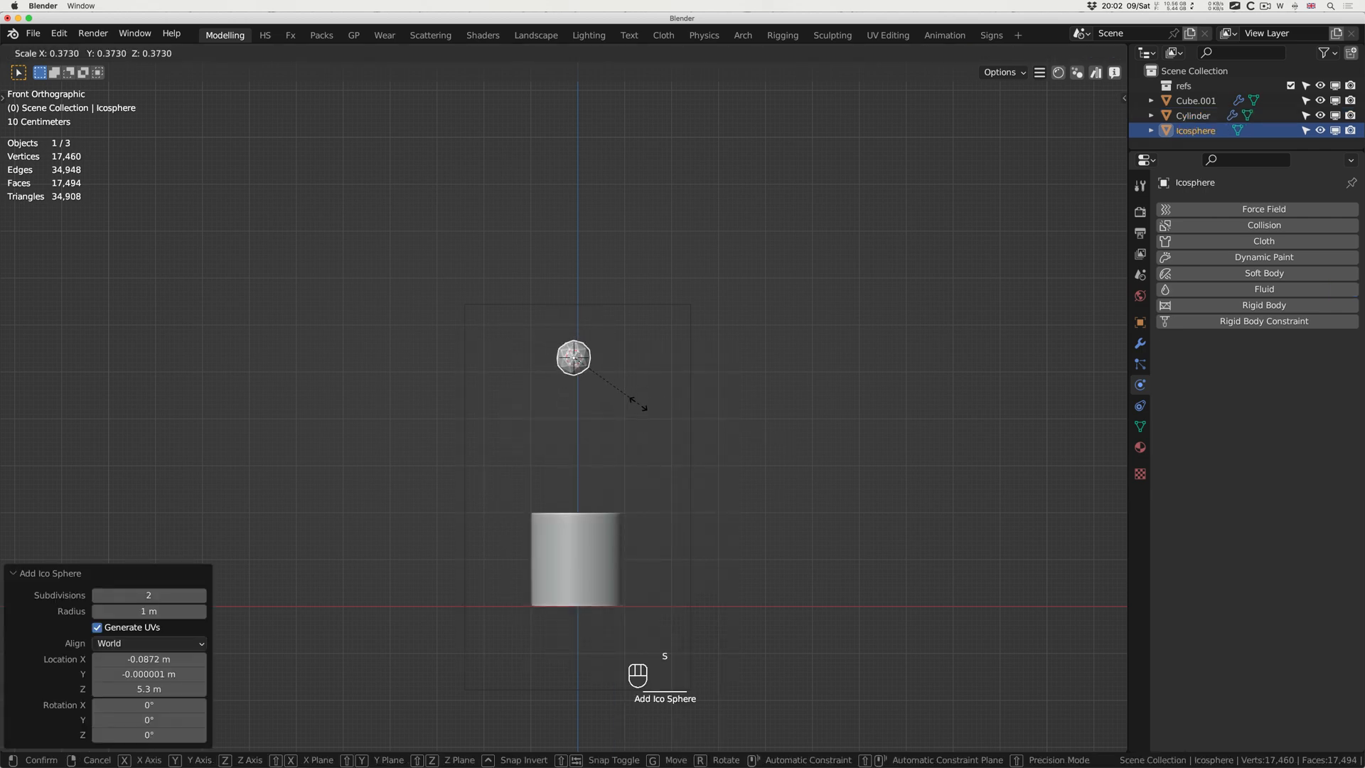
pyautogui.click(623, 396)
pyautogui.moveTo(623, 397); pyautogui.dragTo(593, 372, button='middle')
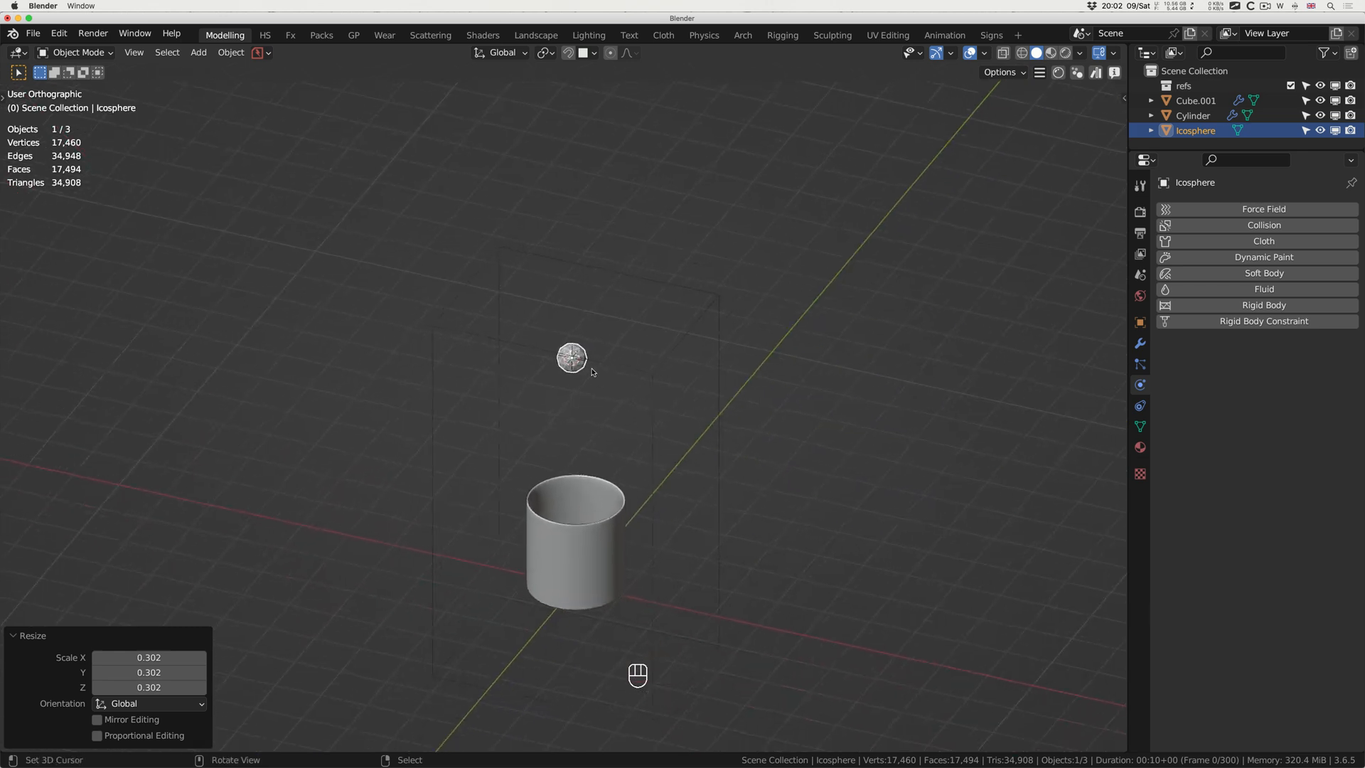
# Add Fluid physics to the ico sphere as a Flow object with flow type Liquid and flow behavior Inflow.
pyautogui.click(1201, 290)
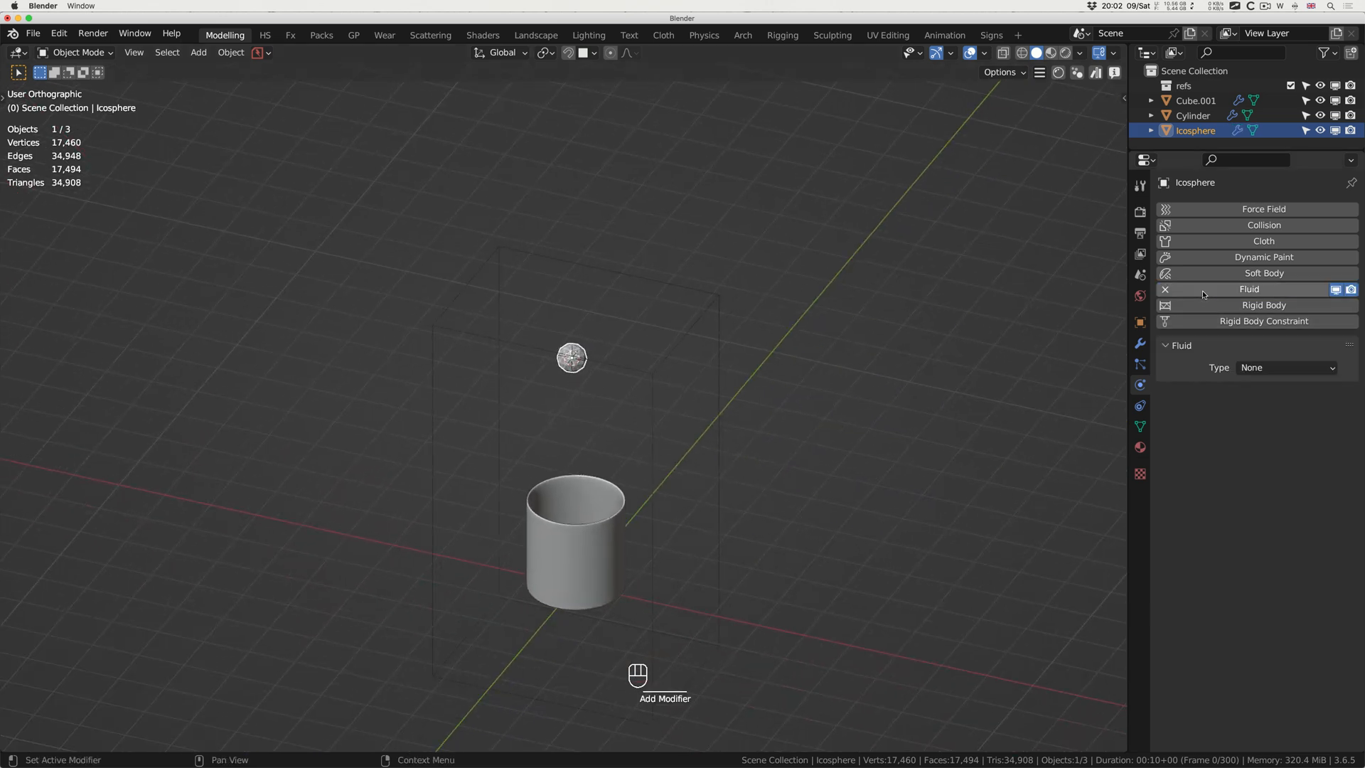
pyautogui.click(1256, 368)
pyautogui.click(1259, 416)
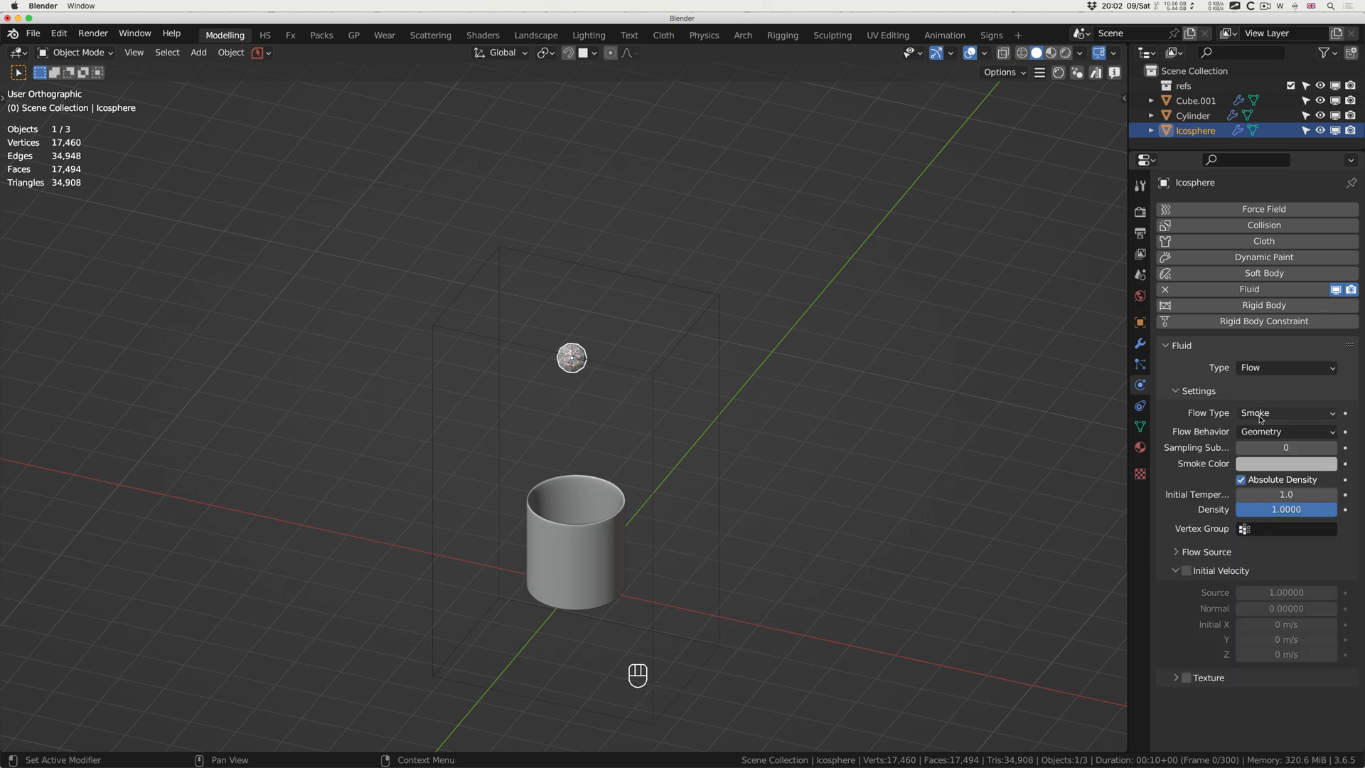
pyautogui.click(1286, 415)
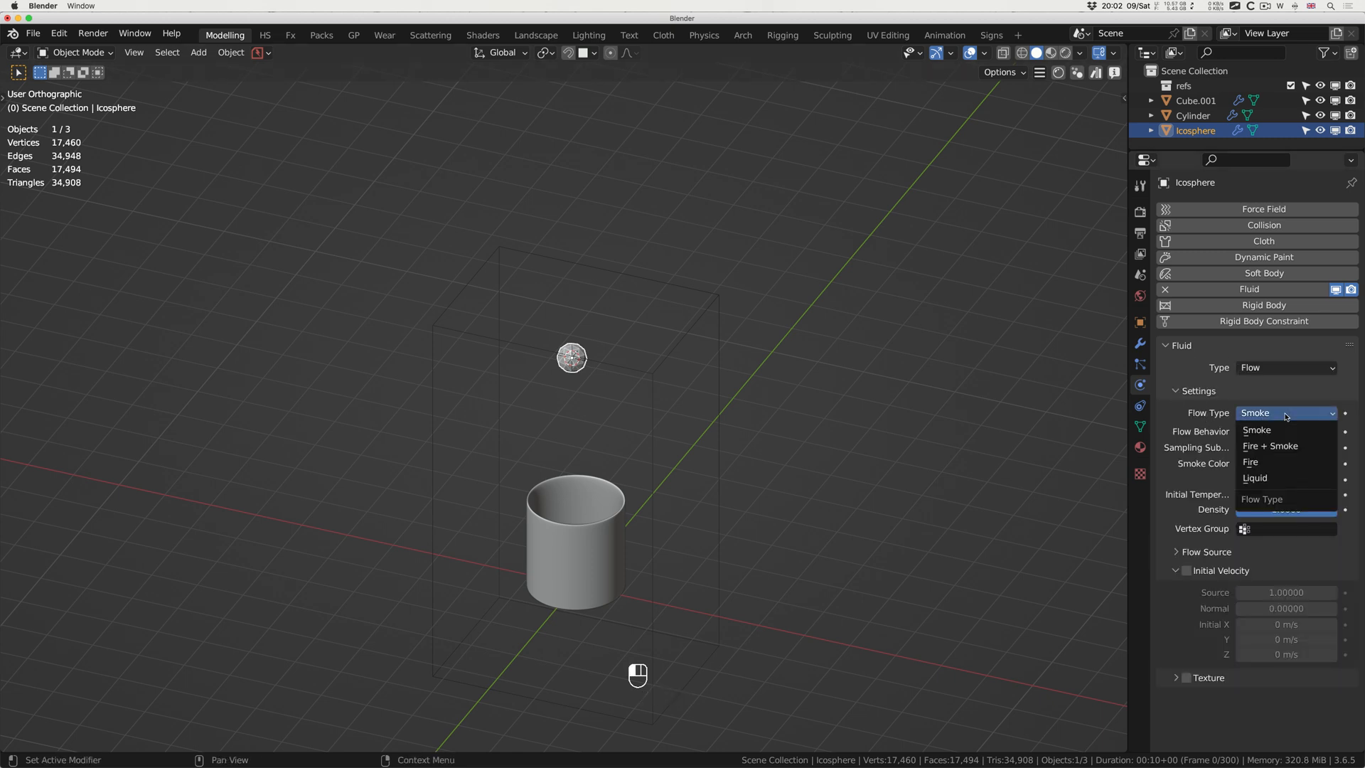
pyautogui.click(1279, 477)
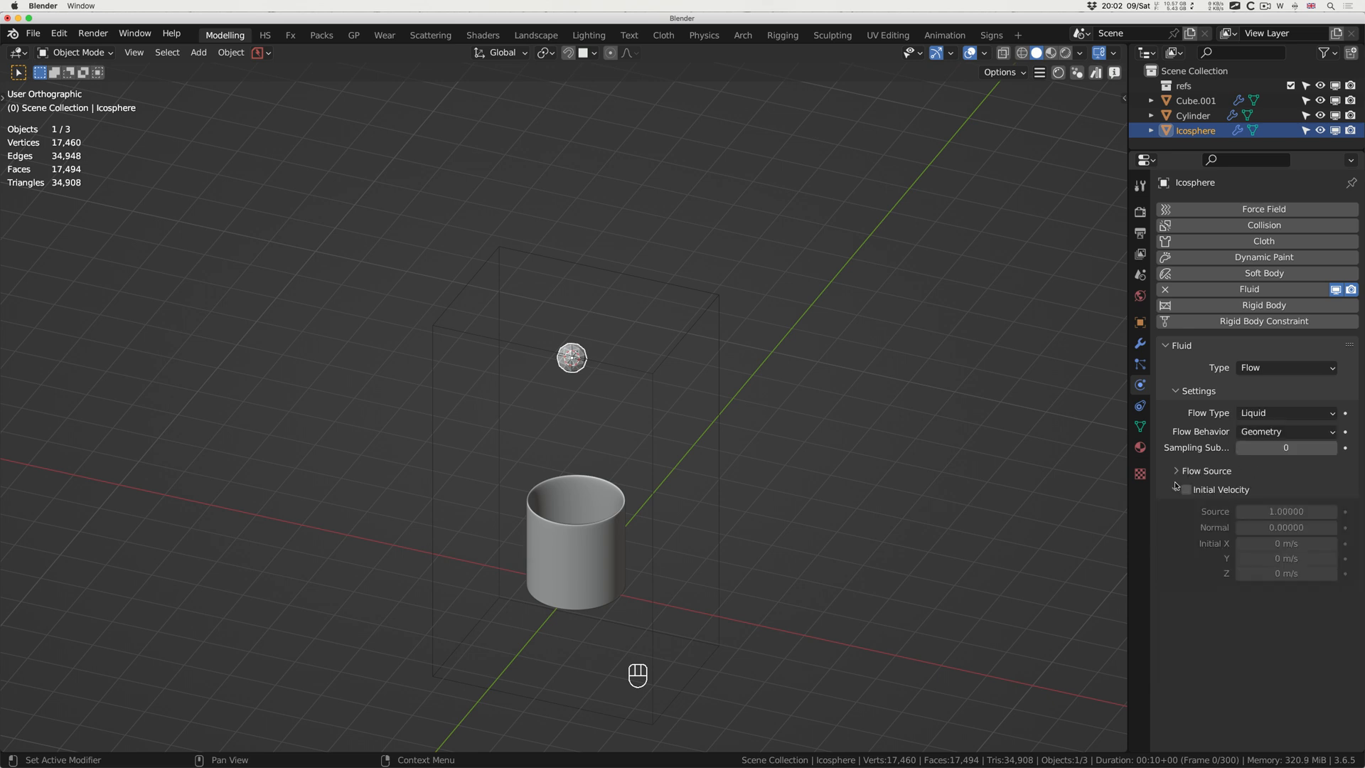
pyautogui.click(1257, 433)
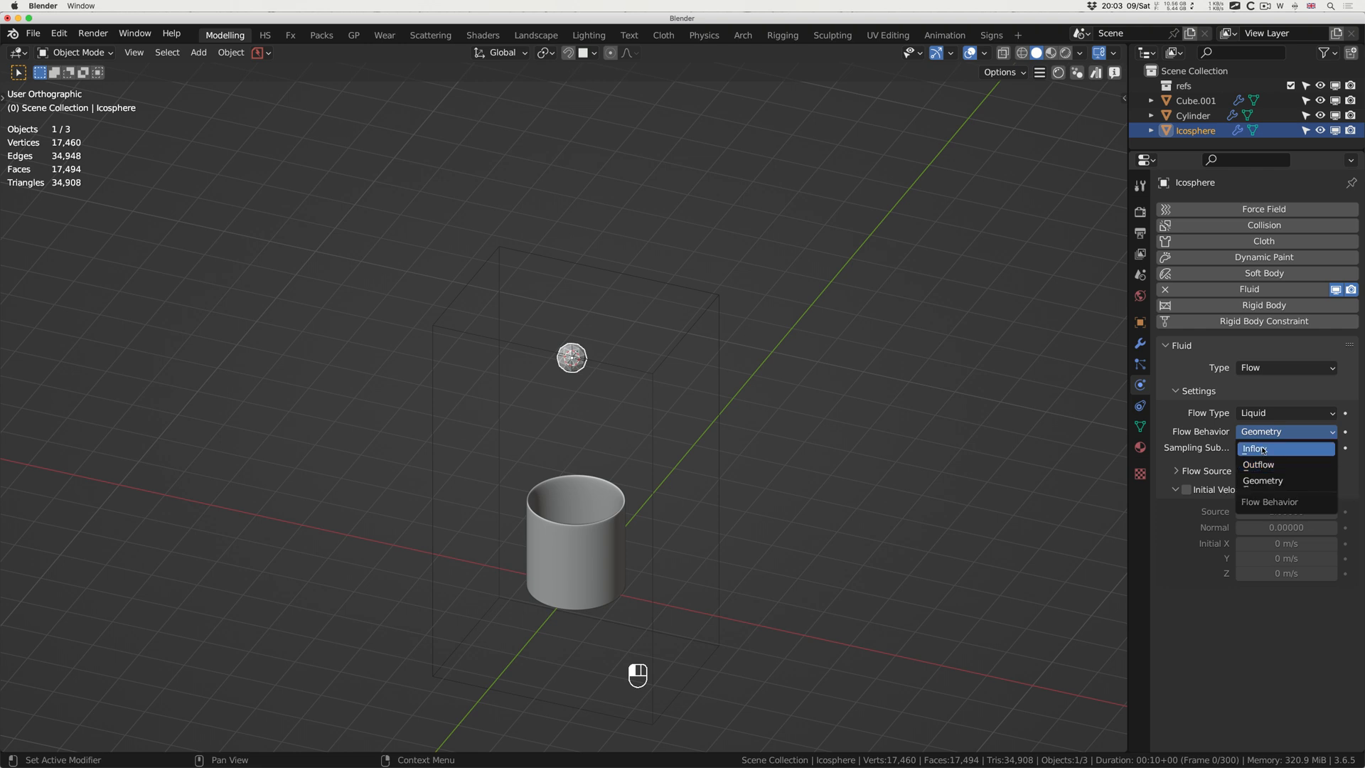
pyautogui.click(1262, 449)
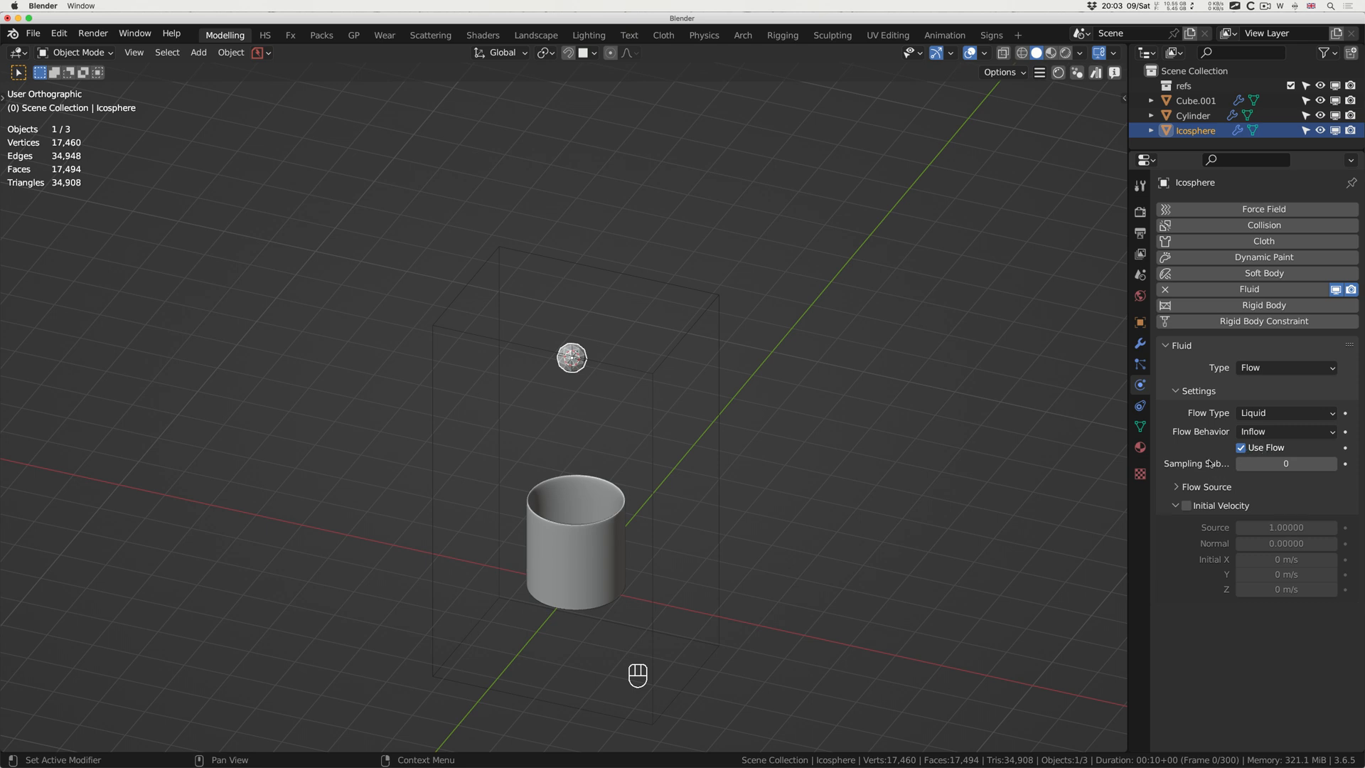
# Widen the properties area, split off a Timeline editor below the viewport, and check the scene's frame rate and frame range.
pyautogui.moveTo(1129, 488); pyautogui.dragTo(1098, 488)
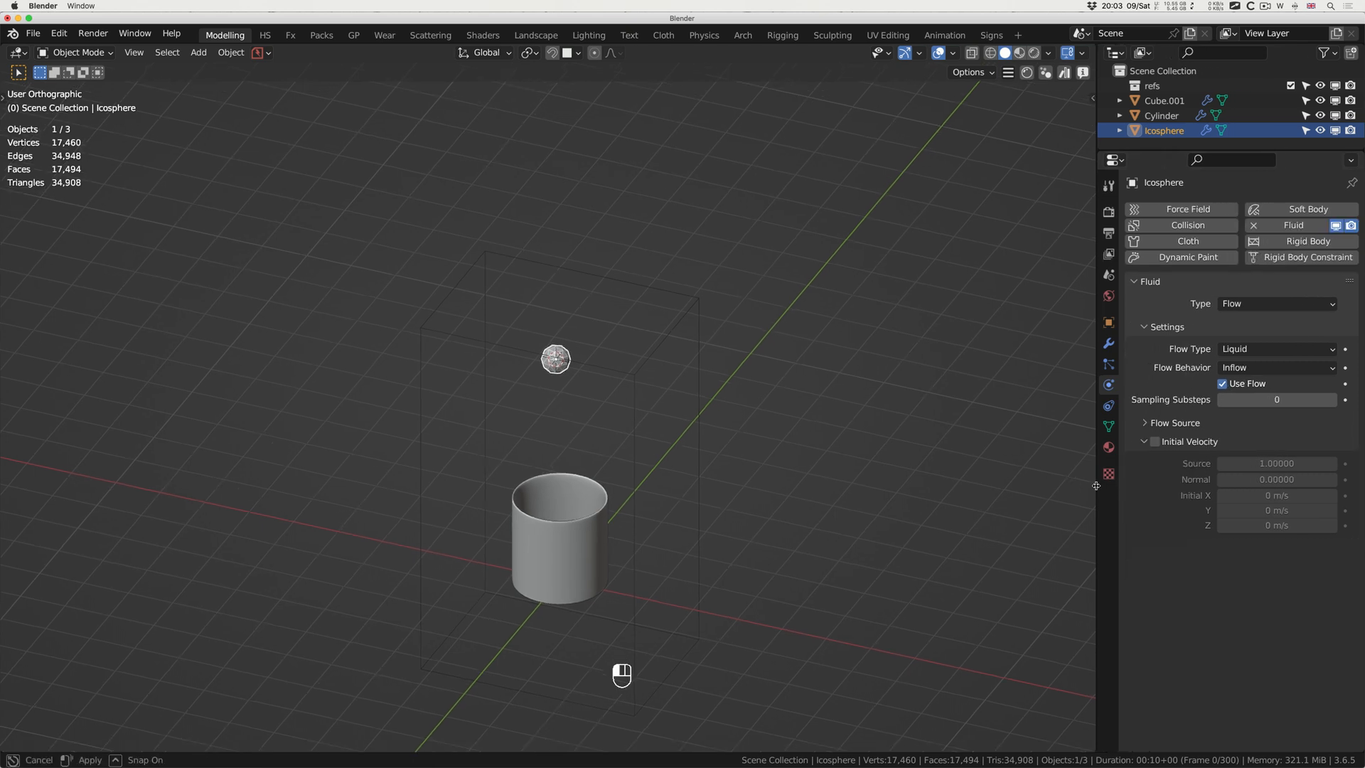
pyautogui.hscroll(-4, 579, 384)
pyautogui.keyDown('ctrl'); pyautogui.scroll(-2, 579, 385); pyautogui.keyUp('ctrl')
pyautogui.keyDown('ctrl'); pyautogui.scroll(3, 579, 384); pyautogui.keyUp('ctrl')
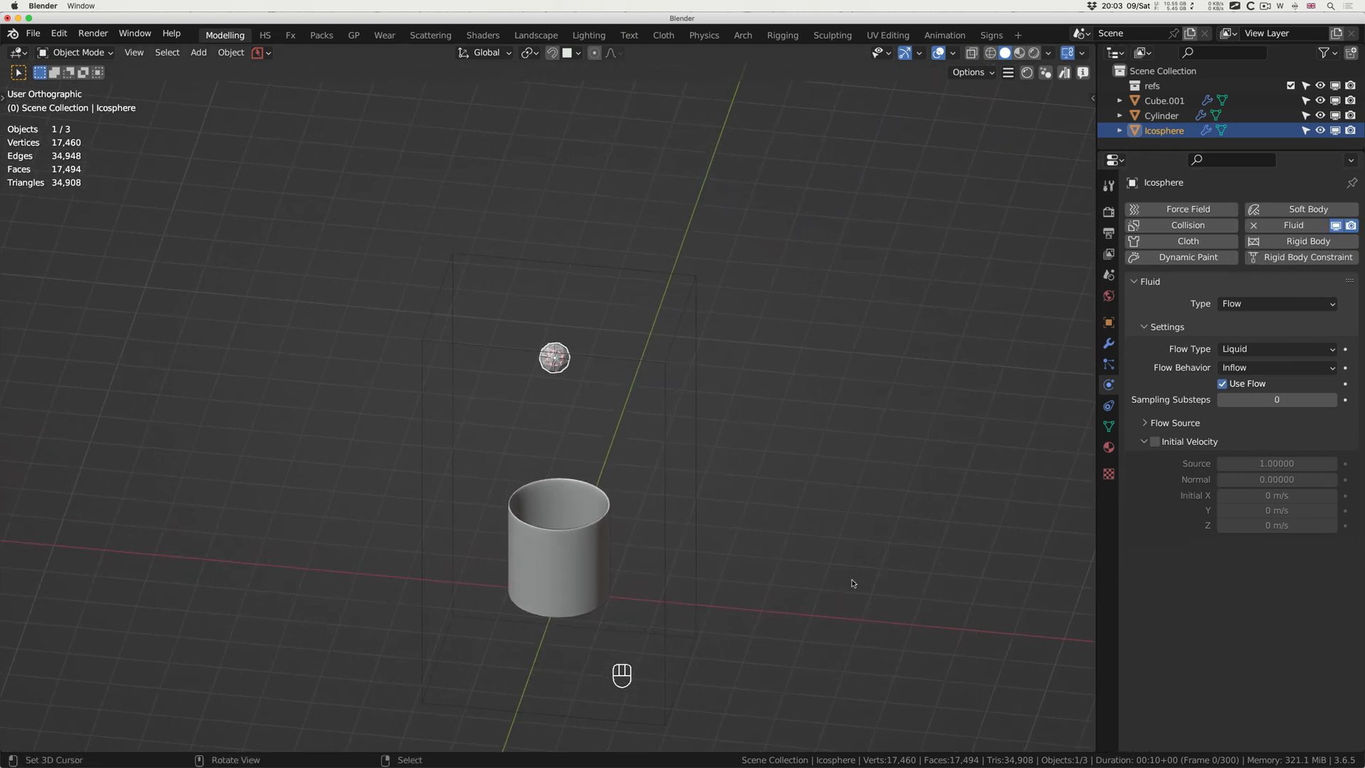
pyautogui.moveTo(1089, 746); pyautogui.dragTo(1085, 630)
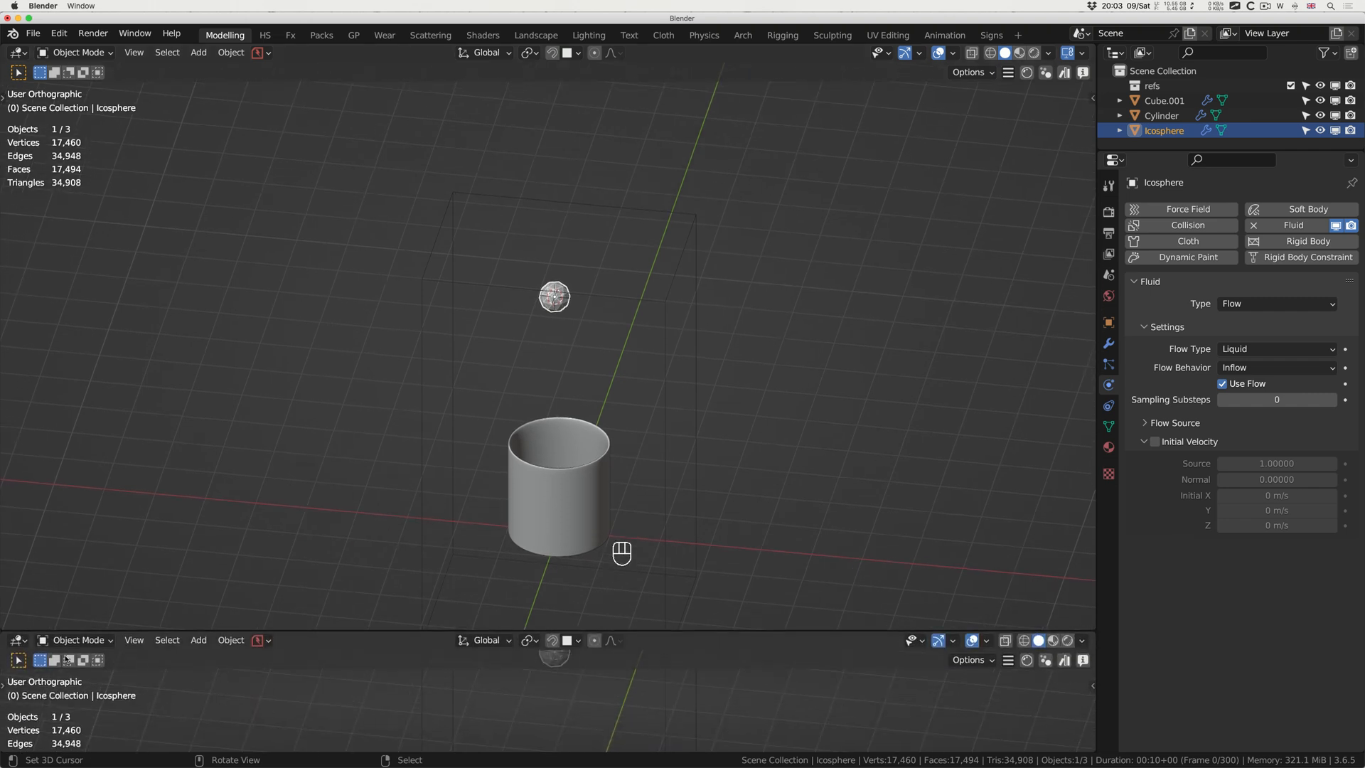
pyautogui.click(18, 640)
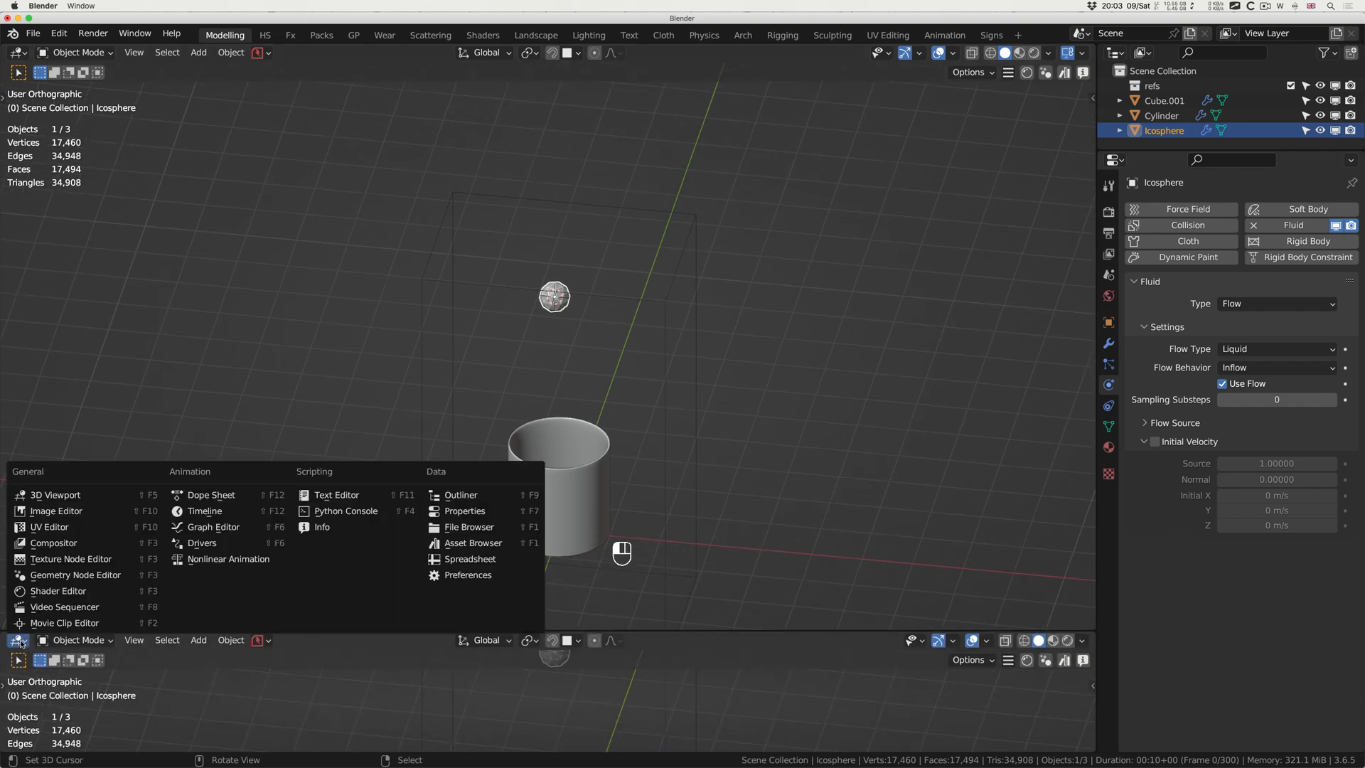
pyautogui.click(203, 511)
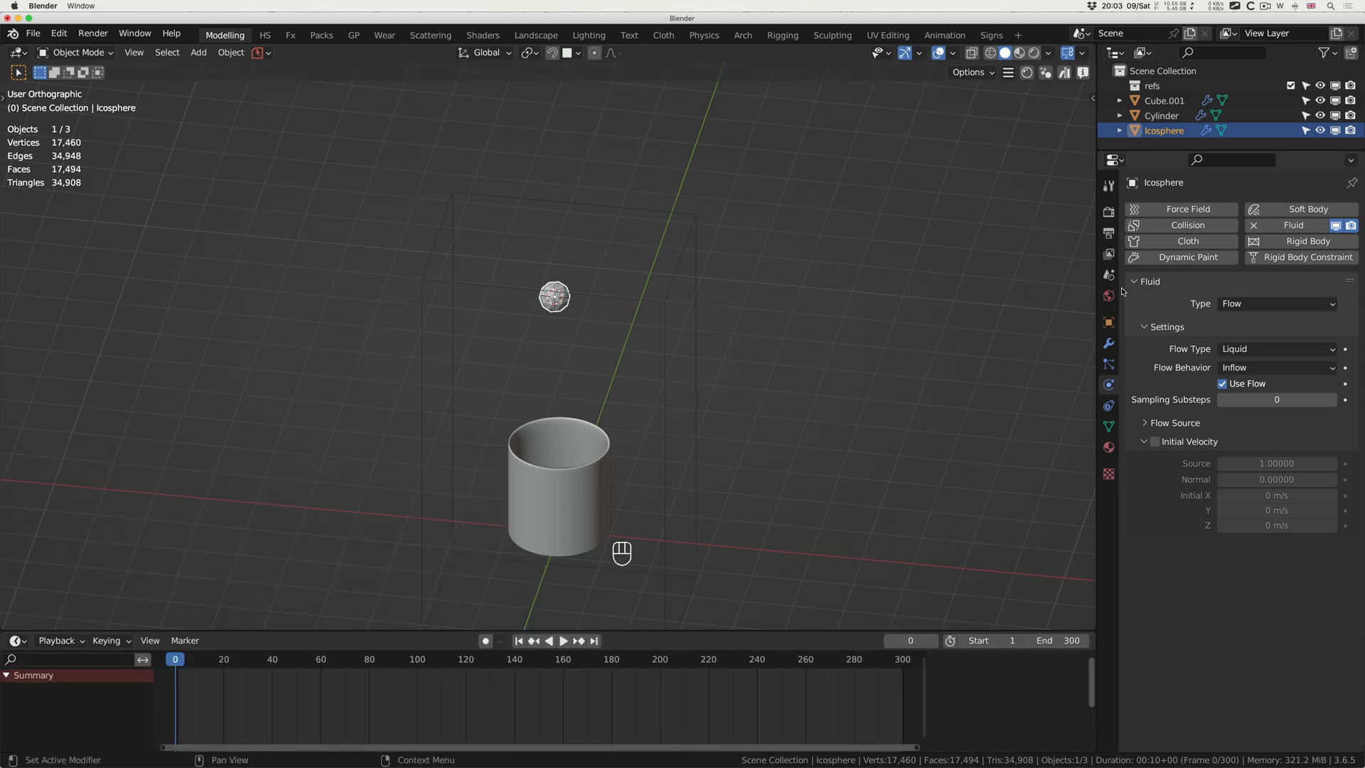
pyautogui.click(1109, 234)
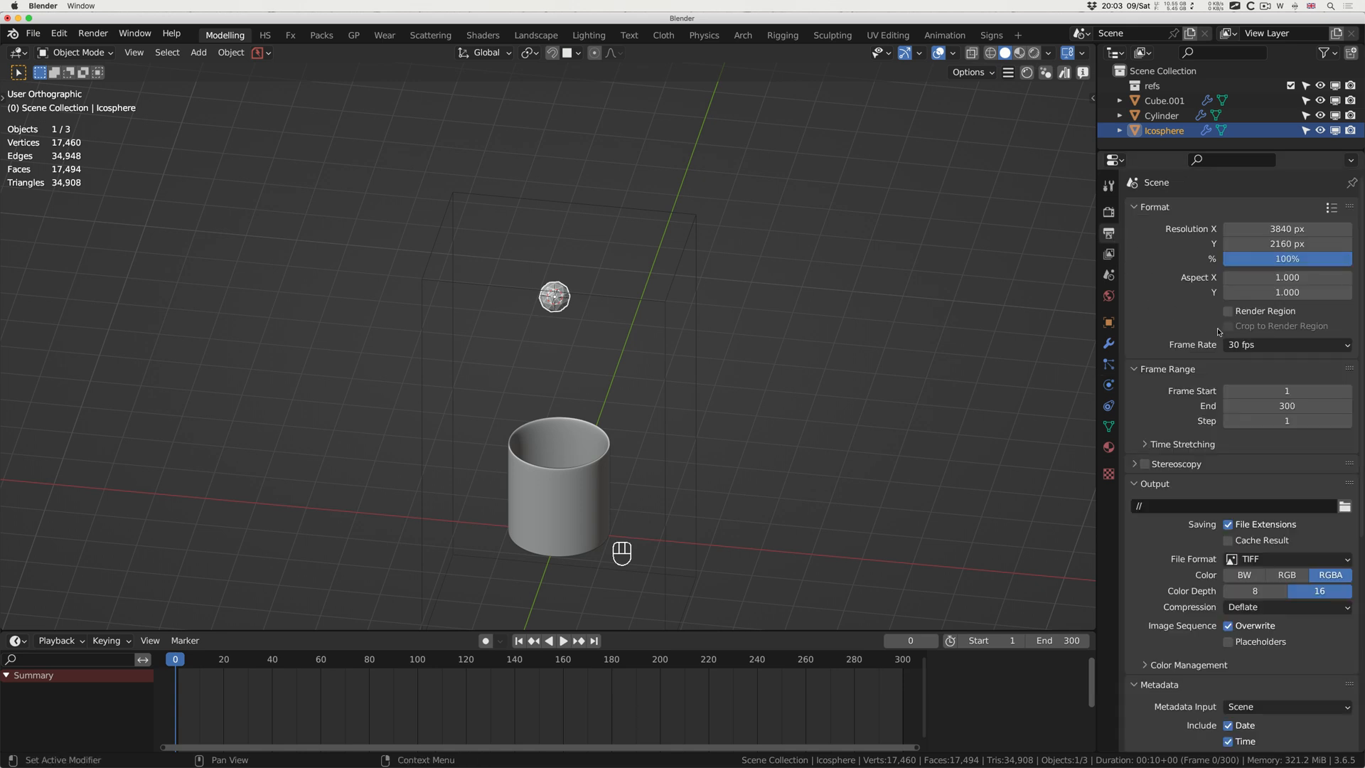
pyautogui.click(1108, 385)
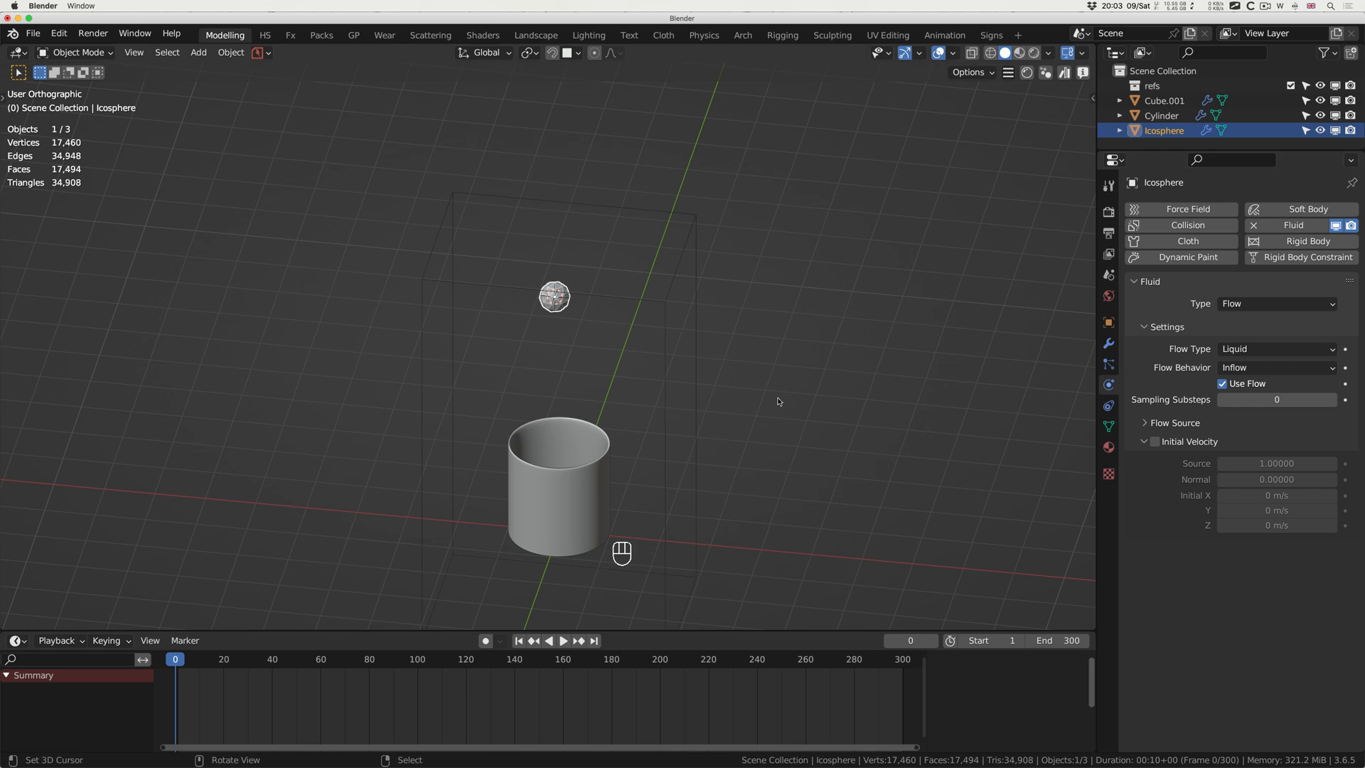
# Play the animation while viewing the container up close to preview how the liquid pours, and stop playback.
pyautogui.moveTo(571, 381); pyautogui.dragTo(569, 380, button='middle')
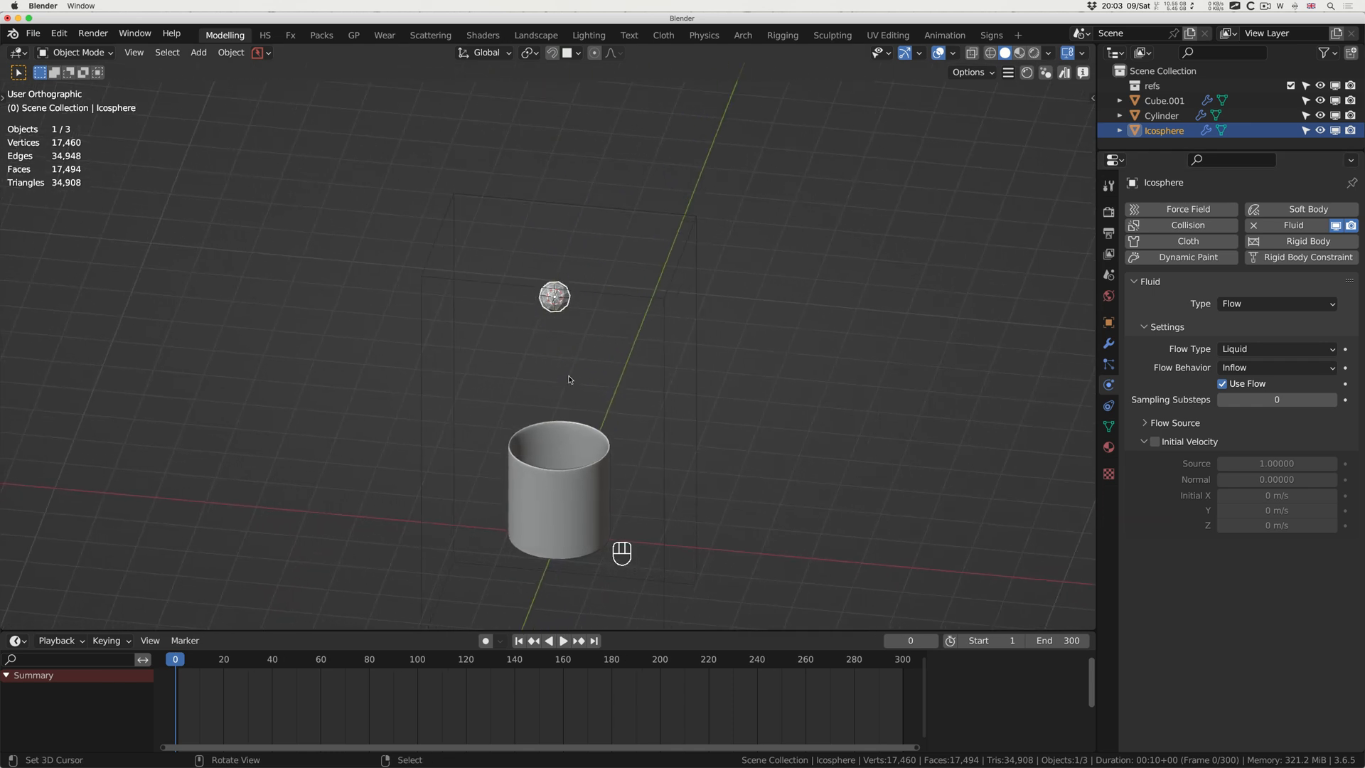
pyautogui.press('space')
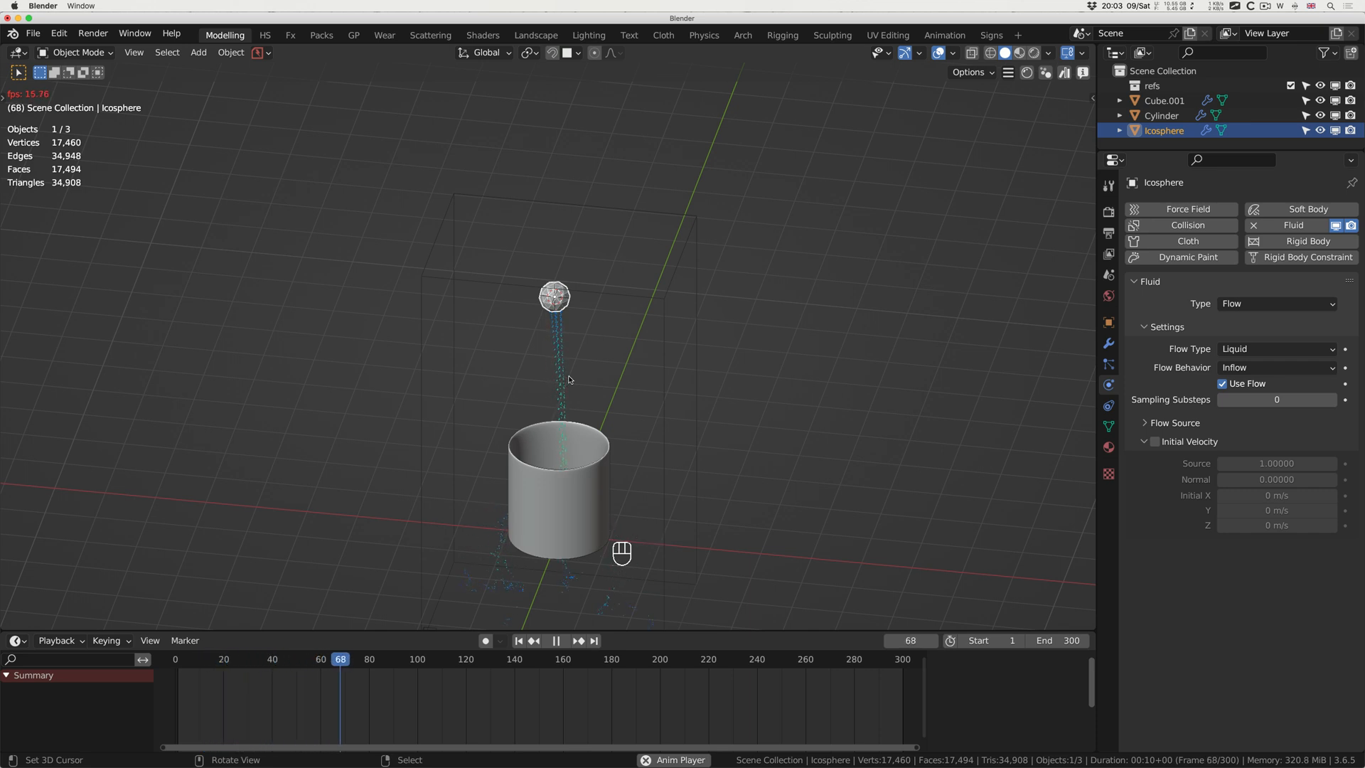
pyautogui.moveTo(569, 379); pyautogui.dragTo(561, 394, button='middle')
pyautogui.scroll(3, 569, 379)
pyautogui.moveTo(561, 395); pyautogui.dragTo(558, 411, button='middle')
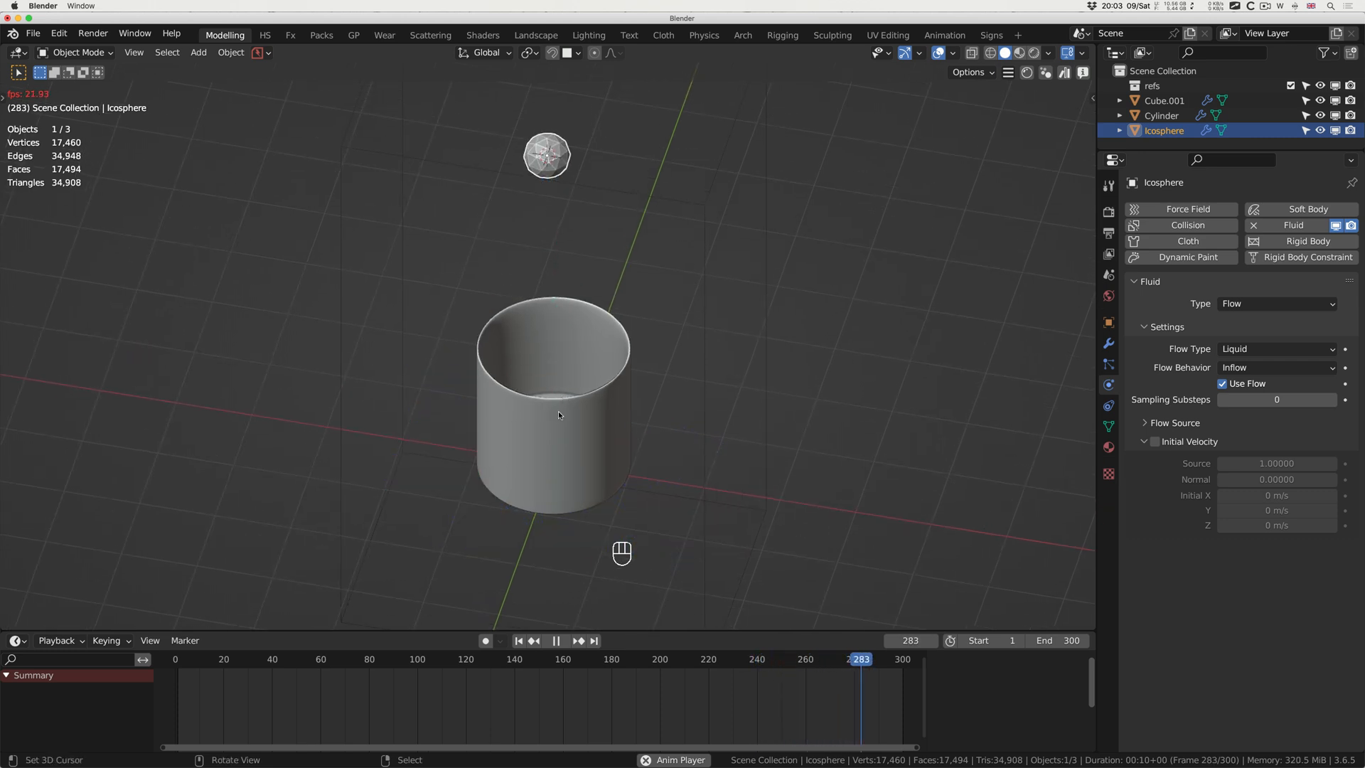
pyautogui.press('space')
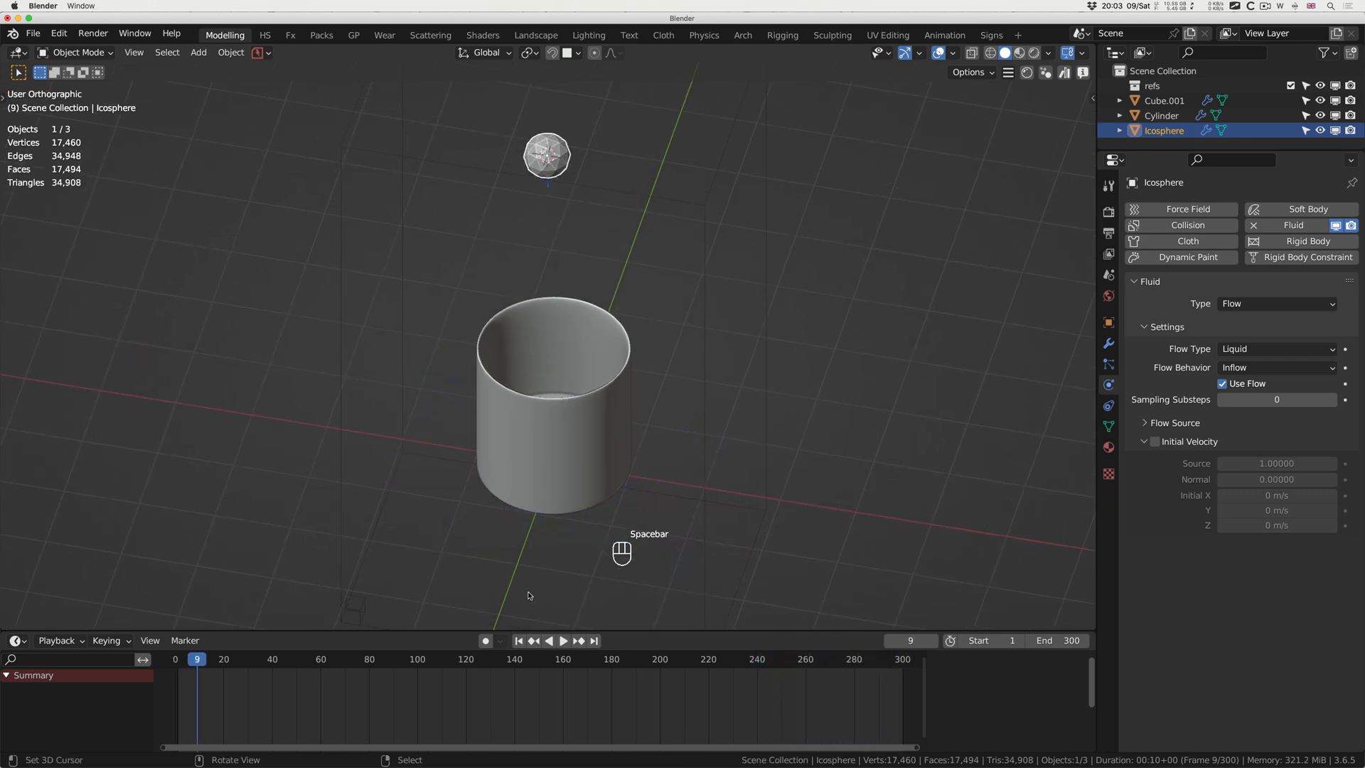
# Open the container cylinder for mesh editing and select its inner rim loop together with the two edge loops at the inner floor.
pyautogui.keyDown('shift'); pyautogui.moveTo(526, 350); pyautogui.dragTo(554, 388, button='middle'); pyautogui.keyUp('shift')
pyautogui.rightClick(553, 383)
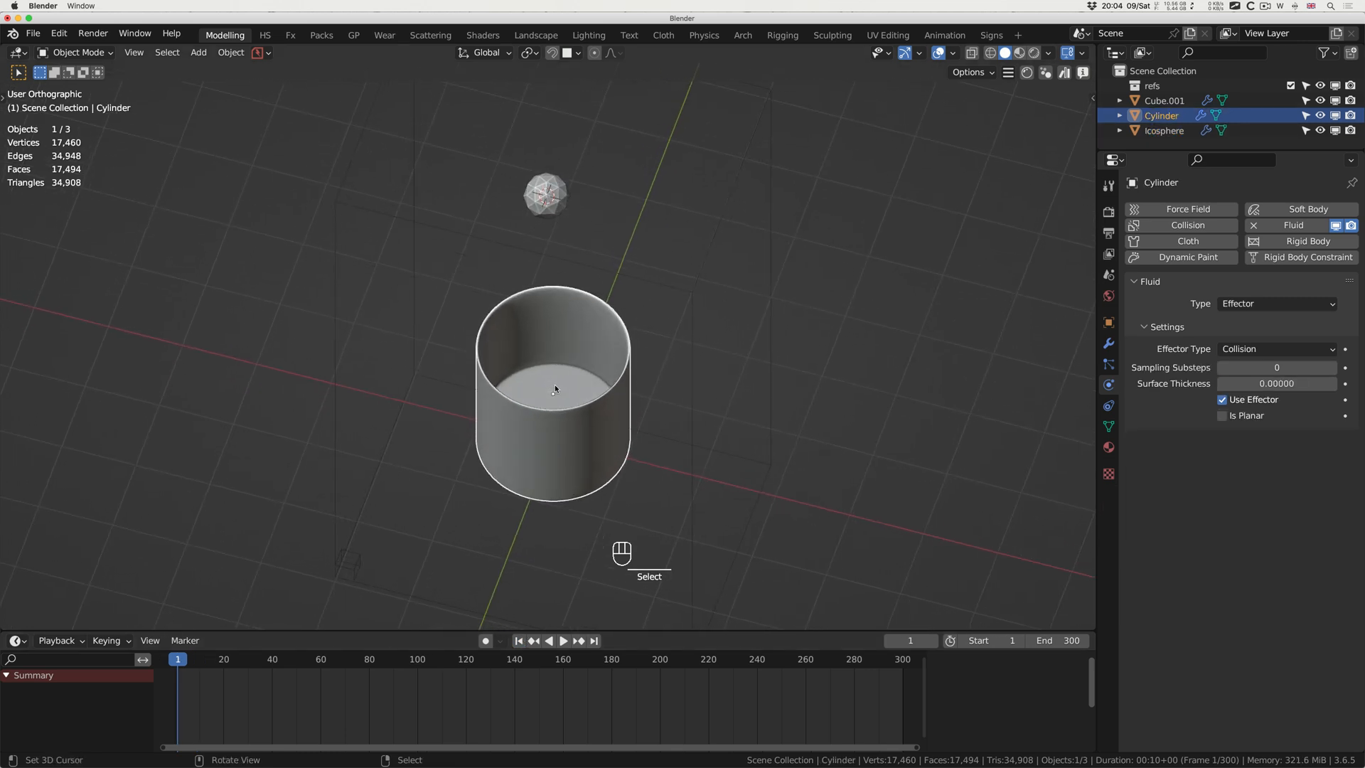
pyautogui.press('Tab')
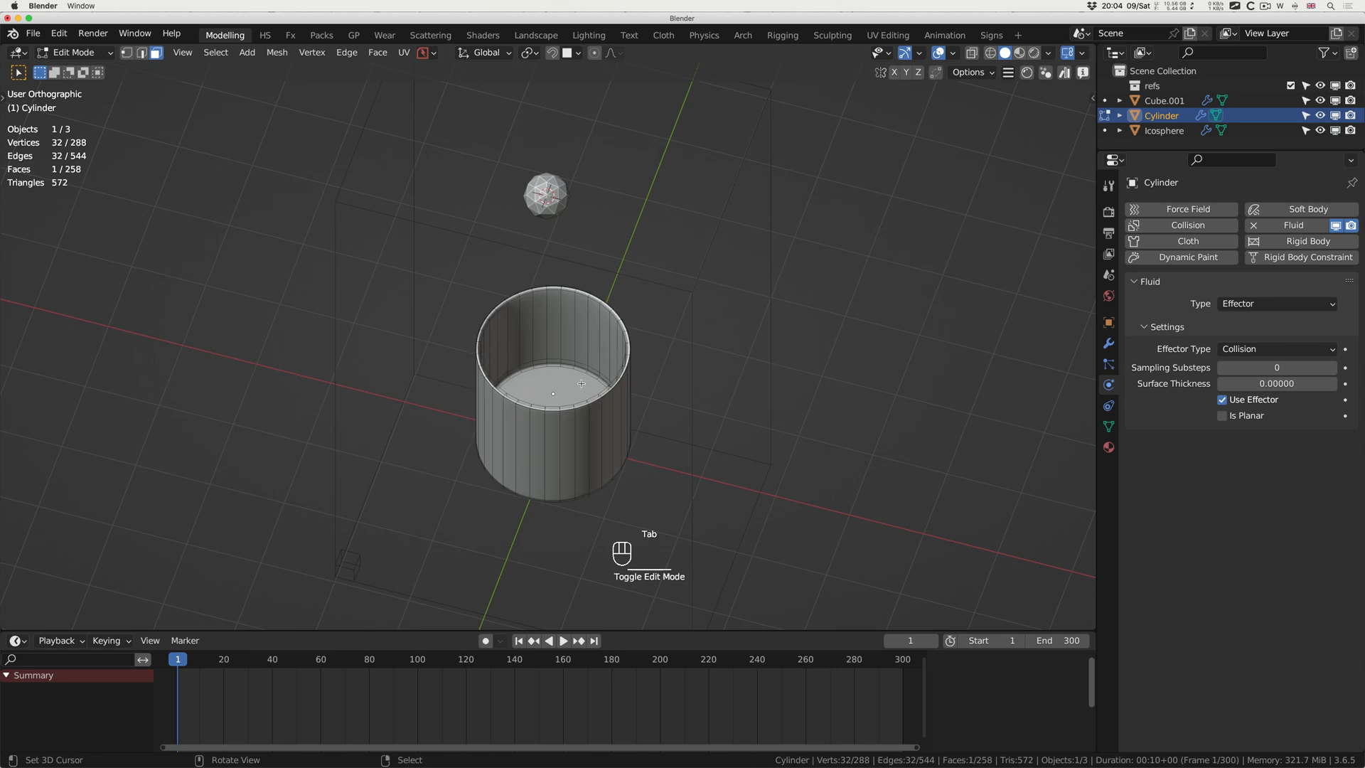
pyautogui.scroll(5, 555, 390)
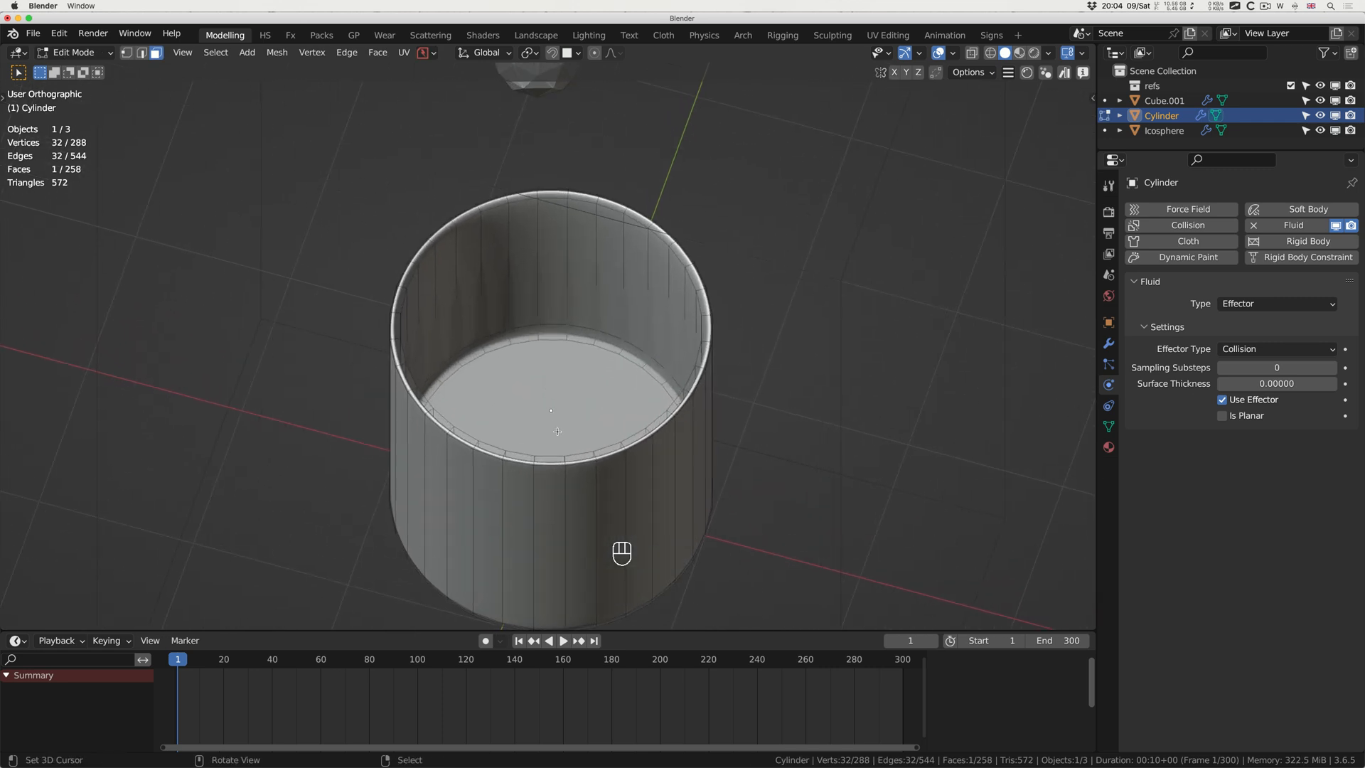
pyautogui.moveTo(557, 431); pyautogui.dragTo(557, 439, button='middle')
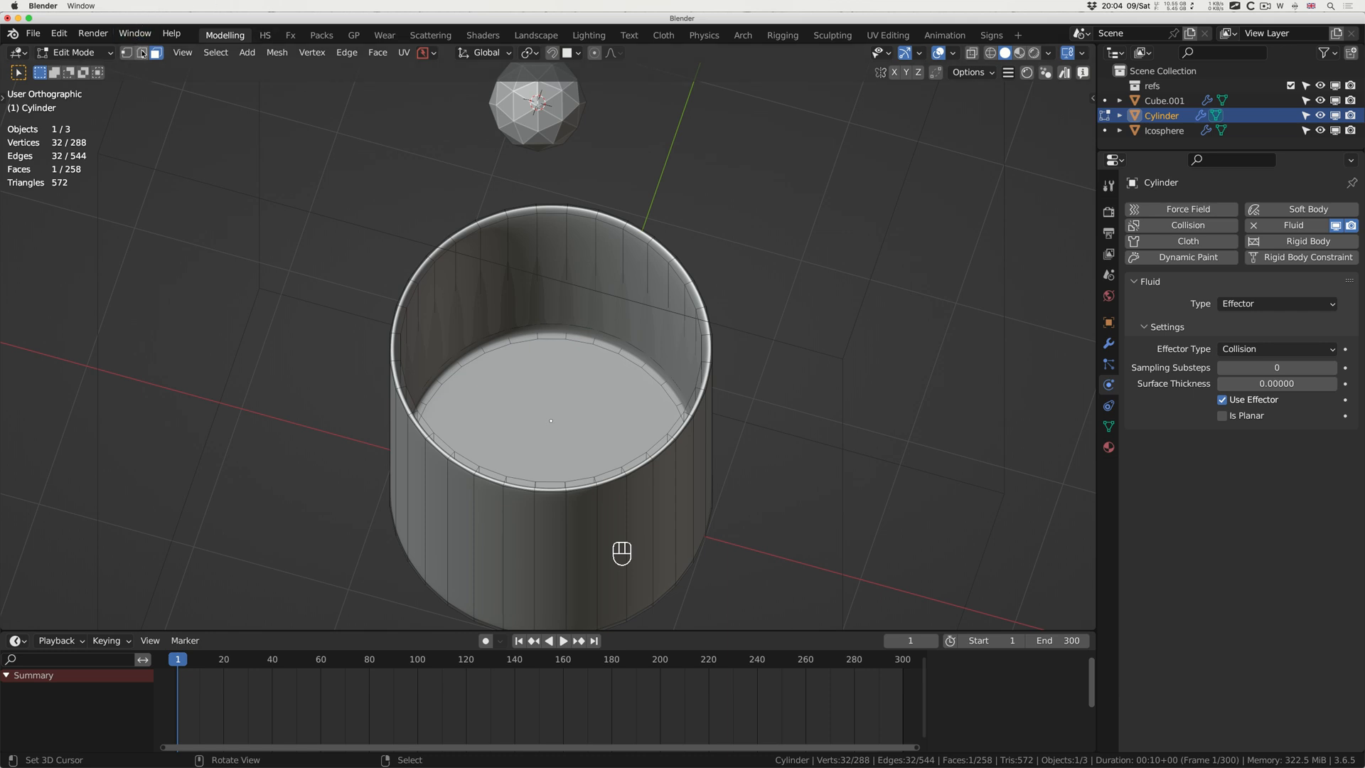
pyautogui.press('shift')
pyautogui.keyDown('alt'); pyautogui.keyDown('shift'); pyautogui.click(554, 212); pyautogui.keyUp('shift'); pyautogui.keyUp('alt')
pyautogui.moveTo(537, 508); pyautogui.dragTo(565, 433, button='middle')
# Scale the selected inner loops to about 0.79 in X and Y, and add a loop cut near the rim's inner edge.
pyautogui.press('s')
pyautogui.hotkey('shift', 'z')
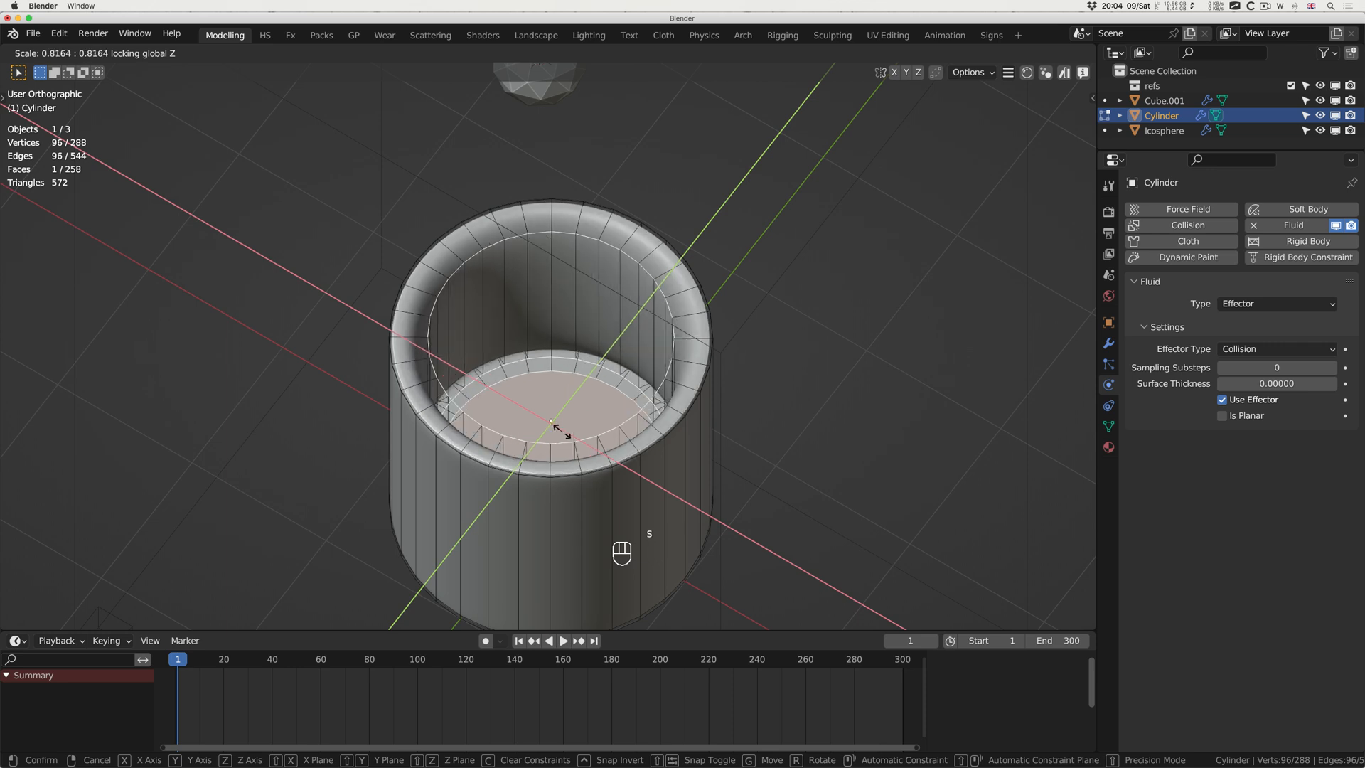
pyautogui.click(561, 431)
pyautogui.moveTo(561, 432); pyautogui.dragTo(557, 442, button='middle')
pyautogui.hotkey('ctrl', 'r')
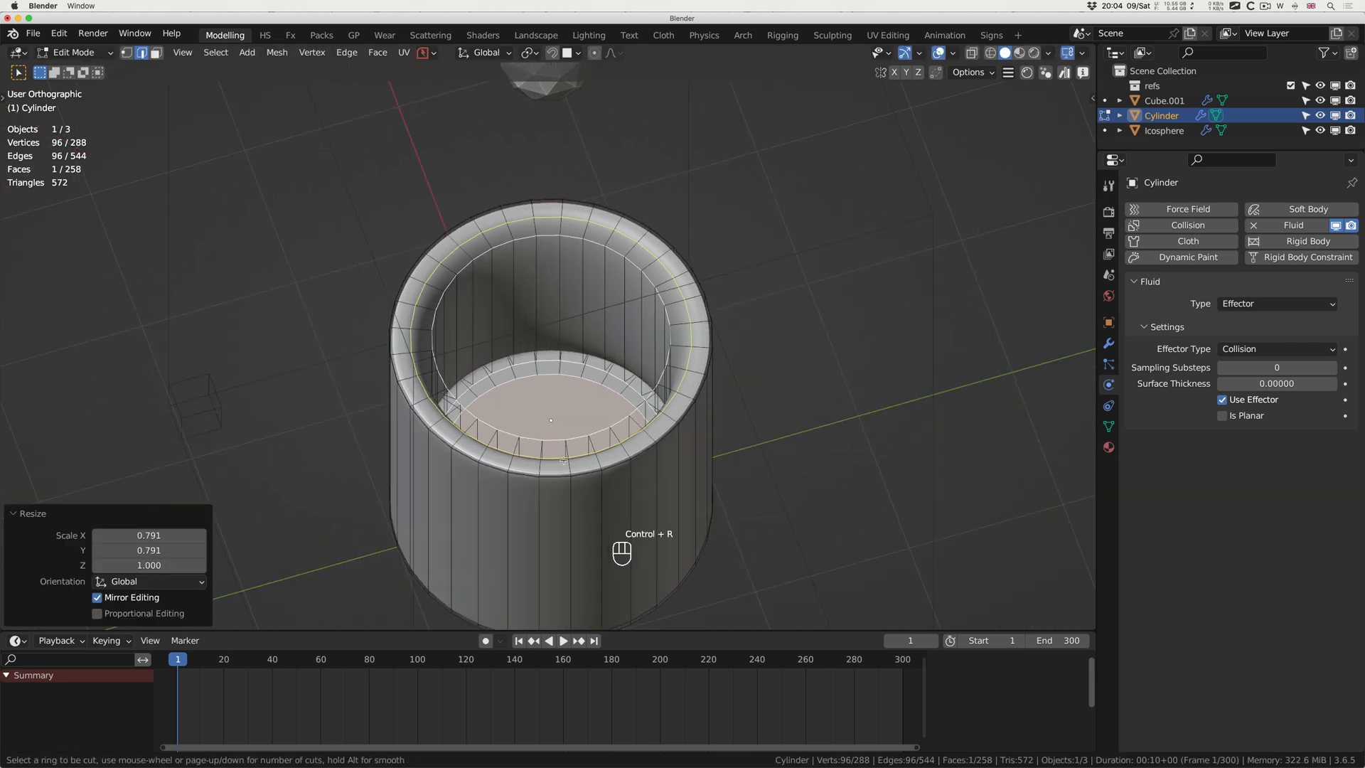
pyautogui.click(562, 456)
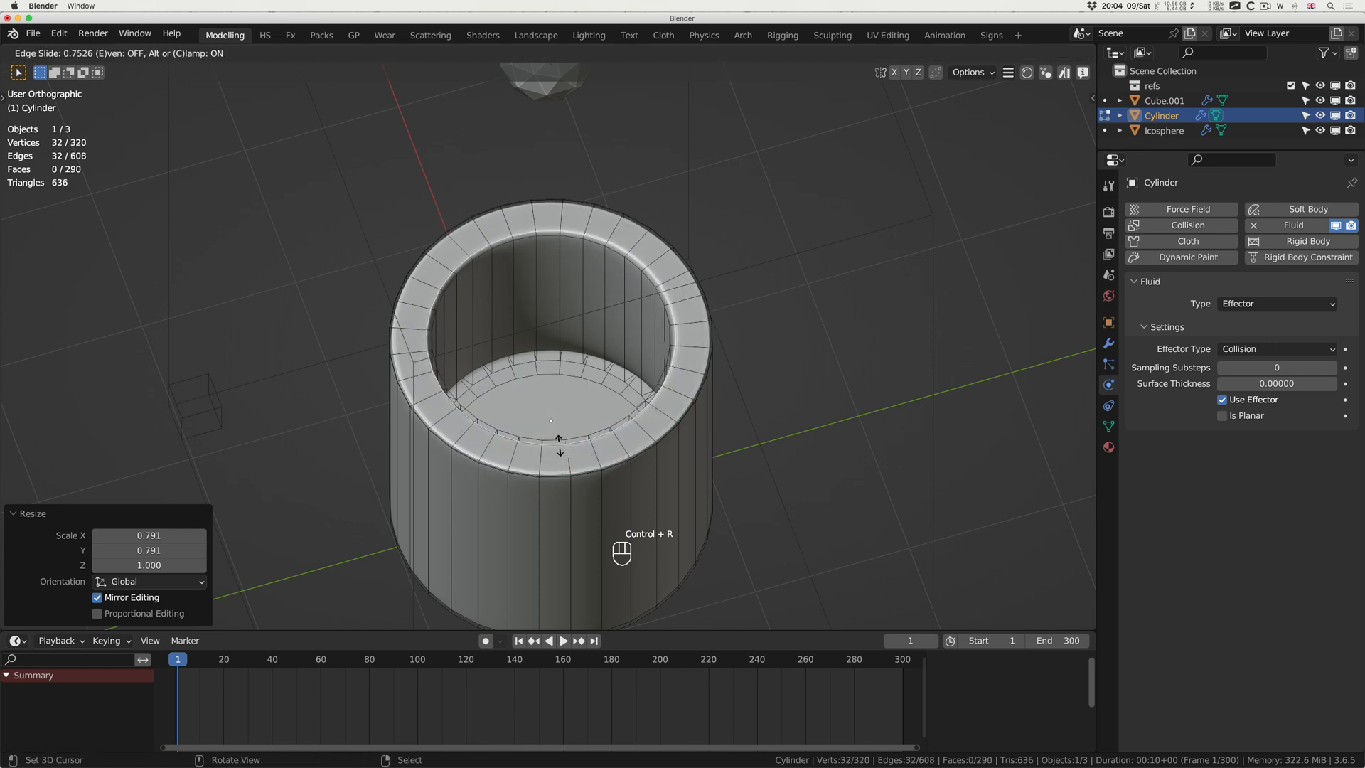
pyautogui.click(563, 416)
pyautogui.press('Tab')
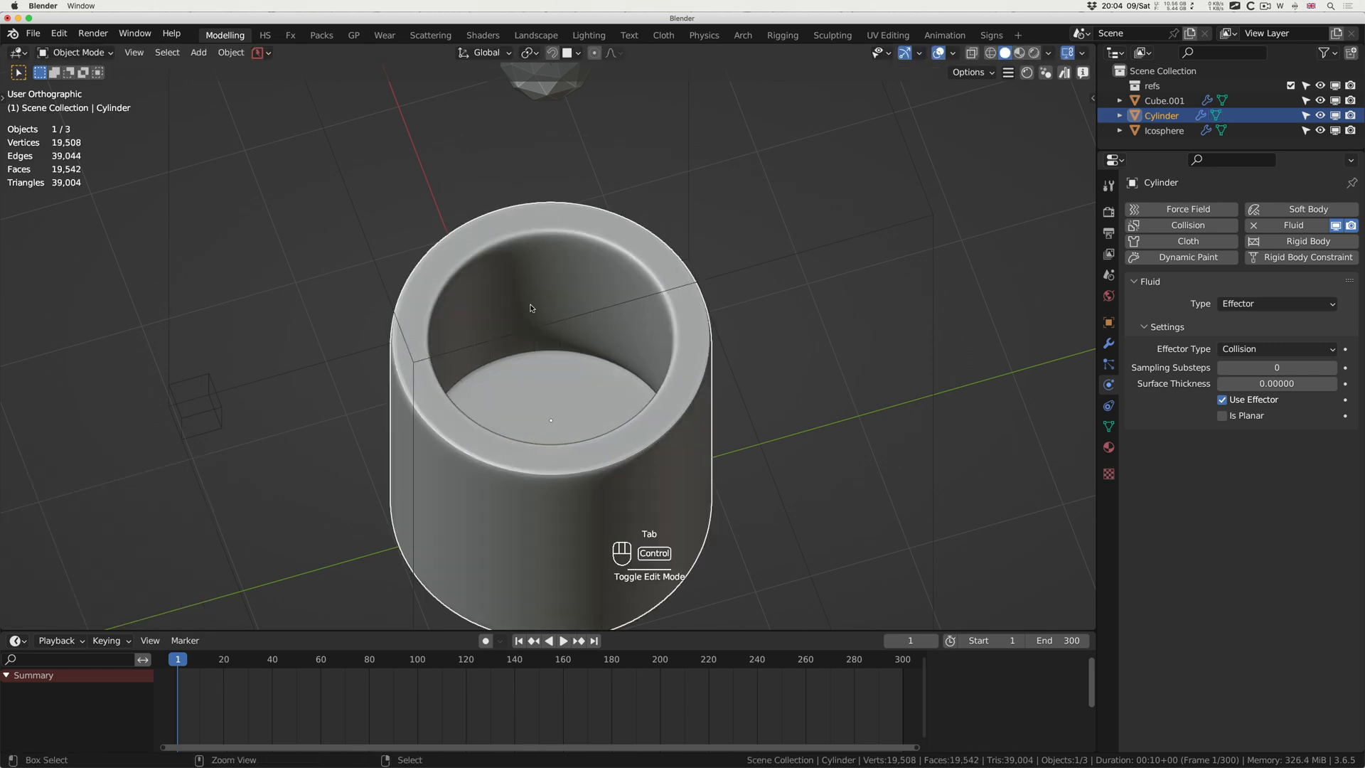
# Play the animation to preview the liquid falling into the thickened container, stop it and return to frame 1.
pyautogui.scroll(-3, 530, 304)
pyautogui.scroll(-4, 531, 304)
pyautogui.scroll(8, 531, 304)
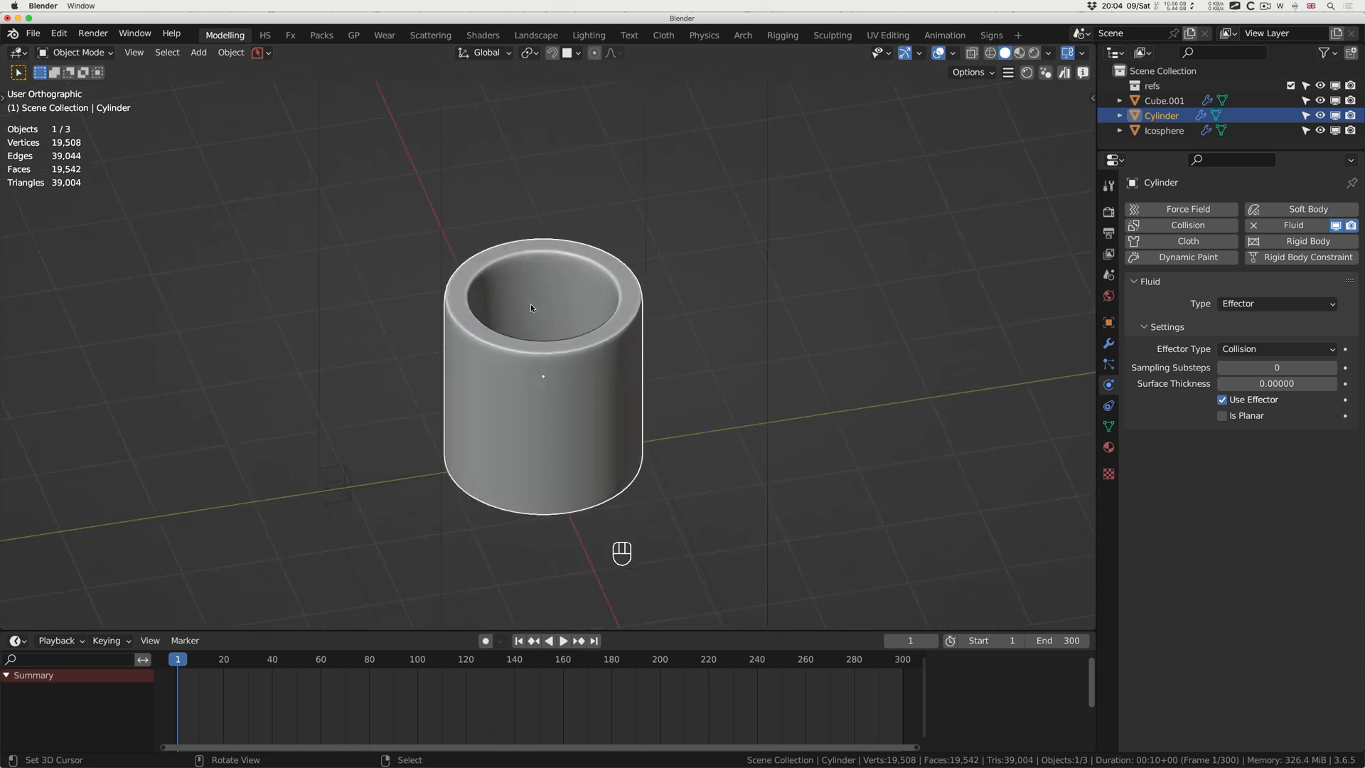
pyautogui.keyDown('ctrl'); pyautogui.scroll(-3, 531, 304); pyautogui.keyUp('ctrl')
pyautogui.scroll(-2, 530, 304)
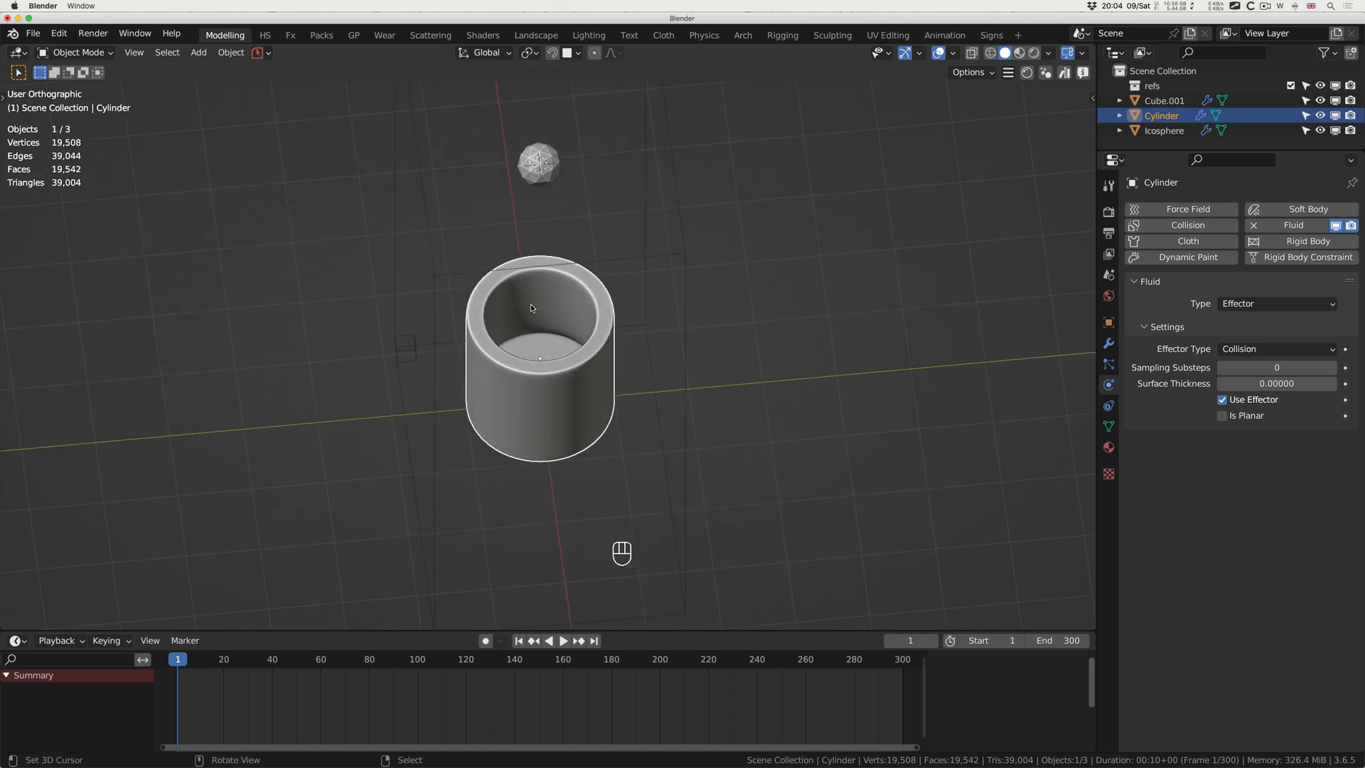
pyautogui.press('space')
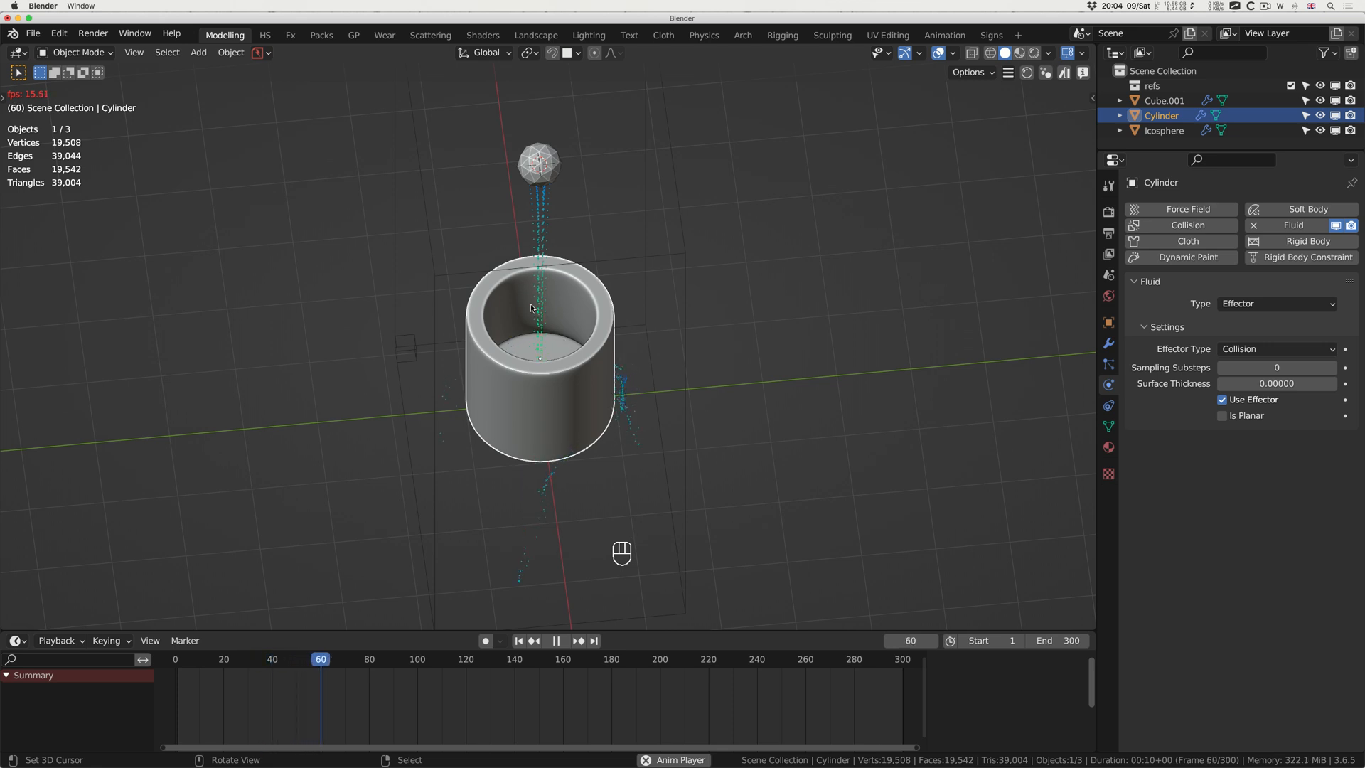
pyautogui.scroll(-2, 531, 307)
pyautogui.press('space')
pyautogui.click(519, 640)
# Try to move the two edge loops around the container's inner floor upward along Z.
pyautogui.scroll(-4, 528, 418)
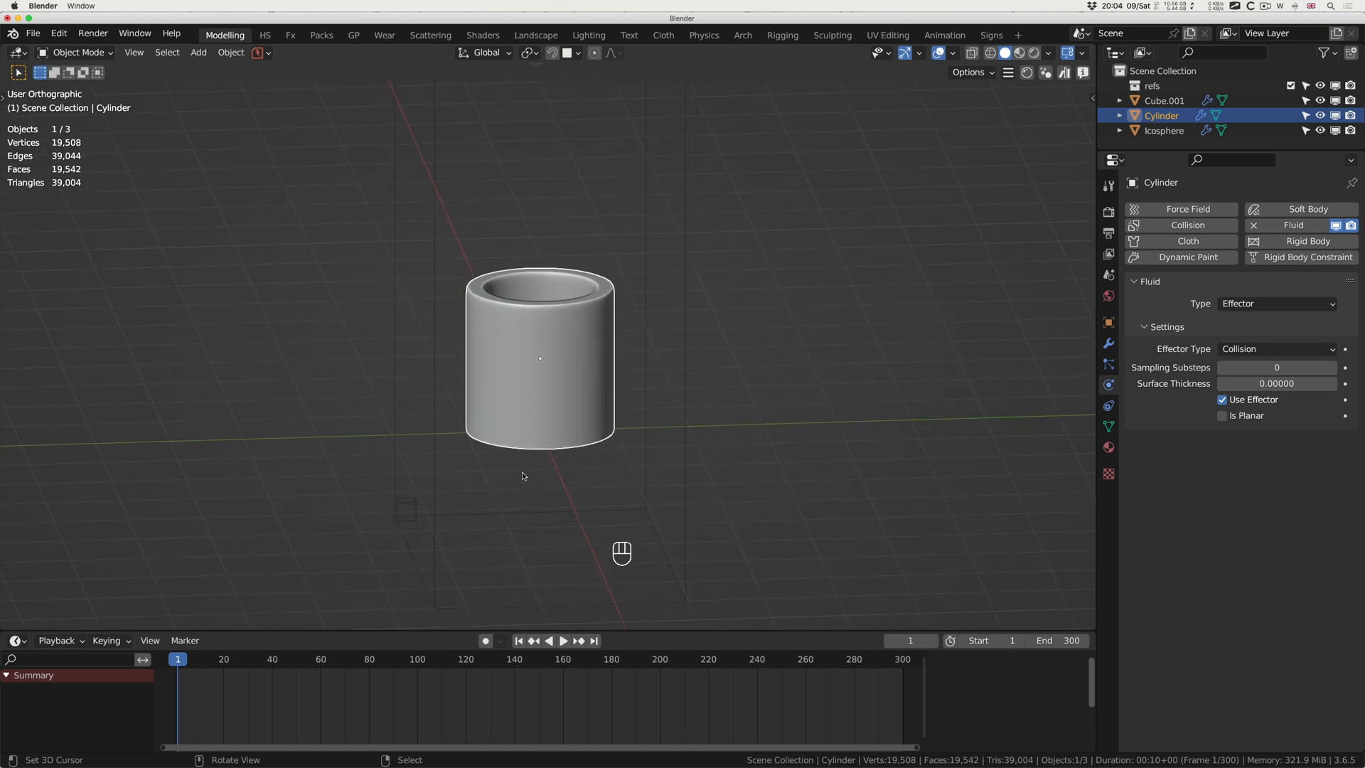
pyautogui.scroll(-1, 539, 400)
pyautogui.press('Tab')
pyautogui.scroll(5, 539, 315)
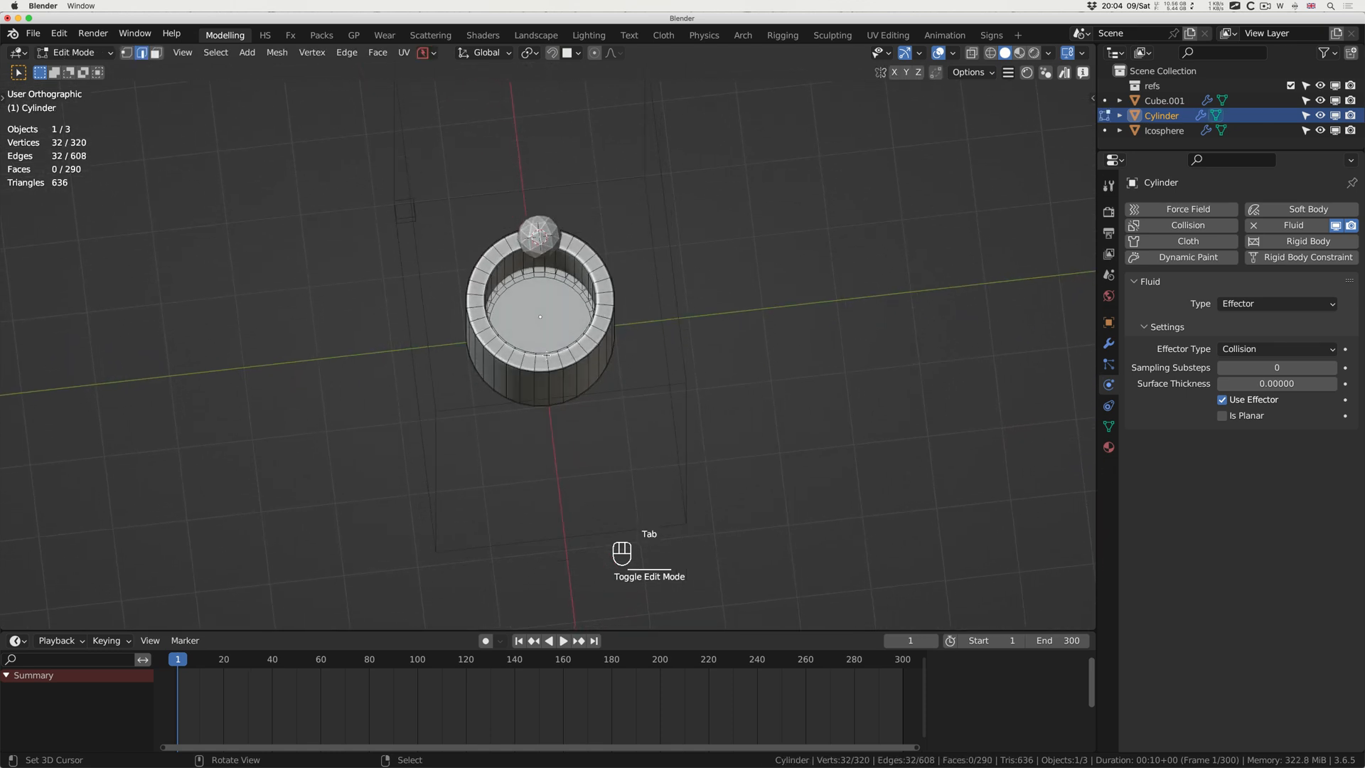
pyautogui.click(539, 314)
pyautogui.scroll(4, 523, 221)
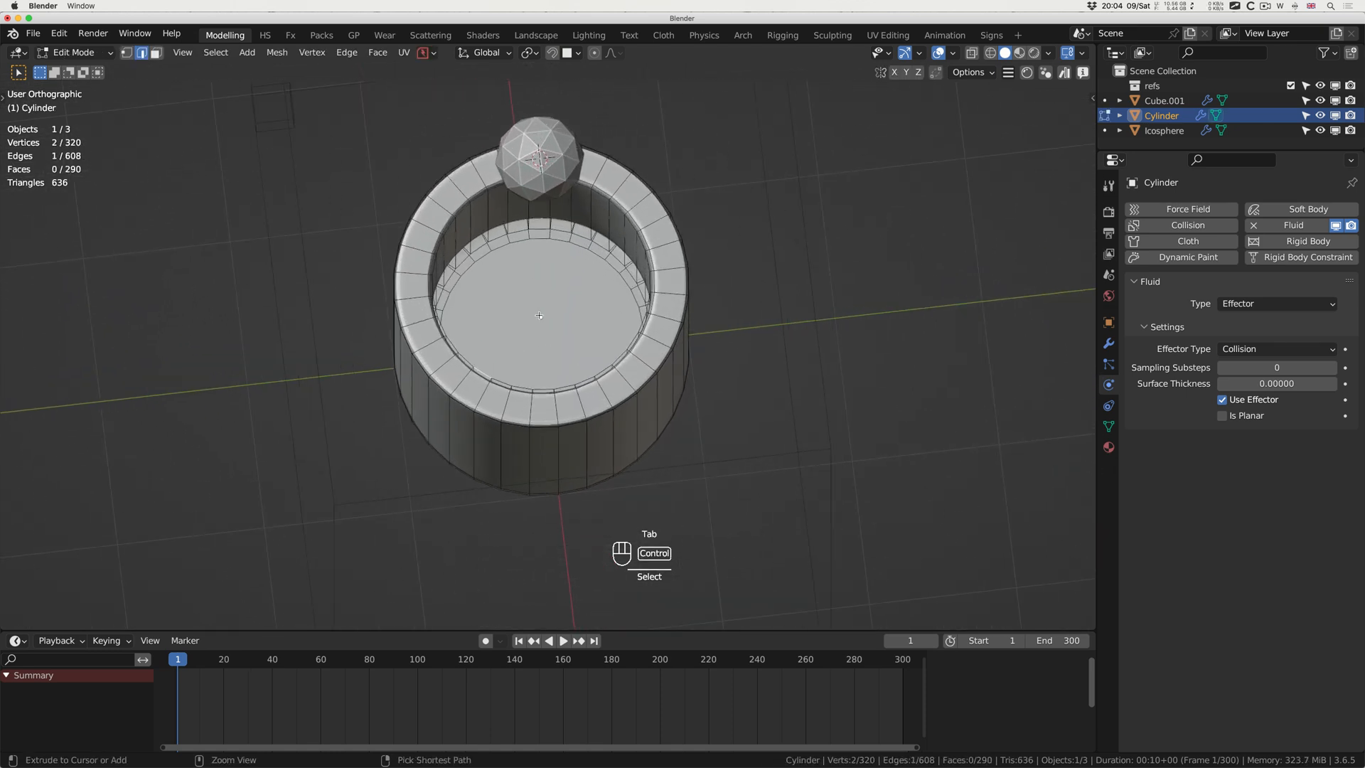
pyautogui.keyDown('alt'); pyautogui.click(518, 204); pyautogui.keyUp('alt')
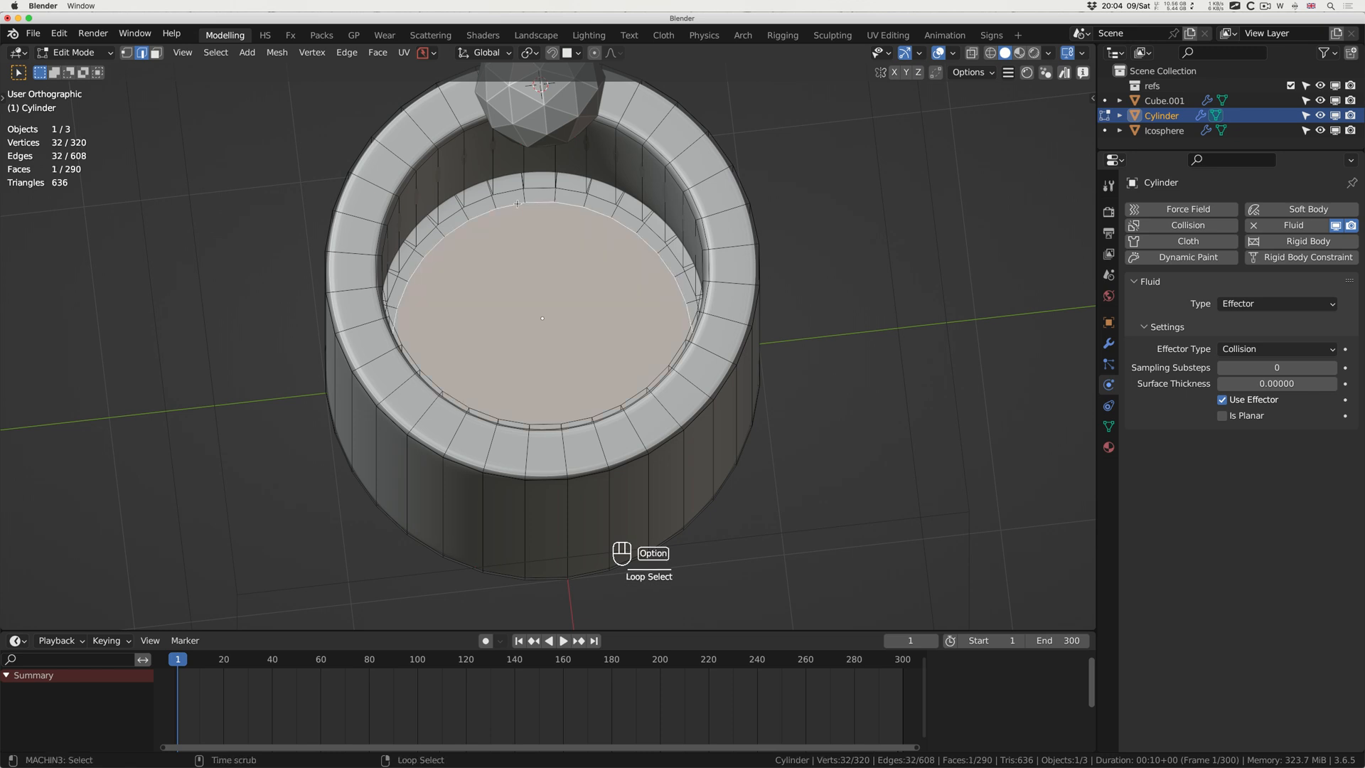
pyautogui.keyDown('alt'); pyautogui.keyDown('shift'); pyautogui.click(513, 193); pyautogui.keyUp('shift'); pyautogui.keyUp('alt')
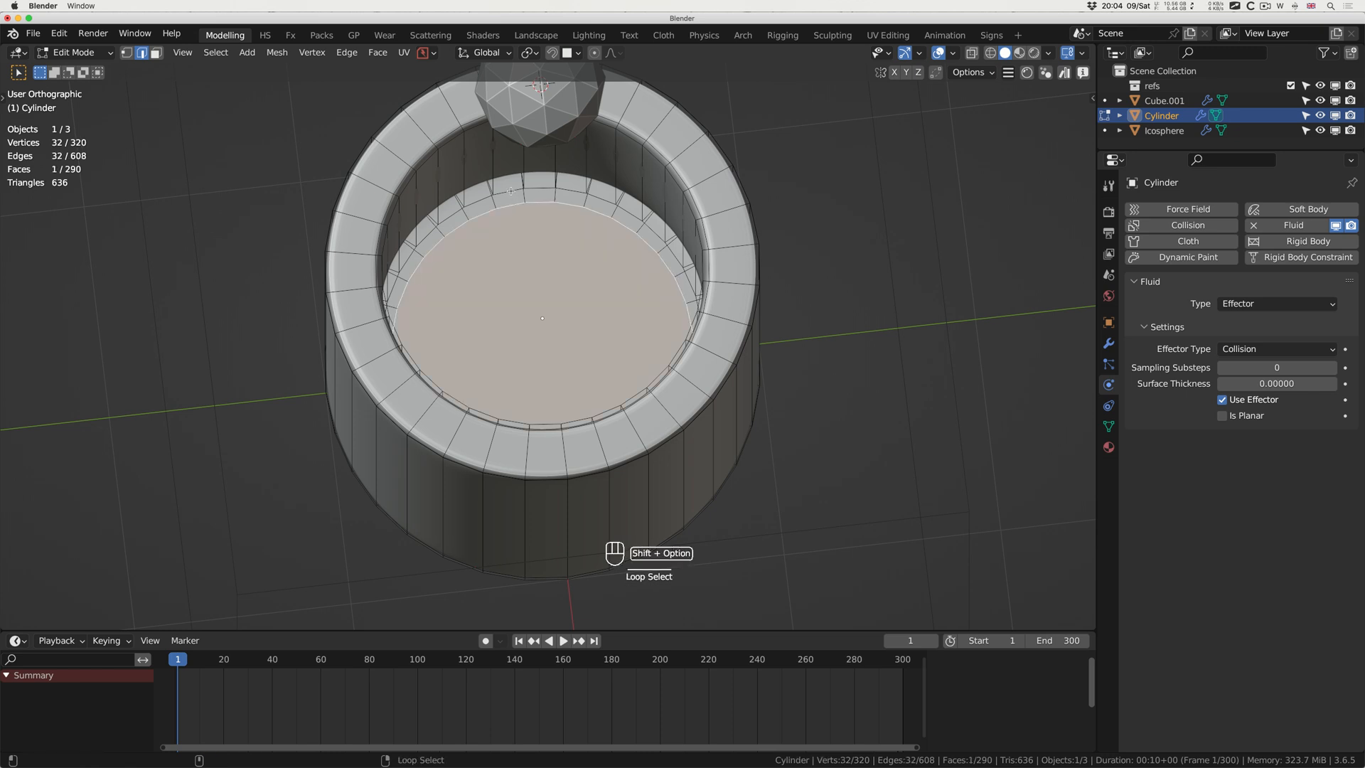
pyautogui.moveTo(510, 191); pyautogui.dragTo(463, 161, button='middle')
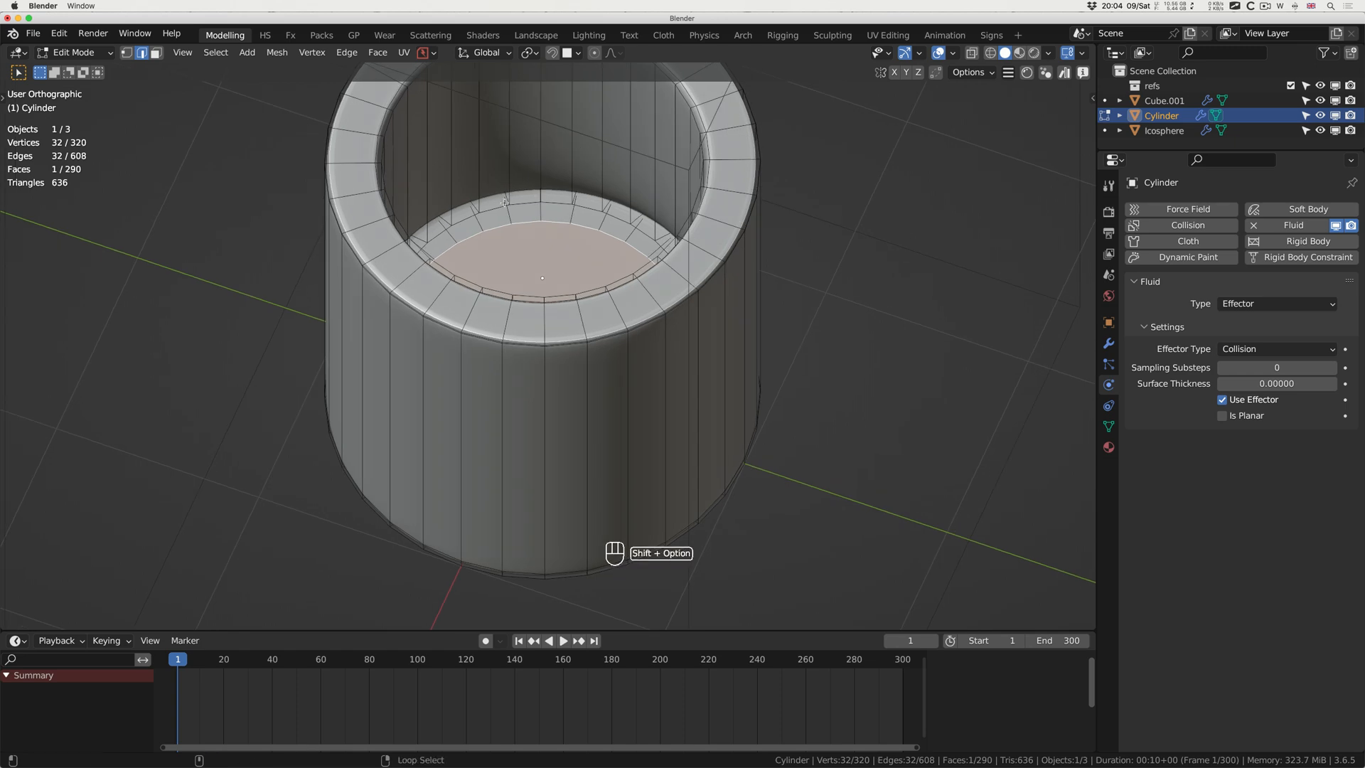
pyautogui.moveTo(504, 205)
pyautogui.mouseDown(button='middle')
pyautogui.moveTo(547, 262)
pyautogui.moveTo(504, 206)
pyautogui.moveTo(506, 227)
pyautogui.moveTo(504, 205)
pyautogui.mouseUp(button='middle')
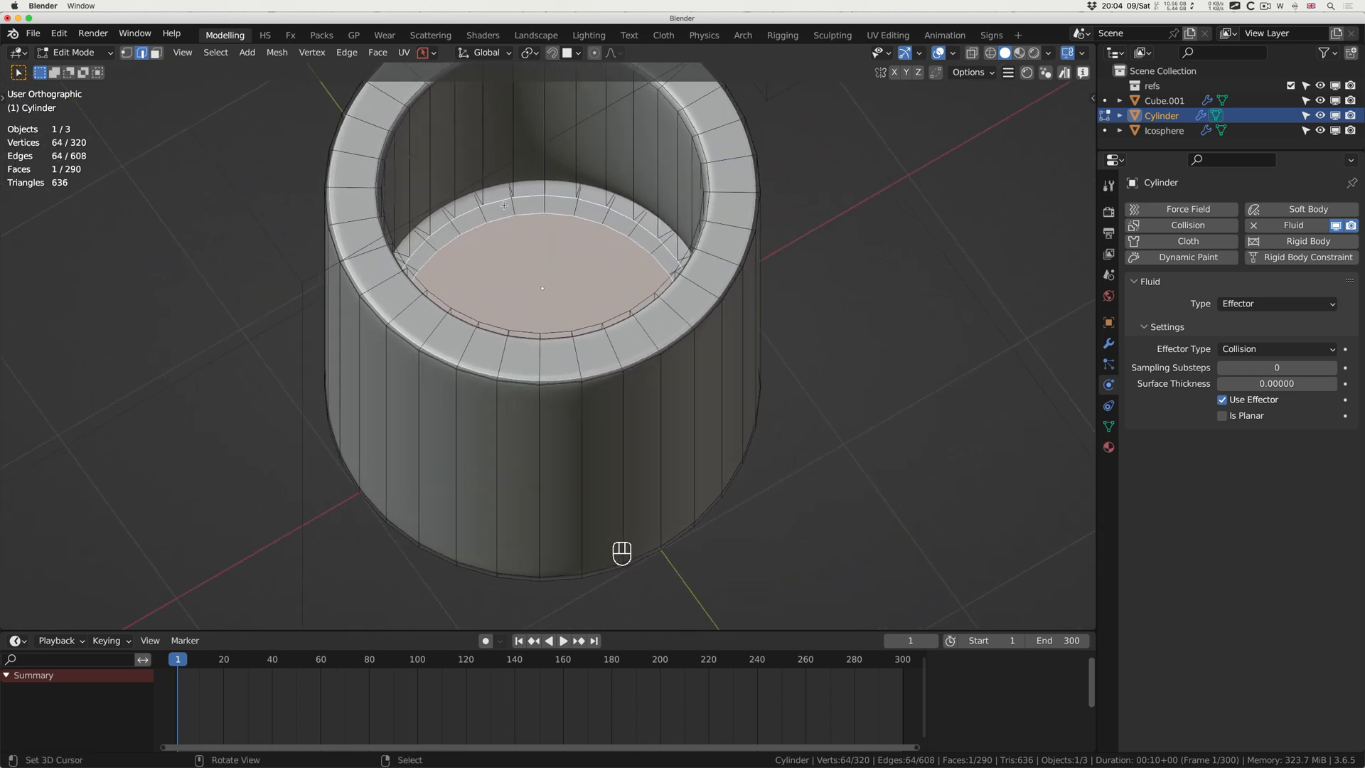
pyautogui.press('g')
pyautogui.press('z')
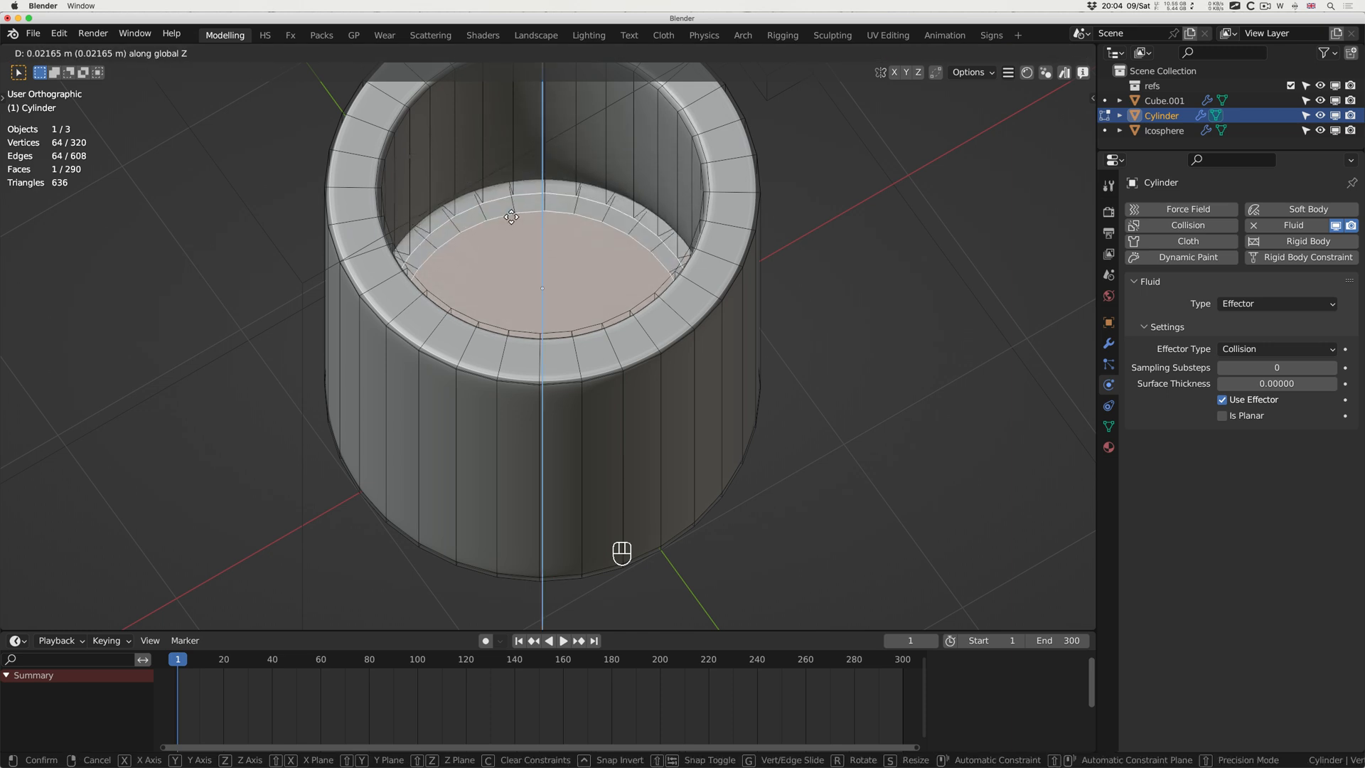
pyautogui.click(513, 189)
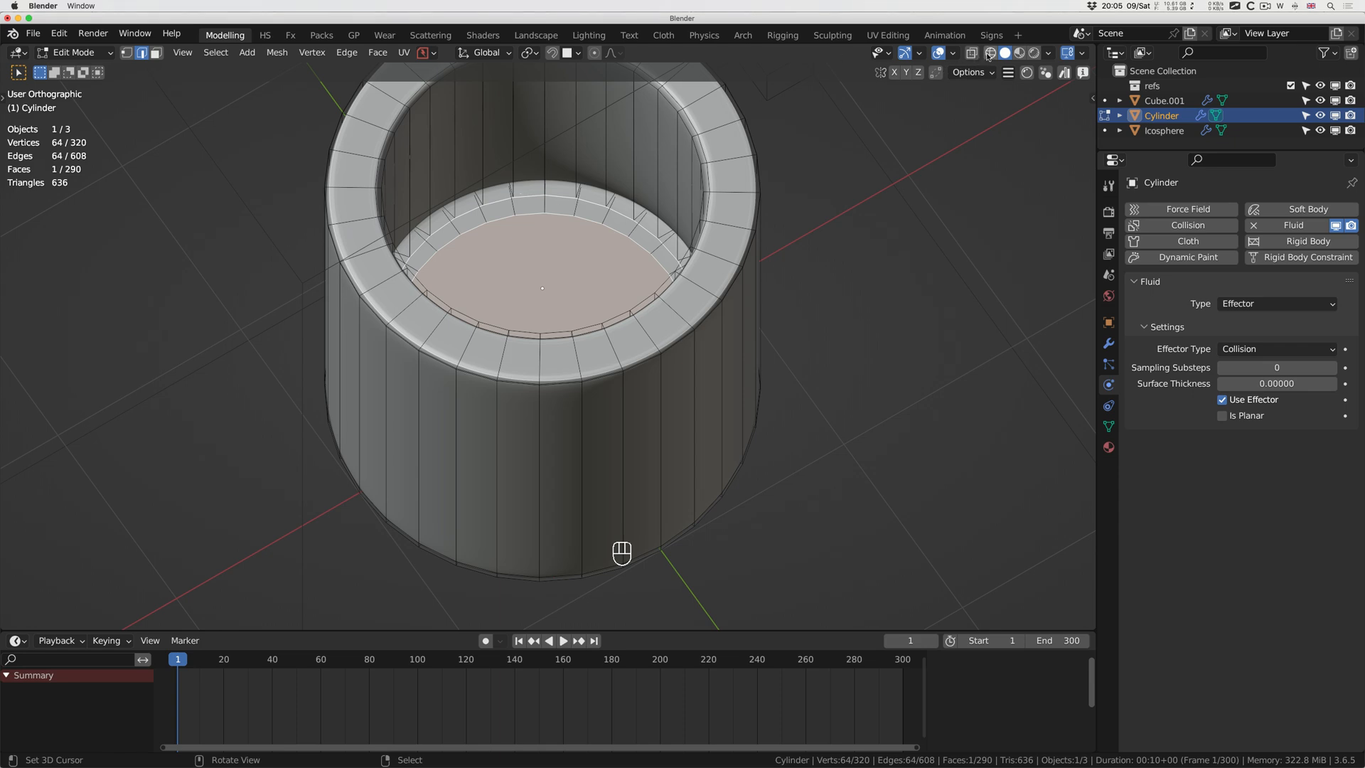
# Check the container's base in wireframe and undo the edits back to before the inner loops were scaled.
pyautogui.hotkey('alt', 'z')
pyautogui.moveTo(454, 257)
pyautogui.mouseDown(button='middle')
pyautogui.moveTo(419, 264)
pyautogui.moveTo(471, 270)
pyautogui.mouseUp(button='middle')
pyautogui.press('super+z')
pyautogui.press('super+z')
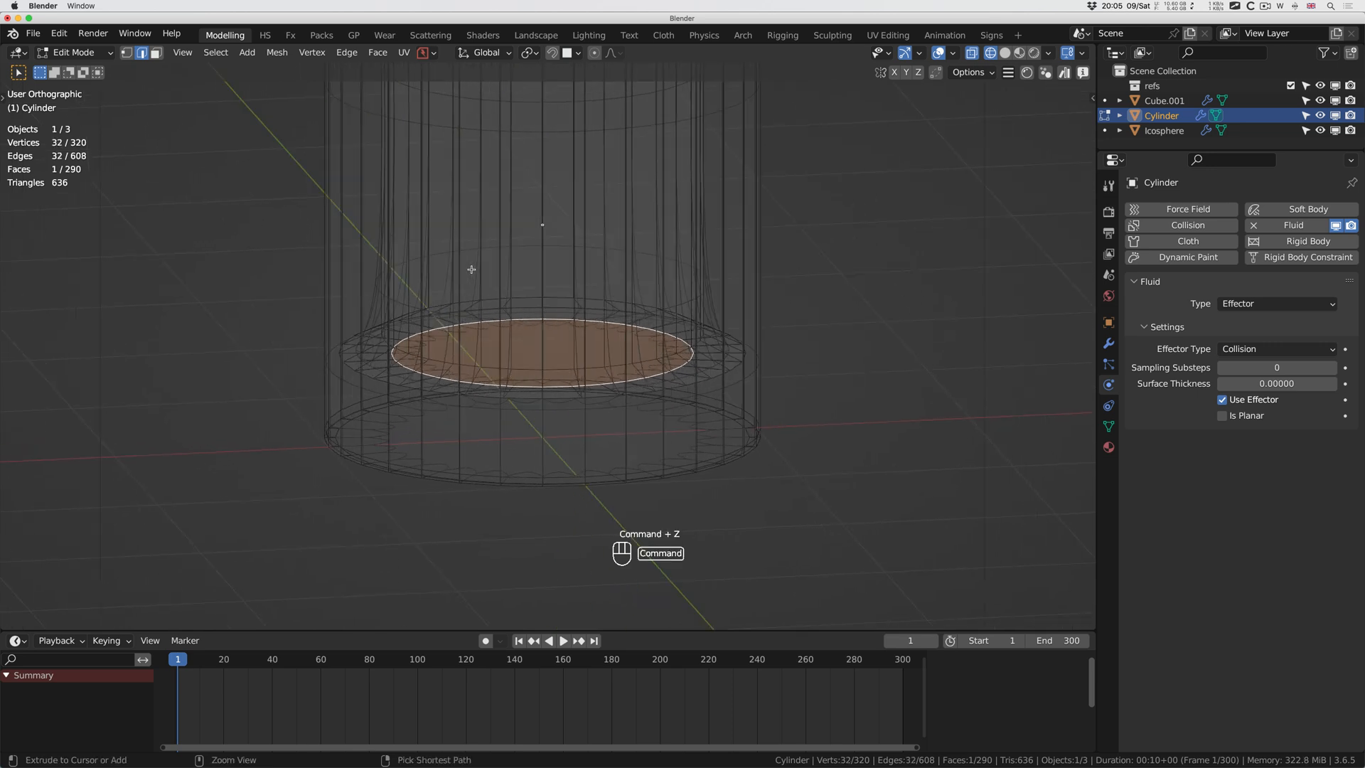
pyautogui.press('super+z')
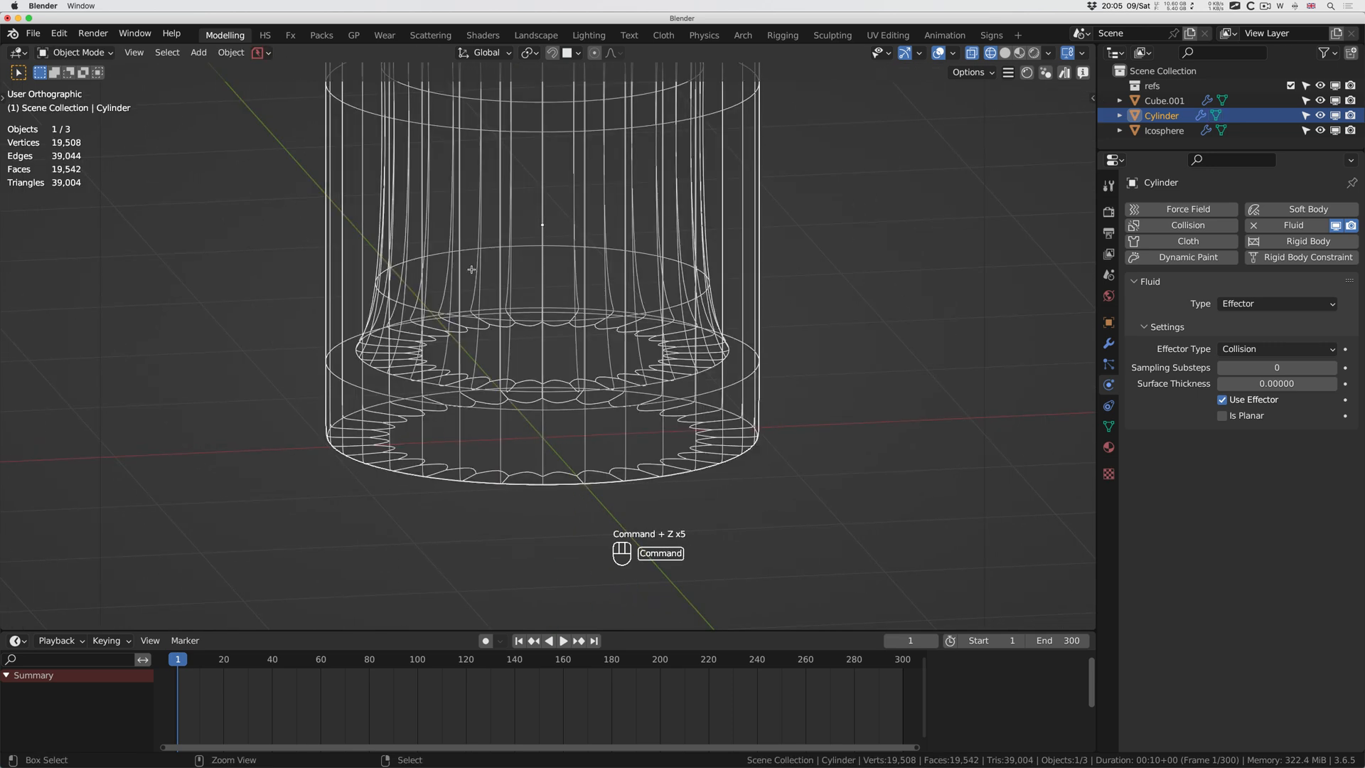
pyautogui.press('super+z')
pyautogui.press('super+z')
pyautogui.press('super+z')
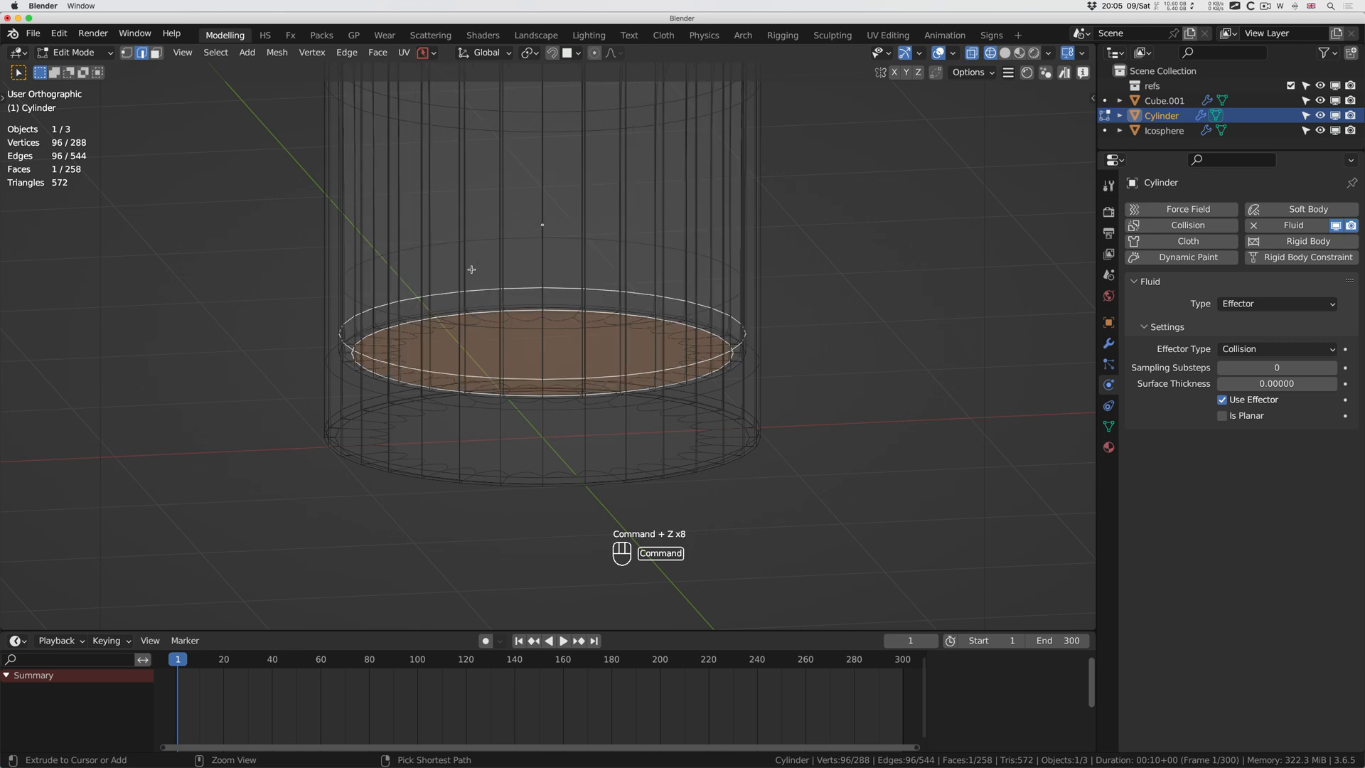
# In X-ray wireframe, add the missed outer floor loop to the inner loop selection and scale them to about 0.82 in X and Y.
pyautogui.moveTo(472, 269); pyautogui.dragTo(473, 268, button='middle')
pyautogui.click(971, 53)
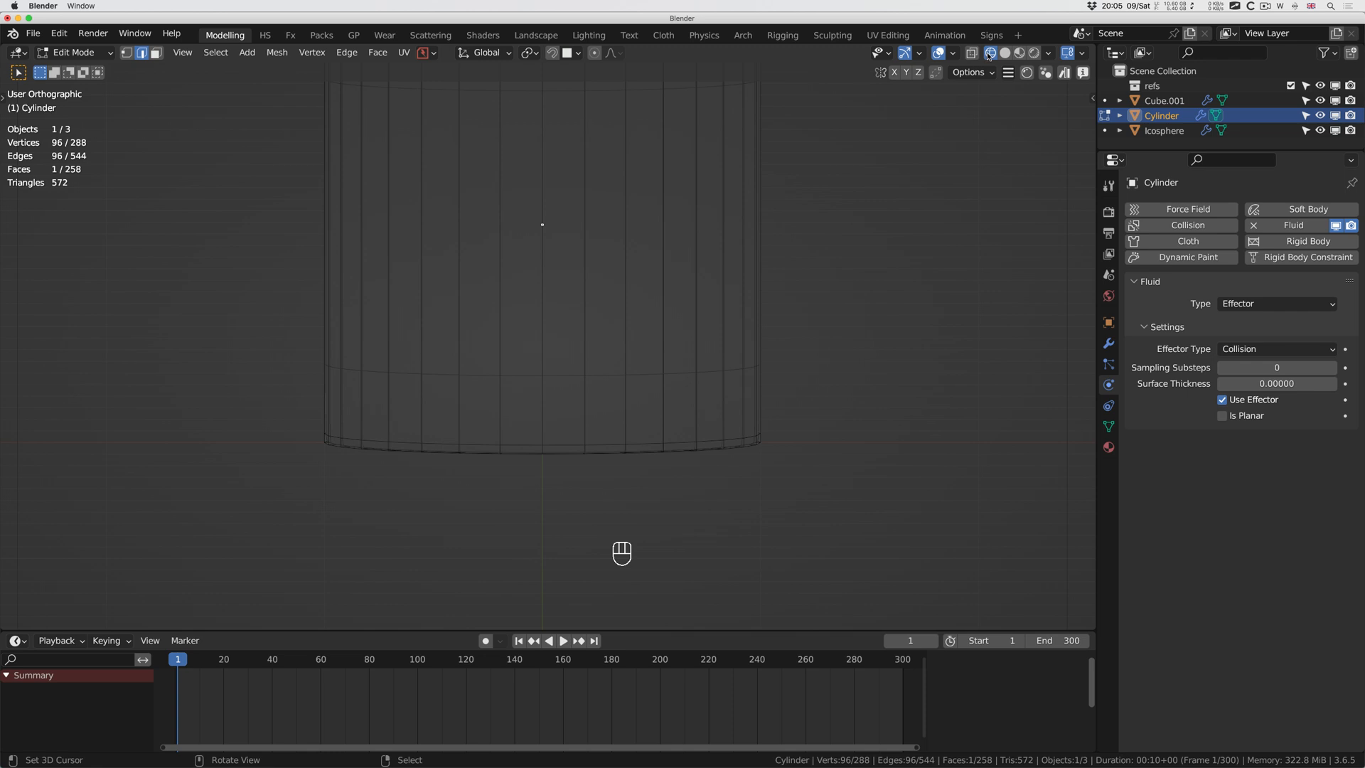
pyautogui.moveTo(612, 240); pyautogui.dragTo(612, 239, button='middle')
pyautogui.keyDown('alt'); pyautogui.keyDown('shift'); pyautogui.click(530, 216); pyautogui.keyUp('shift'); pyautogui.keyUp('alt')
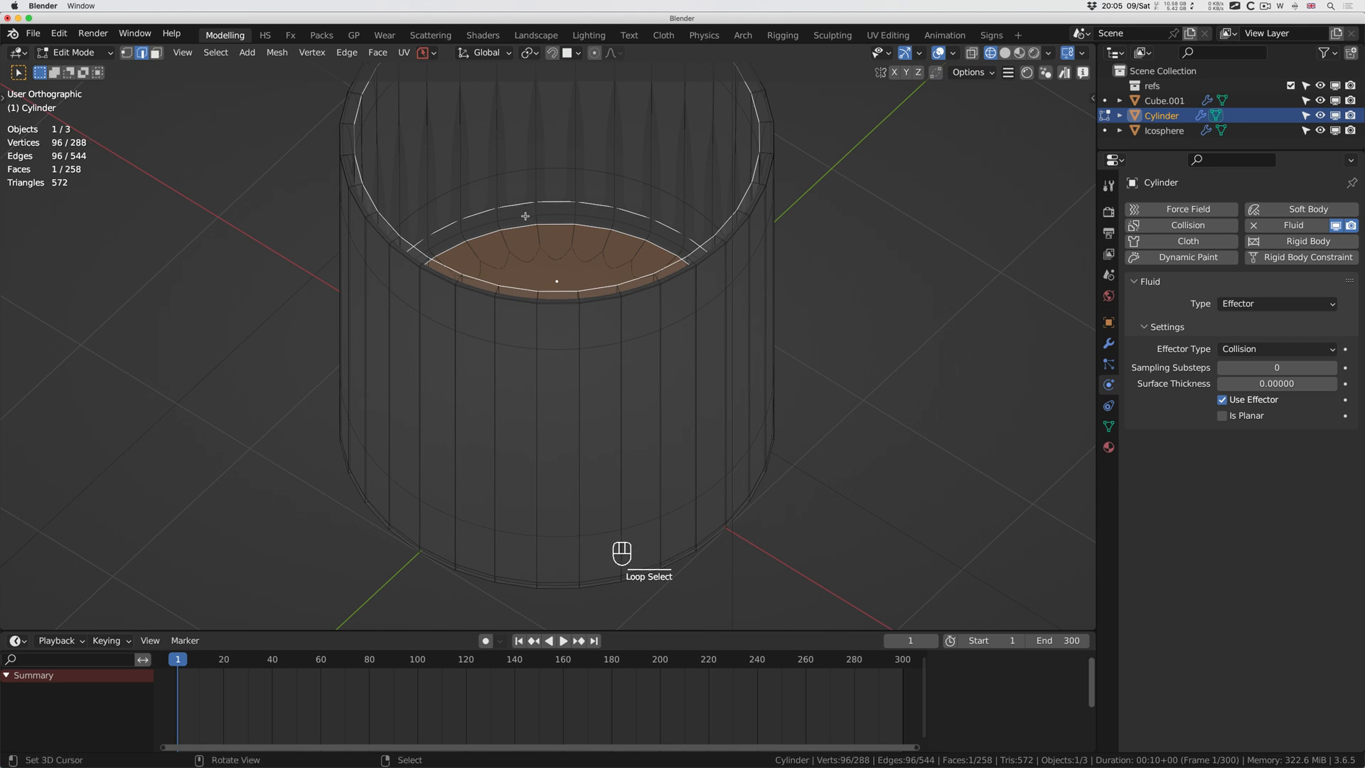
pyautogui.moveTo(517, 311); pyautogui.dragTo(517, 311, button='middle')
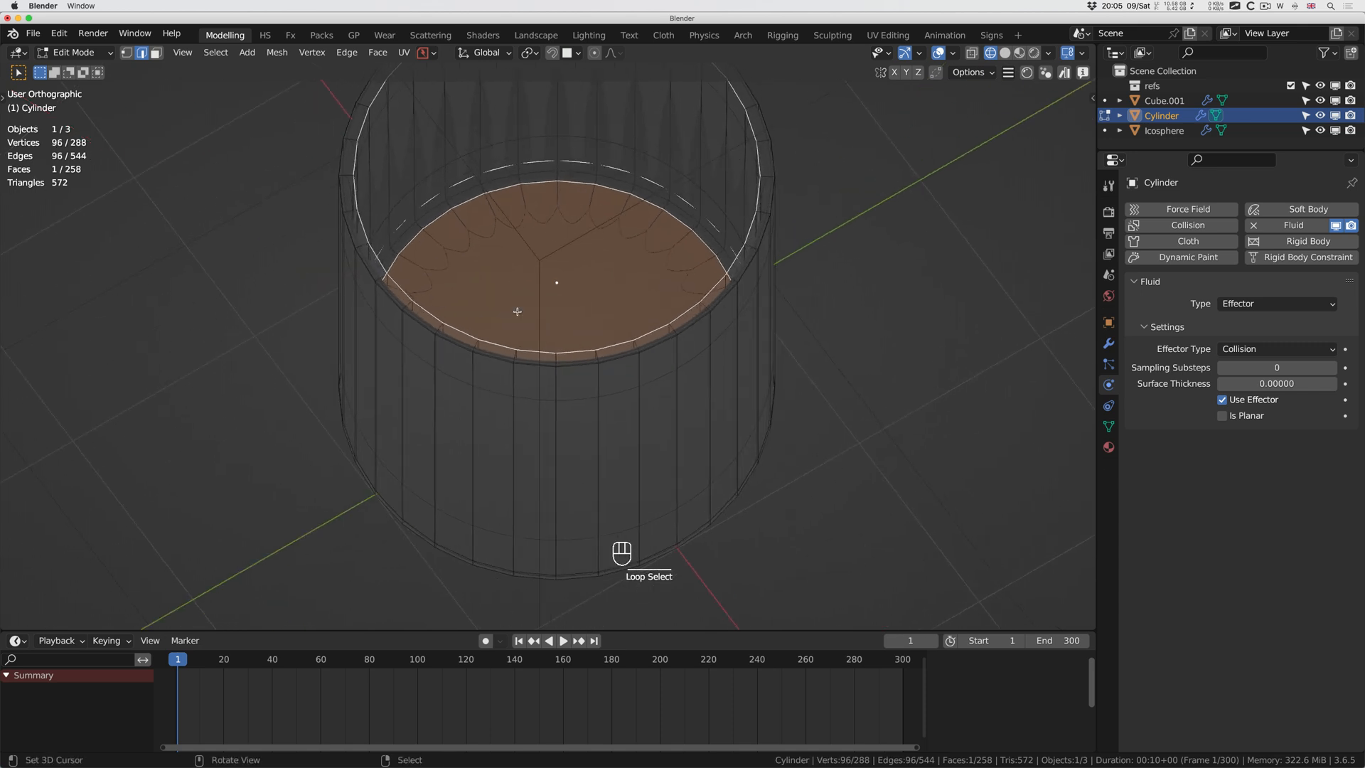
pyautogui.click(971, 52)
pyautogui.moveTo(615, 202); pyautogui.dragTo(585, 205, button='middle')
pyautogui.scroll(3, 413, 603)
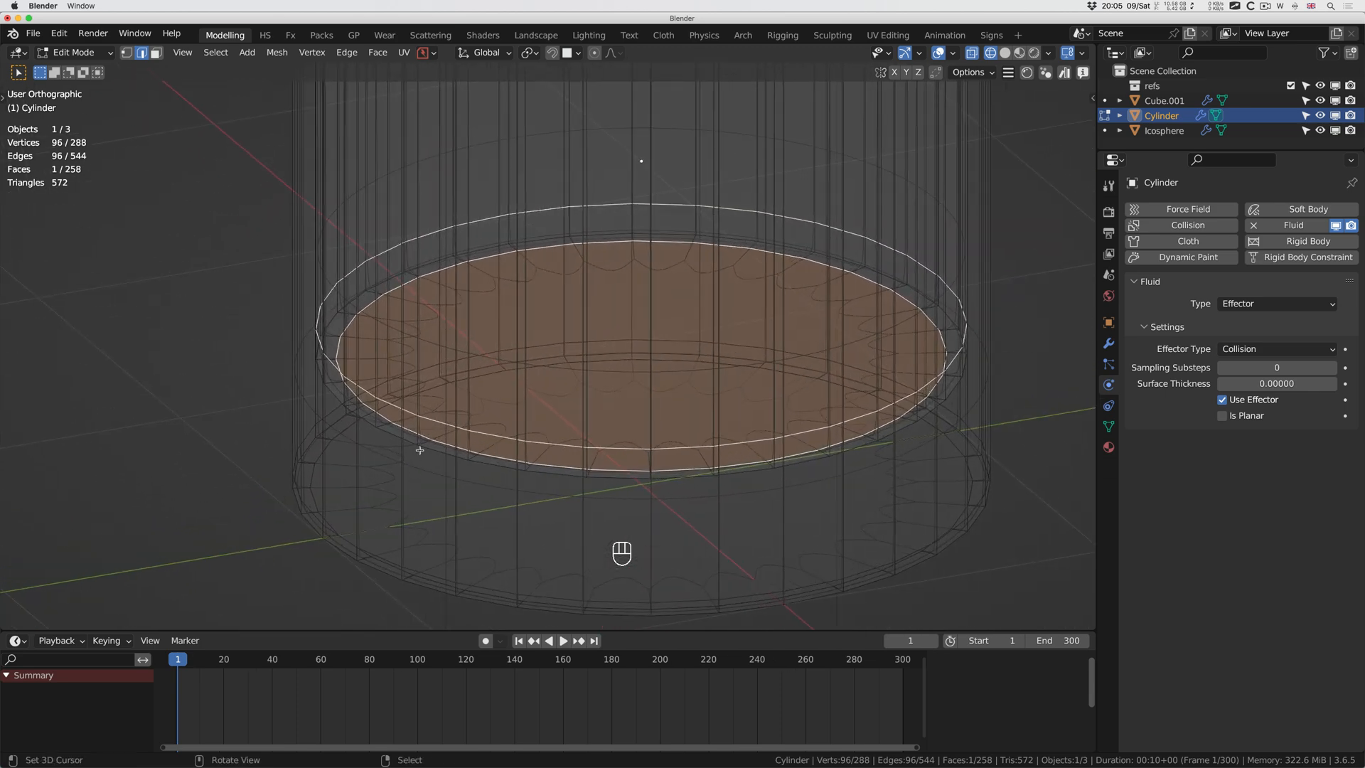
pyautogui.keyDown('alt'); pyautogui.keyDown('shift'); pyautogui.click(427, 446); pyautogui.keyUp('shift'); pyautogui.keyUp('alt')
pyautogui.moveTo(427, 446); pyautogui.dragTo(453, 439, button='middle')
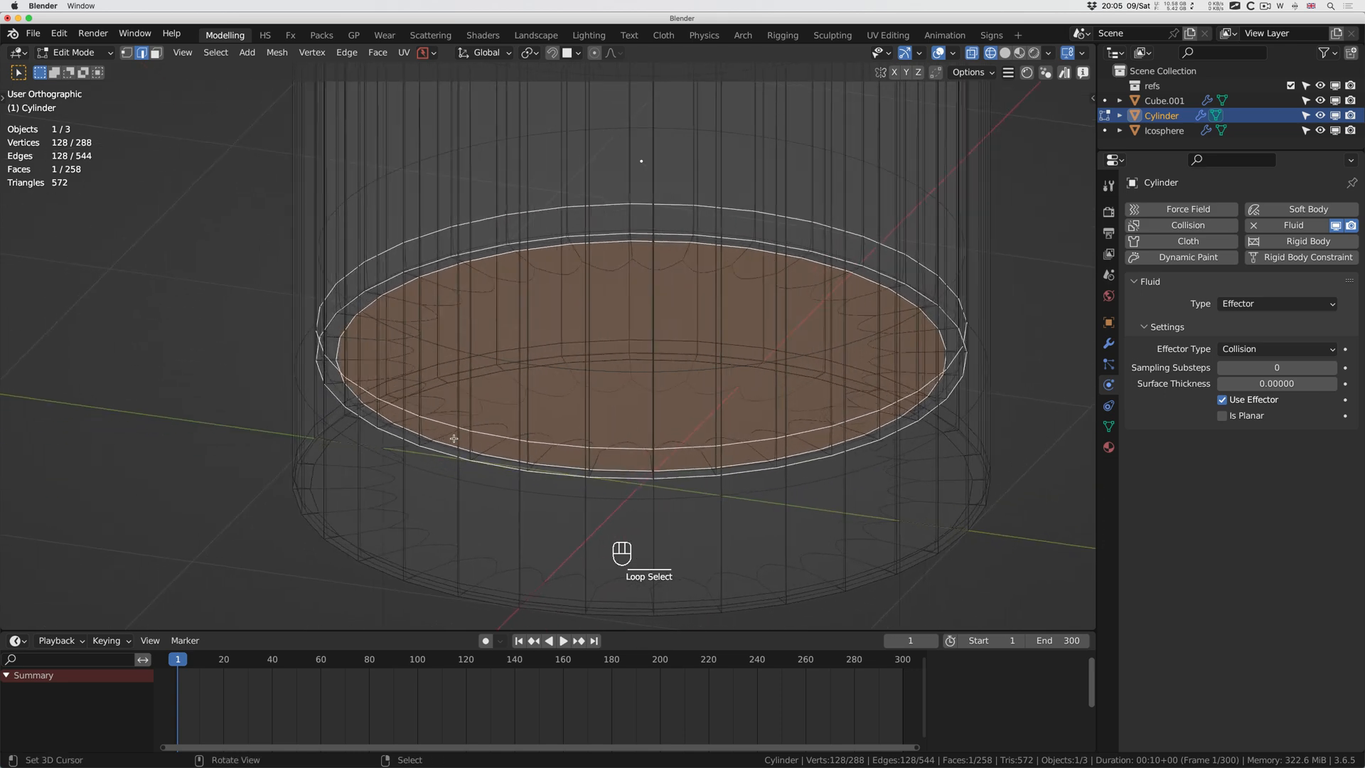
pyautogui.moveTo(415, 360); pyautogui.dragTo(467, 368, button='middle')
pyautogui.press('s')
pyautogui.hotkey('shift', 'z')
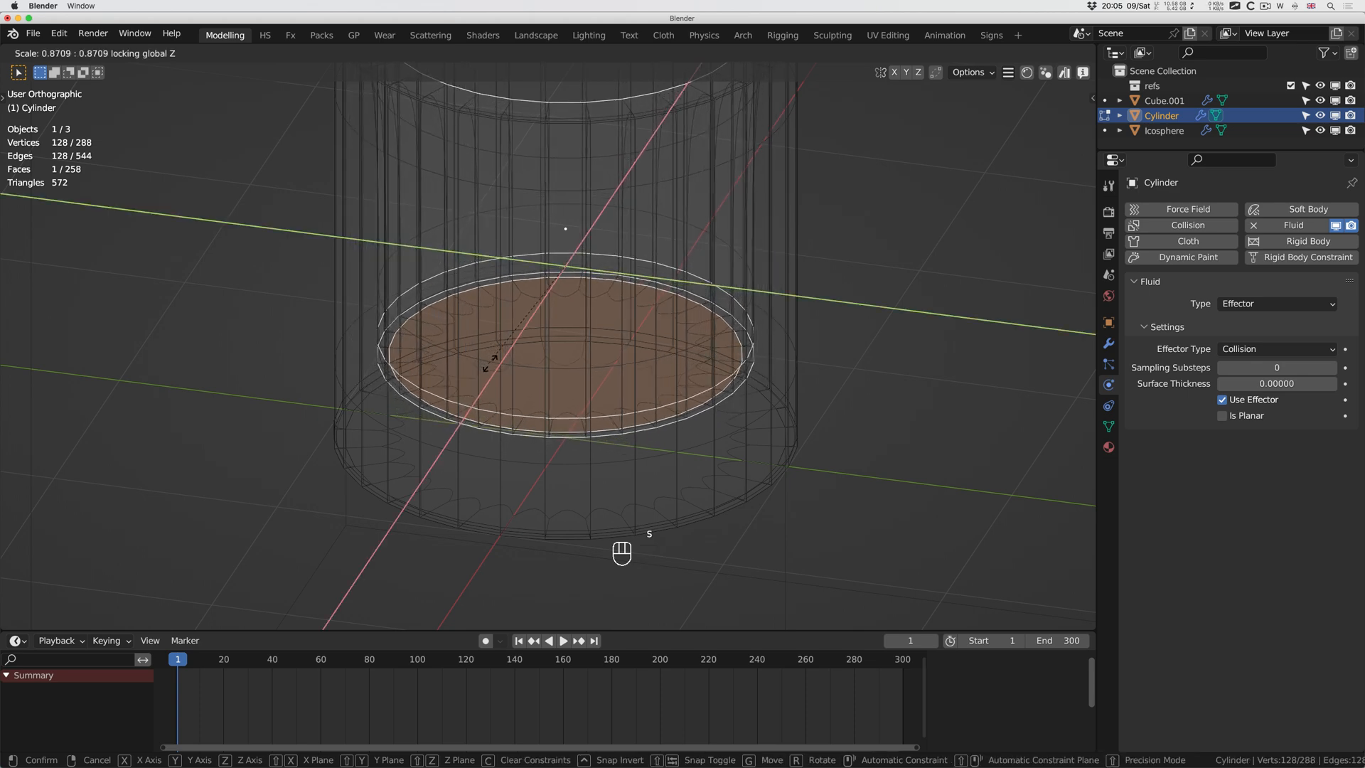
pyautogui.click(495, 360)
pyautogui.moveTo(496, 361); pyautogui.dragTo(509, 363, button='middle')
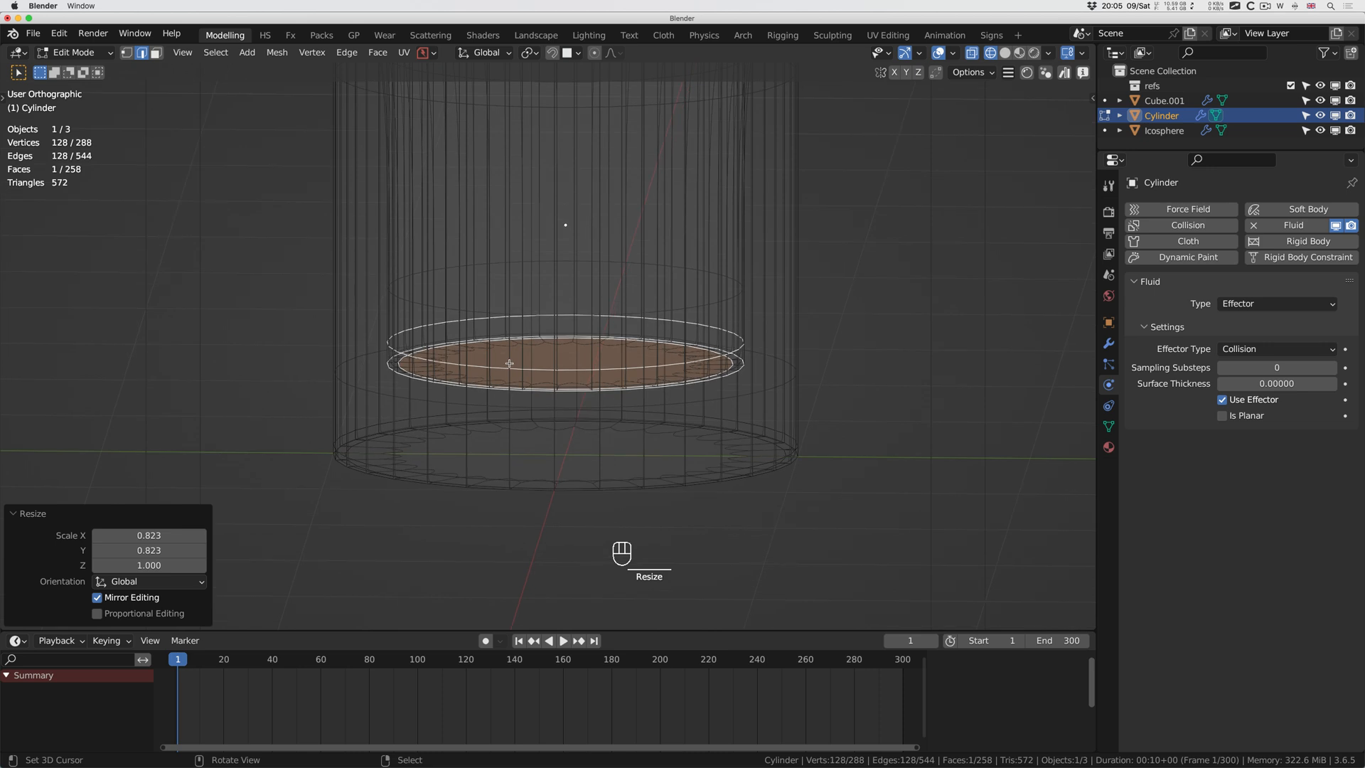
# Select the three edge loops around the container's inner floor, move them up along Z, and return to Object Mode.
pyautogui.click(522, 389)
pyautogui.keyDown('alt'); pyautogui.click(519, 390); pyautogui.keyUp('alt')
pyautogui.moveTo(515, 394)
pyautogui.mouseDown(button='middle')
pyautogui.moveTo(432, 386)
pyautogui.moveTo(413, 364)
pyautogui.moveTo(466, 373)
pyautogui.mouseUp(button='middle')
pyautogui.keyDown('alt'); pyautogui.keyDown('shift'); pyautogui.click(480, 422); pyautogui.keyUp('shift'); pyautogui.keyUp('alt')
pyautogui.keyDown('alt'); pyautogui.keyDown('shift'); pyautogui.click(413, 364); pyautogui.keyUp('shift'); pyautogui.keyUp('alt')
pyautogui.press('g')
pyautogui.press('z')
pyautogui.click(480, 352)
pyautogui.moveTo(480, 353); pyautogui.dragTo(554, 292, button='middle')
pyautogui.press('Tab')
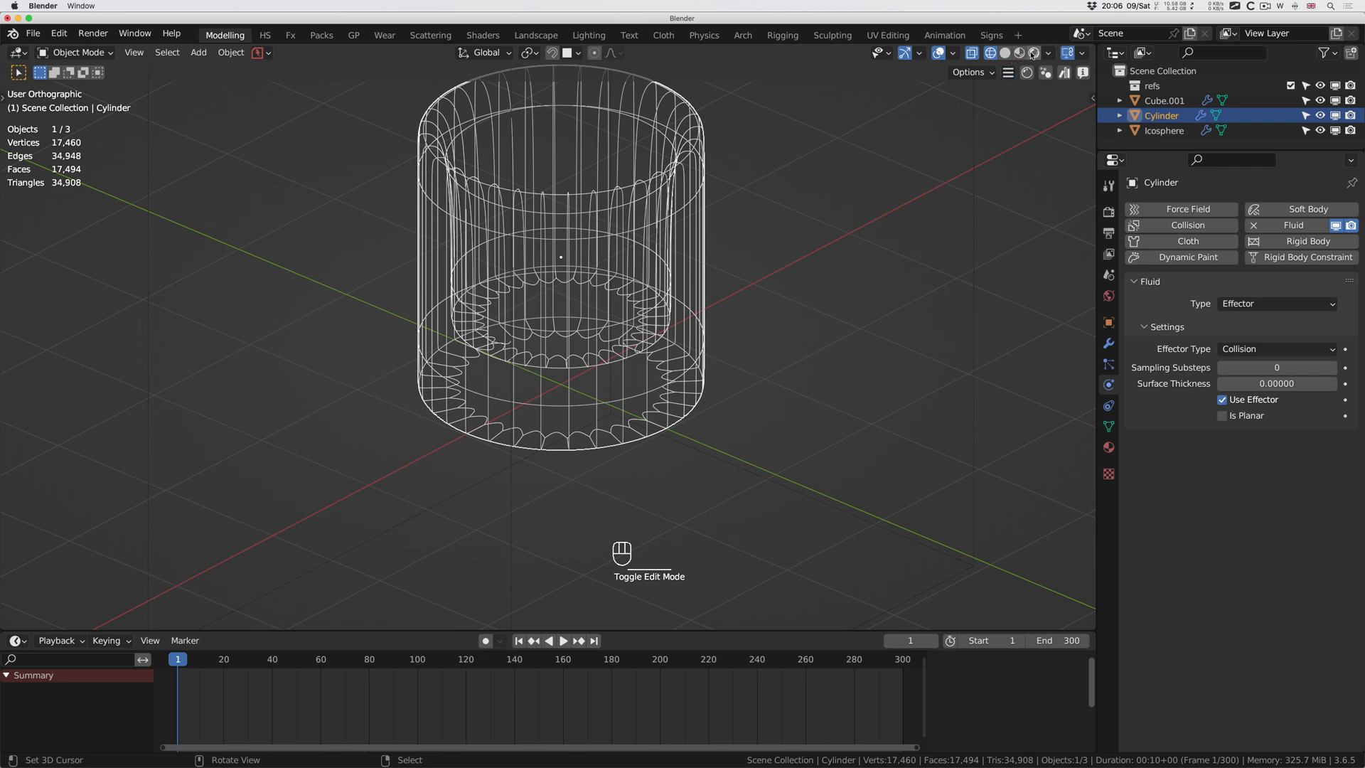
# In solid shading, add a loop cut around the rim's top, slide it about 0.73 toward the inner edge, and return to Object Mode.
pyautogui.click(1006, 53)
pyautogui.moveTo(685, 251)
pyautogui.mouseDown(button='middle')
pyautogui.moveTo(675, 256)
pyautogui.moveTo(701, 275)
pyautogui.mouseUp(button='middle')
pyautogui.press('Tab')
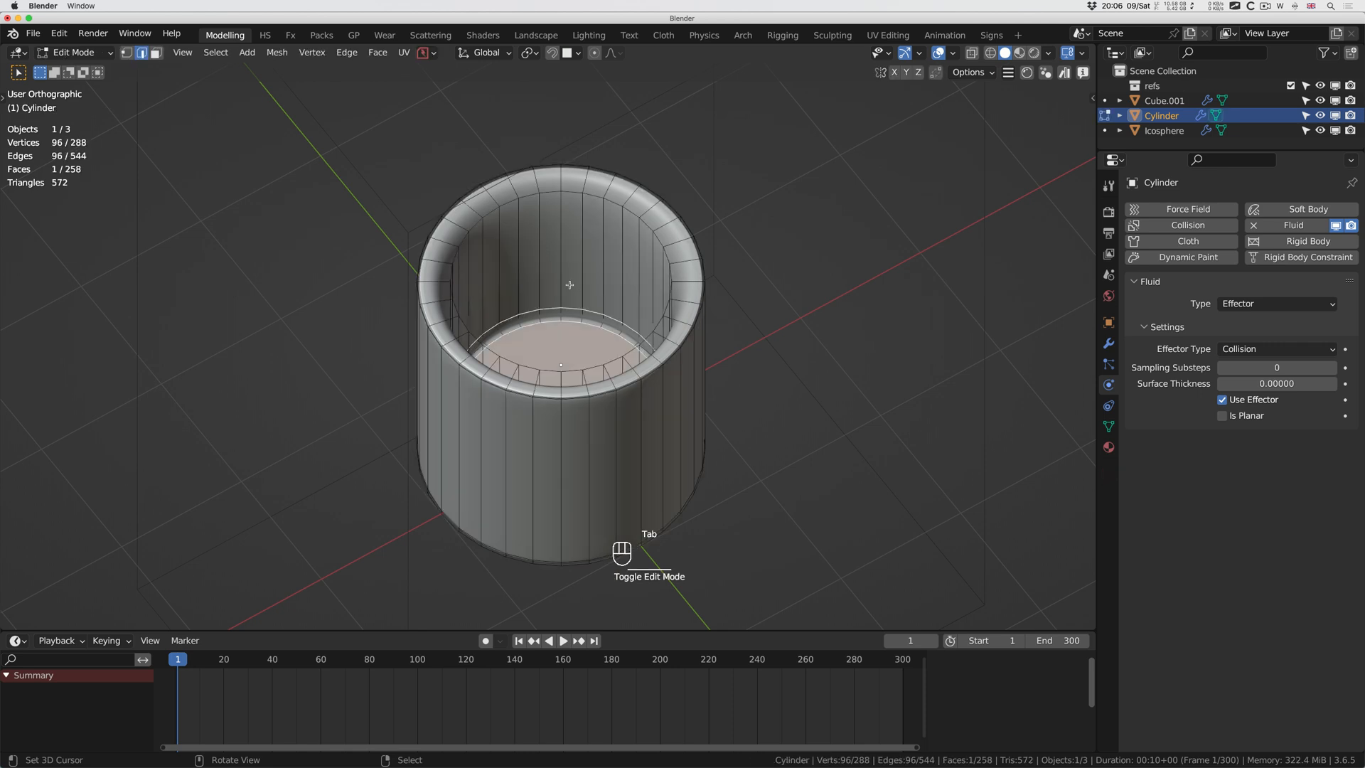
pyautogui.keyDown('ctrl'); pyautogui.moveTo(454, 277); pyautogui.dragTo(448, 276, button='middle'); pyautogui.keyUp('ctrl')
pyautogui.hotkey('ctrl', 'r')
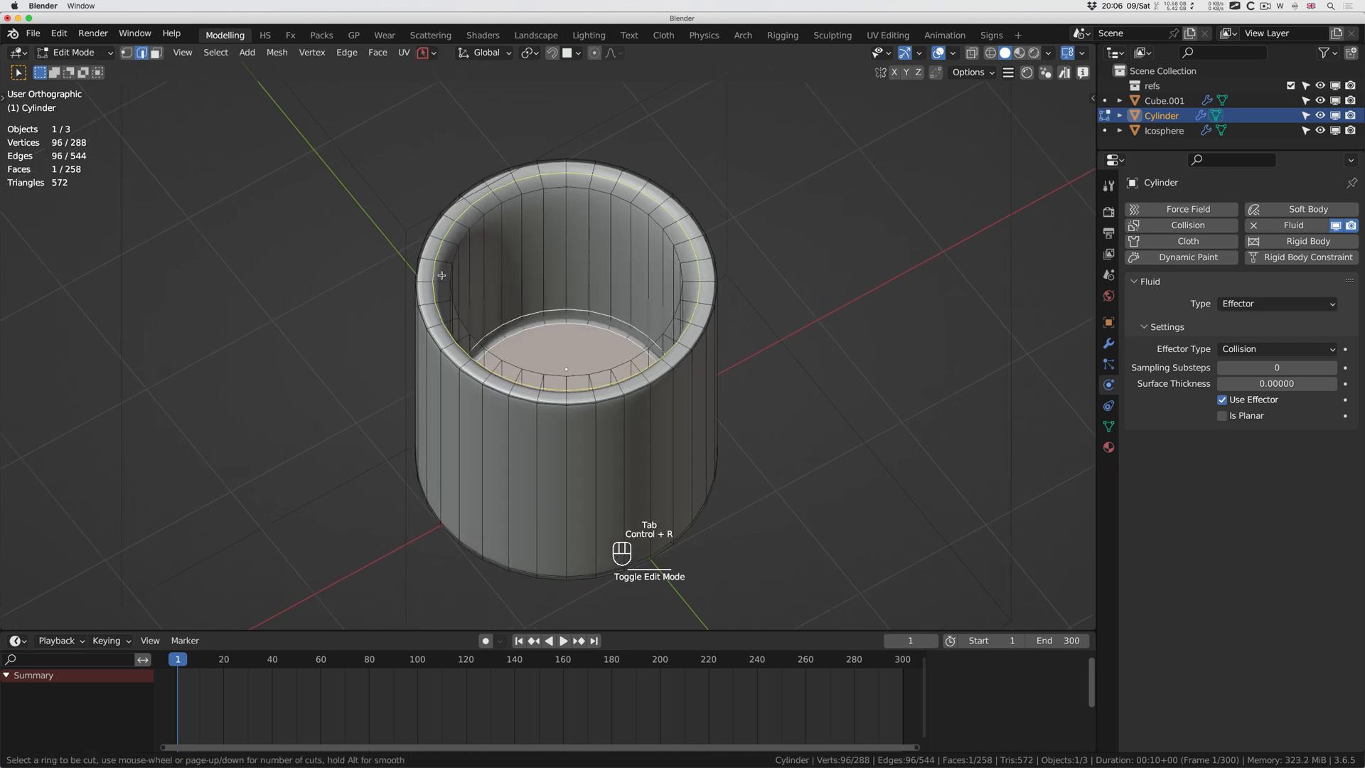
pyautogui.click(442, 275)
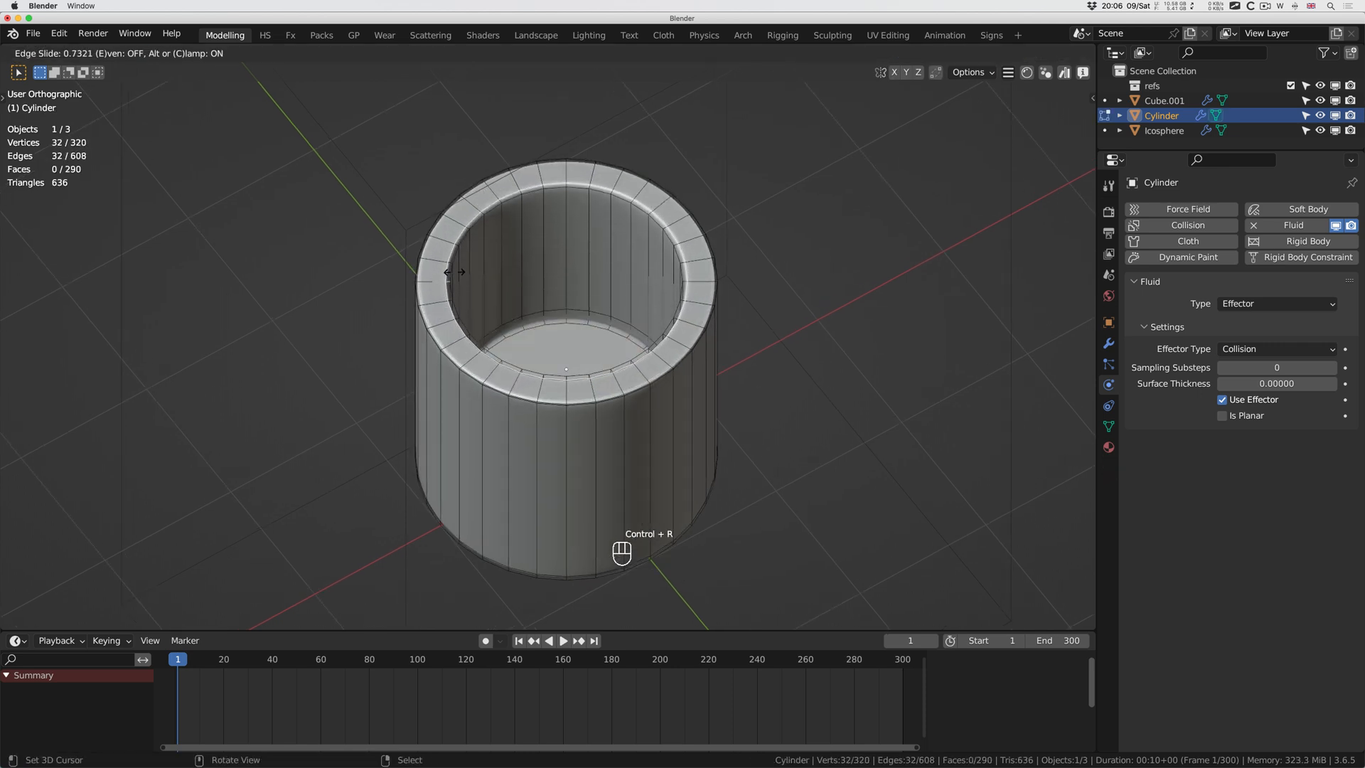
pyautogui.click(455, 271)
pyautogui.press('Tab')
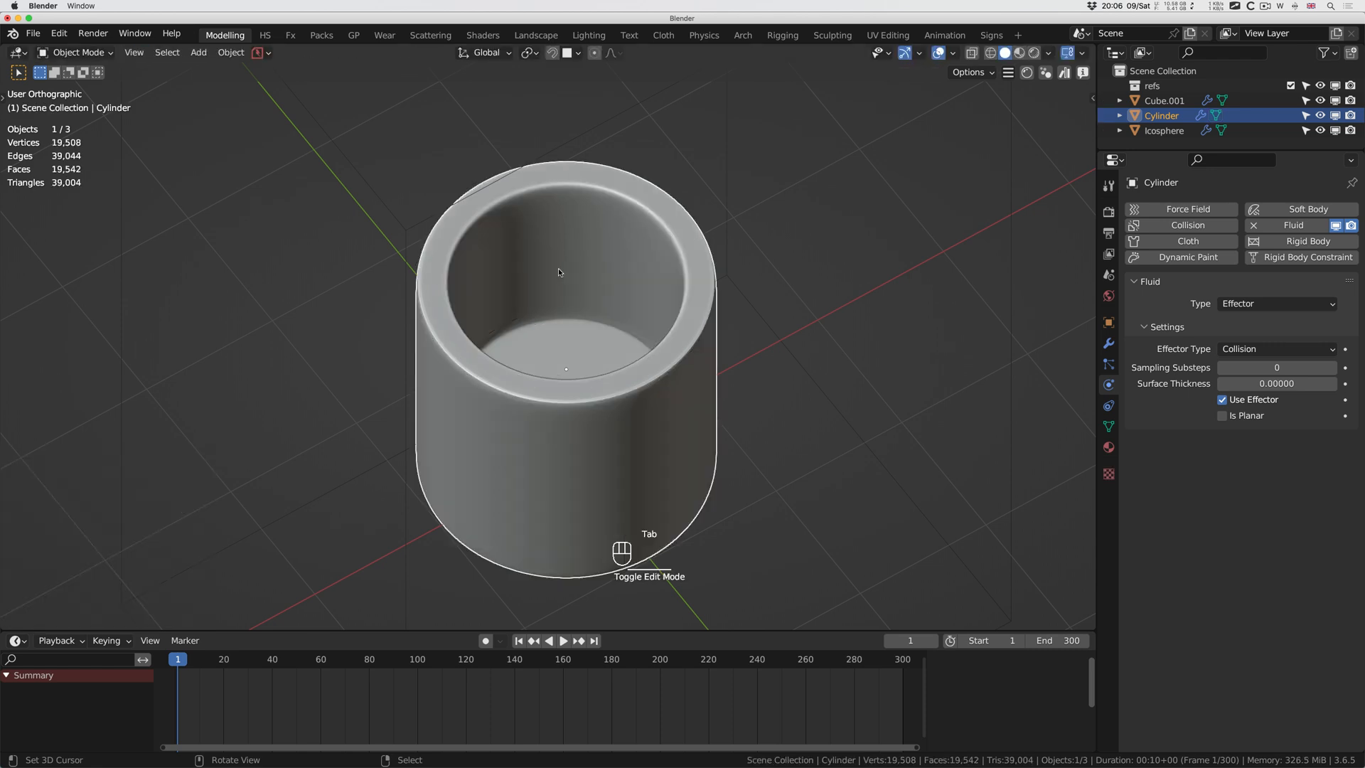
# Play the simulation and examine from above whether liquid leaks through the container's thickened wall and base.
pyautogui.keyDown('ctrl'); pyautogui.scroll(-4, 557, 270); pyautogui.keyUp('ctrl')
pyautogui.scroll(3, 557, 271)
pyautogui.press('space')
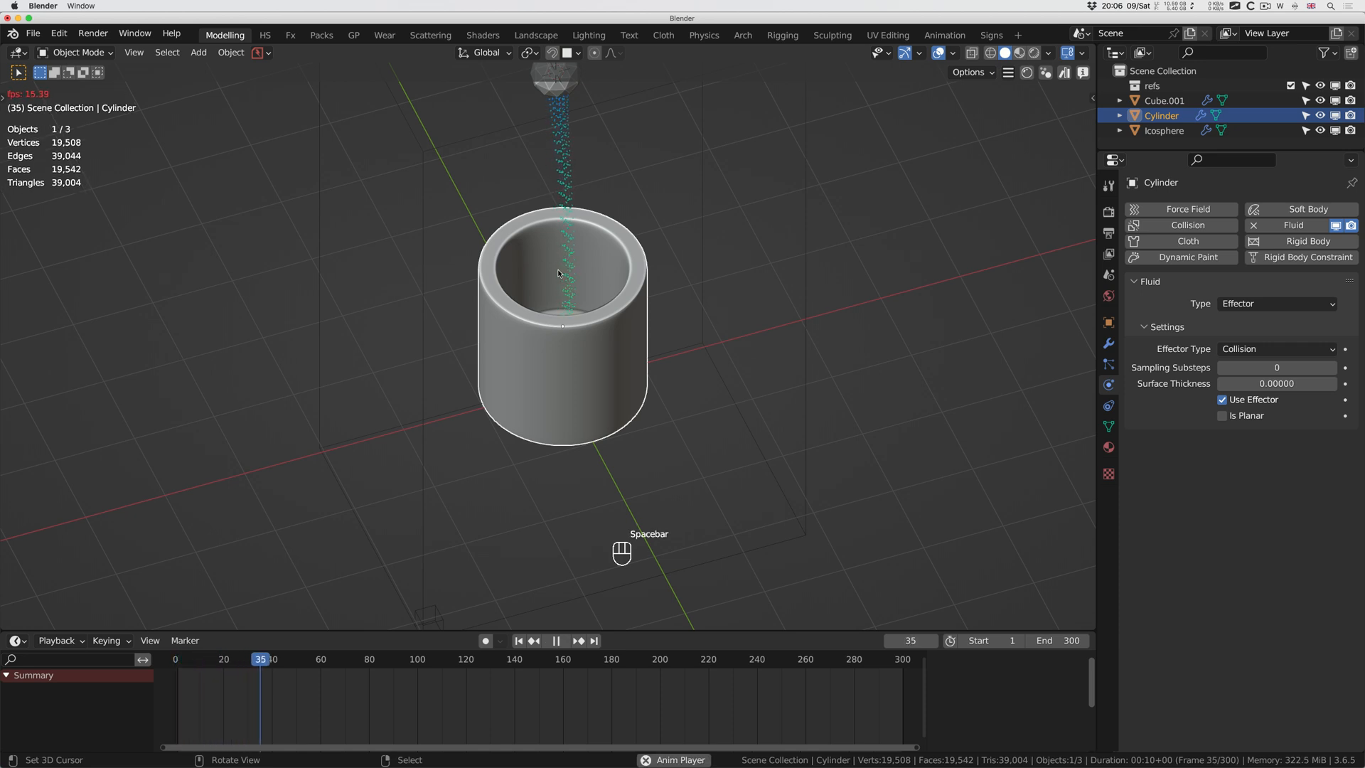
pyautogui.scroll(5, 561, 283)
pyautogui.scroll(-3, 560, 283)
pyautogui.keyDown('shift'); pyautogui.scroll(2, 560, 283); pyautogui.keyUp('shift')
pyautogui.hscroll(1, 560, 283)
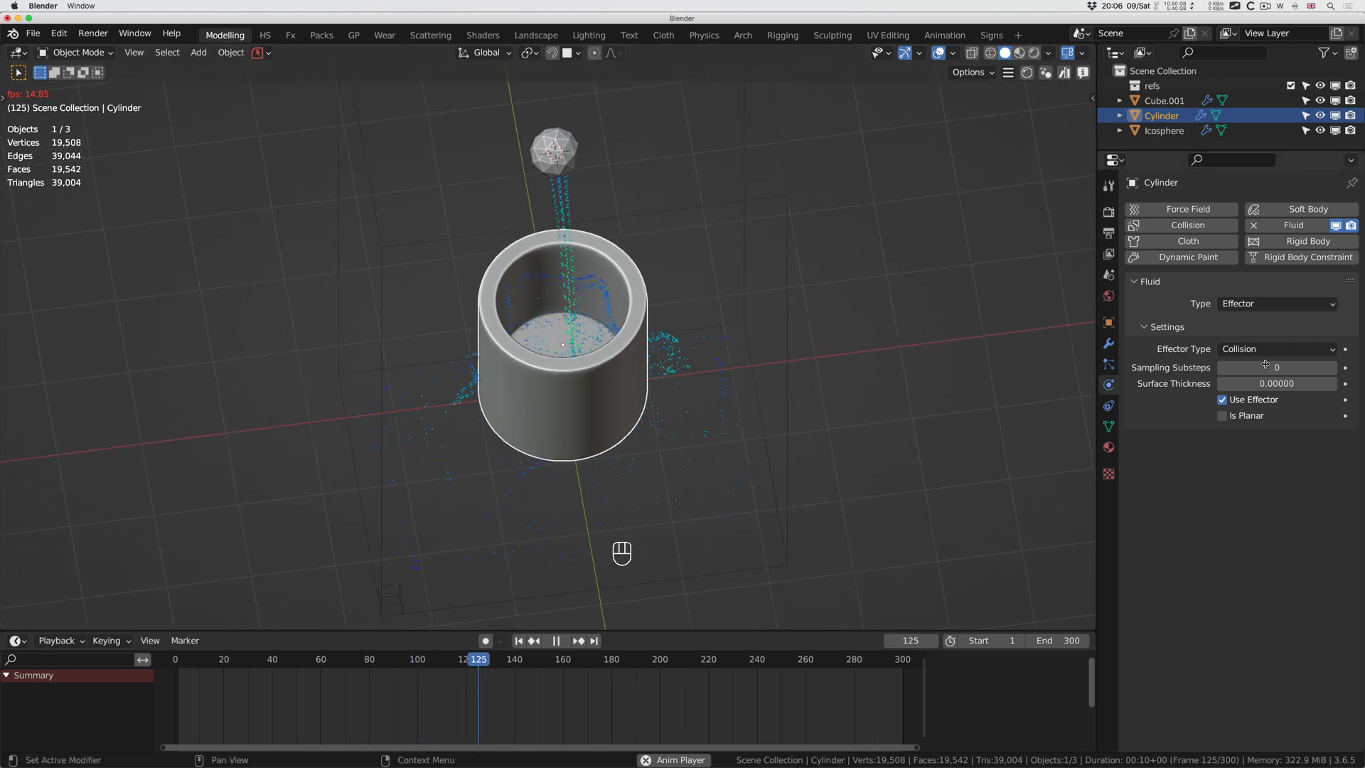
pyautogui.rightClick(637, 336)
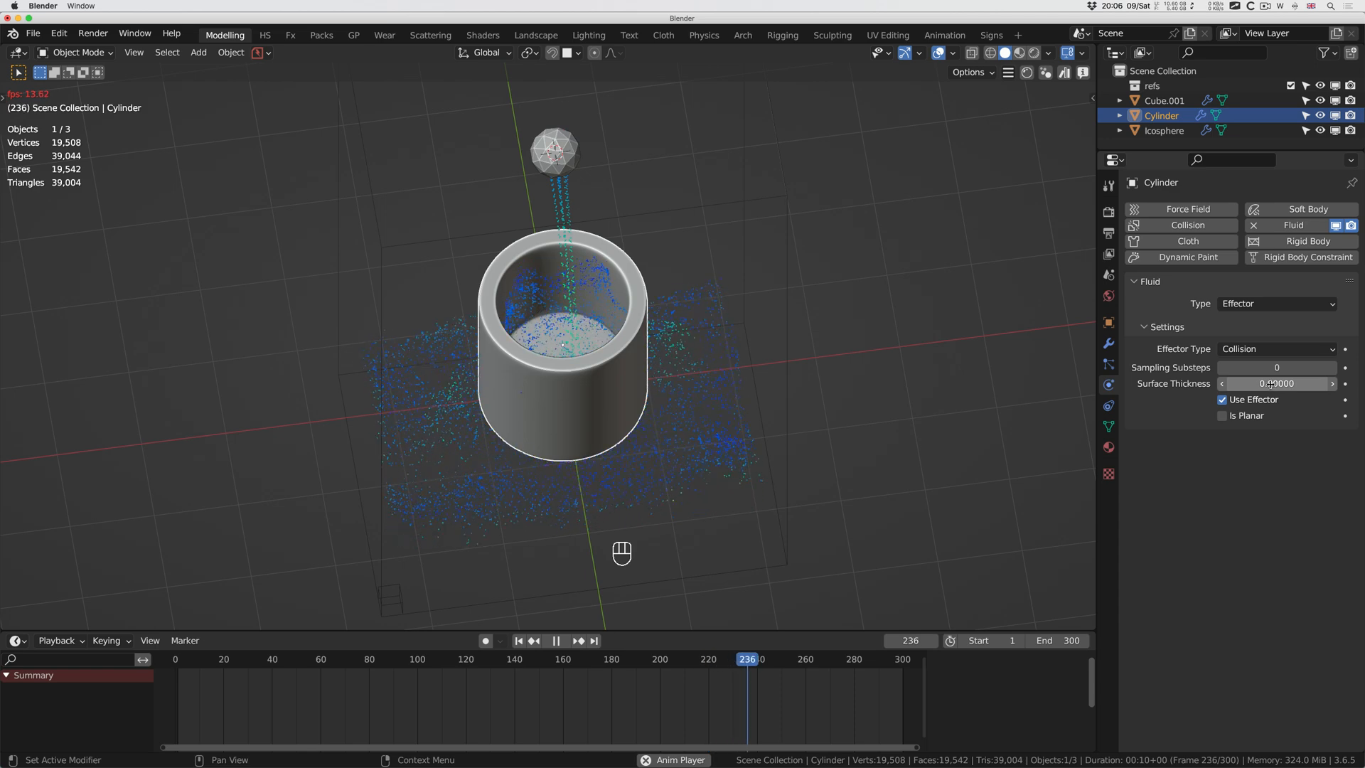
pyautogui.press('space')
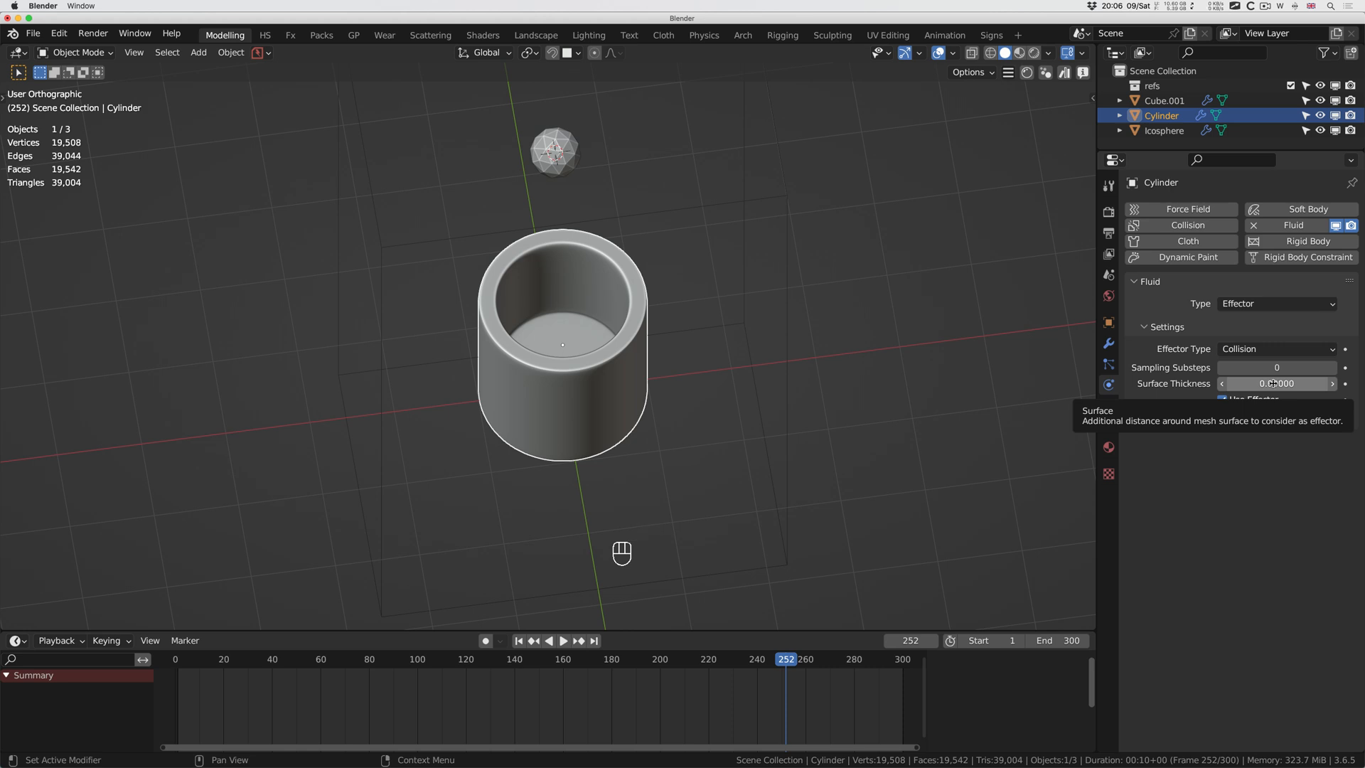
# Set the container effector's surface thickness to 0.009 and its sampling substeps to 2 while replaying the simulation.
pyautogui.moveTo(1273, 383); pyautogui.dragTo(1266, 383)
pyautogui.press('space')
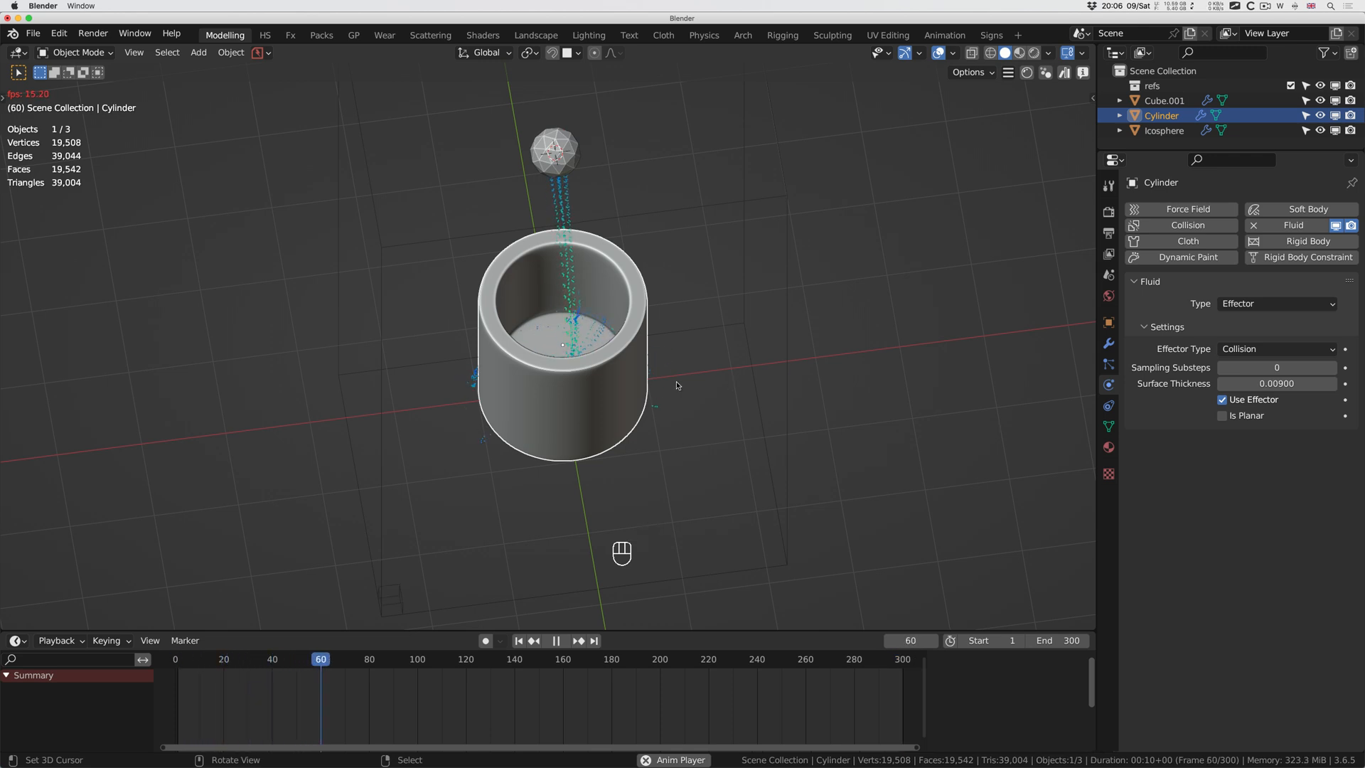
pyautogui.moveTo(591, 331); pyautogui.dragTo(590, 329, button='middle')
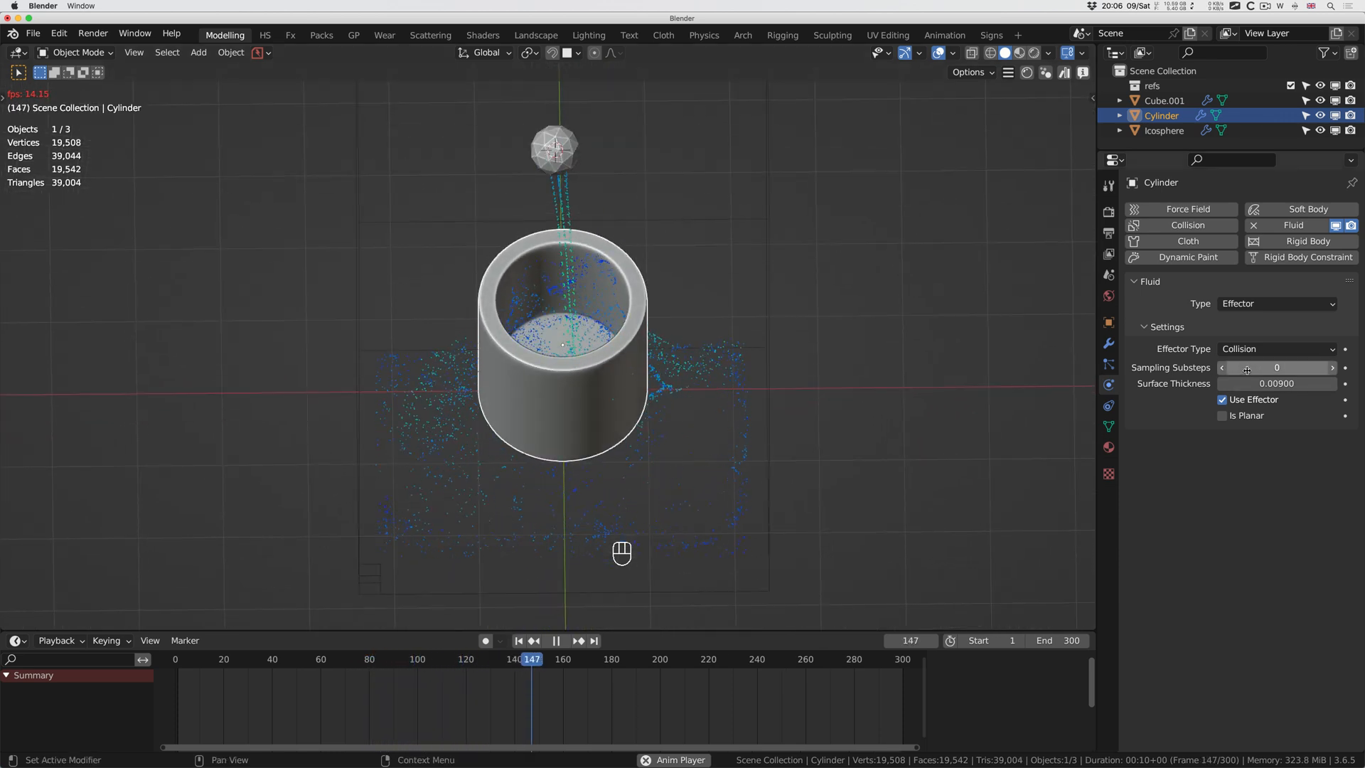
pyautogui.click(1332, 367)
pyautogui.click(1332, 368)
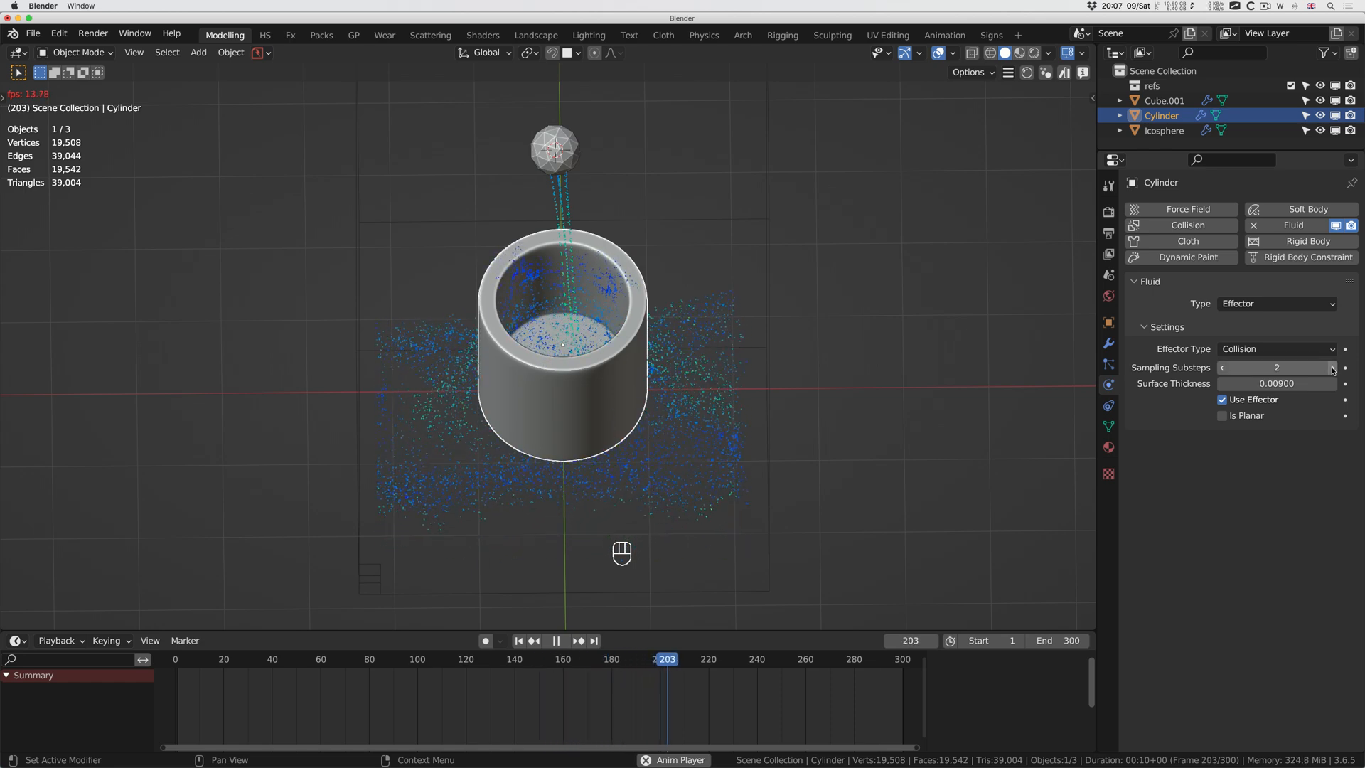
pyautogui.moveTo(691, 371); pyautogui.dragTo(627, 345, button='middle')
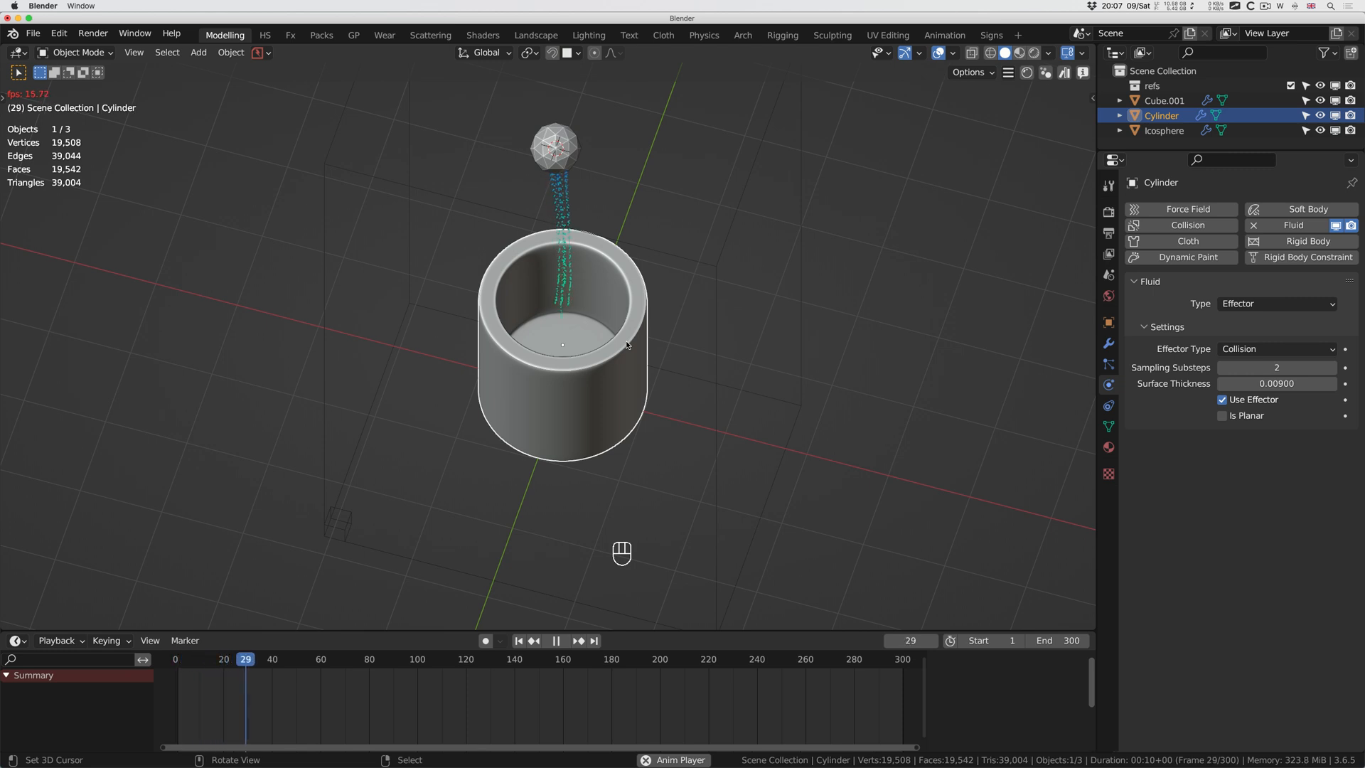
pyautogui.moveTo(627, 345); pyautogui.dragTo(627, 345, button='middle')
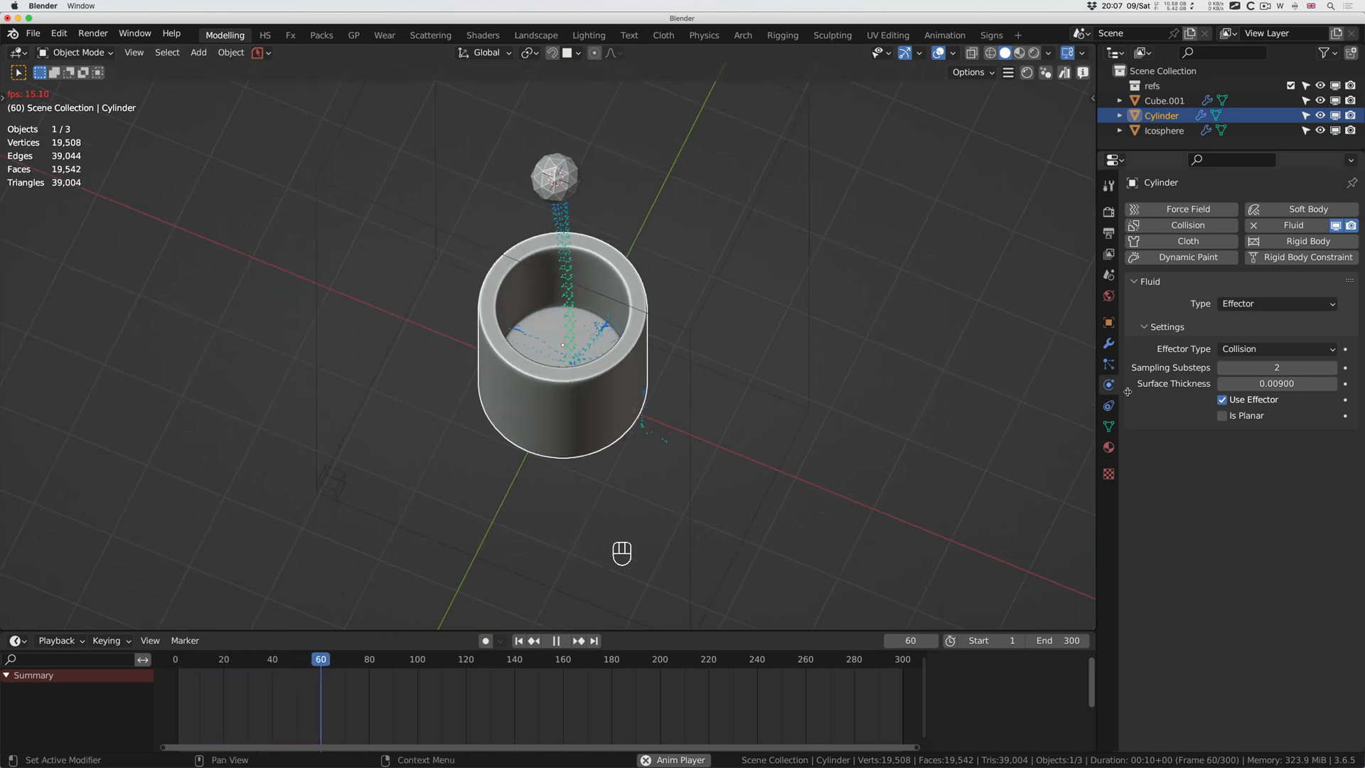
# Set the container effector's surface thickness to 0.0625 and replay the simulation from frame 1.
pyautogui.keyDown('shift'); pyautogui.moveTo(1277, 384); pyautogui.dragTo(1306, 384); pyautogui.keyUp('shift')
pyautogui.moveTo(1276, 384); pyautogui.dragTo(1323, 384)
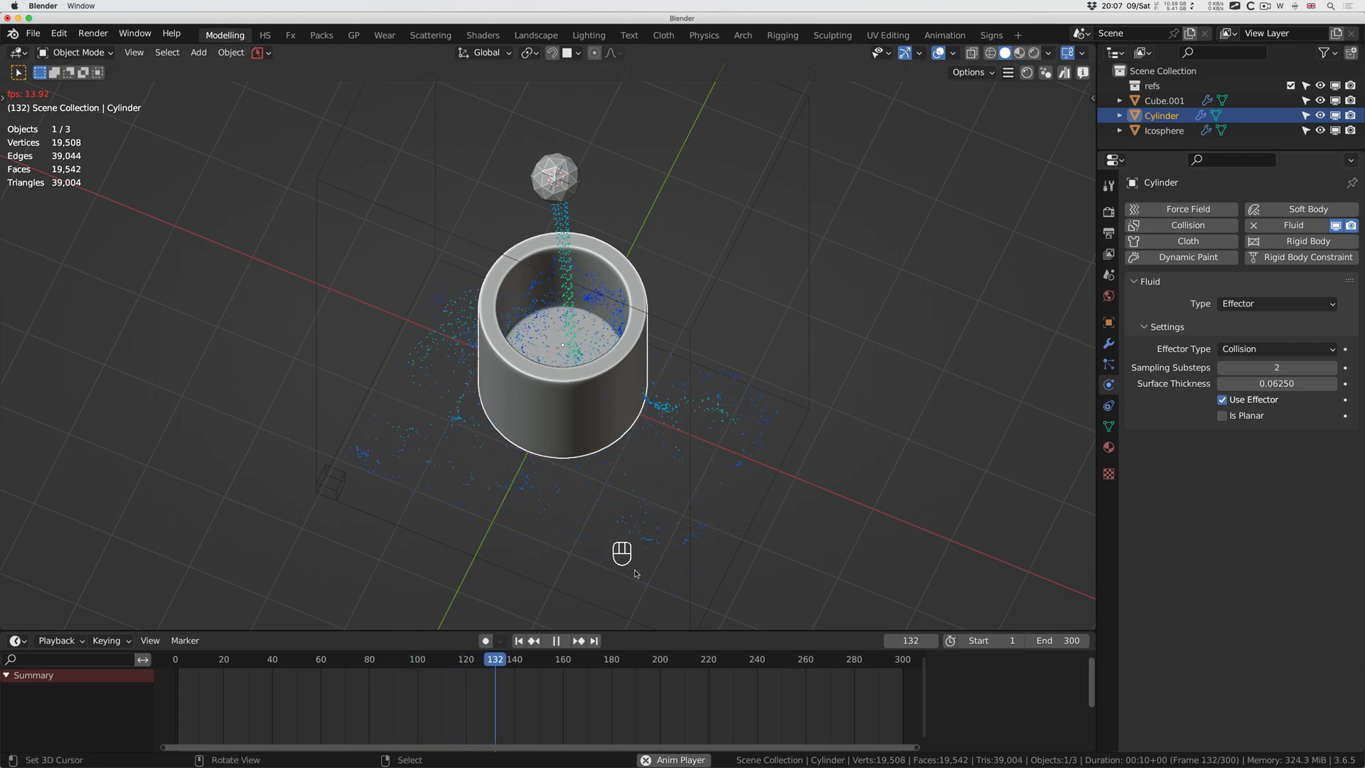
pyautogui.click(556, 641)
pyautogui.click(519, 642)
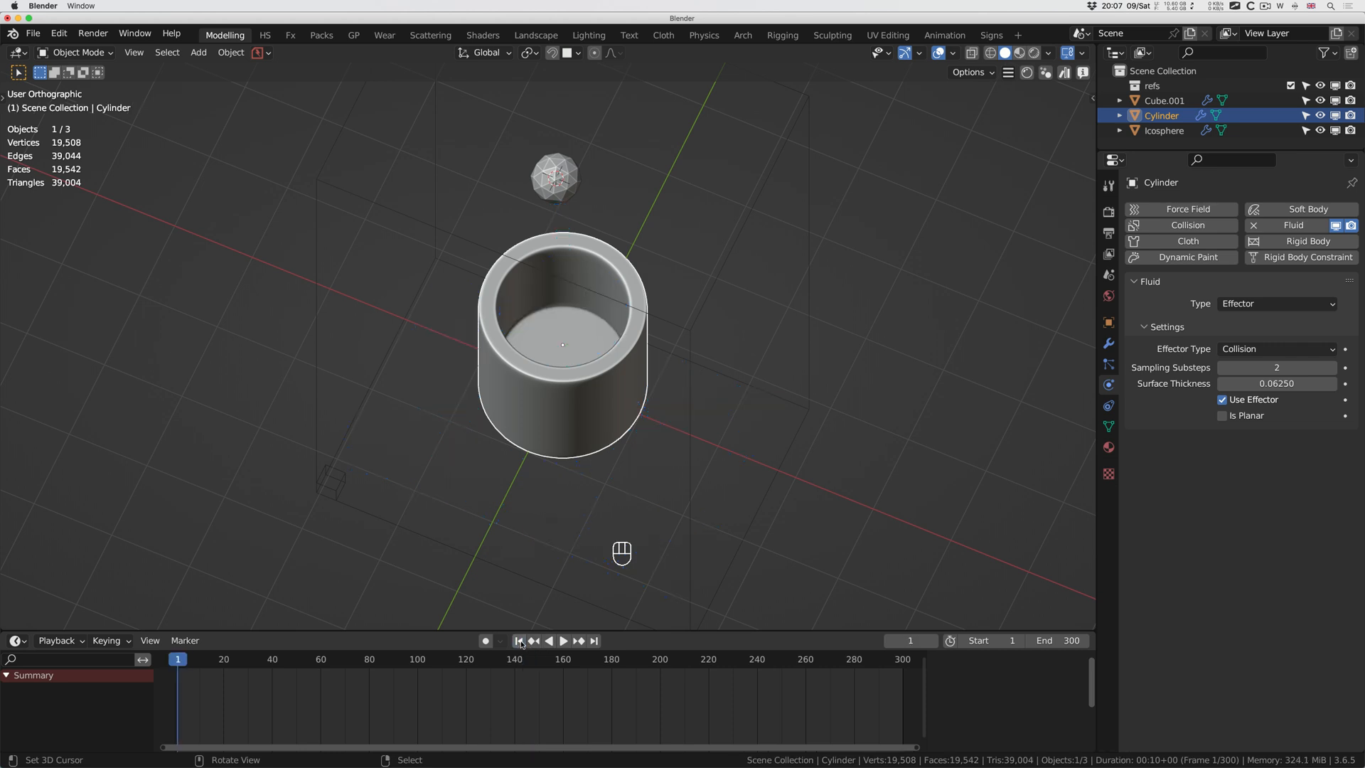
pyautogui.click(564, 641)
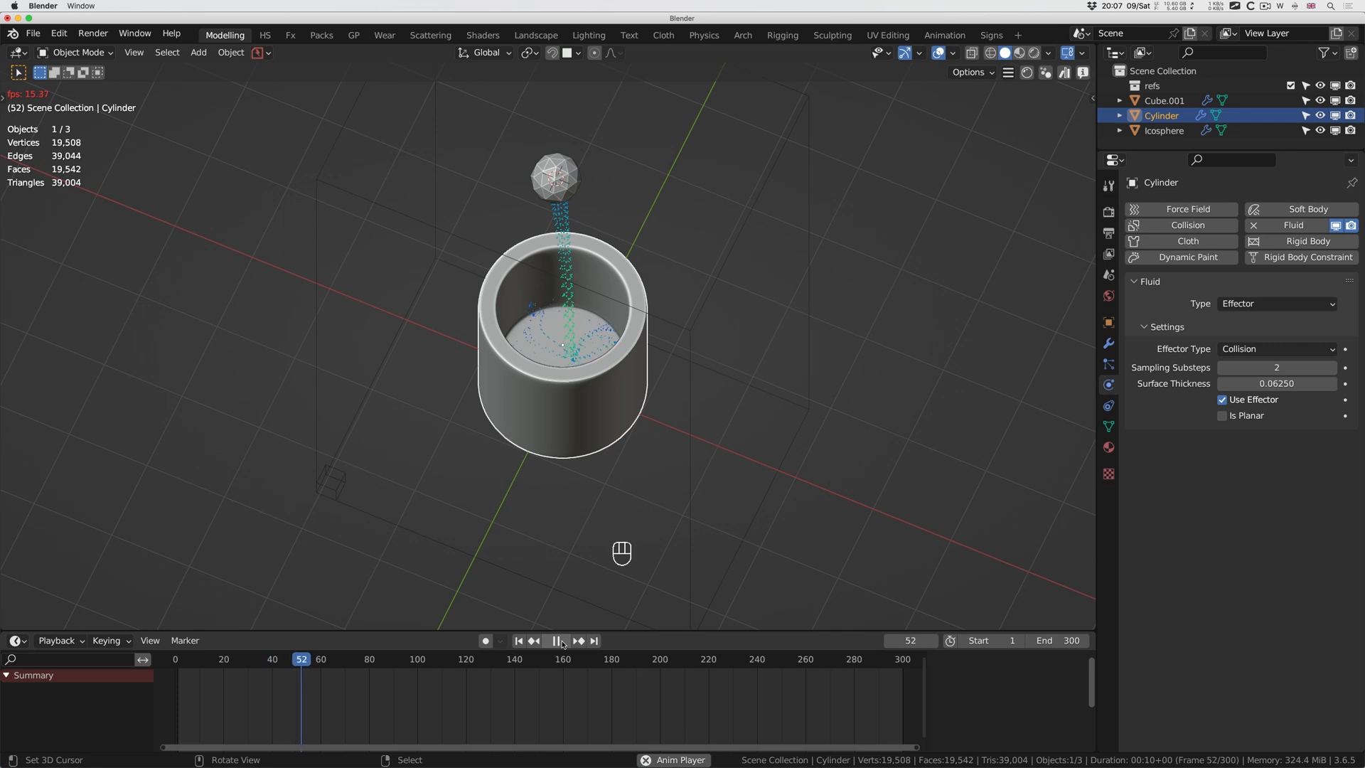
pyautogui.moveTo(548, 462); pyautogui.dragTo(569, 390, button='middle')
pyautogui.scroll(-5, 570, 392)
pyautogui.scroll(4, 569, 391)
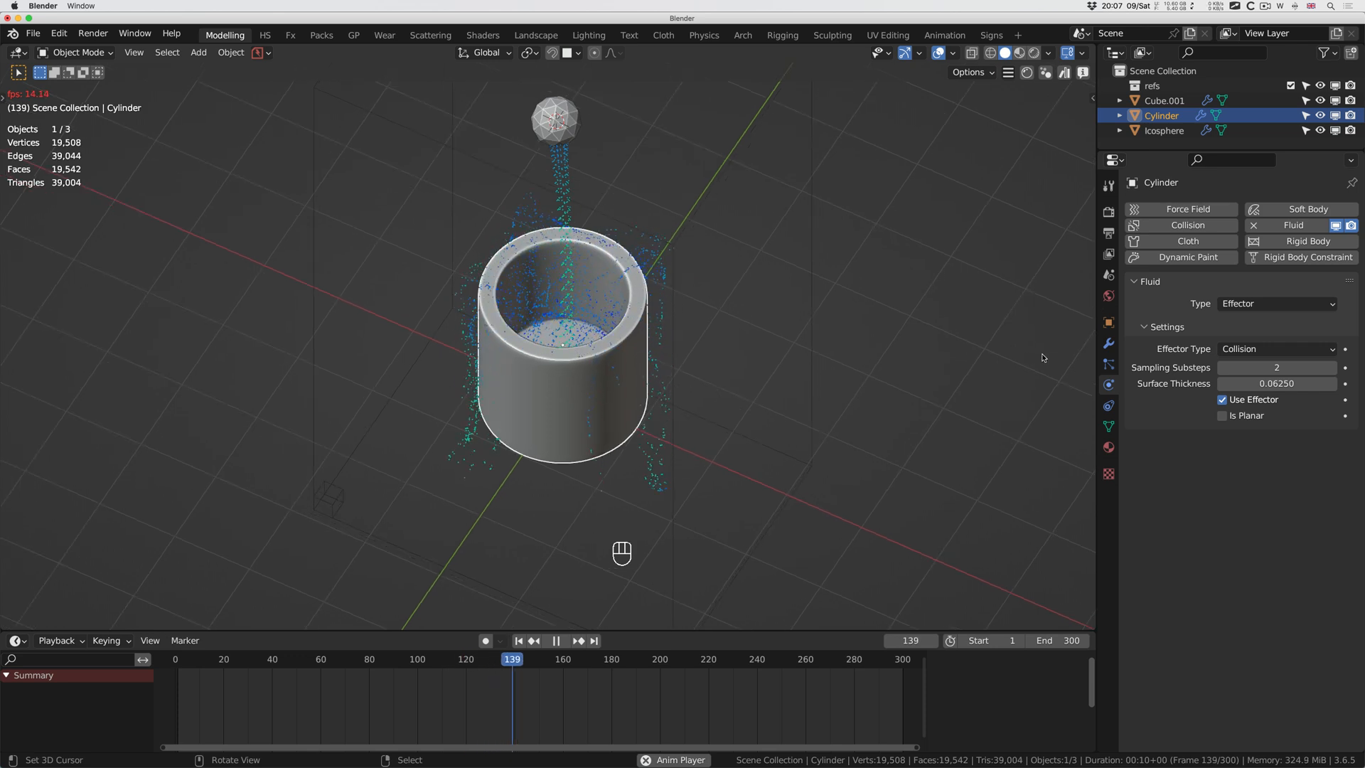
# Set the container effector's sampling substeps to 1 and restart the simulation from frame 1.
pyautogui.click(1226, 364)
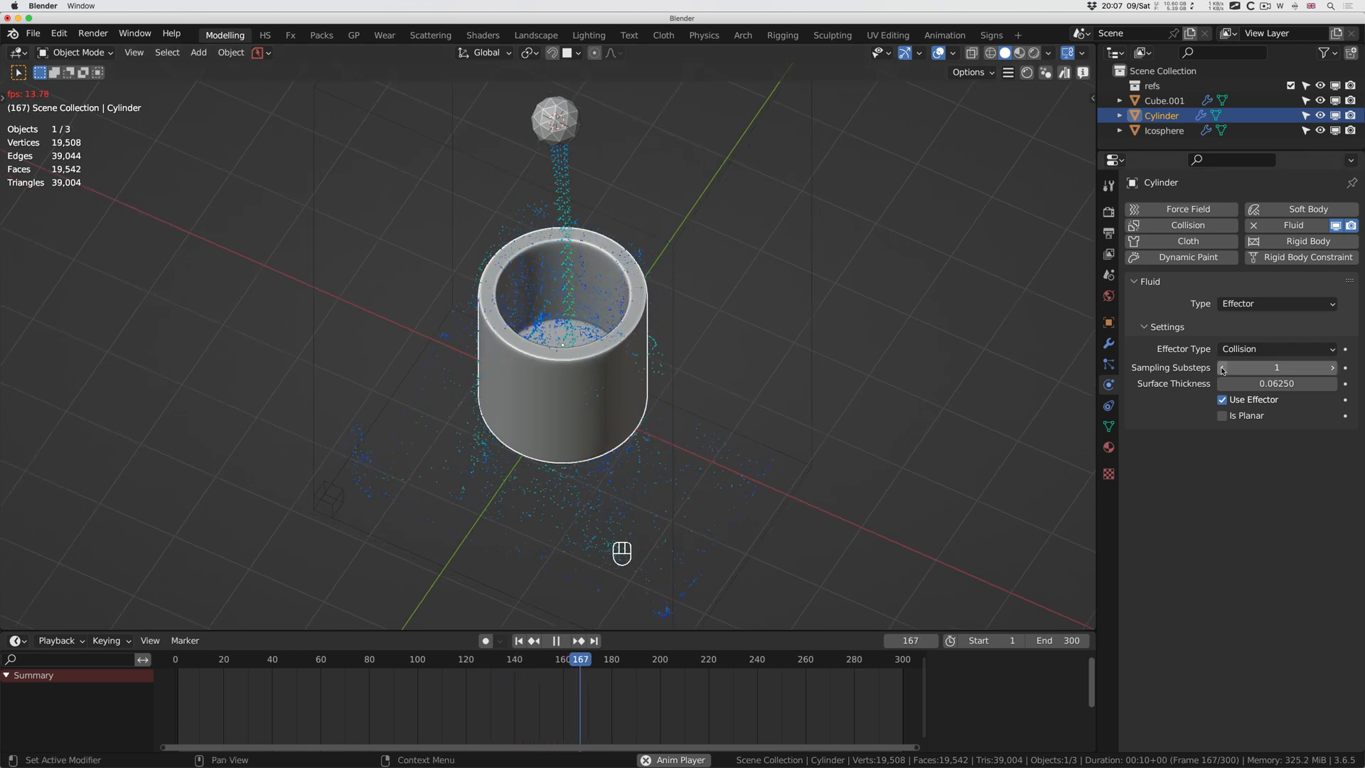
pyautogui.press('space')
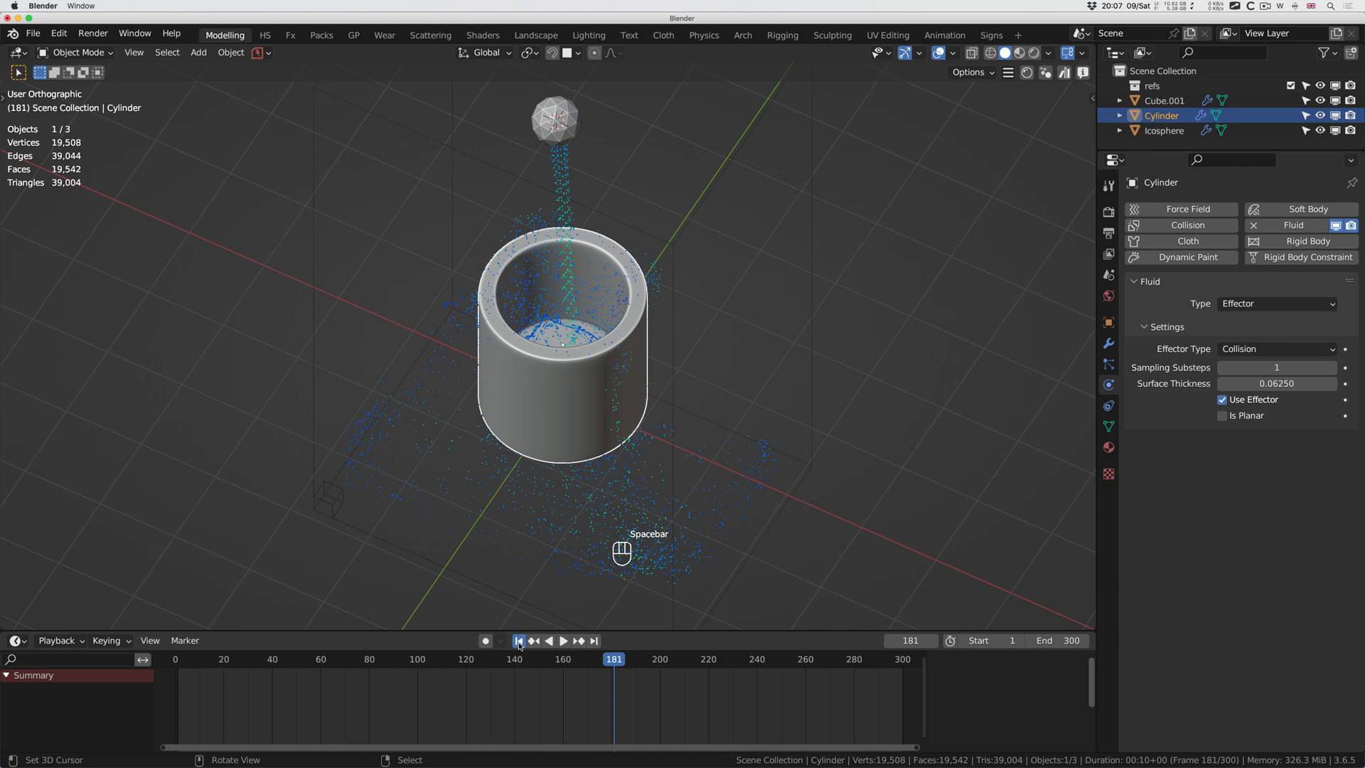
pyautogui.click(519, 641)
pyautogui.click(563, 641)
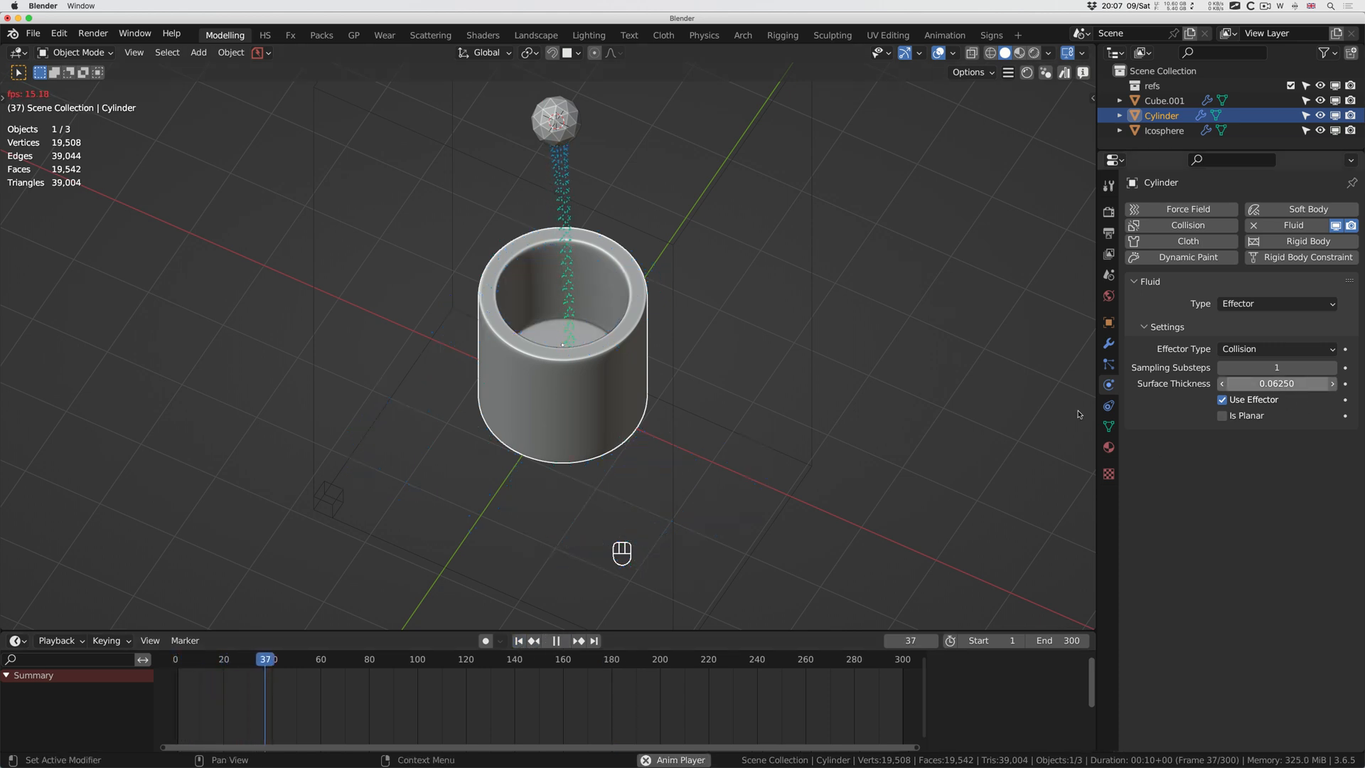
# Examine from several angles how the liquid fills and spills over the container, and stop playback.
pyautogui.scroll(3, 609, 371)
pyautogui.scroll(-5, 610, 370)
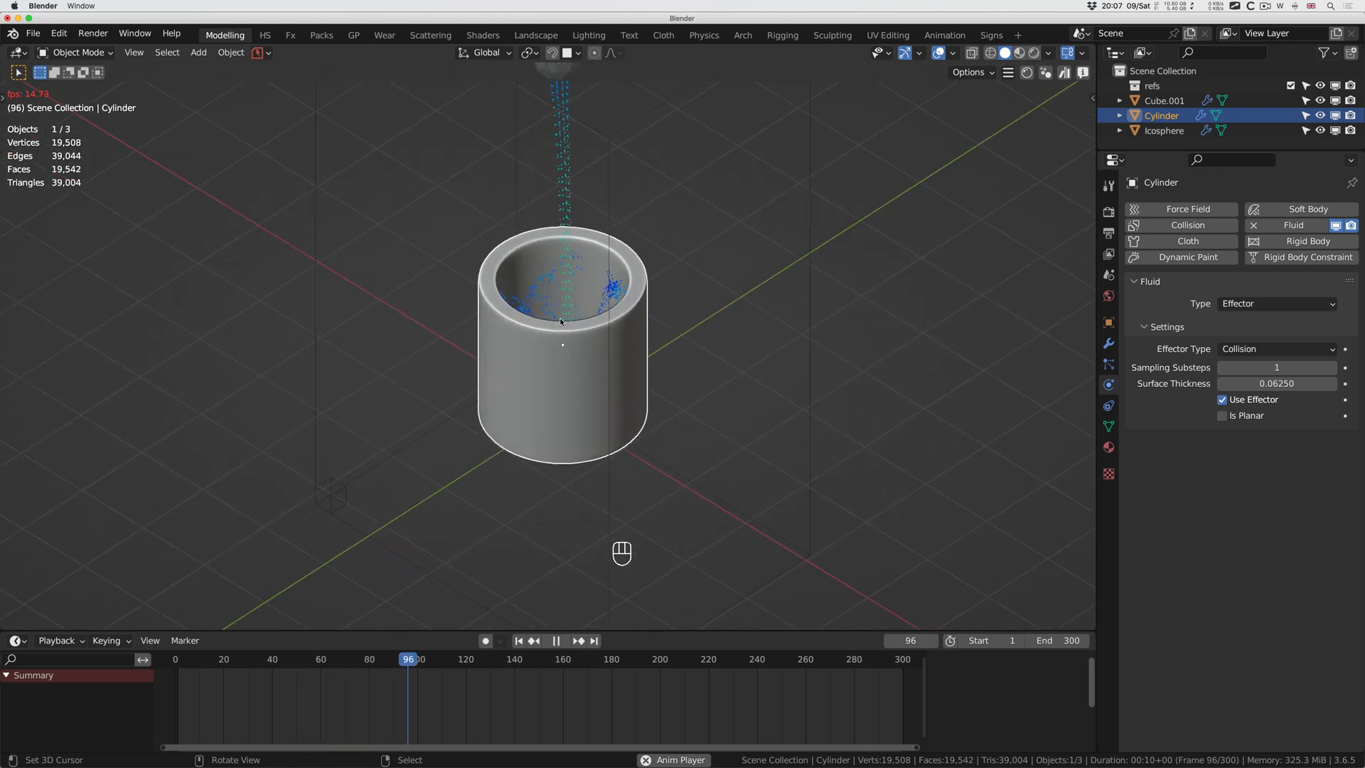
pyautogui.scroll(3, 560, 317)
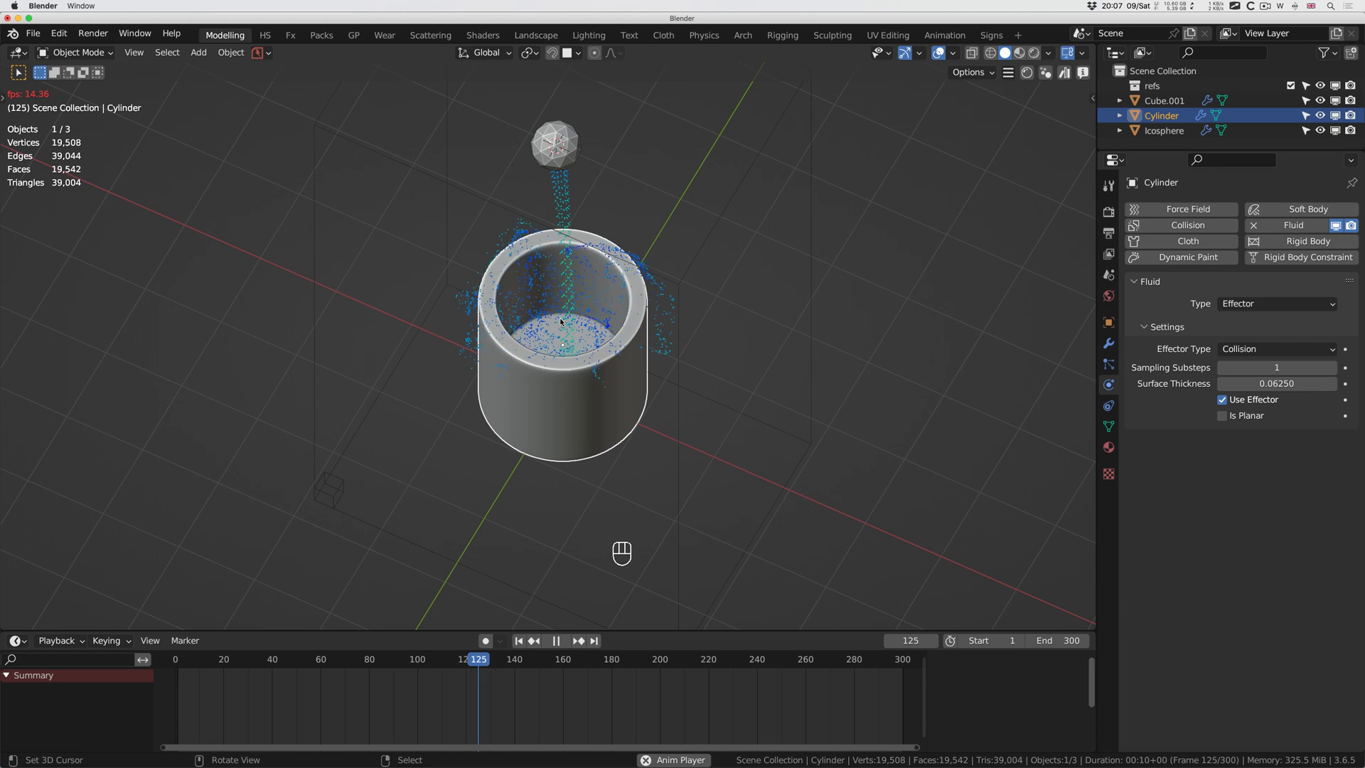
pyautogui.scroll(-5, 560, 321)
pyautogui.keyDown('shift'); pyautogui.scroll(3, 560, 322); pyautogui.keyUp('shift')
pyautogui.hscroll(-3, 560, 322)
pyautogui.keyDown('shift'); pyautogui.scroll(2, 560, 321); pyautogui.keyUp('shift')
pyautogui.hscroll(-2, 561, 322)
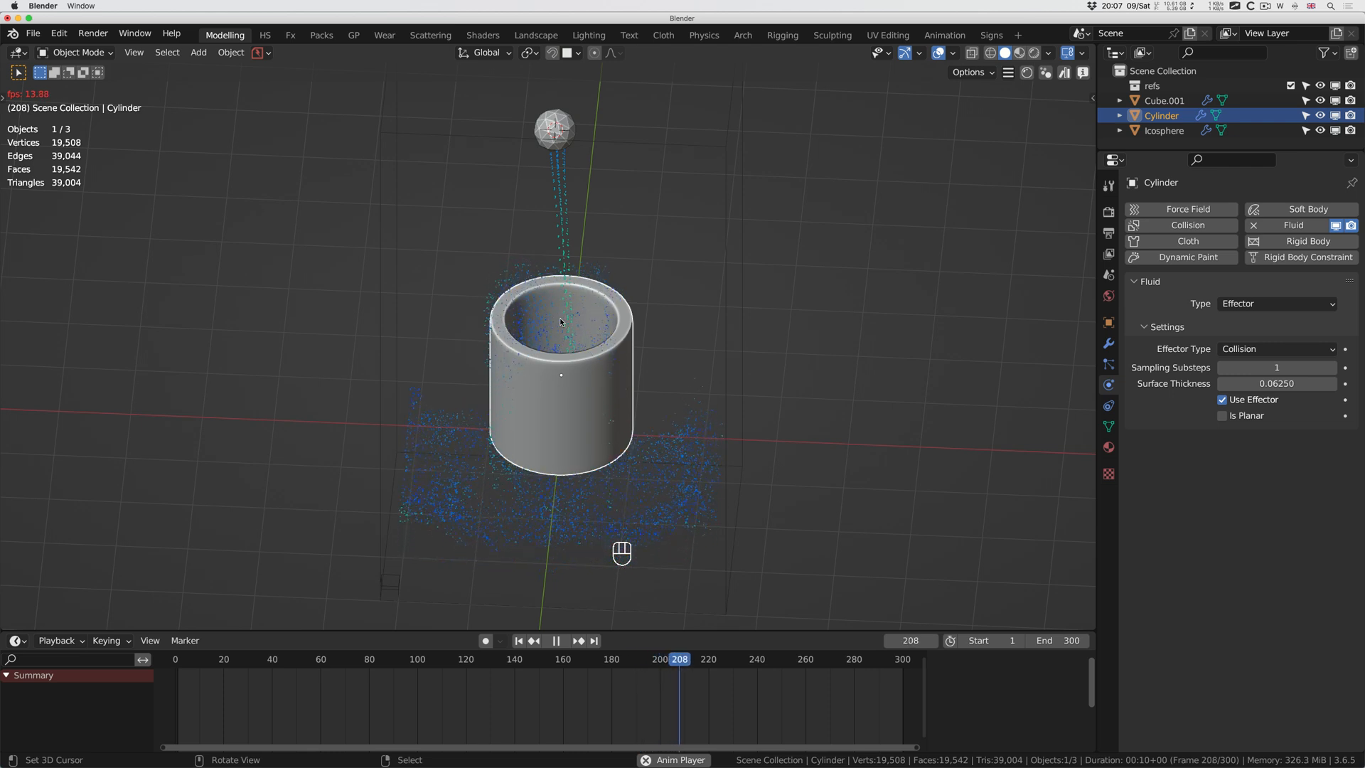
pyautogui.press('space')
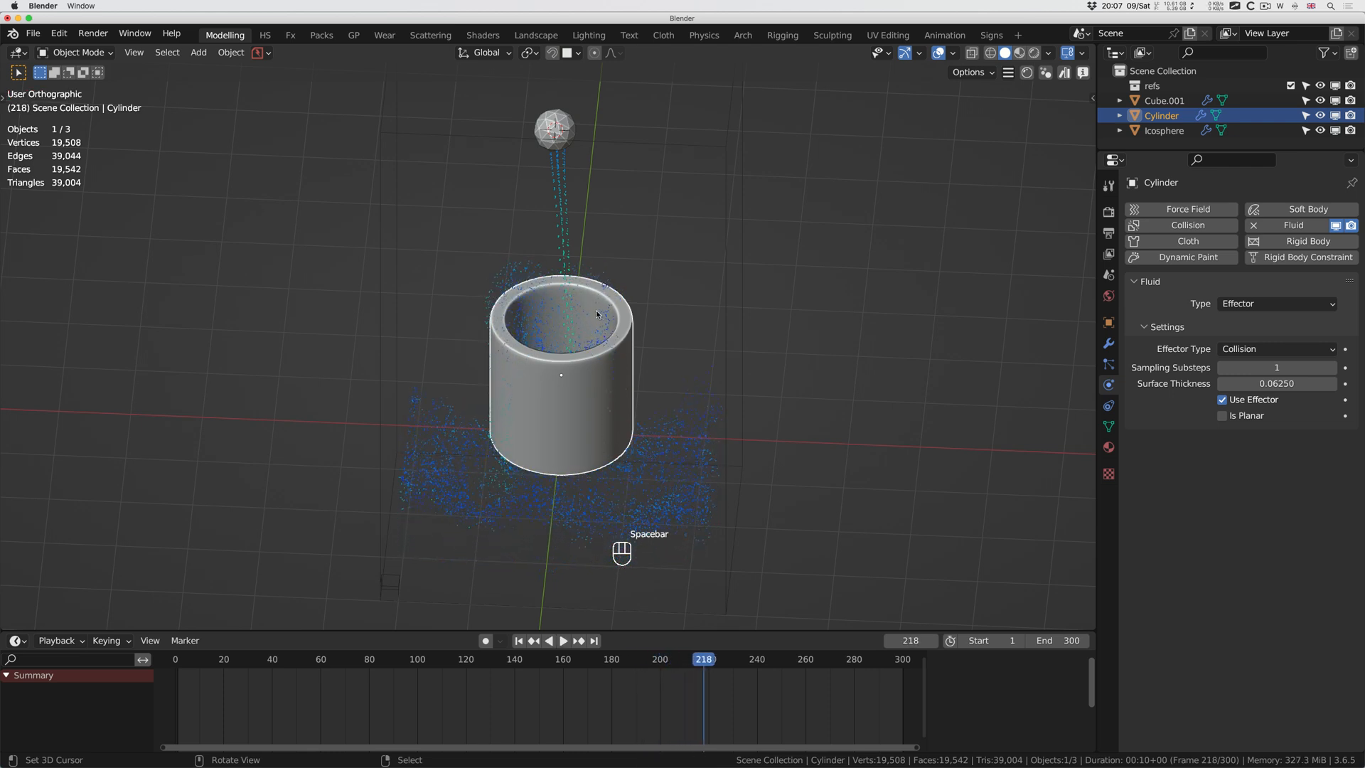
# Try the Is Planar option on the icosphere's mesh flow source, replay the simulation from frame 1, and rewind it.
pyautogui.click(563, 128)
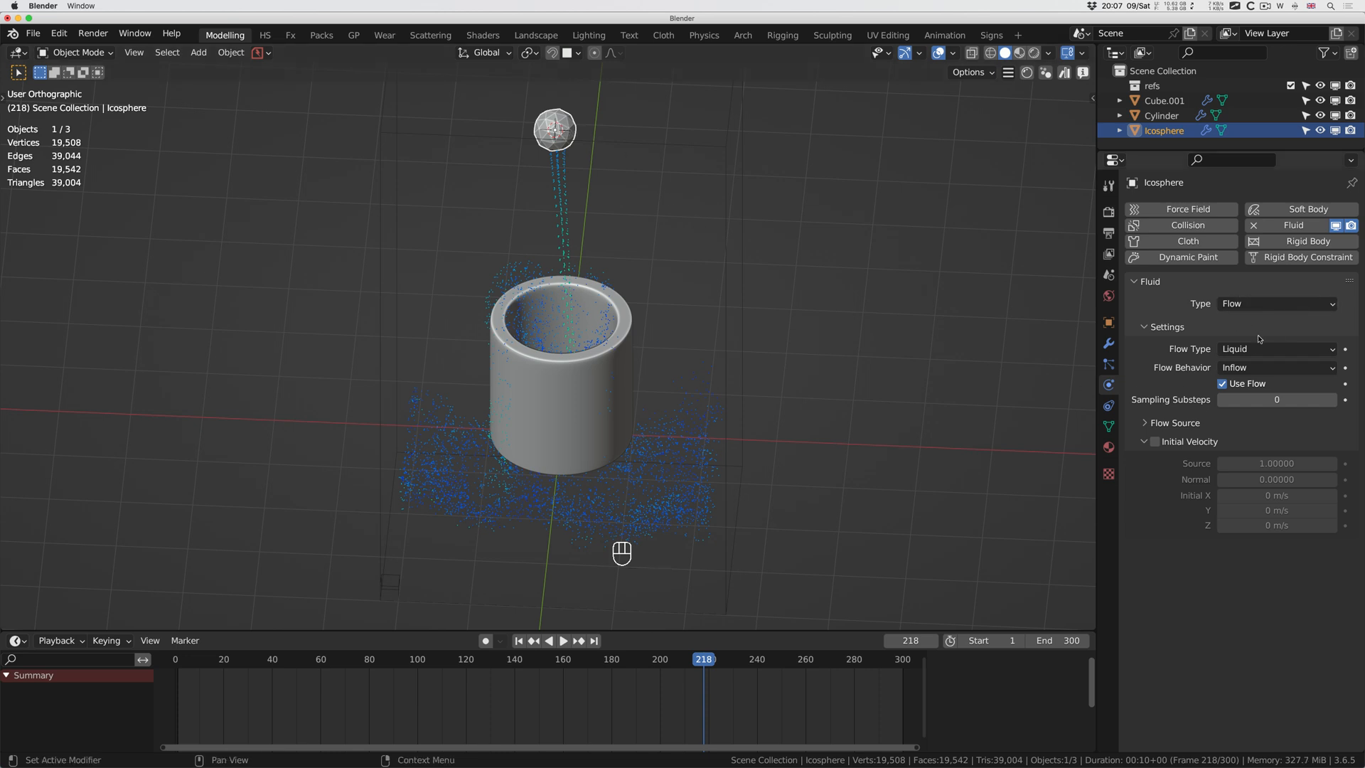
pyautogui.click(1146, 424)
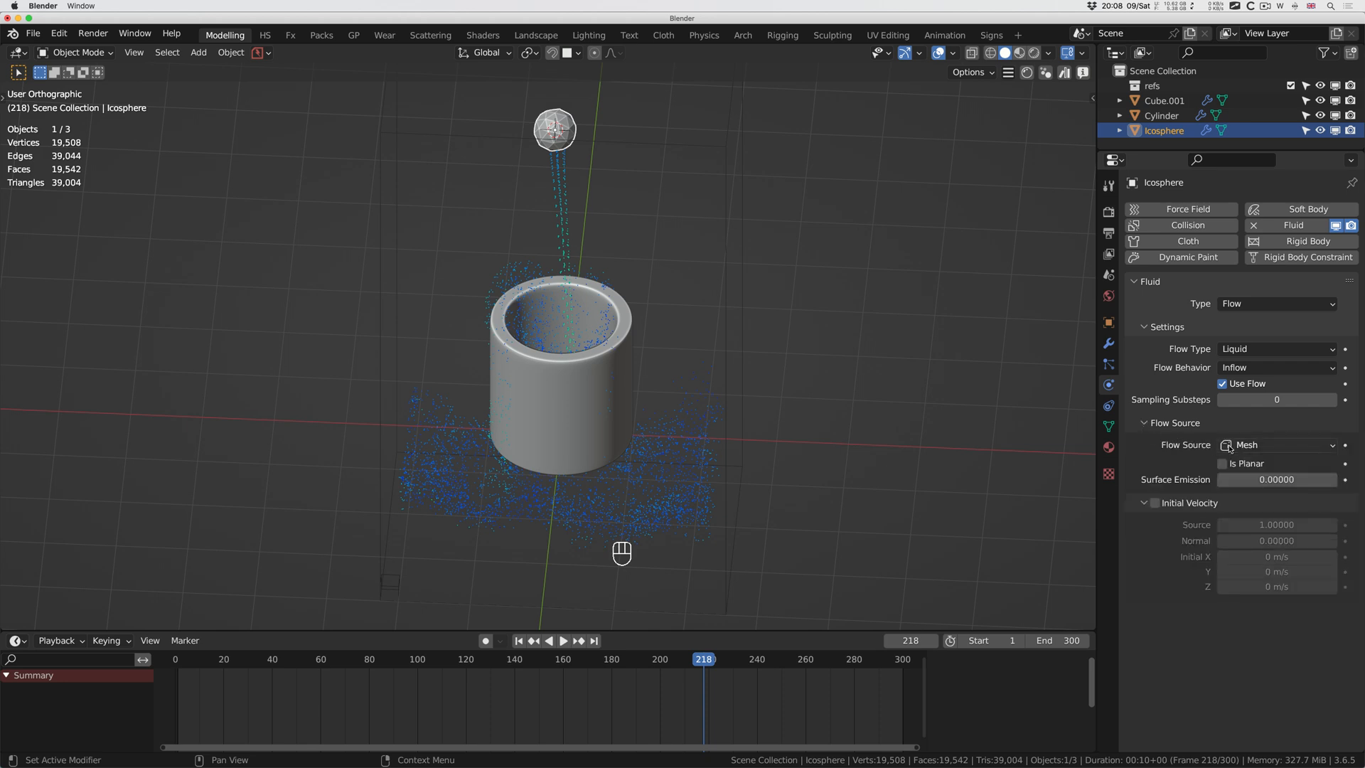
pyautogui.click(1229, 445)
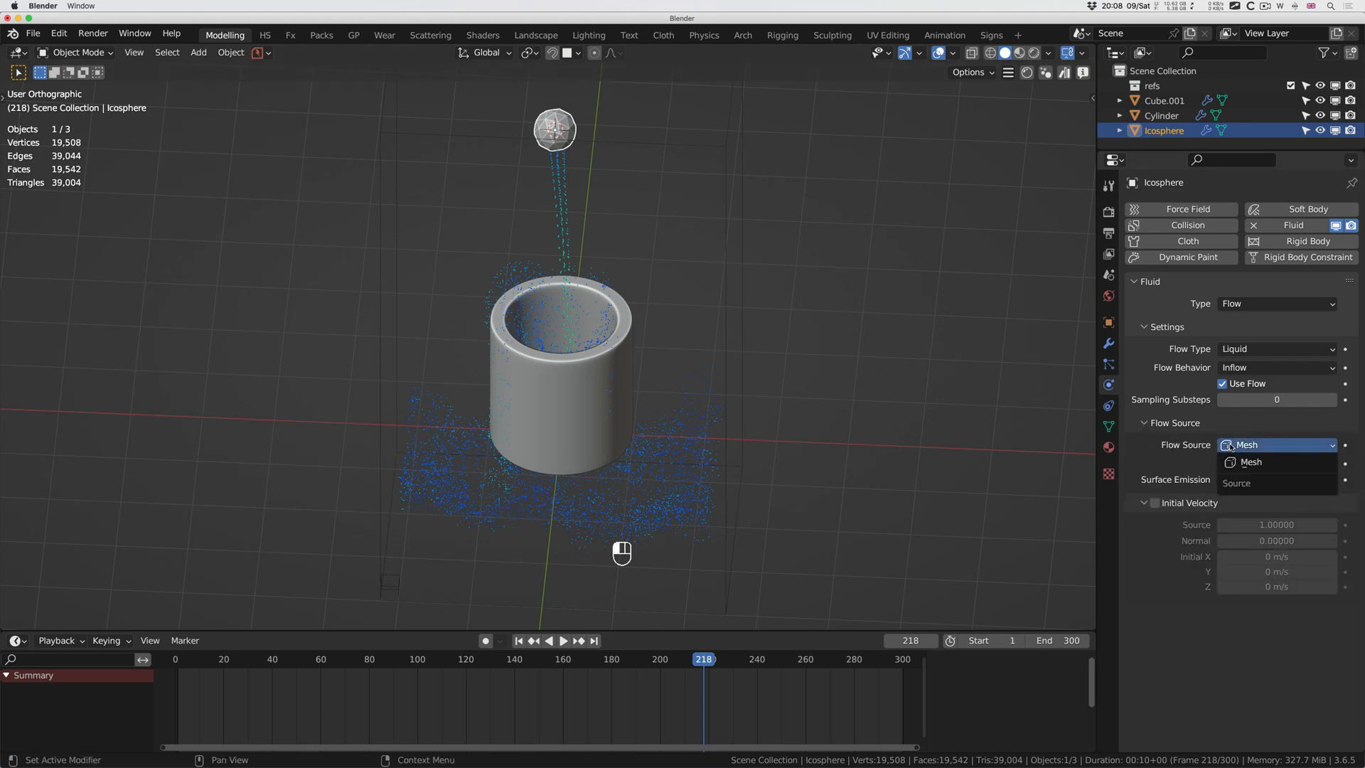
pyautogui.click(1214, 448)
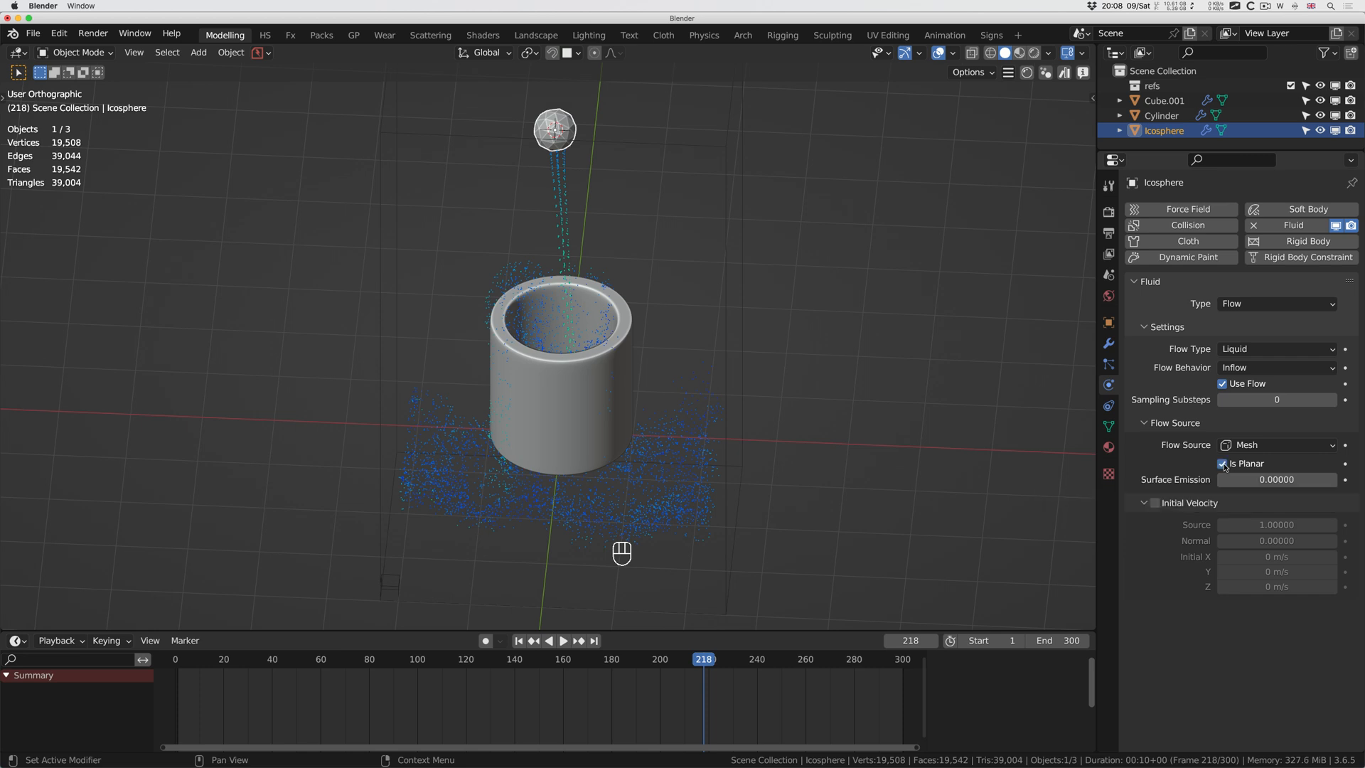
pyautogui.click(518, 642)
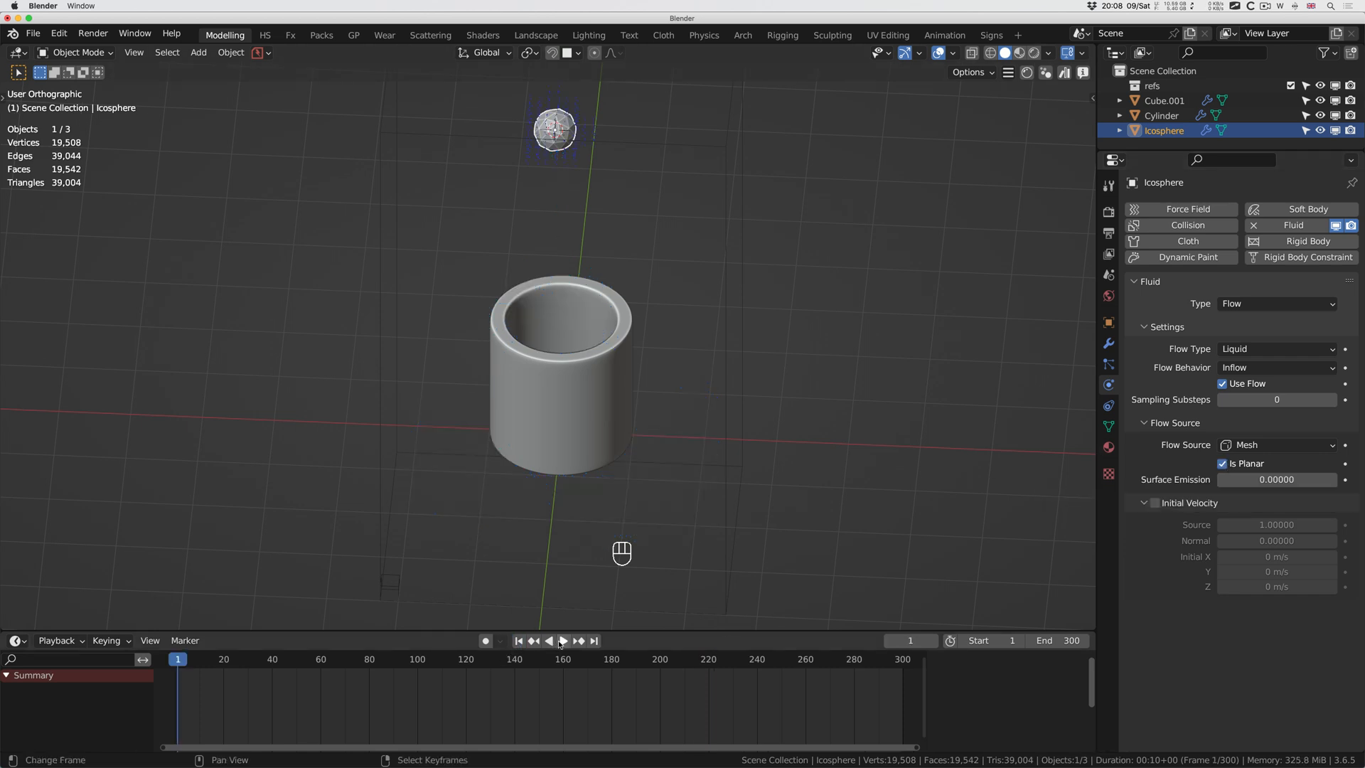
pyautogui.click(562, 641)
pyautogui.moveTo(568, 270); pyautogui.dragTo(553, 219, button='middle')
pyautogui.hscroll(-3, 538, 208)
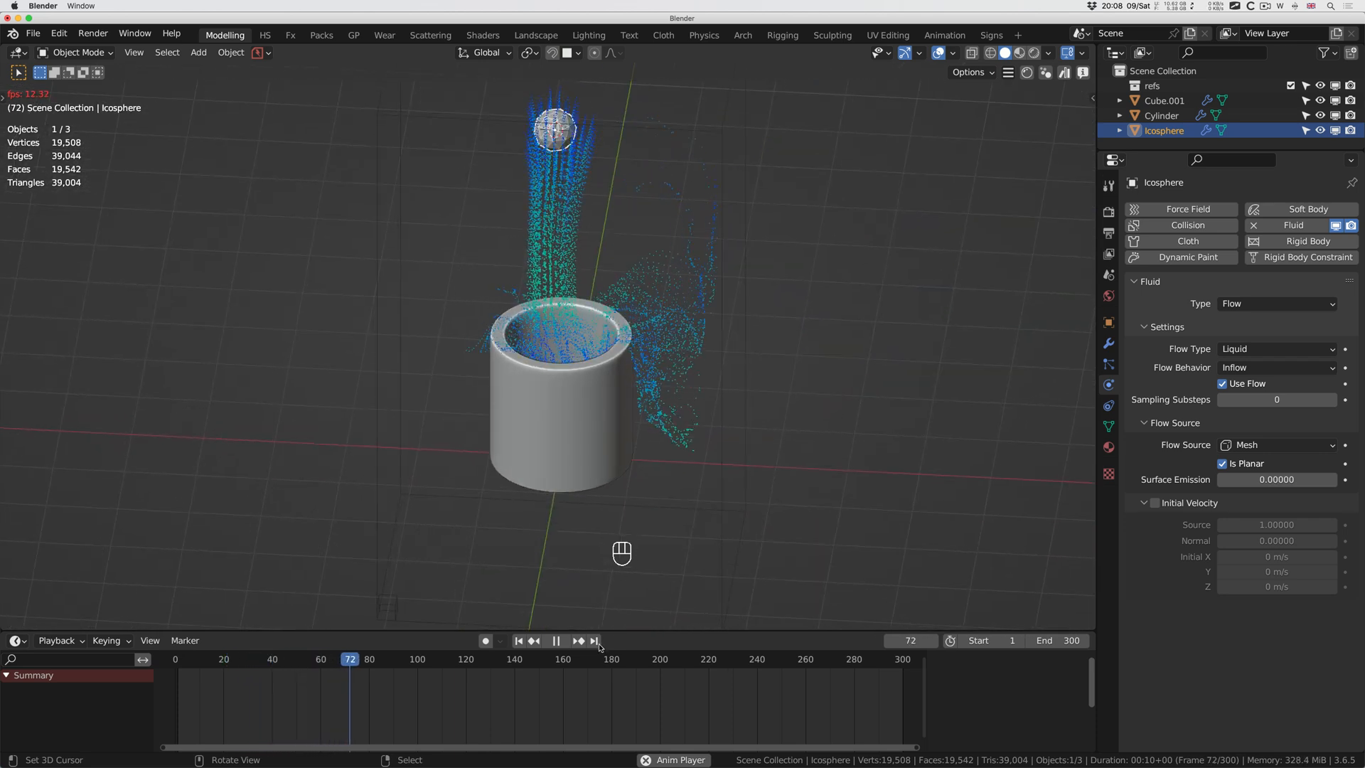
pyautogui.click(556, 640)
pyautogui.click(519, 640)
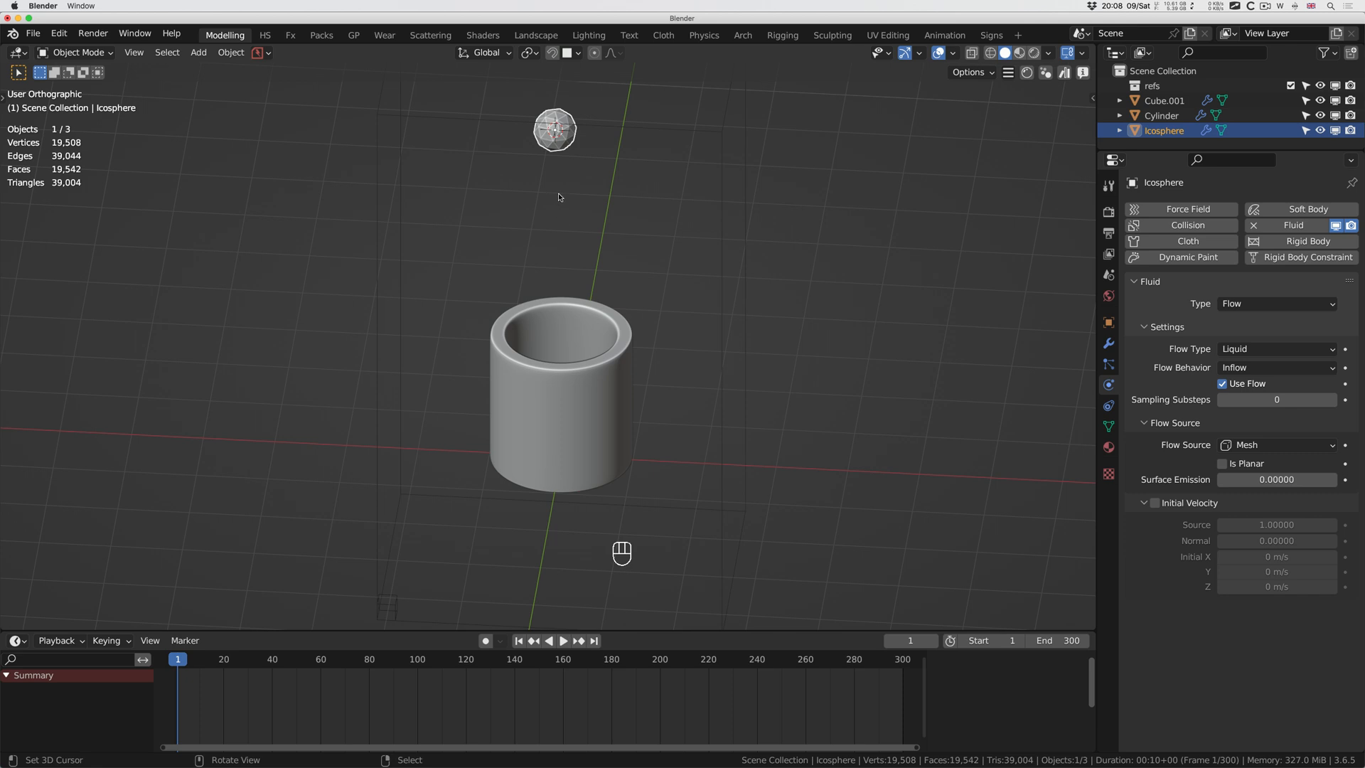
# Duplicate the container and move the copy about 4.61 m up along Z, around the icosphere.
pyautogui.keyDown('shift'); pyautogui.scroll(5, 563, 196); pyautogui.keyUp('shift')
pyautogui.hscroll(5, 563, 197)
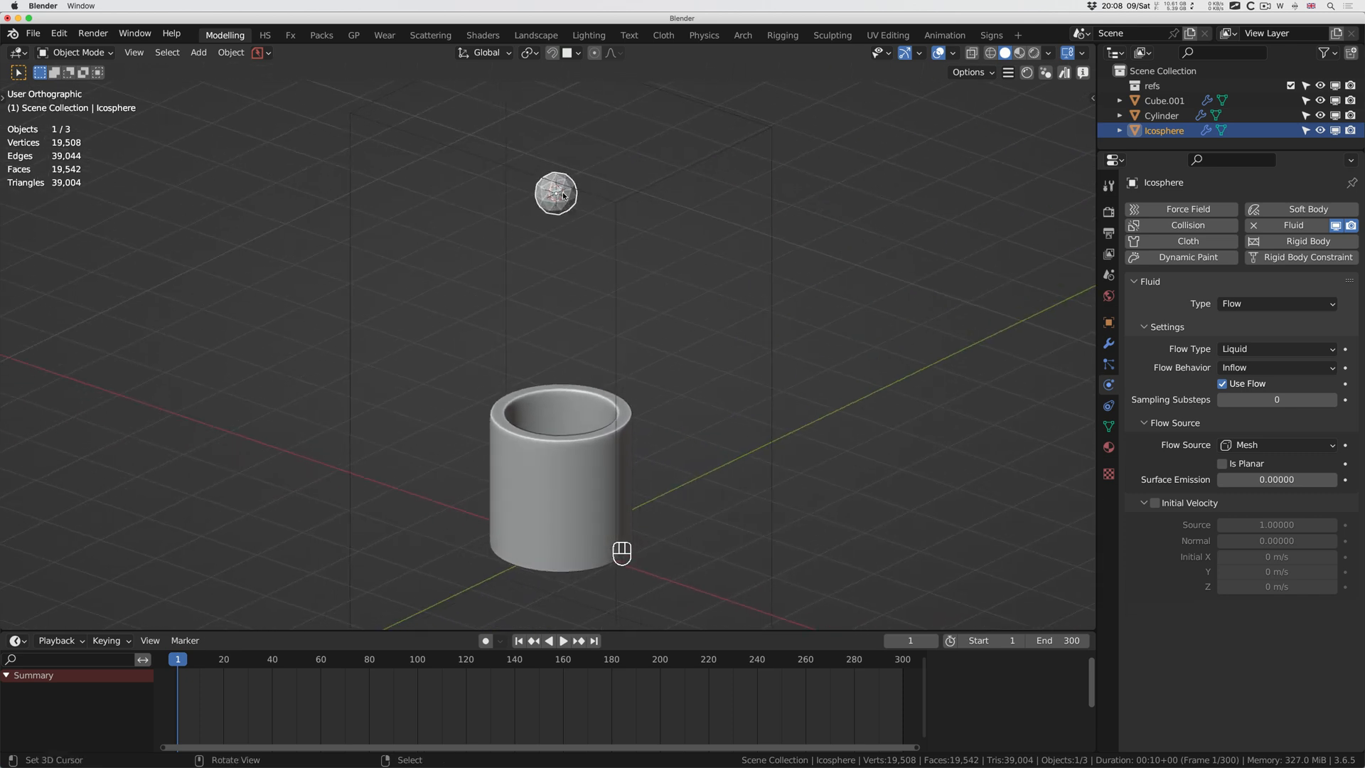
pyautogui.keyDown('shift'); pyautogui.scroll(3, 563, 197); pyautogui.keyUp('shift')
pyautogui.keyDown('shift'); pyautogui.scroll(4, 563, 196); pyautogui.keyUp('shift')
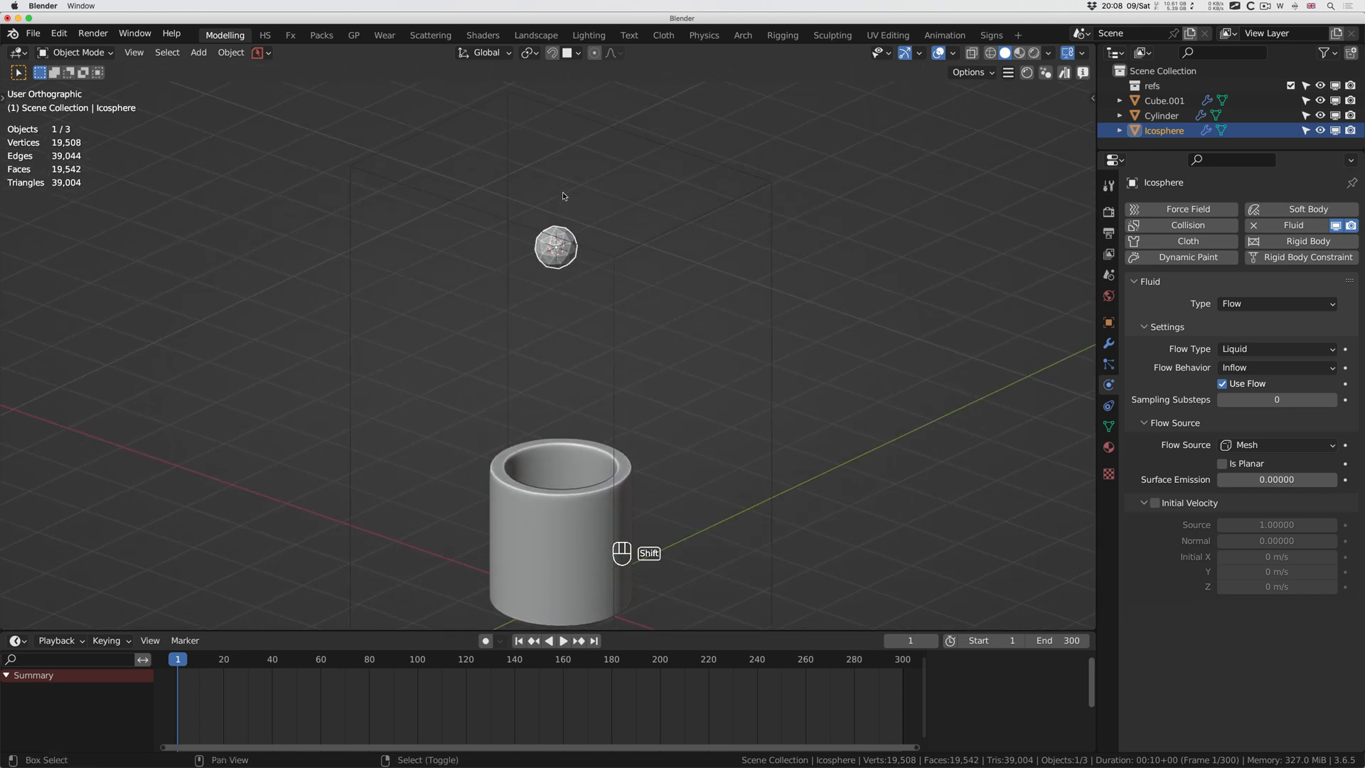
pyautogui.click(565, 520)
pyautogui.hotkey('shift', 'd')
pyautogui.press('z')
pyautogui.click(574, 232)
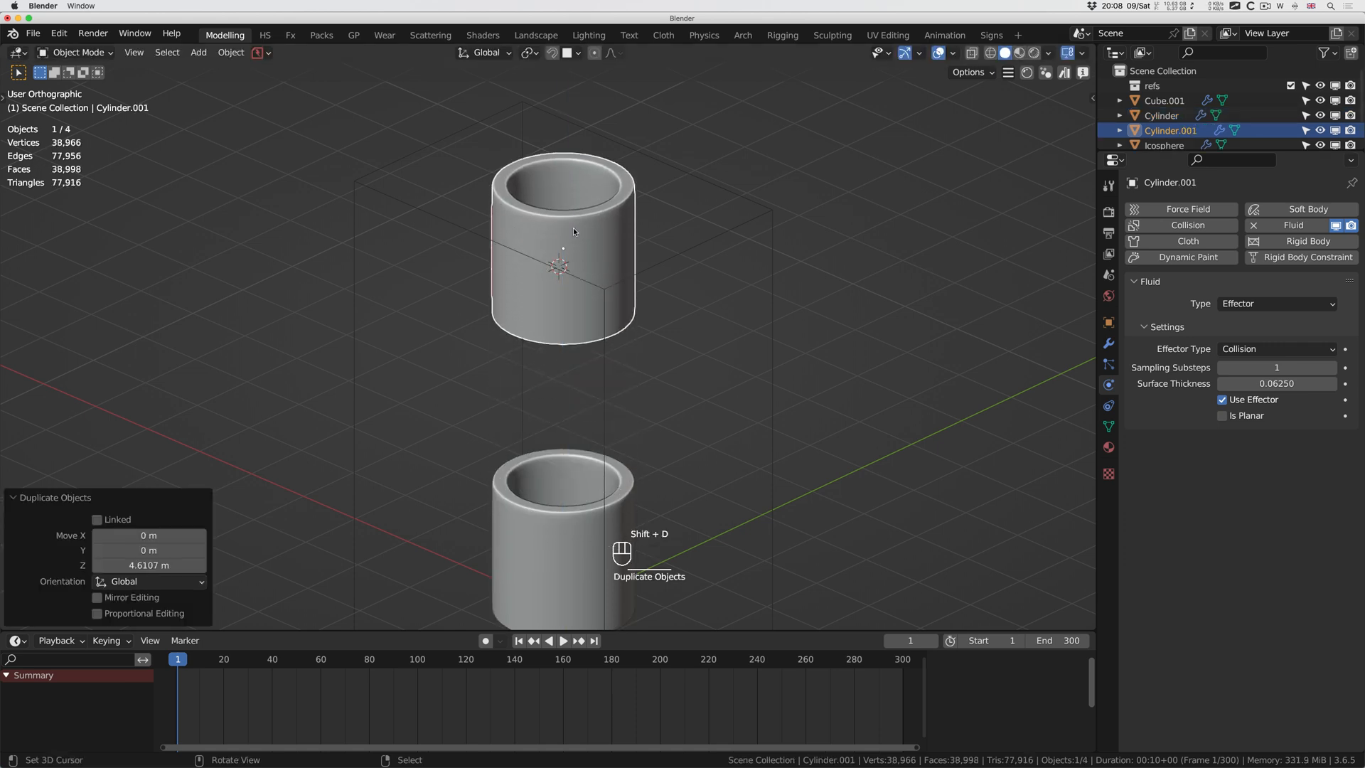
# Rotate the duplicated container 180° about Y so it opens downward, and scale it to about 0.633.
pyautogui.write('ry180')
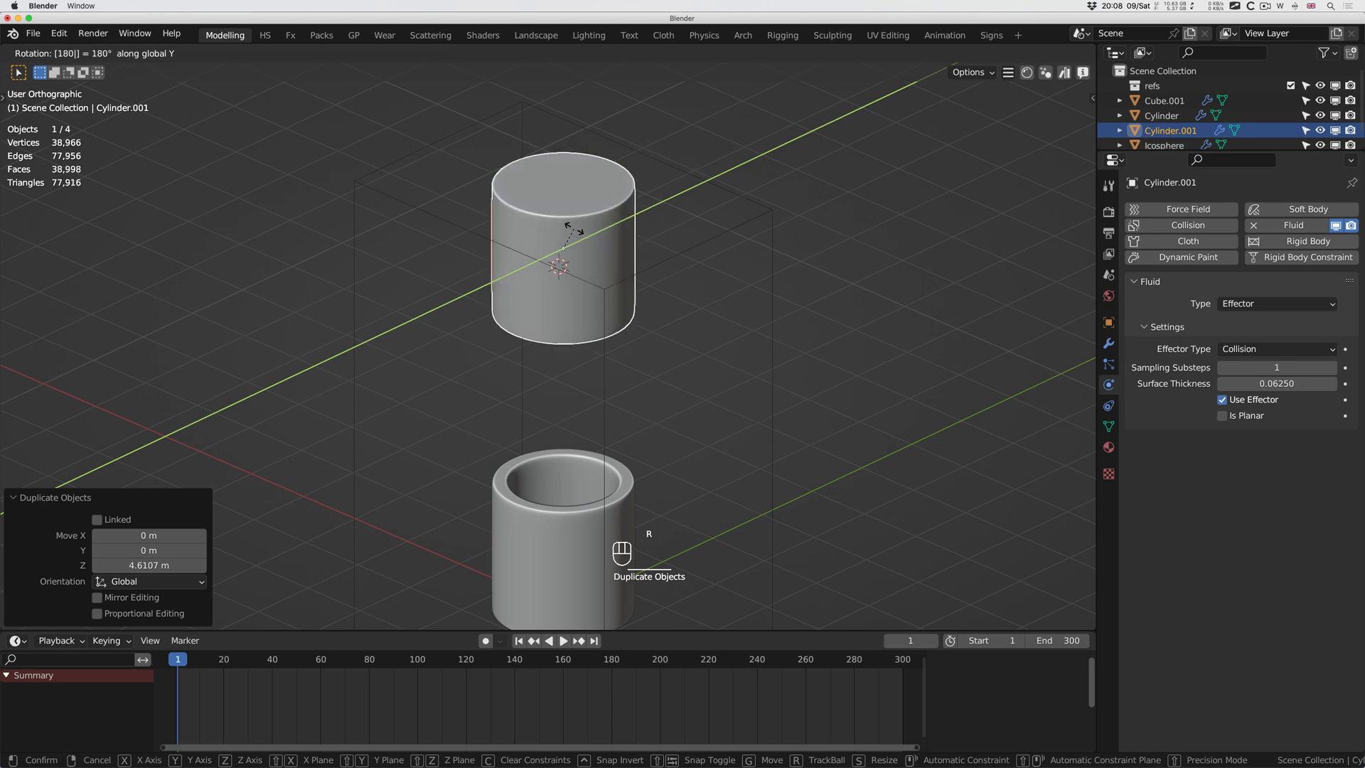
pyautogui.click(573, 228)
pyautogui.press('s')
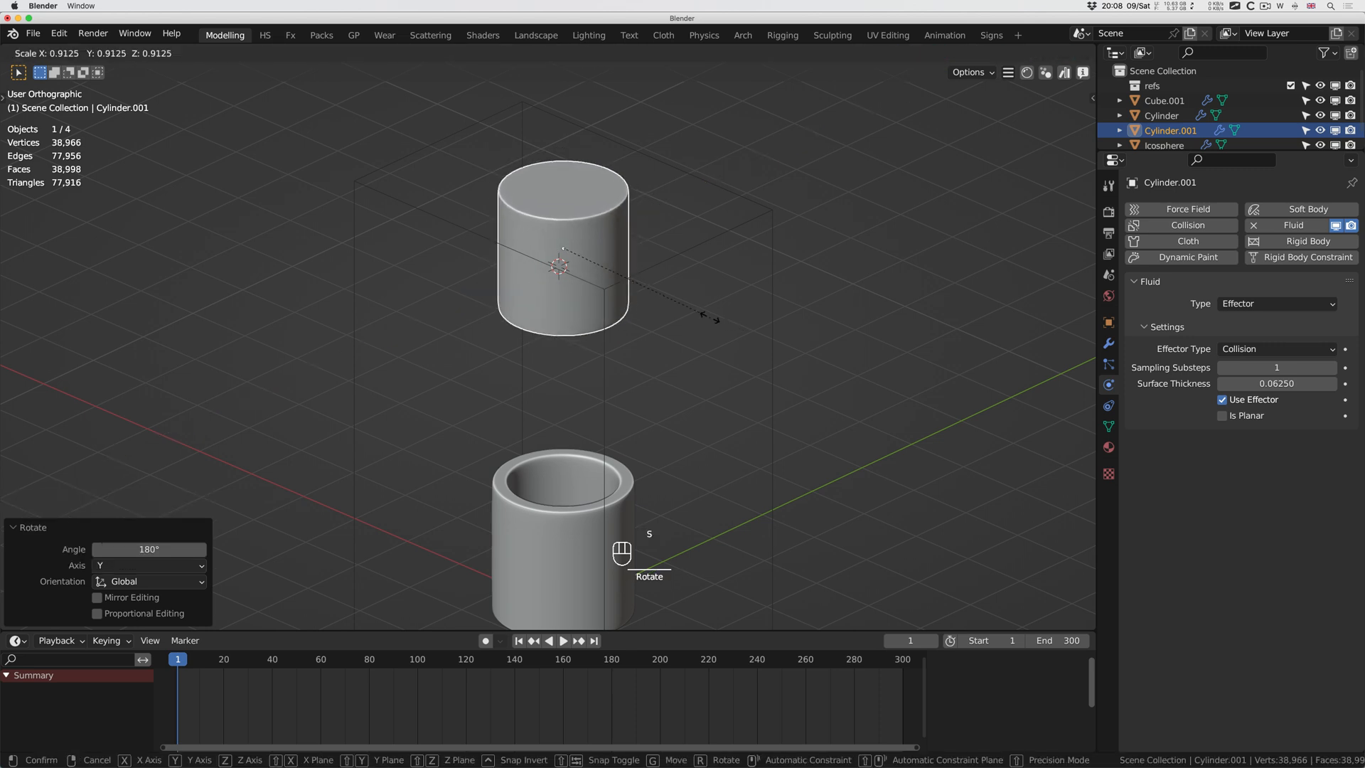
pyautogui.click(669, 308)
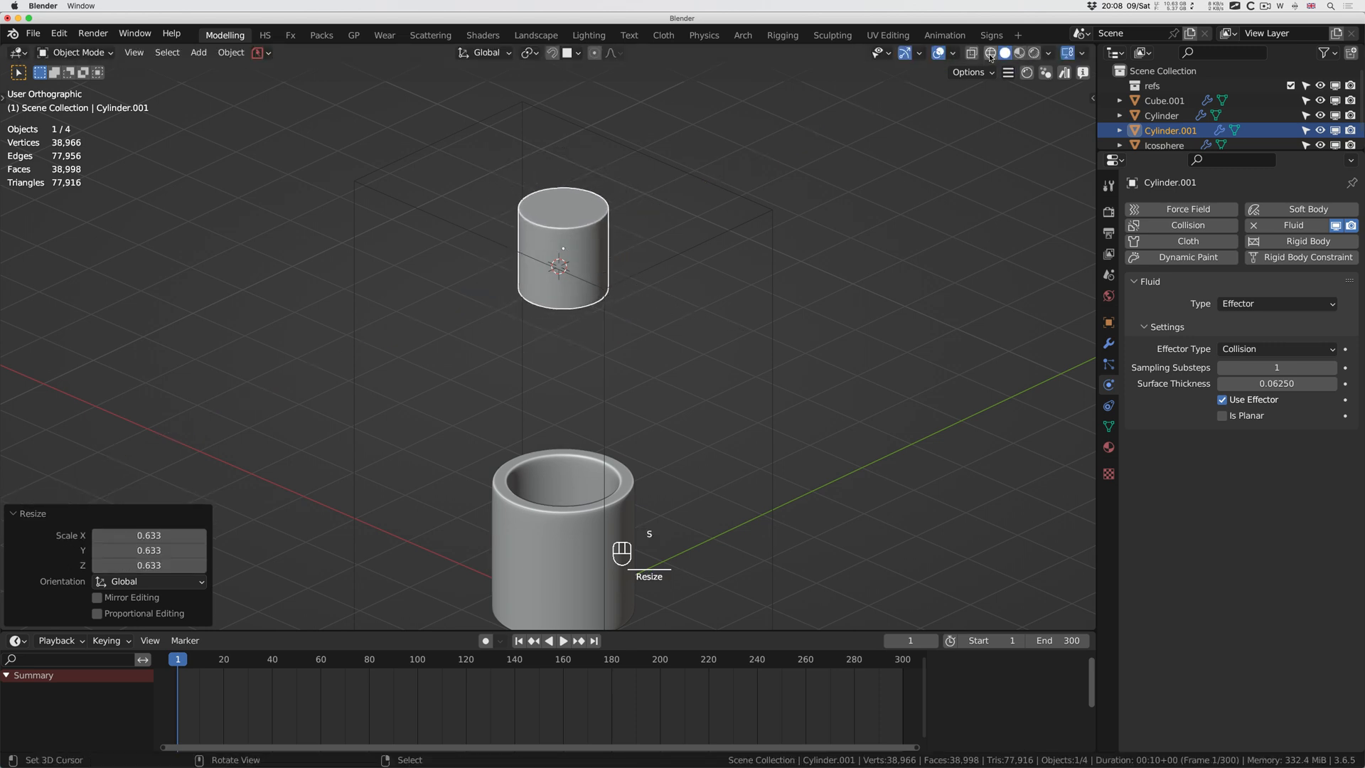
# Check the inverted duplicate's position around the icosphere in wireframe, and switch to Material Preview shading.
pyautogui.click(990, 54)
pyautogui.keyDown('ctrl'); pyautogui.scroll(3, 576, 283); pyautogui.keyUp('ctrl')
pyautogui.scroll(-5, 576, 283)
pyautogui.scroll(5, 576, 283)
pyautogui.hscroll(-5, 575, 282)
pyautogui.scroll(-5, 575, 282)
pyautogui.scroll(5, 575, 282)
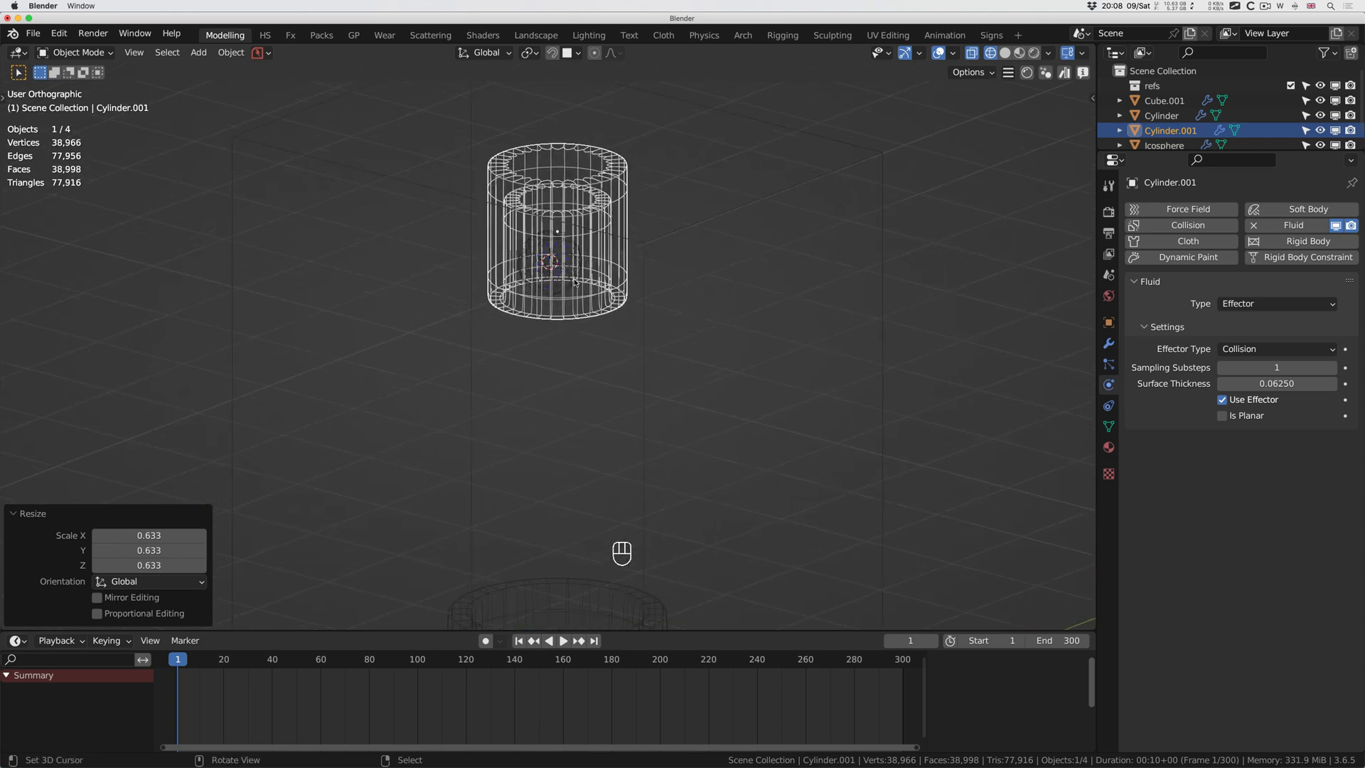
pyautogui.click(1018, 53)
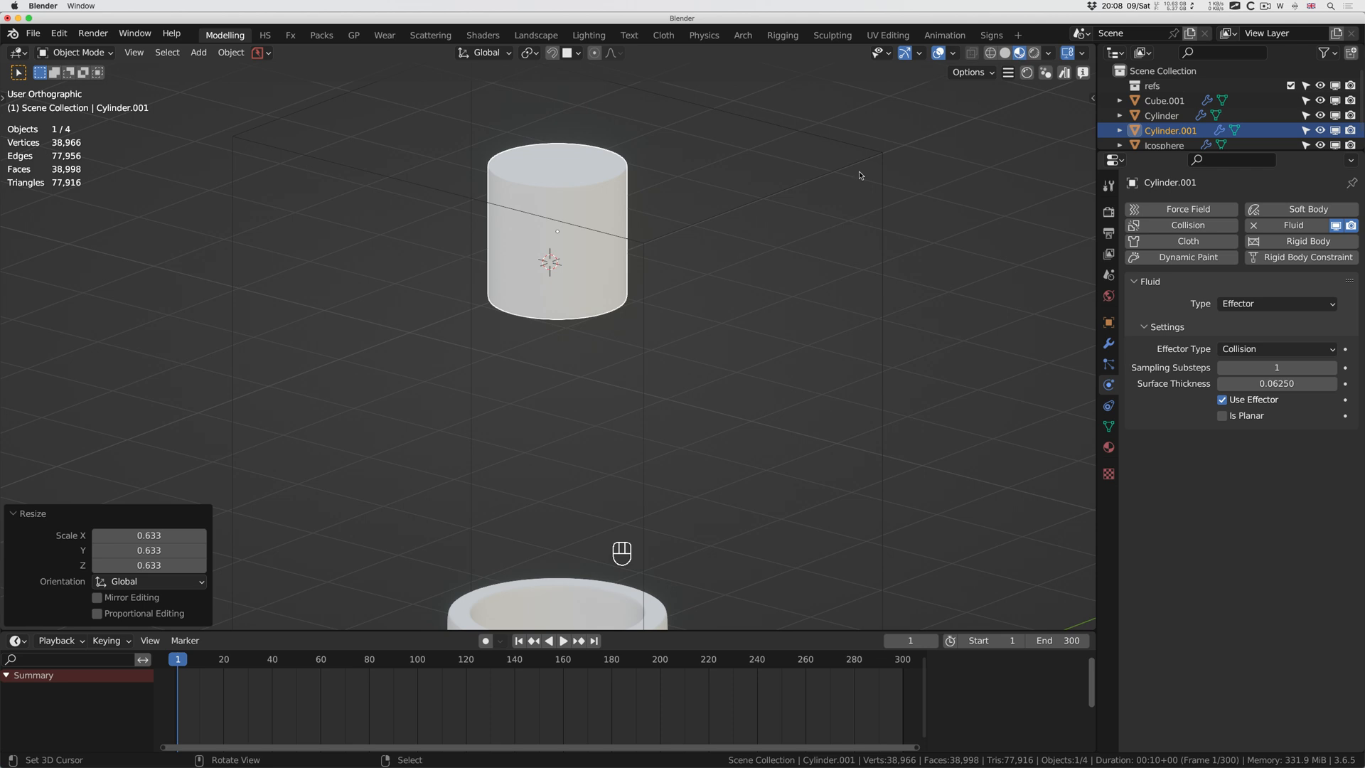
# Switch the viewport to Solid shading and play the simulation with the inverted cylinder above the container.
pyautogui.click(1005, 53)
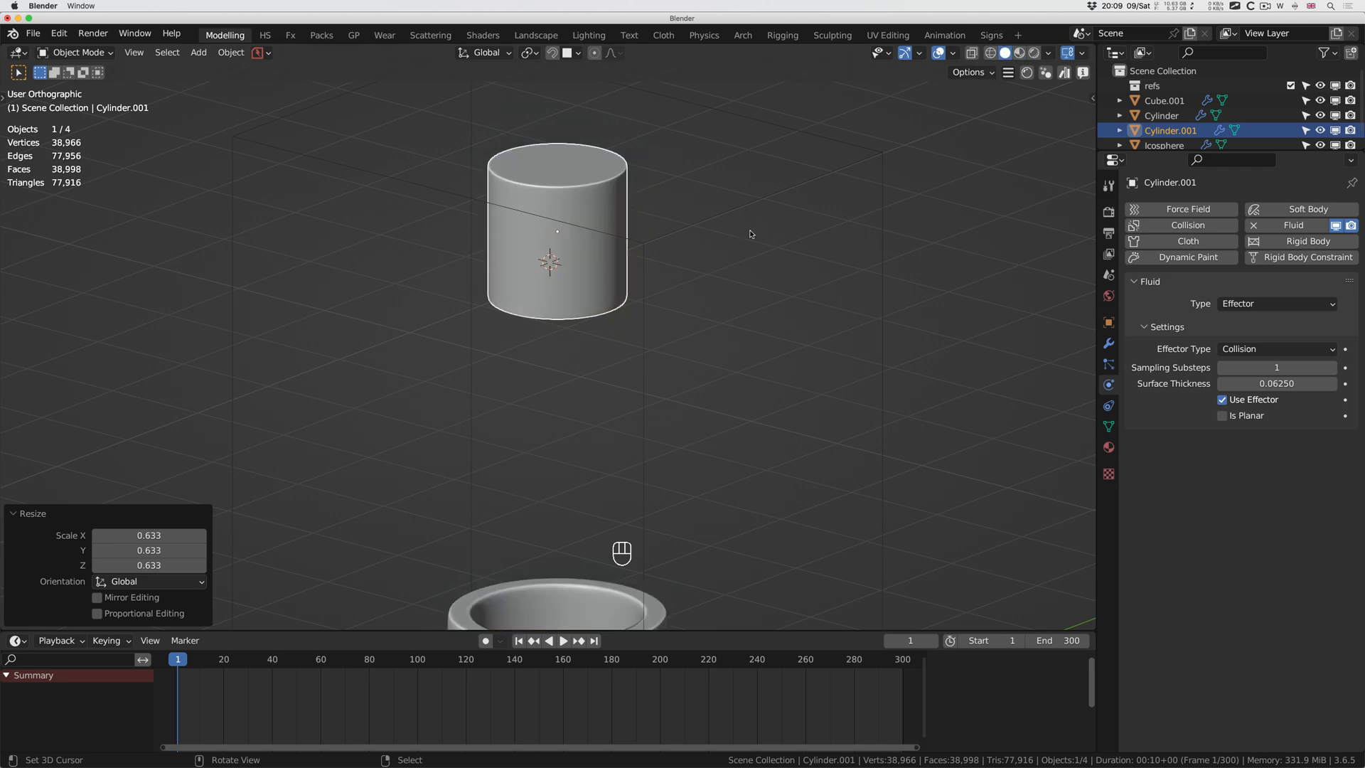
pyautogui.keyDown('ctrl'); pyautogui.scroll(-5, 577, 290); pyautogui.keyUp('ctrl')
pyautogui.scroll(-5, 572, 280)
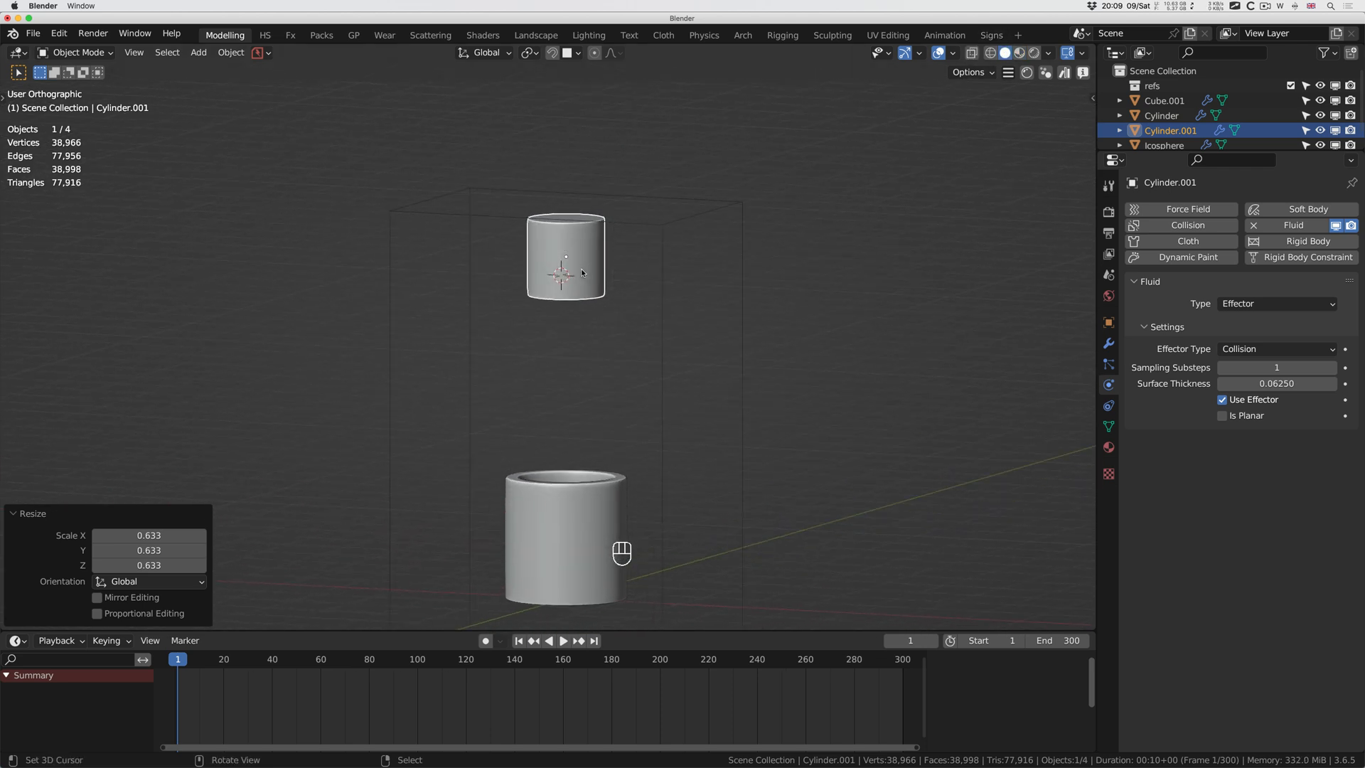
pyautogui.scroll(1, 587, 287)
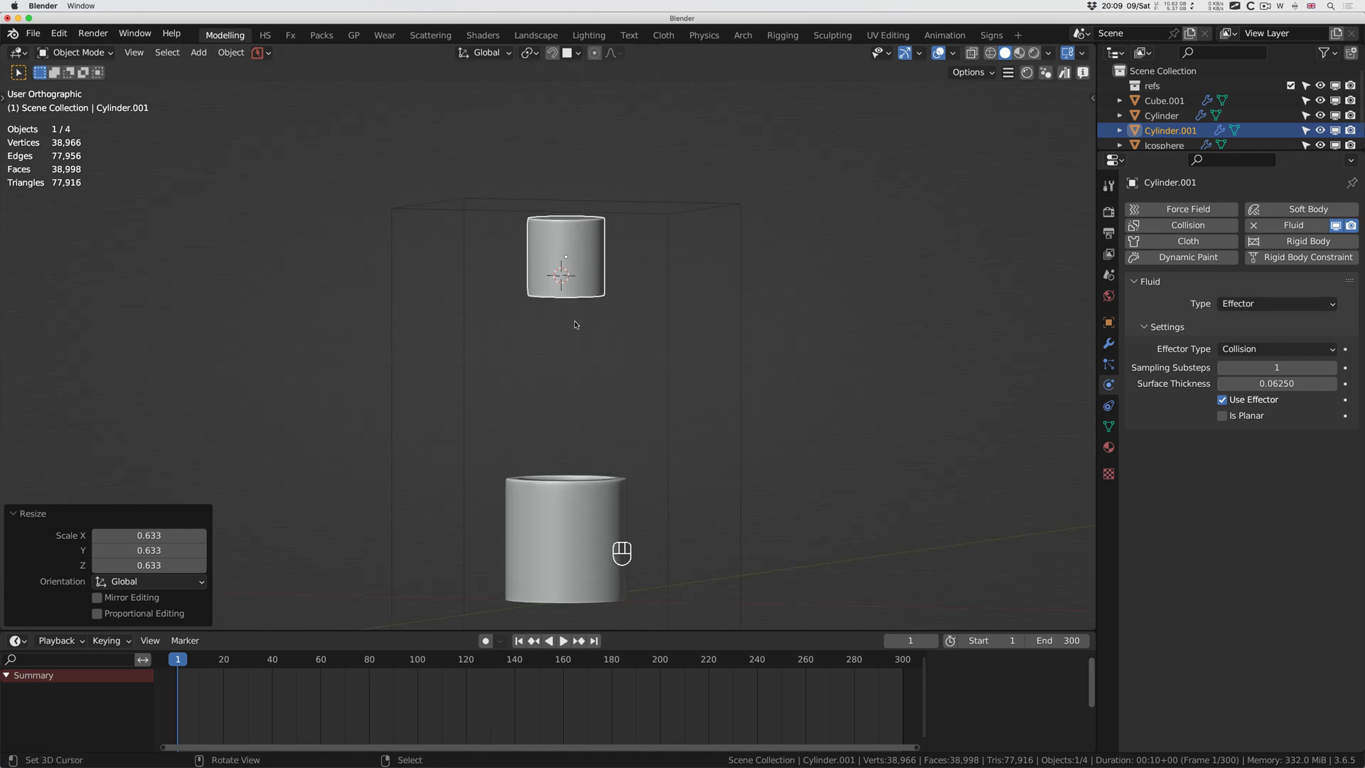
pyautogui.press('space')
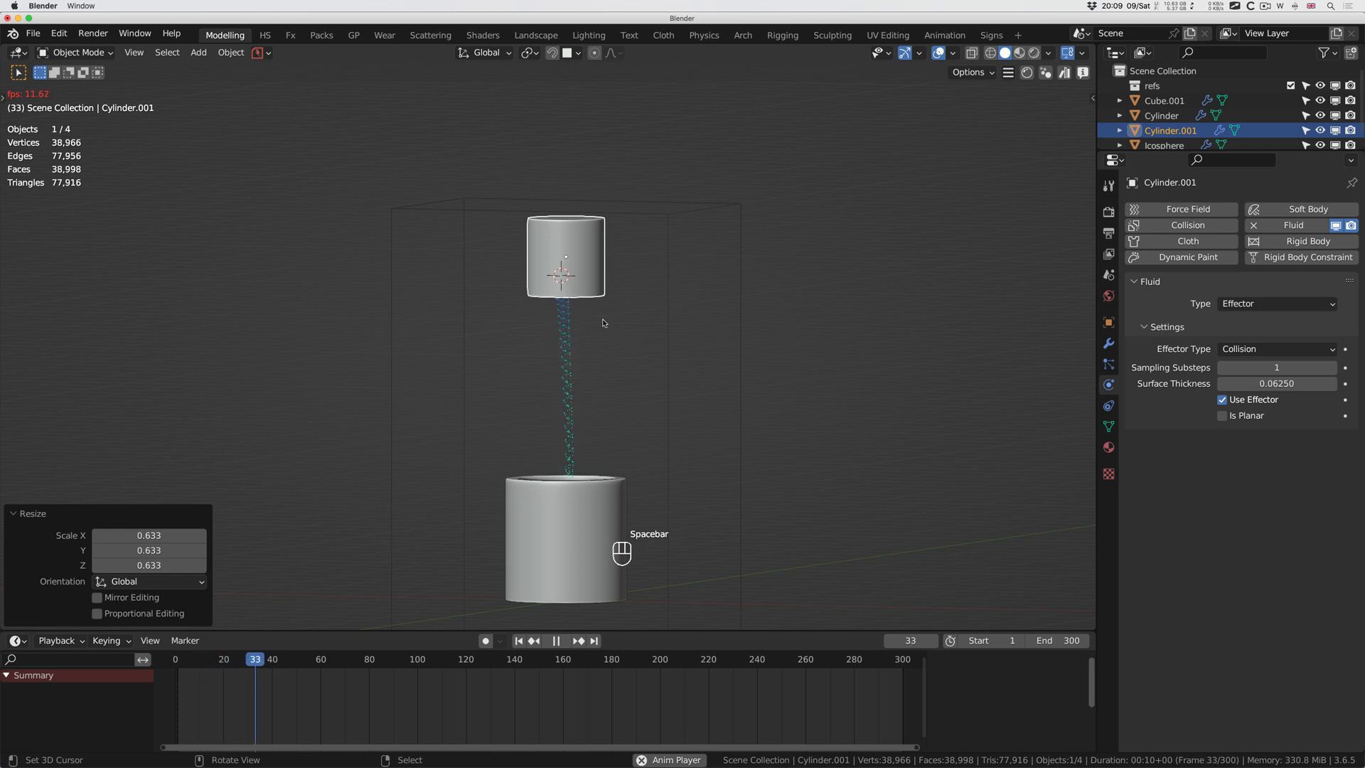
# Narrow the inverted cylinder to about 0.636 in X and Y while keeping its height, and stop the playback.
pyautogui.press('s')
pyautogui.hotkey('shift', 'z')
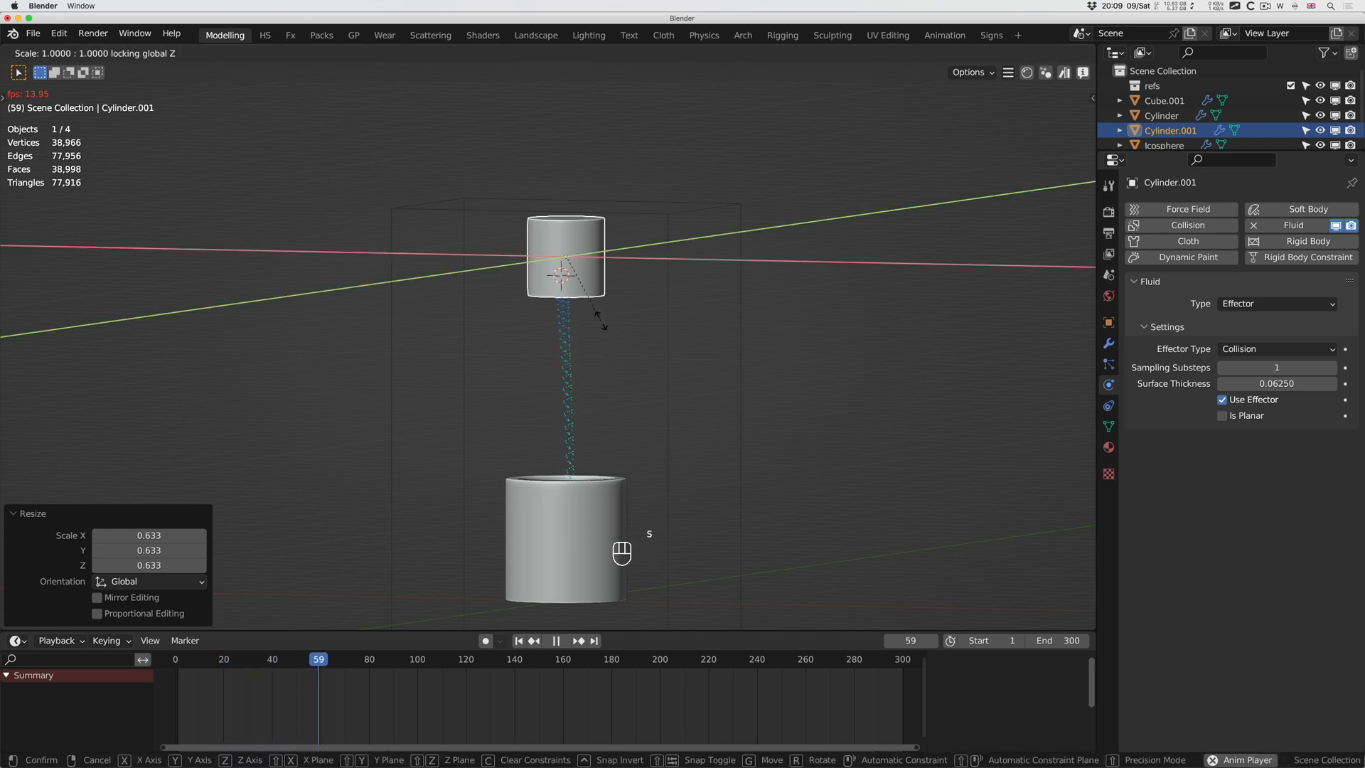
pyautogui.click(581, 308)
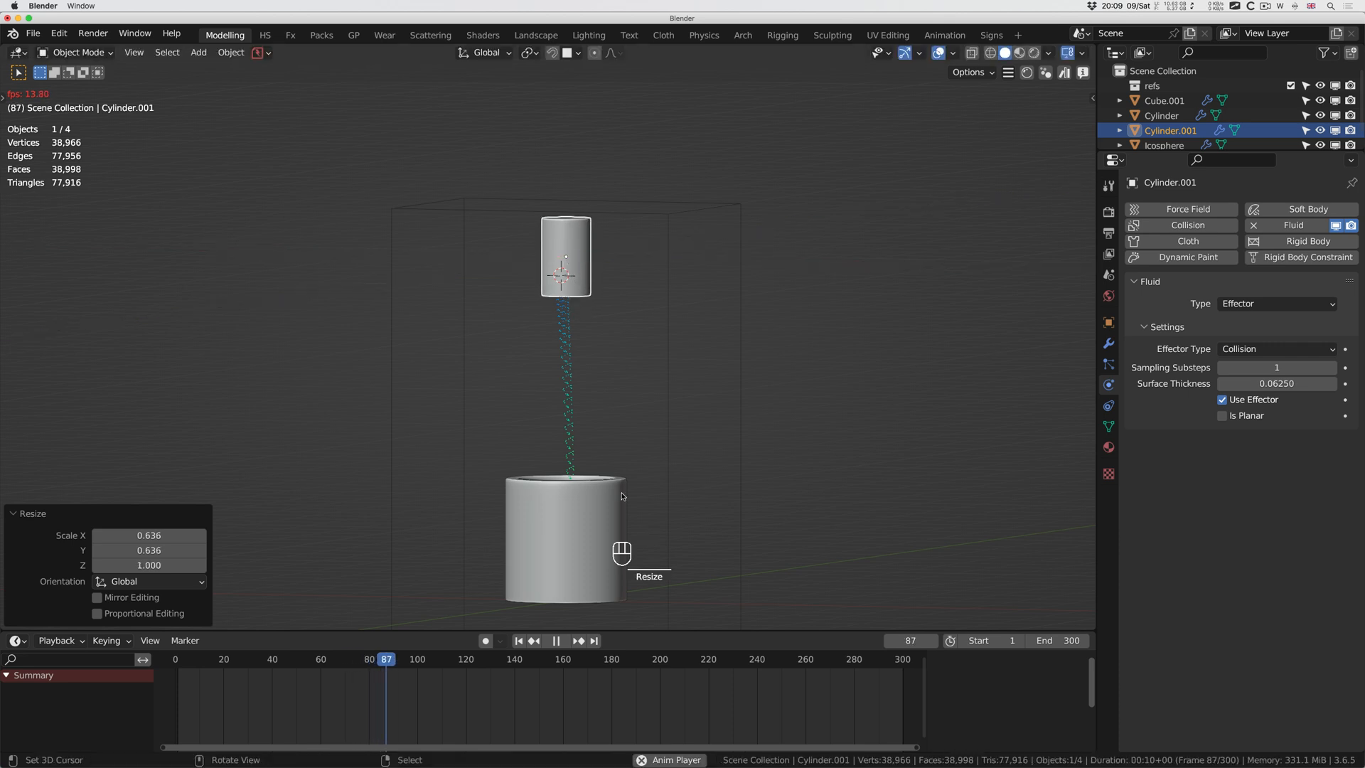
pyautogui.press('space')
# Replay the simulation from the start, inspect the pour and the container overflow from several angles, and rewind to frame 1.
pyautogui.click(563, 645)
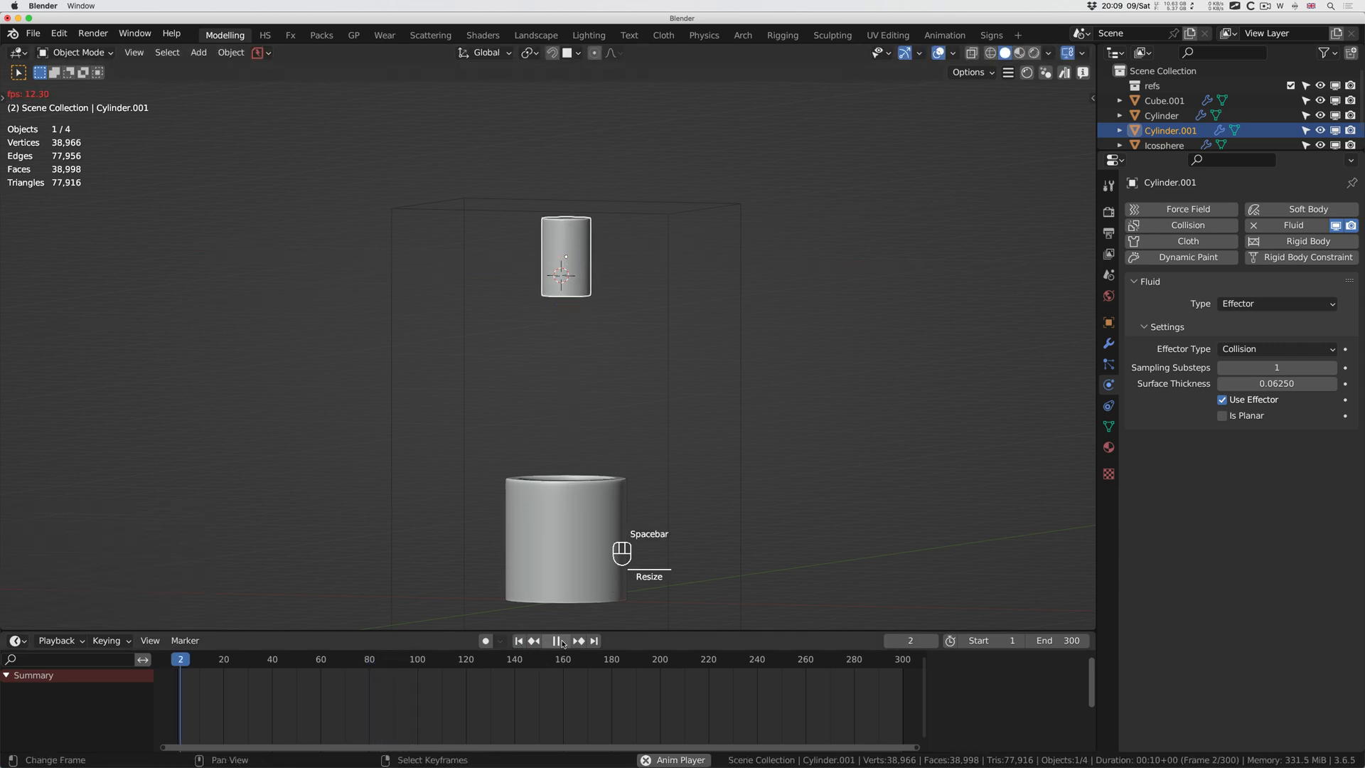
pyautogui.scroll(5, 570, 527)
pyautogui.scroll(1, 568, 526)
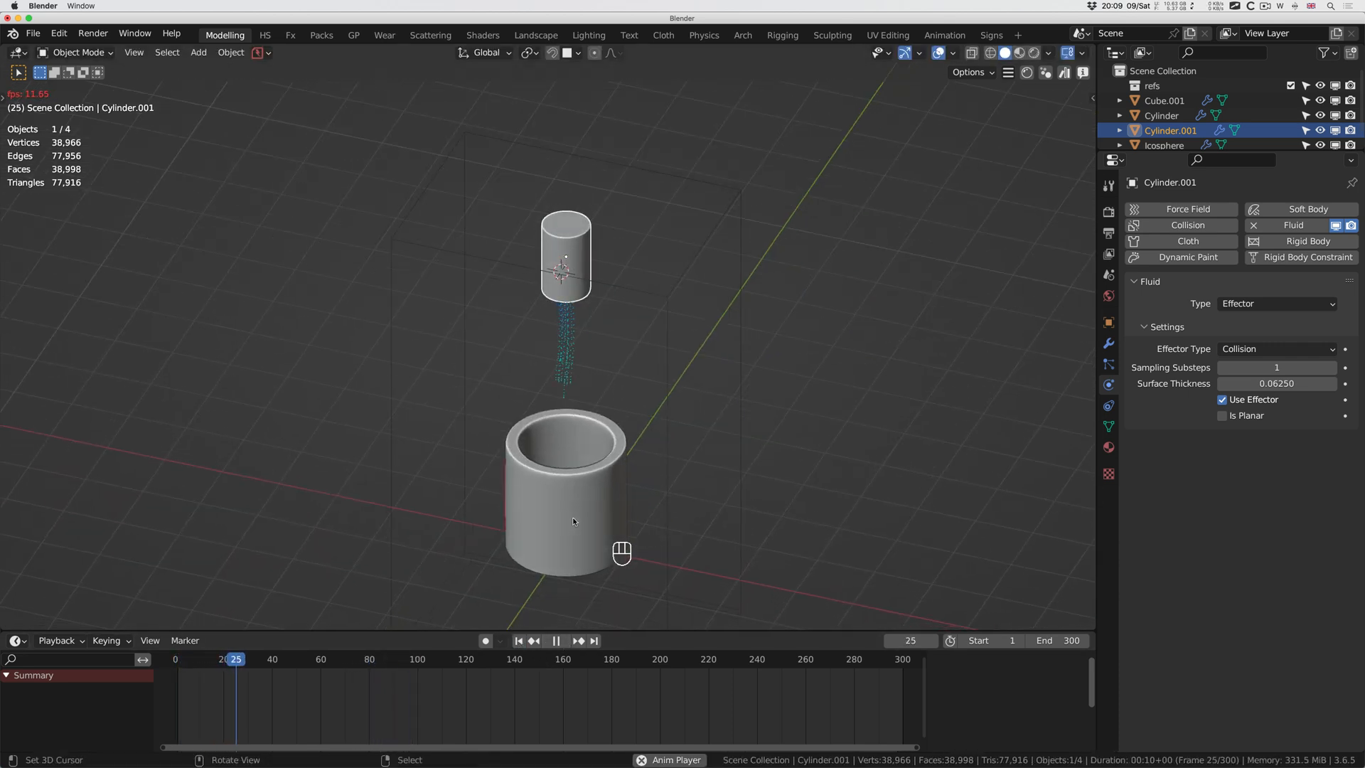
pyautogui.scroll(-5, 554, 275)
pyautogui.scroll(-5, 556, 275)
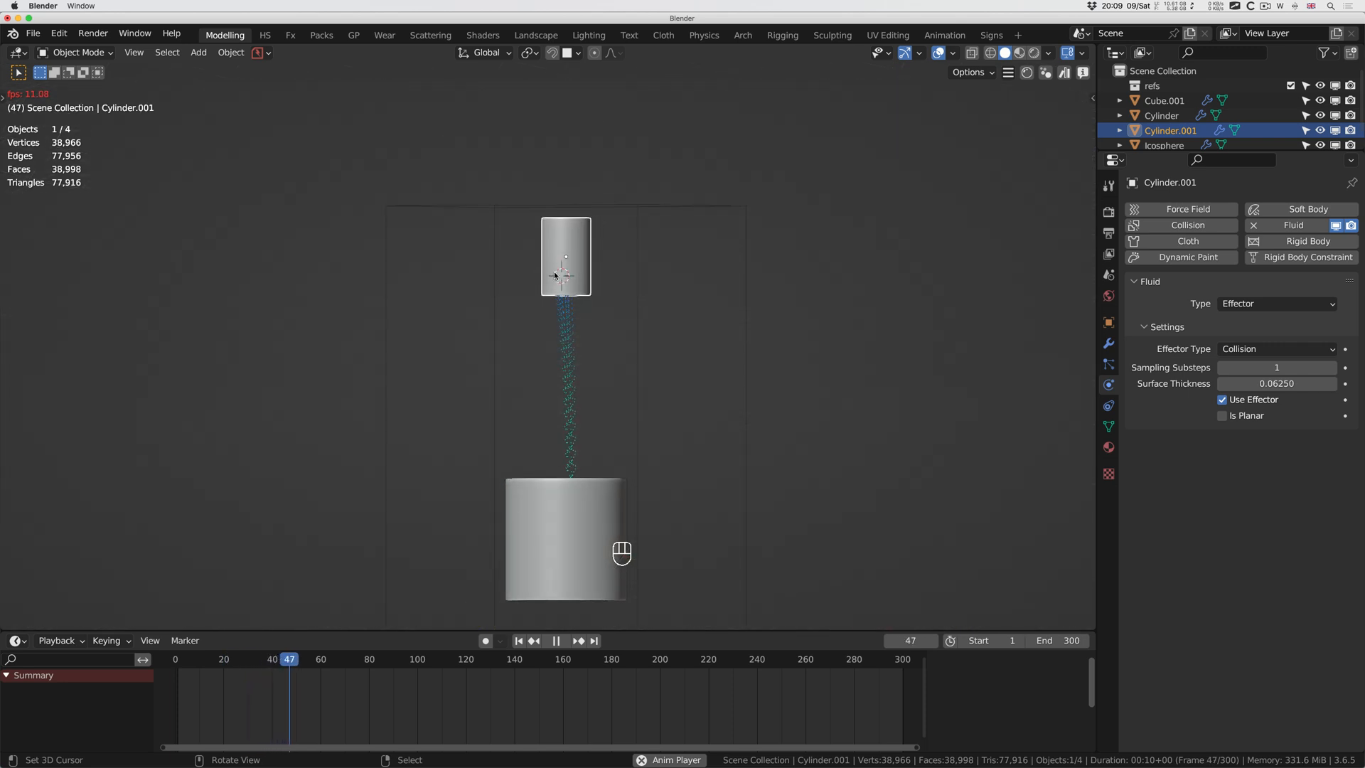
pyautogui.scroll(5, 555, 275)
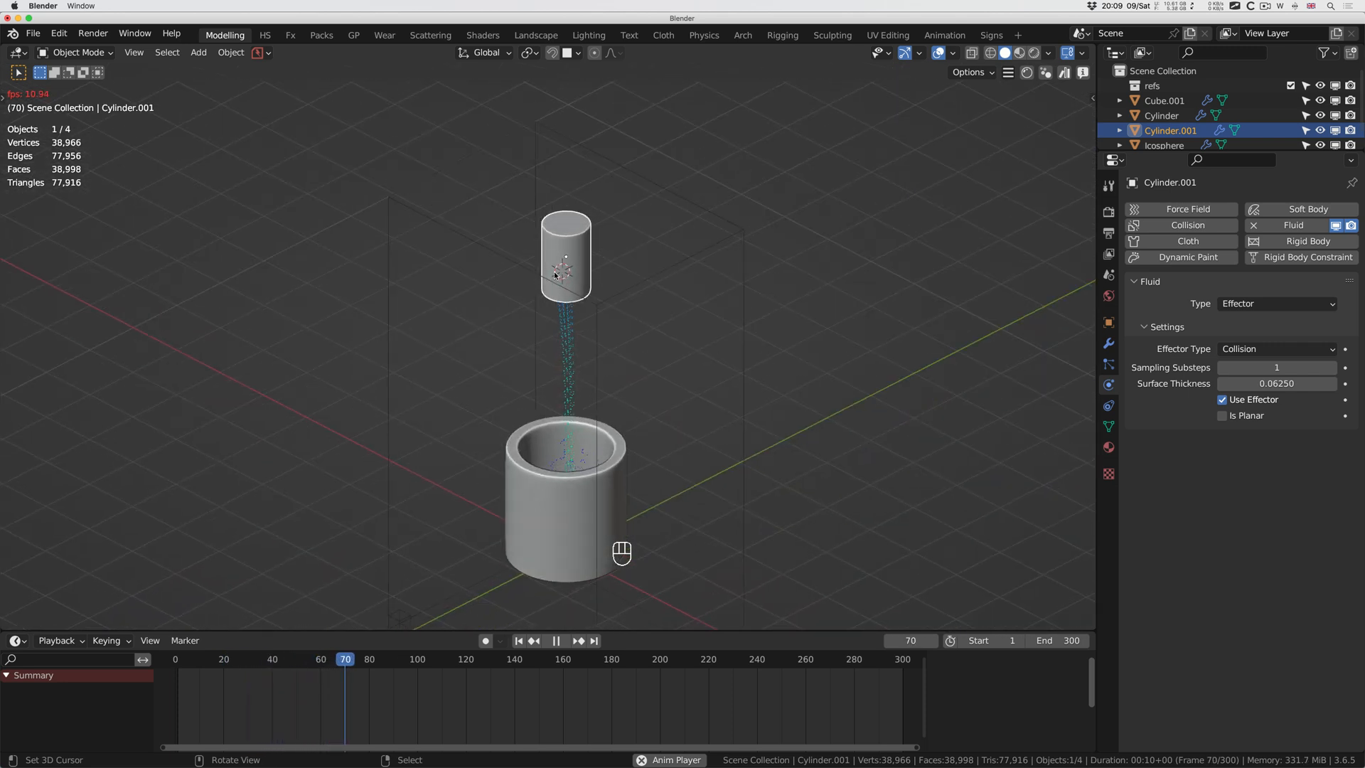
pyautogui.scroll(5, 549, 269)
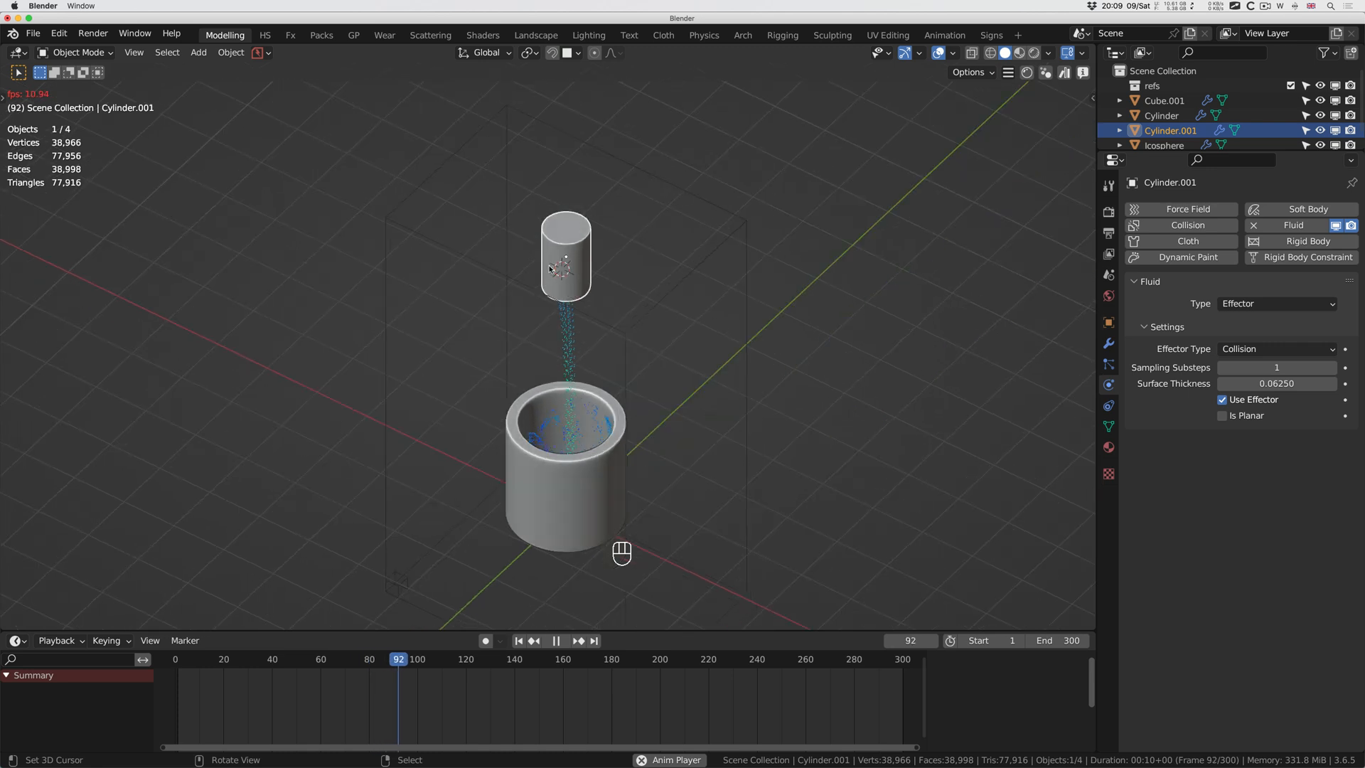
pyautogui.scroll(4, 549, 269)
pyautogui.hscroll(-4, 549, 270)
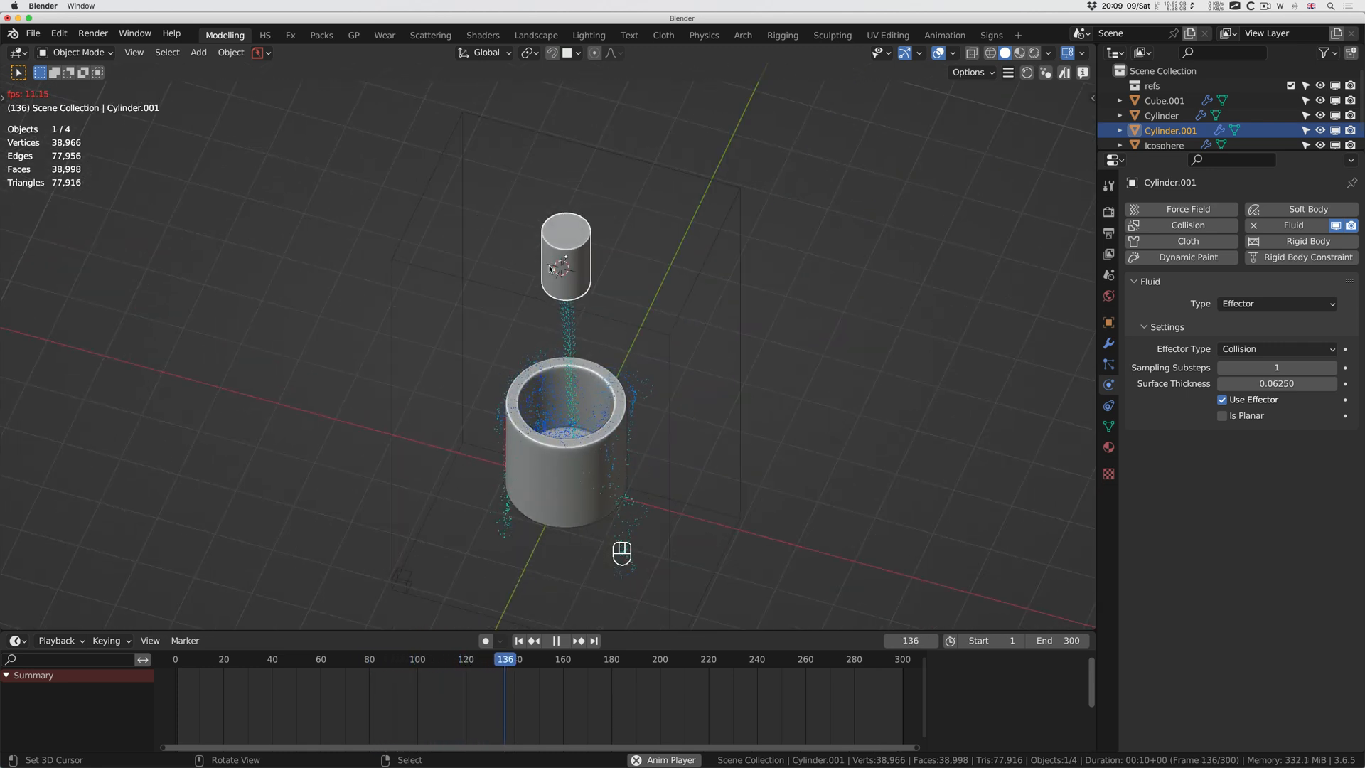
pyautogui.press('space')
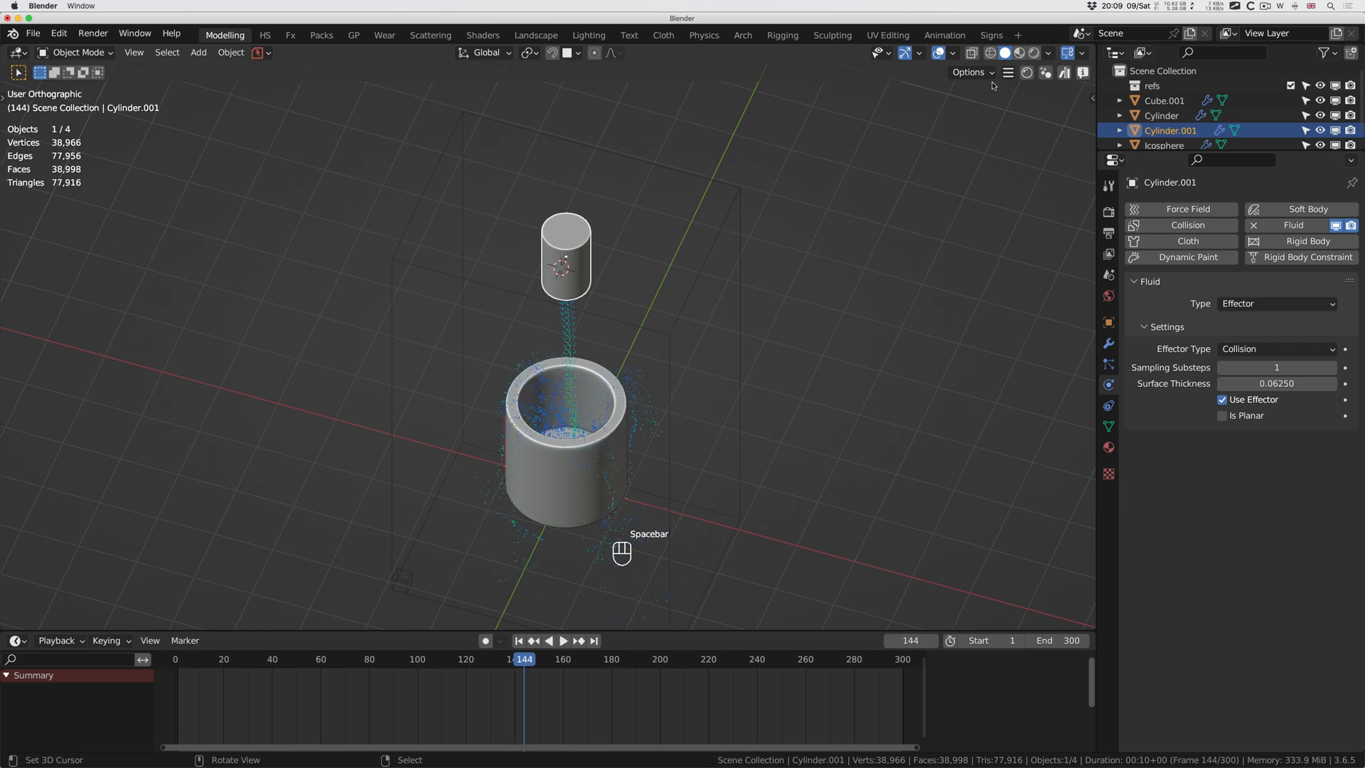
pyautogui.click(519, 642)
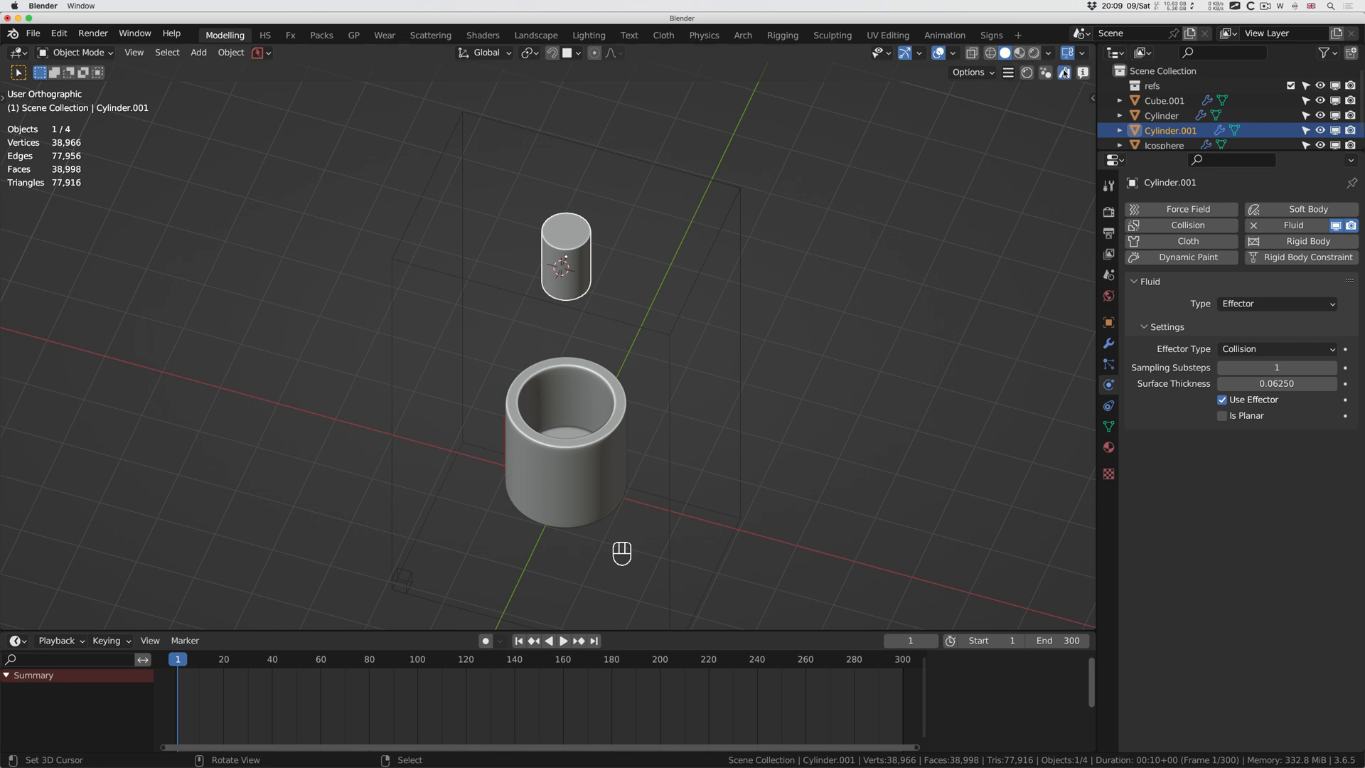
# Open the asset browser below the 3D view and show the shaders asset library.
pyautogui.click(1064, 73)
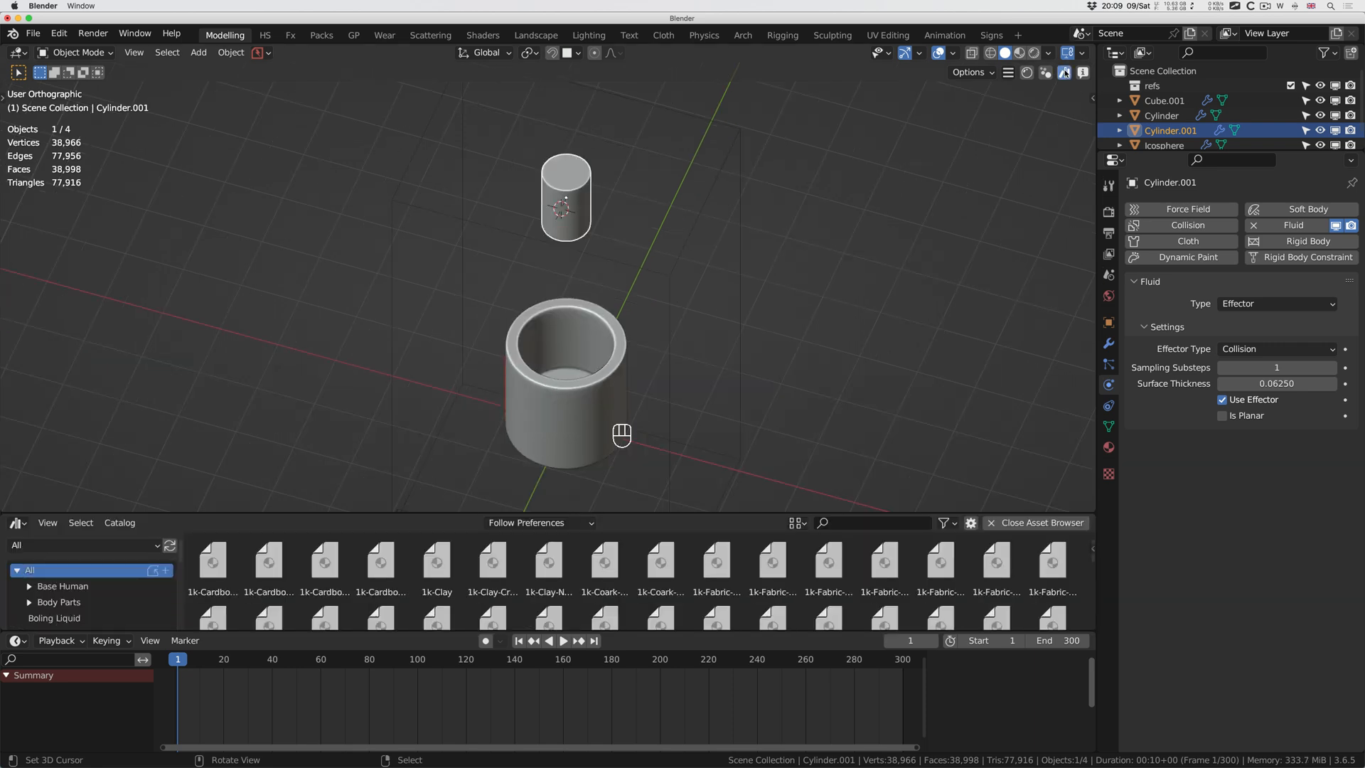
pyautogui.click(112, 547)
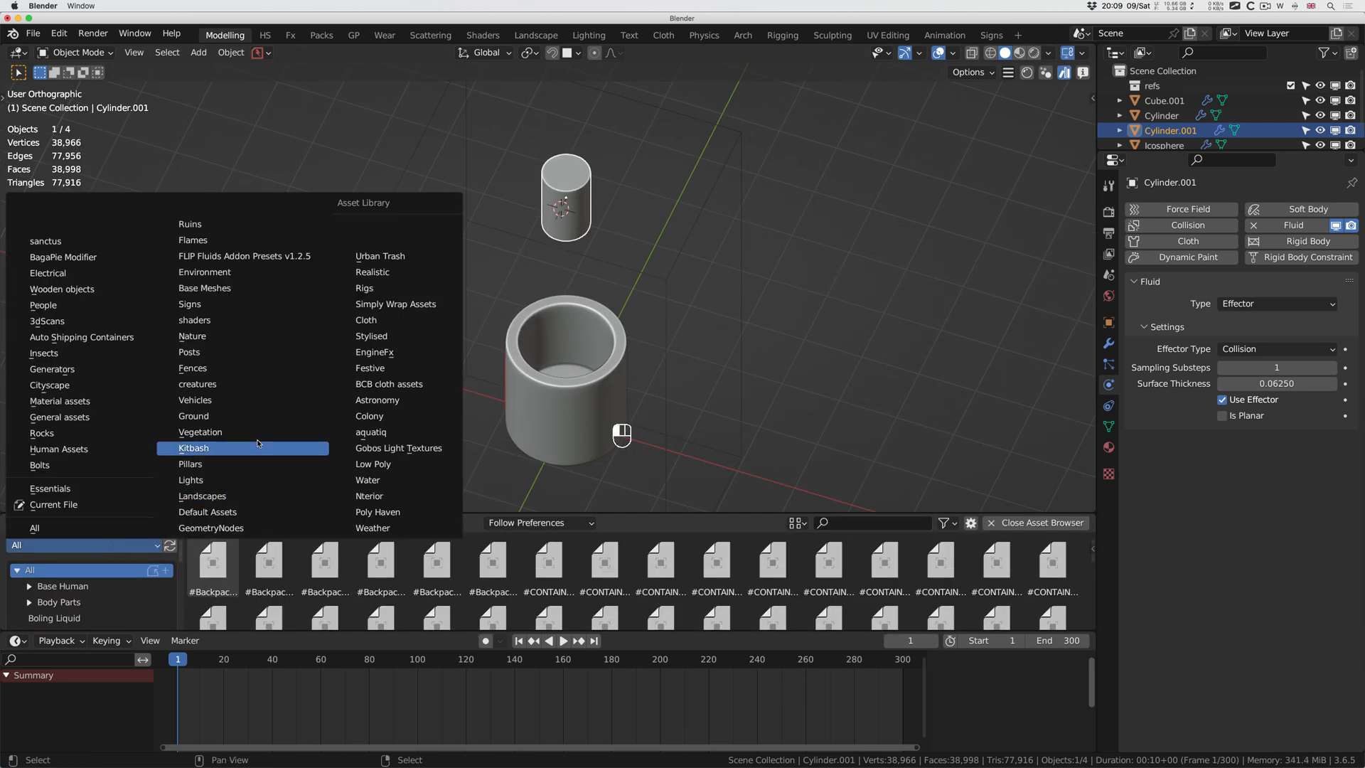
pyautogui.click(196, 320)
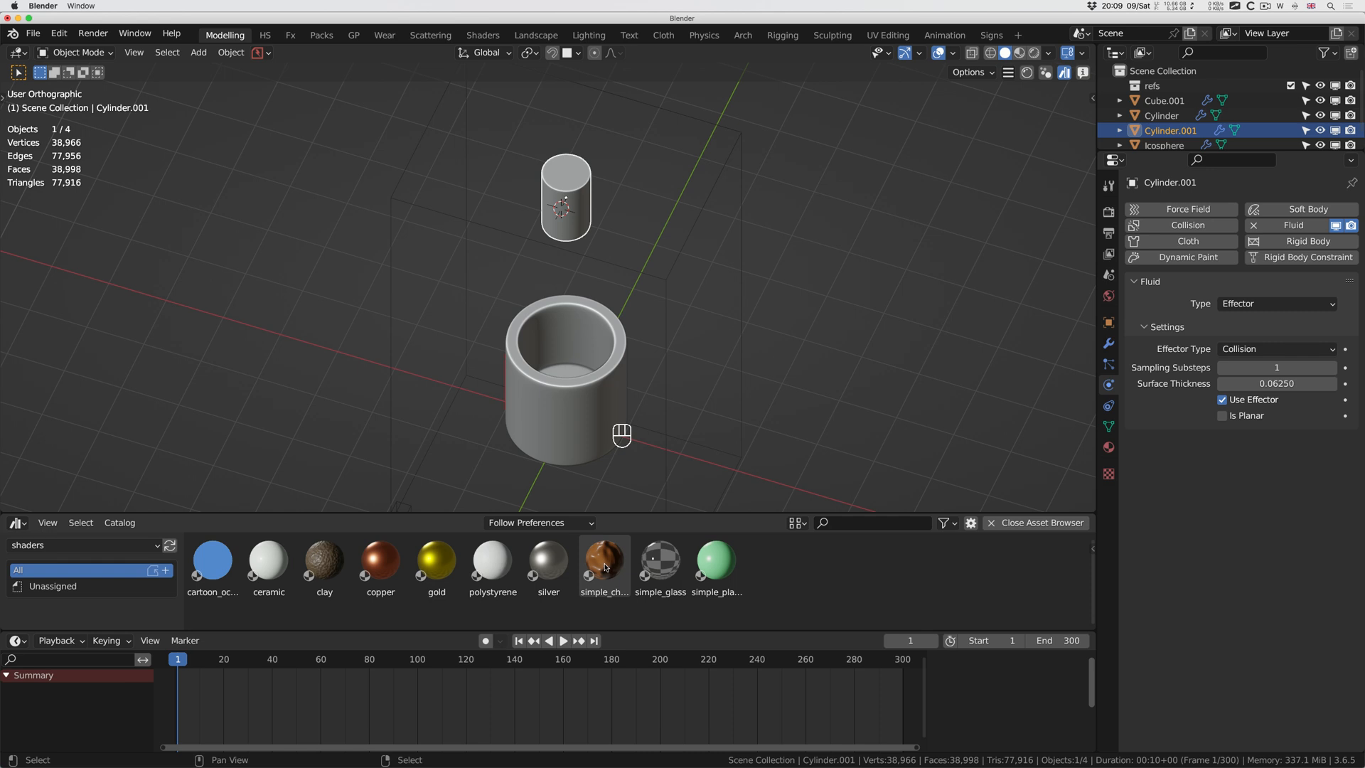
# Hide the inverted cylinder, apply the simple_chocolate material to the icosphere, and switch to Material Preview shading.
pyautogui.moveTo(605, 567); pyautogui.dragTo(569, 222)
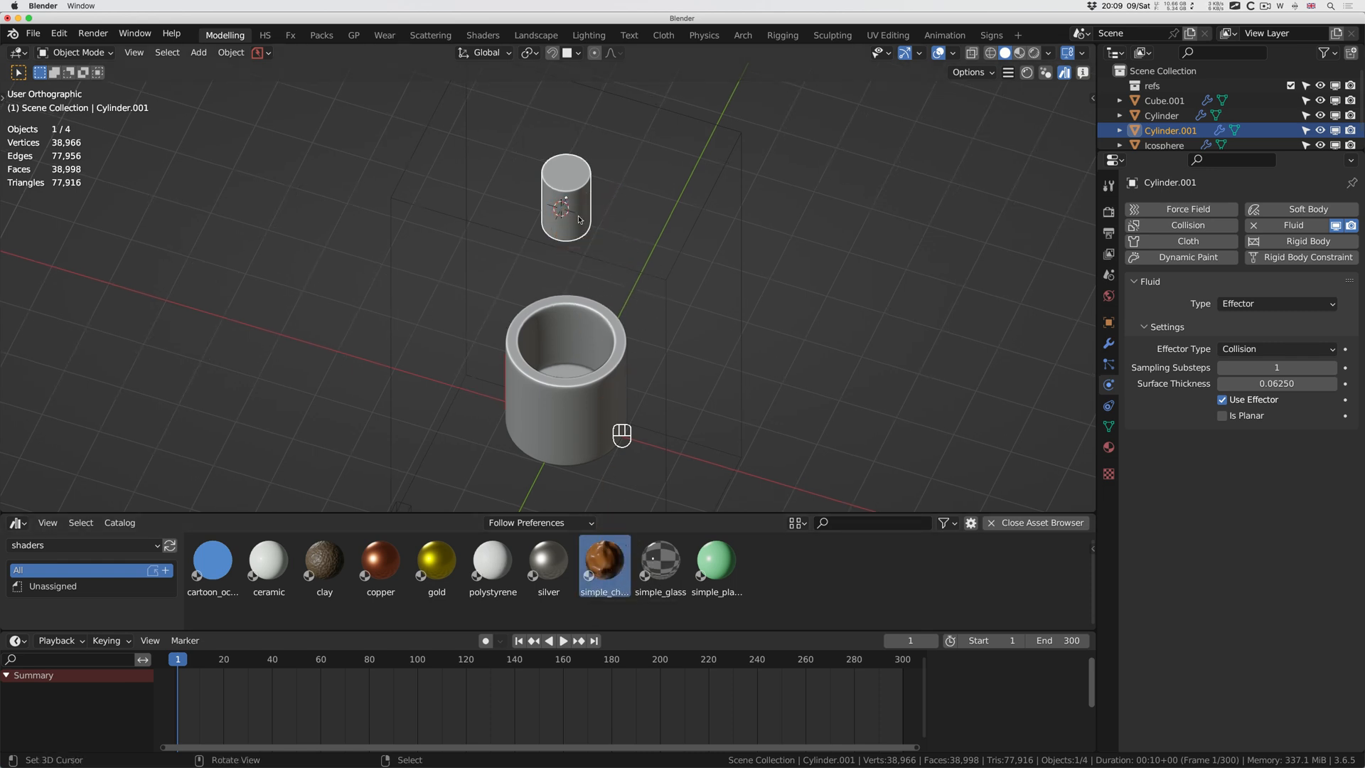
pyautogui.press('h')
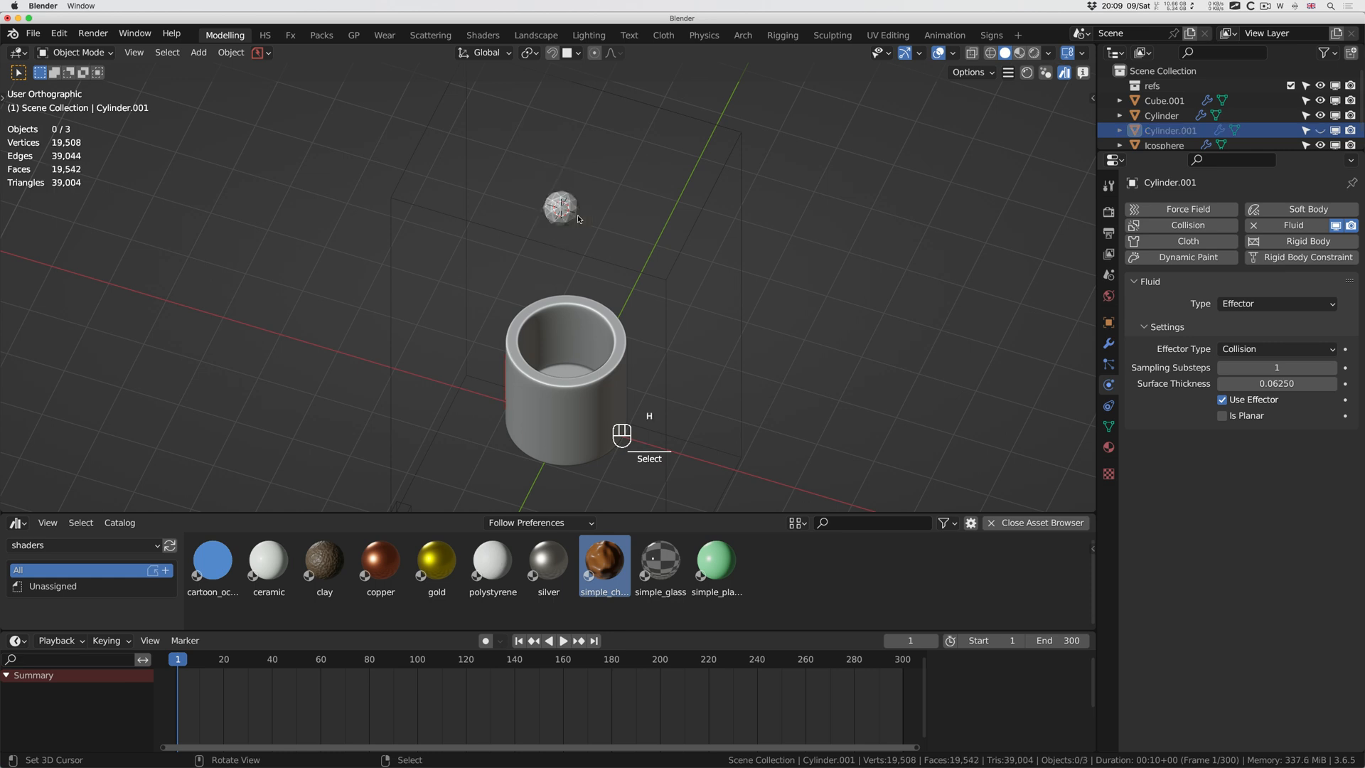
pyautogui.moveTo(616, 565); pyautogui.dragTo(561, 208)
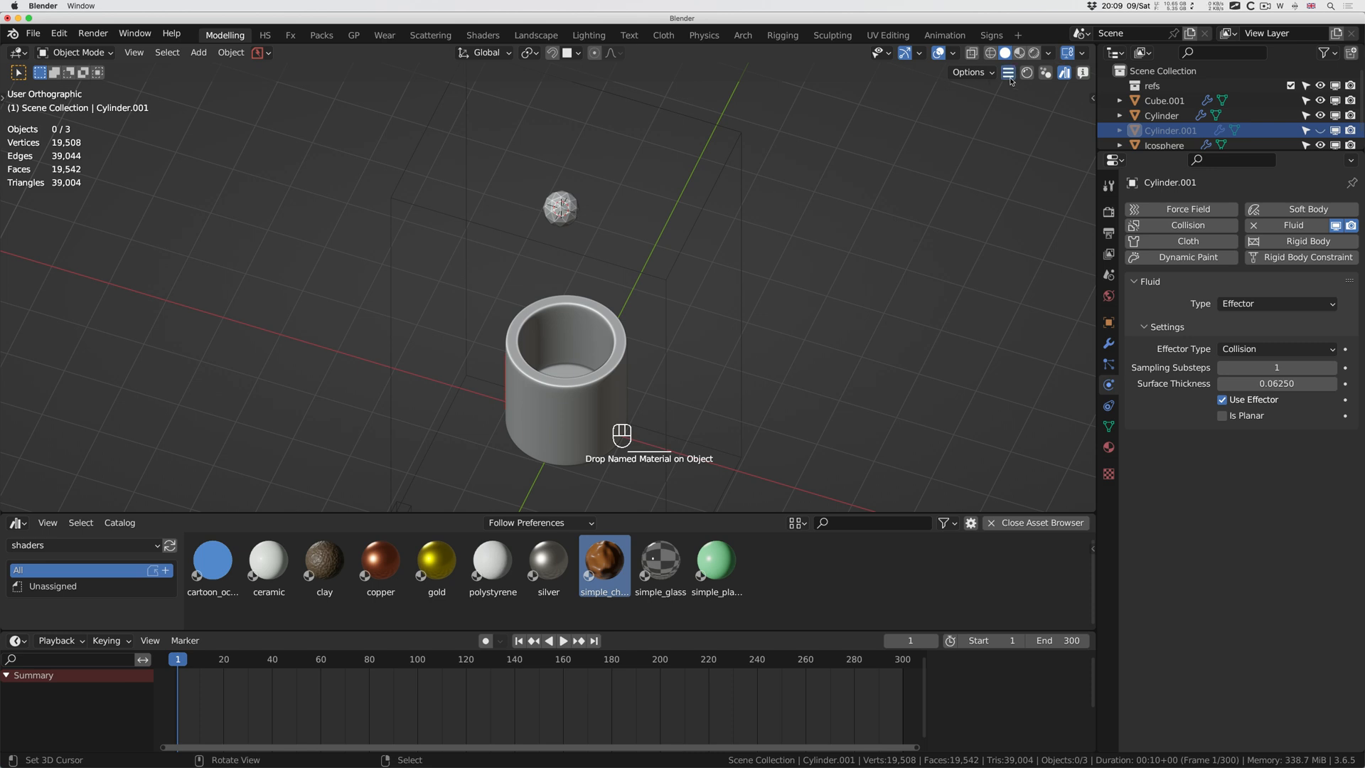
pyautogui.click(1019, 54)
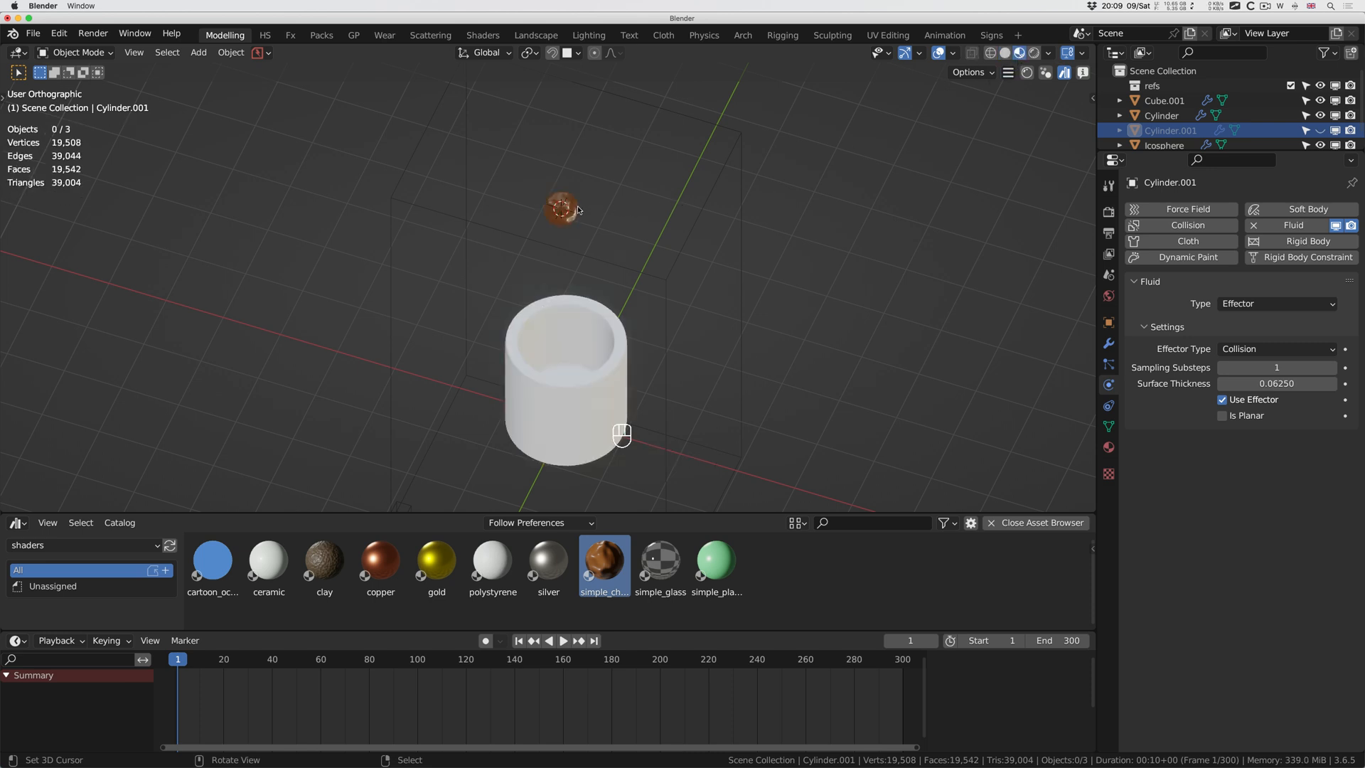
# Apply the ceramic material to the container, unhide the inverted cylinder, and give it the same ceramic material.
pyautogui.click(578, 382)
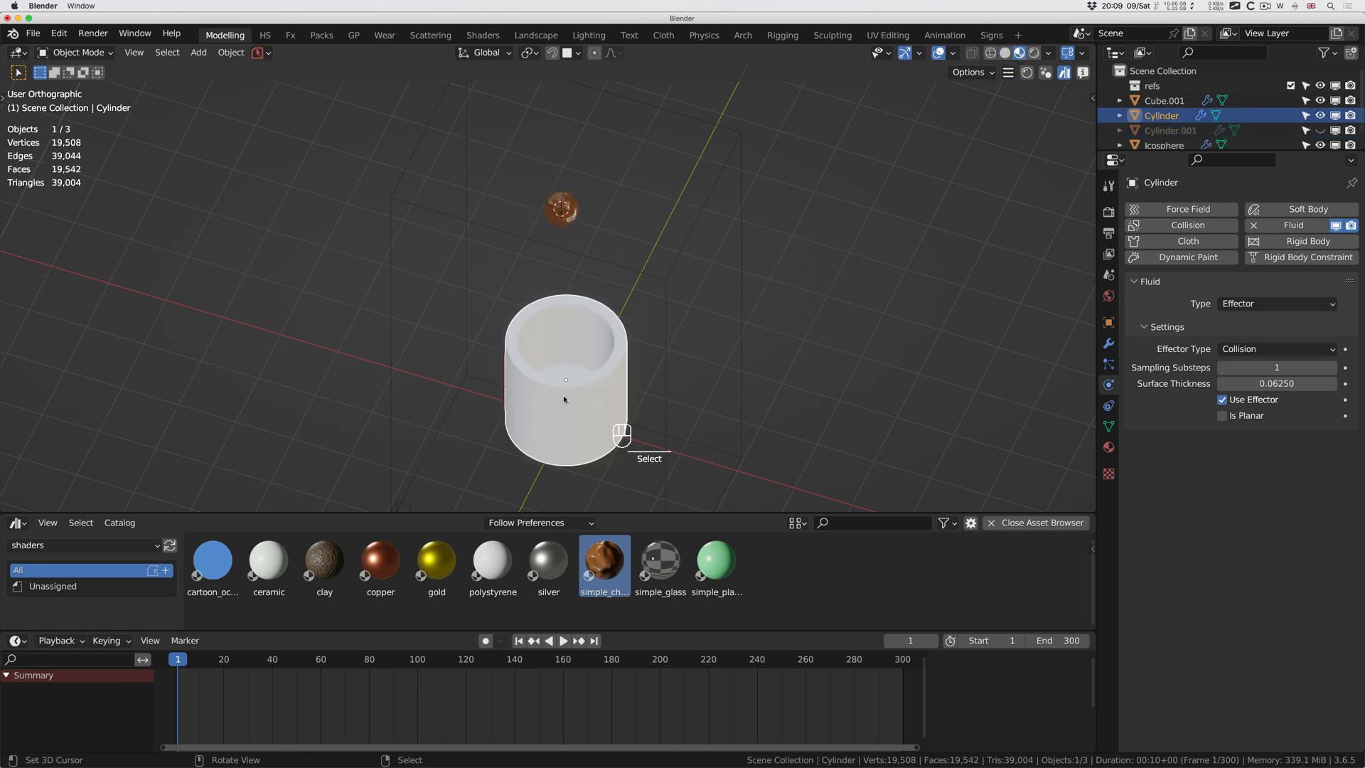
pyautogui.moveTo(402, 508); pyautogui.dragTo(365, 509, button='middle')
pyautogui.moveTo(431, 432); pyautogui.dragTo(460, 432, button='middle')
pyautogui.moveTo(264, 569); pyautogui.dragTo(593, 414)
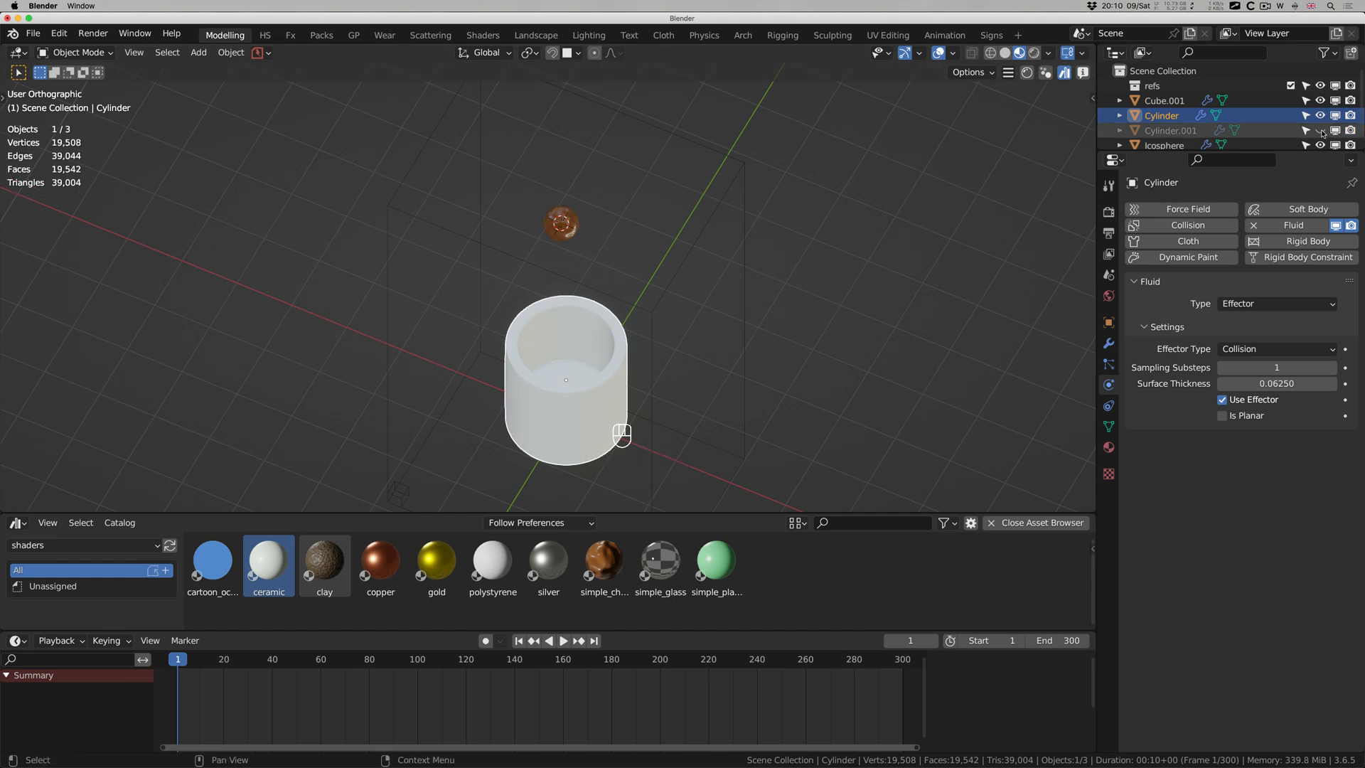
pyautogui.click(1320, 130)
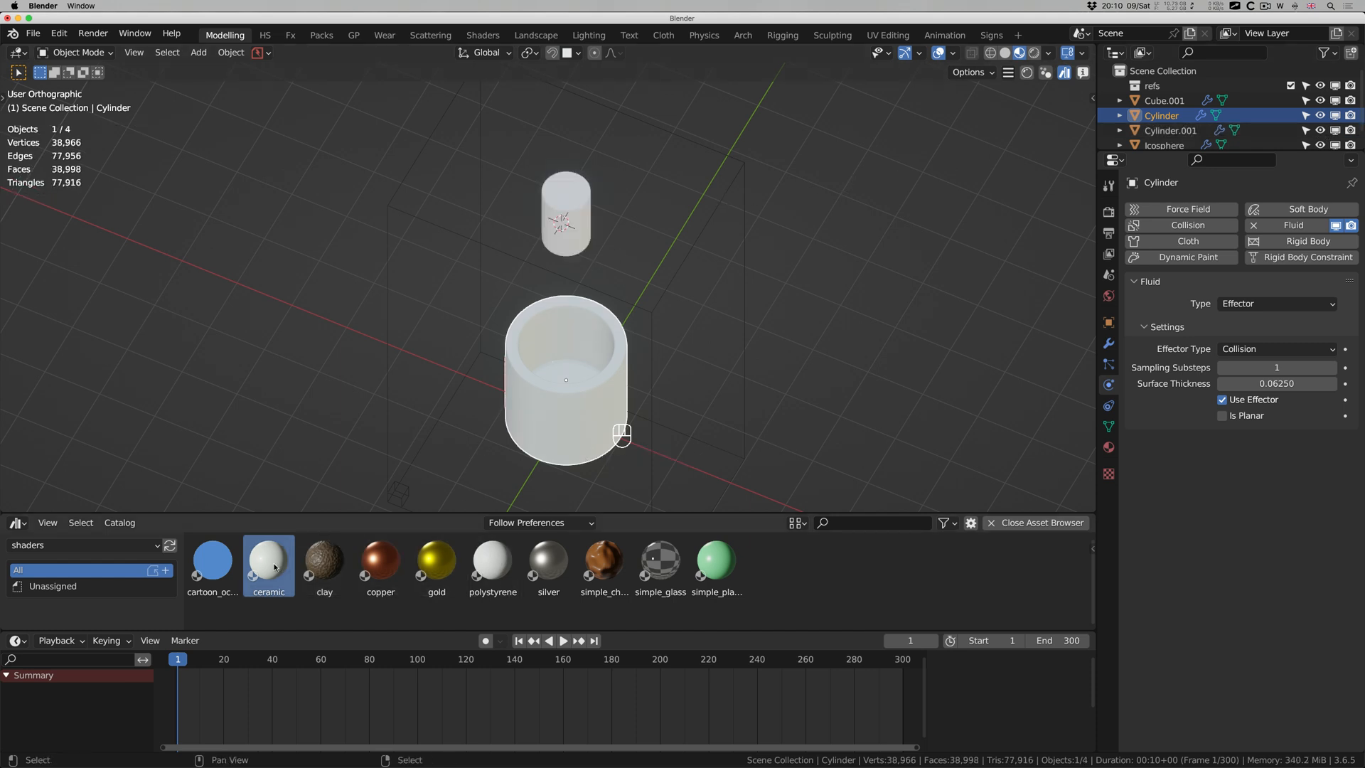
pyautogui.moveTo(271, 566); pyautogui.dragTo(576, 211)
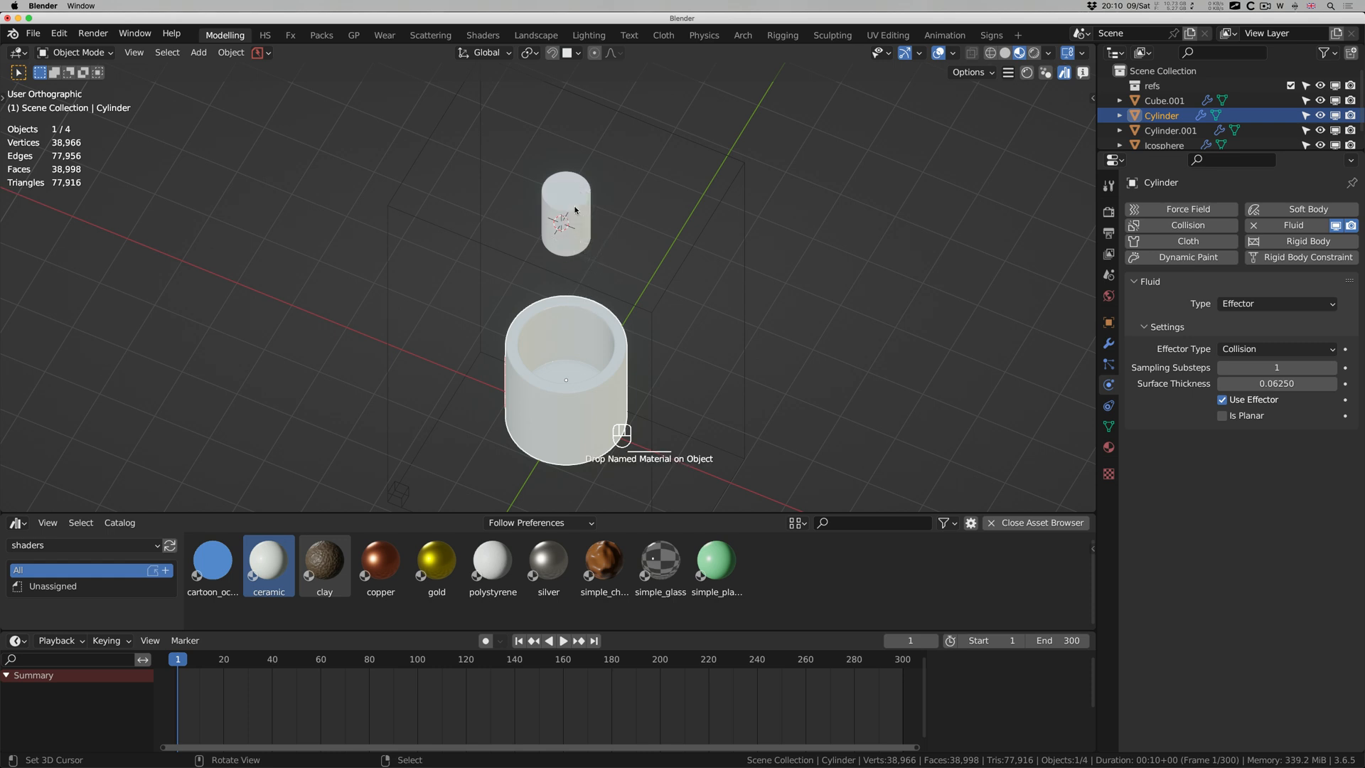
# Hide the inverted cylinder and play the simulation to about frame 149 to watch the liquid particles fill the container.
pyautogui.scroll(-5, 615, 239)
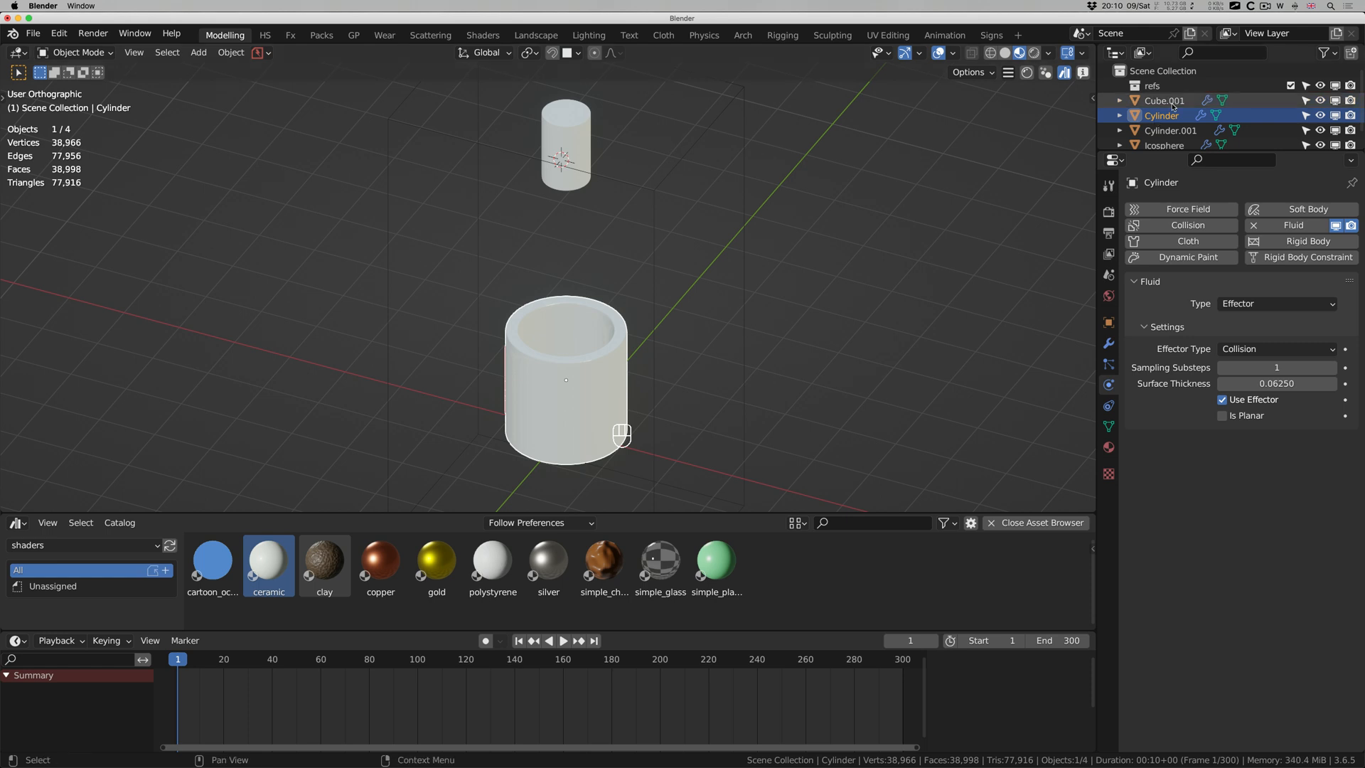
pyautogui.click(1319, 131)
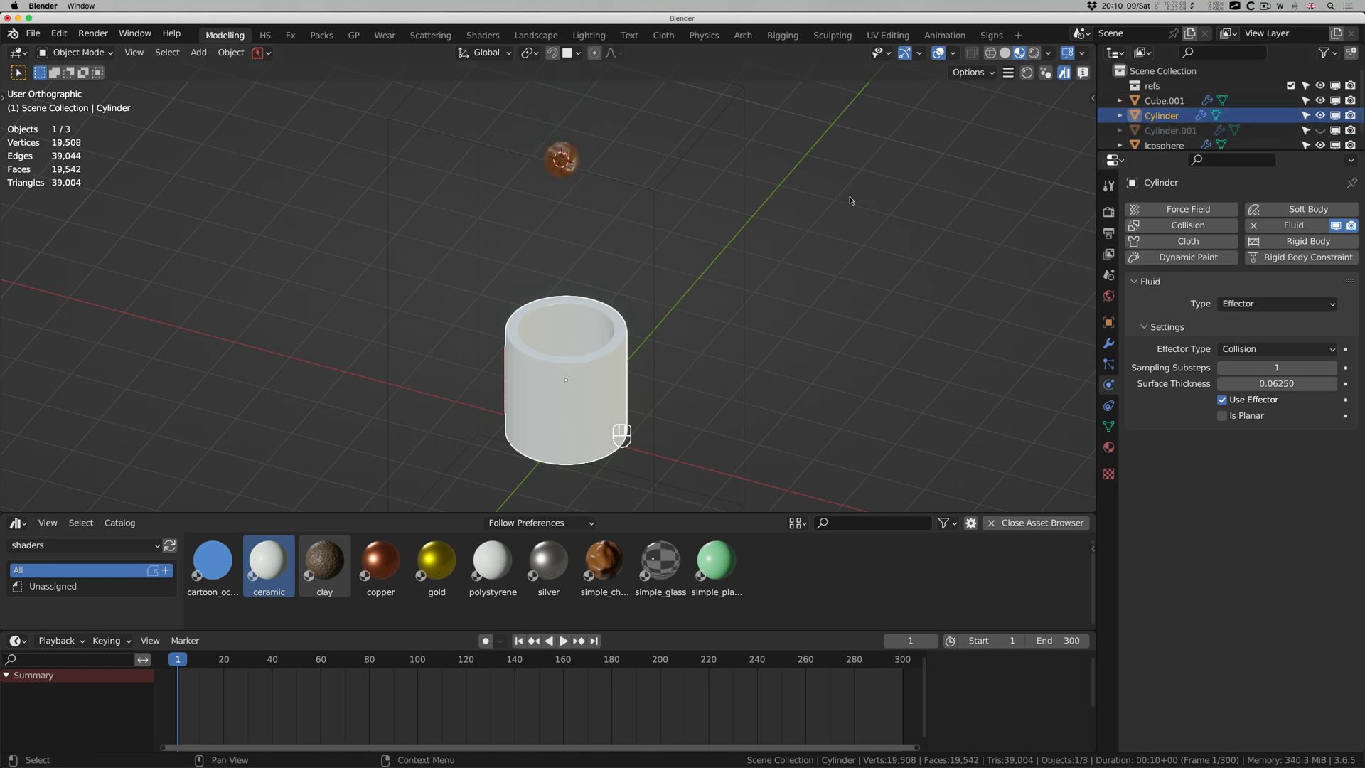
pyautogui.press('space')
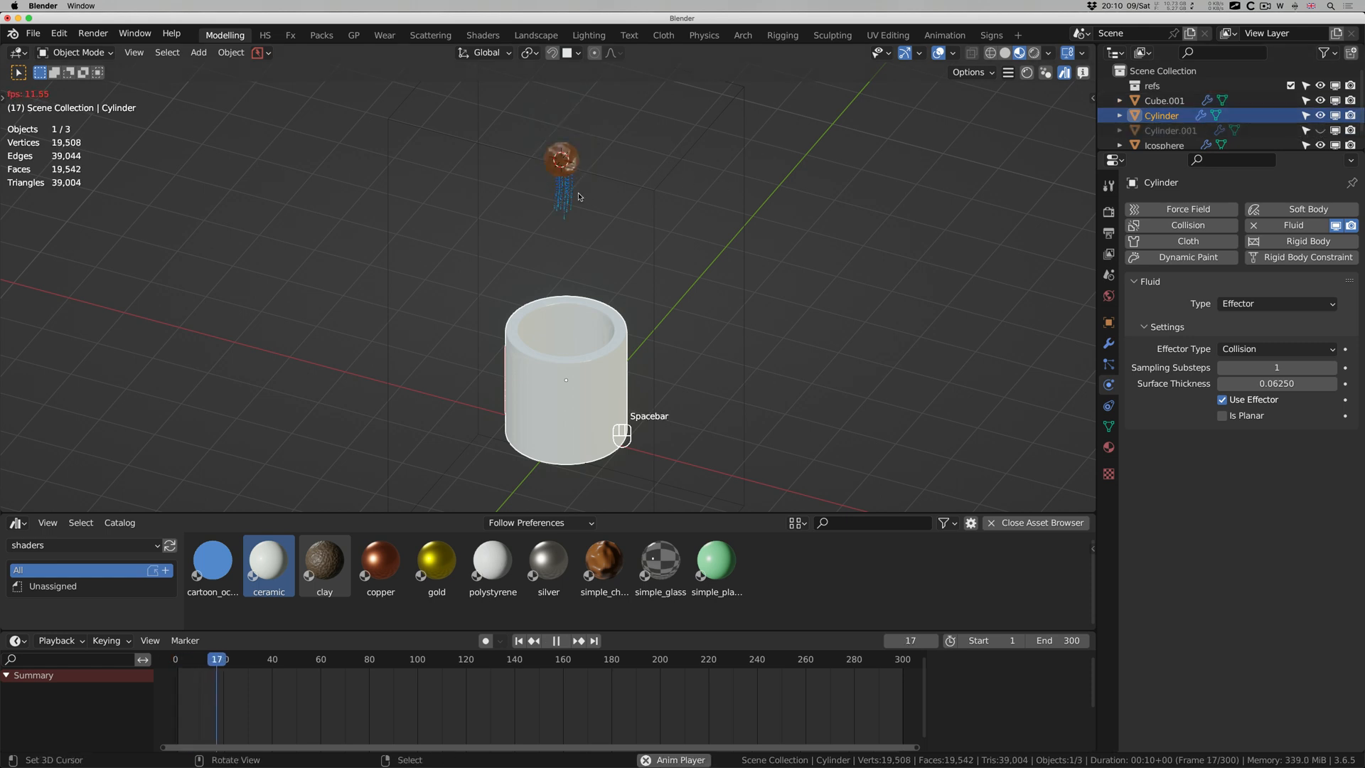
pyautogui.click(568, 210)
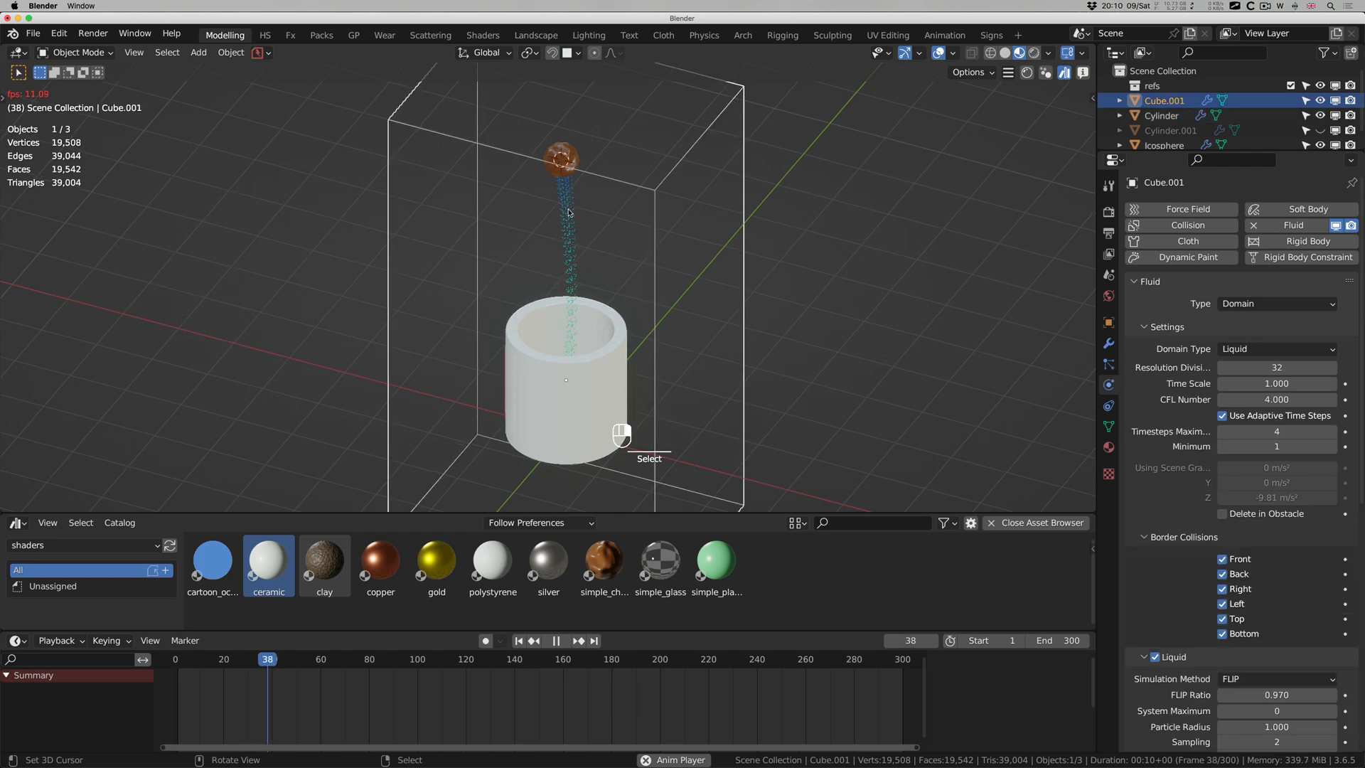
pyautogui.click(567, 199)
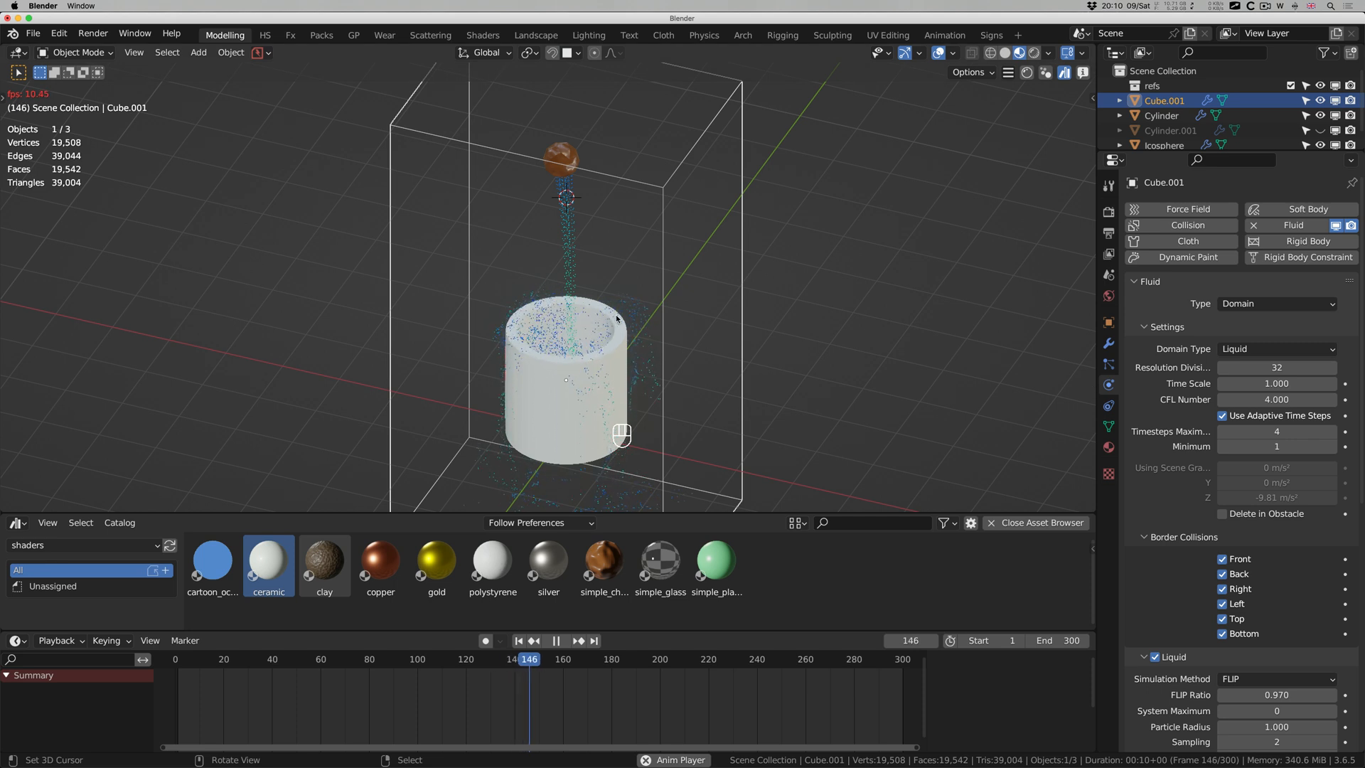
pyautogui.press('space')
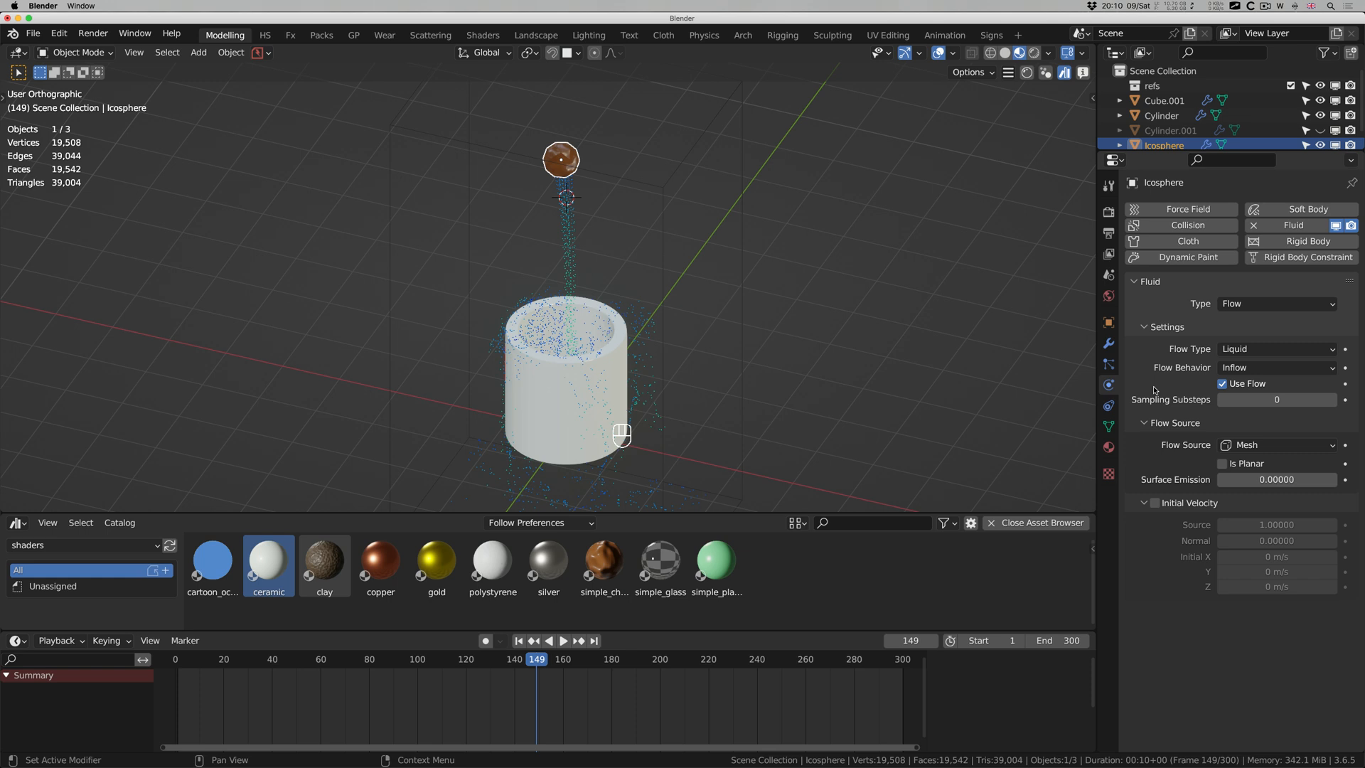
# Check the icosphere's material settings, return to its fluid settings, and view the scene in Rendered shading.
pyautogui.click(1108, 447)
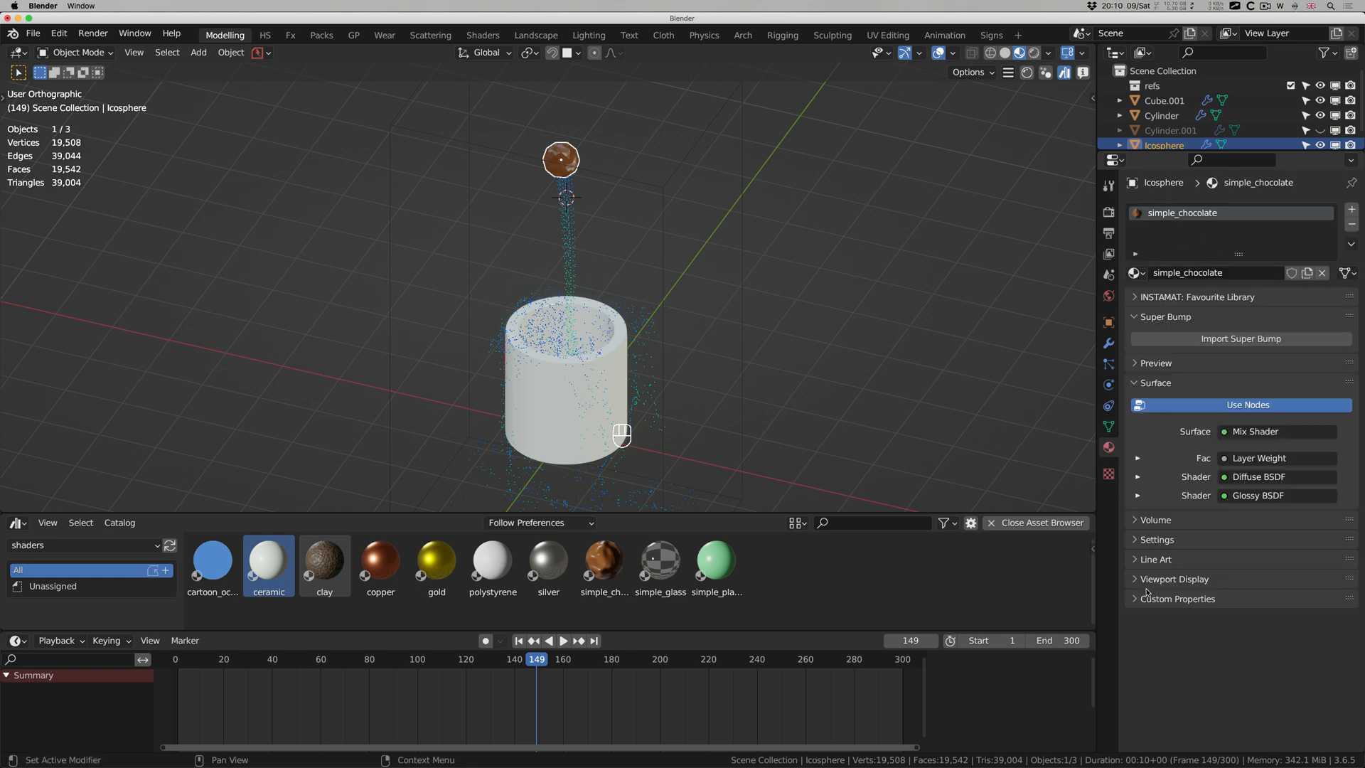
pyautogui.click(1109, 384)
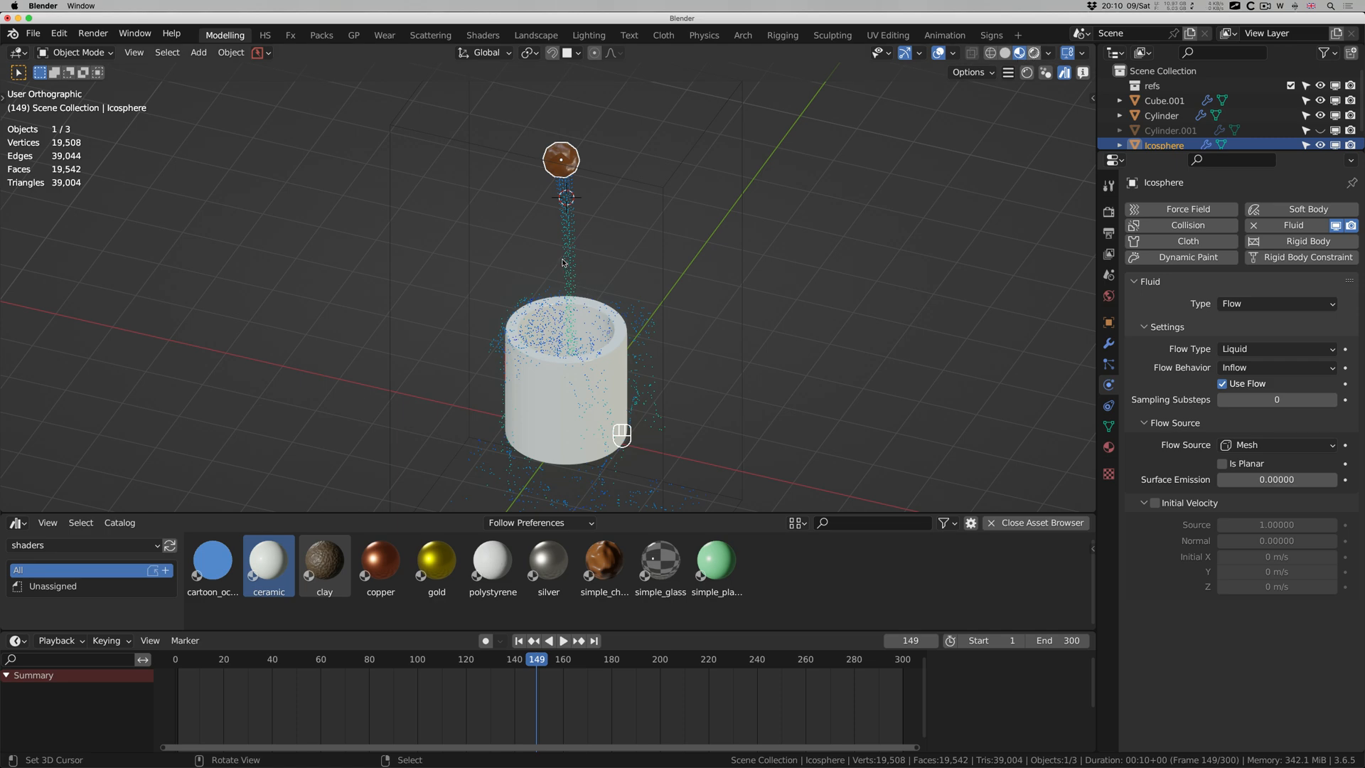
pyautogui.hotkey('shift', 'z')
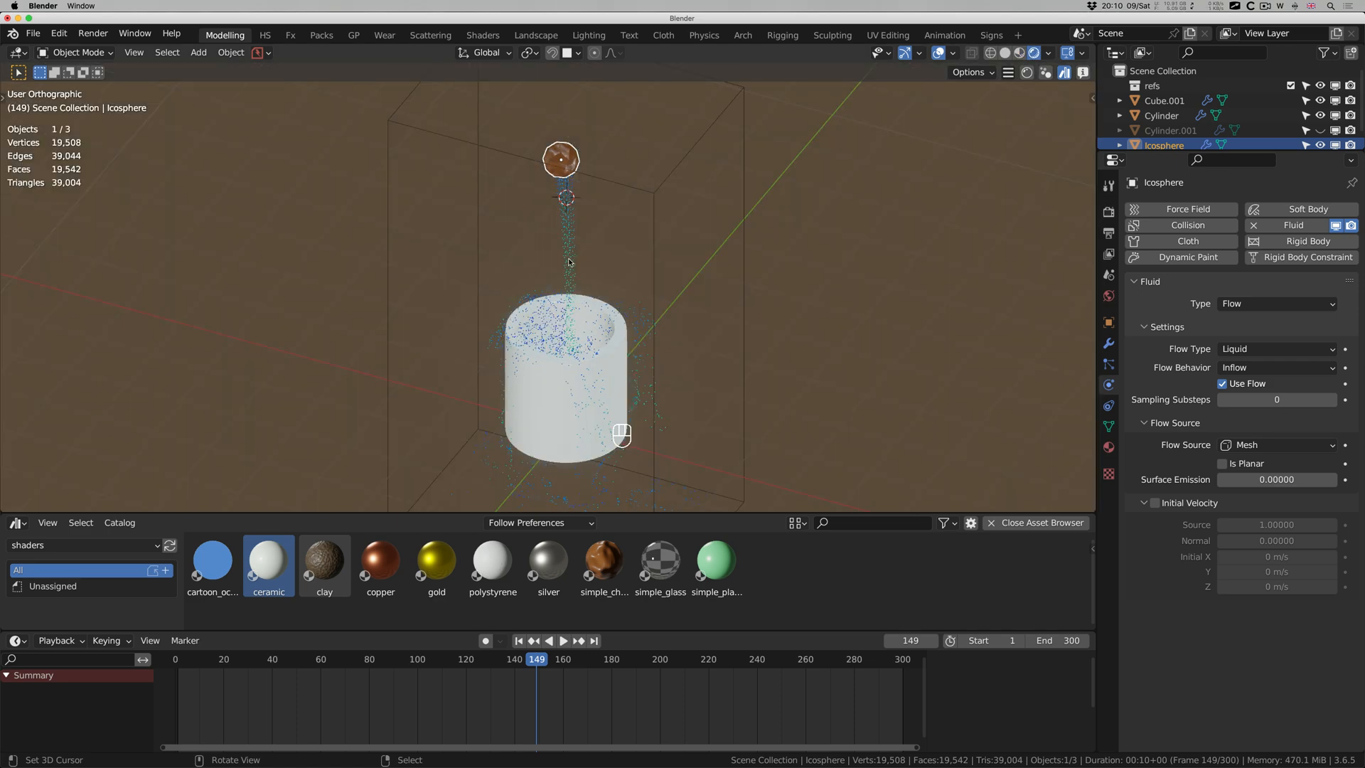
pyautogui.moveTo(569, 261); pyautogui.dragTo(502, 230, button='middle')
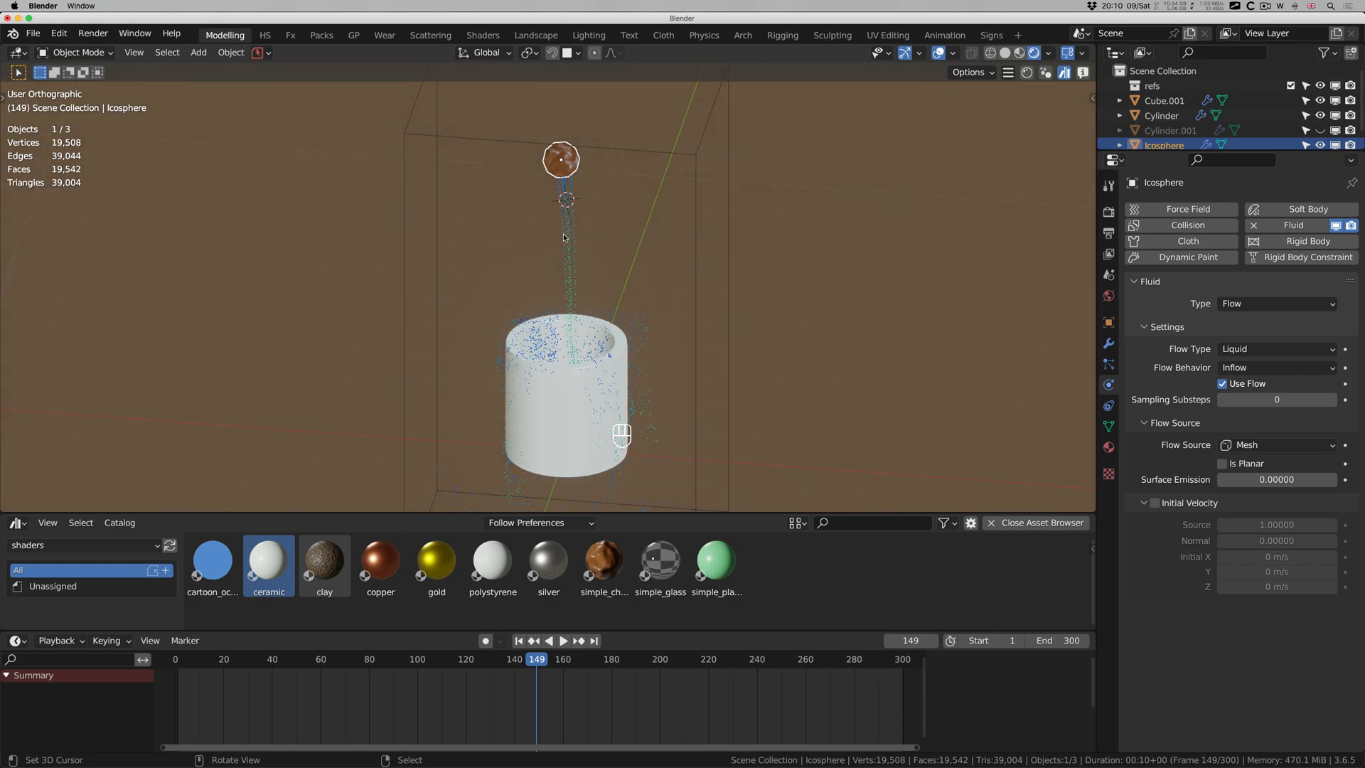
# Switch the viewport from orthographic to perspective projection.
pyautogui.press('KP_5')
pyautogui.scroll(-5, 603, 223)
pyautogui.scroll(4, 603, 223)
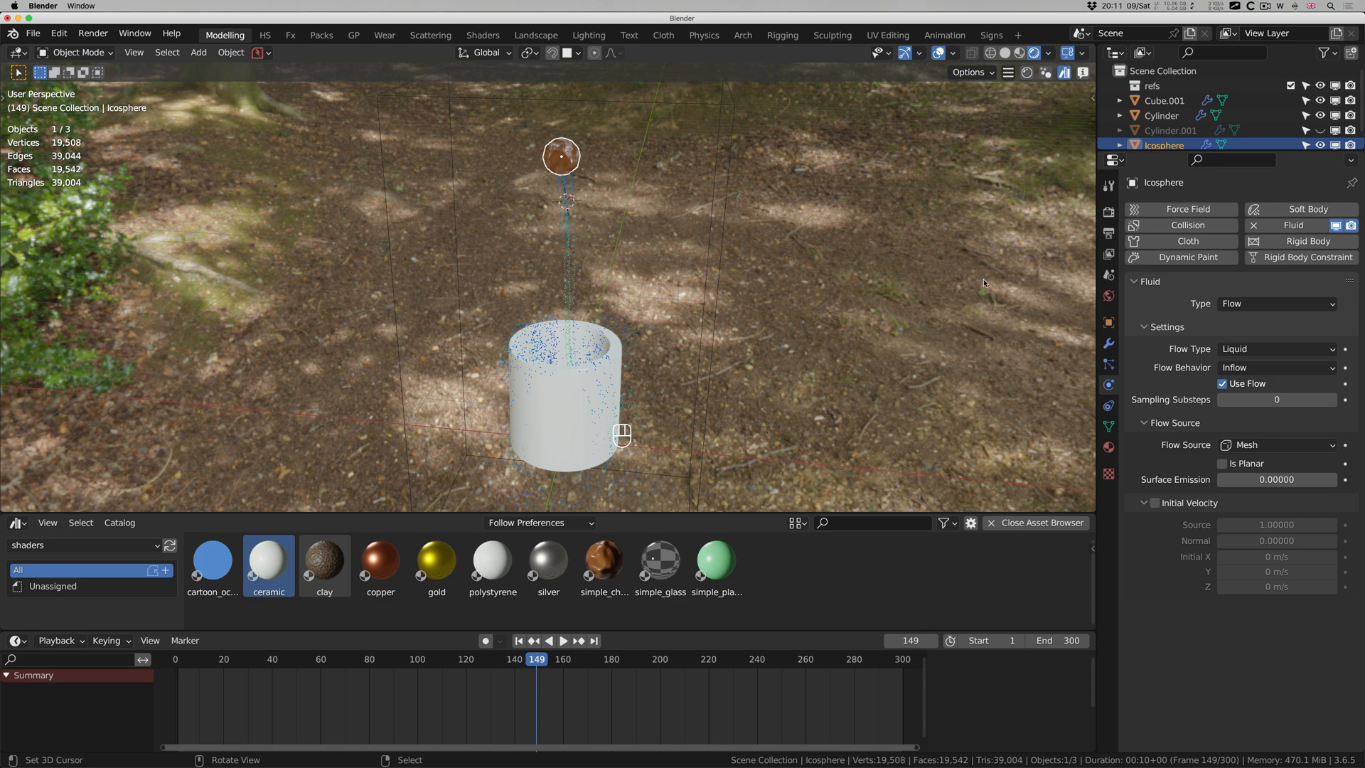
# Dismiss the crash report dialog and make the render's film background transparent.
pyautogui.click(1108, 233)
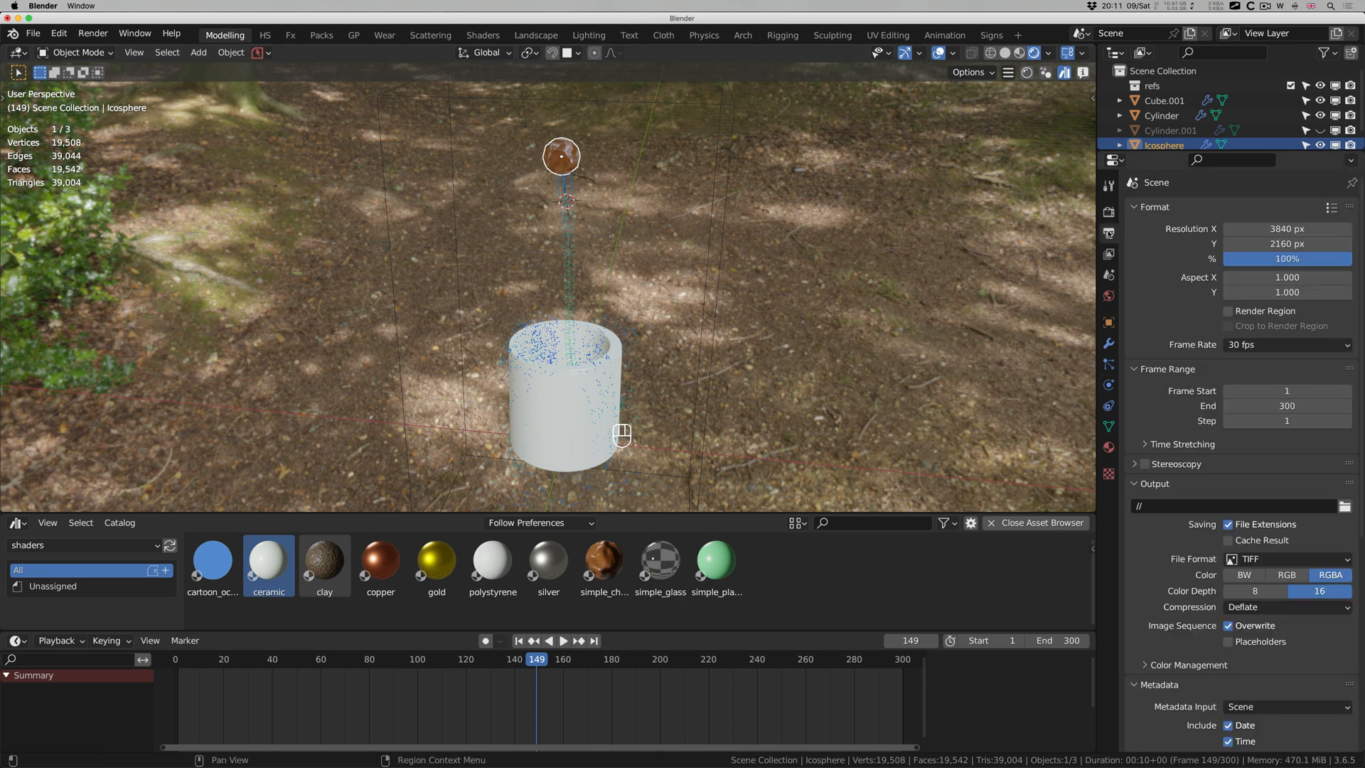
pyautogui.scroll(-3, 1152, 285)
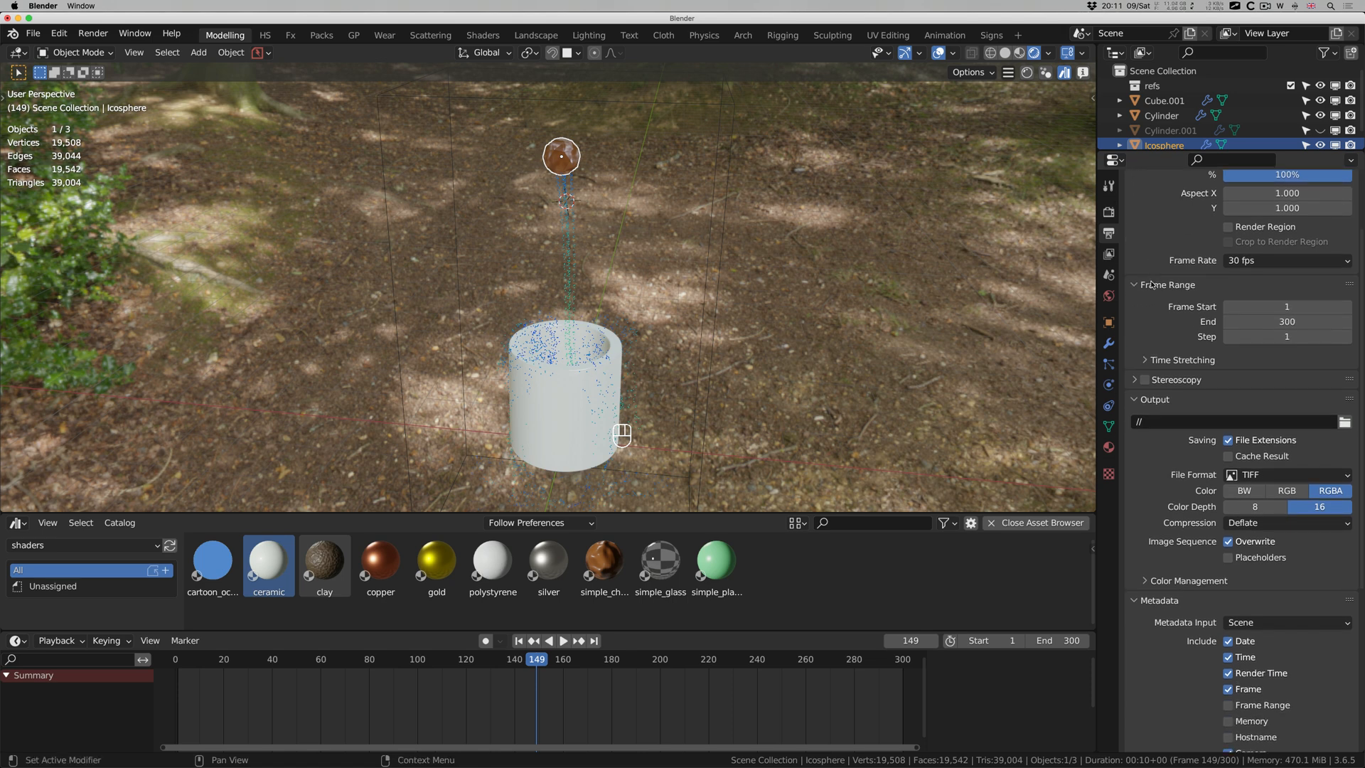
pyautogui.scroll(-9, 1152, 285)
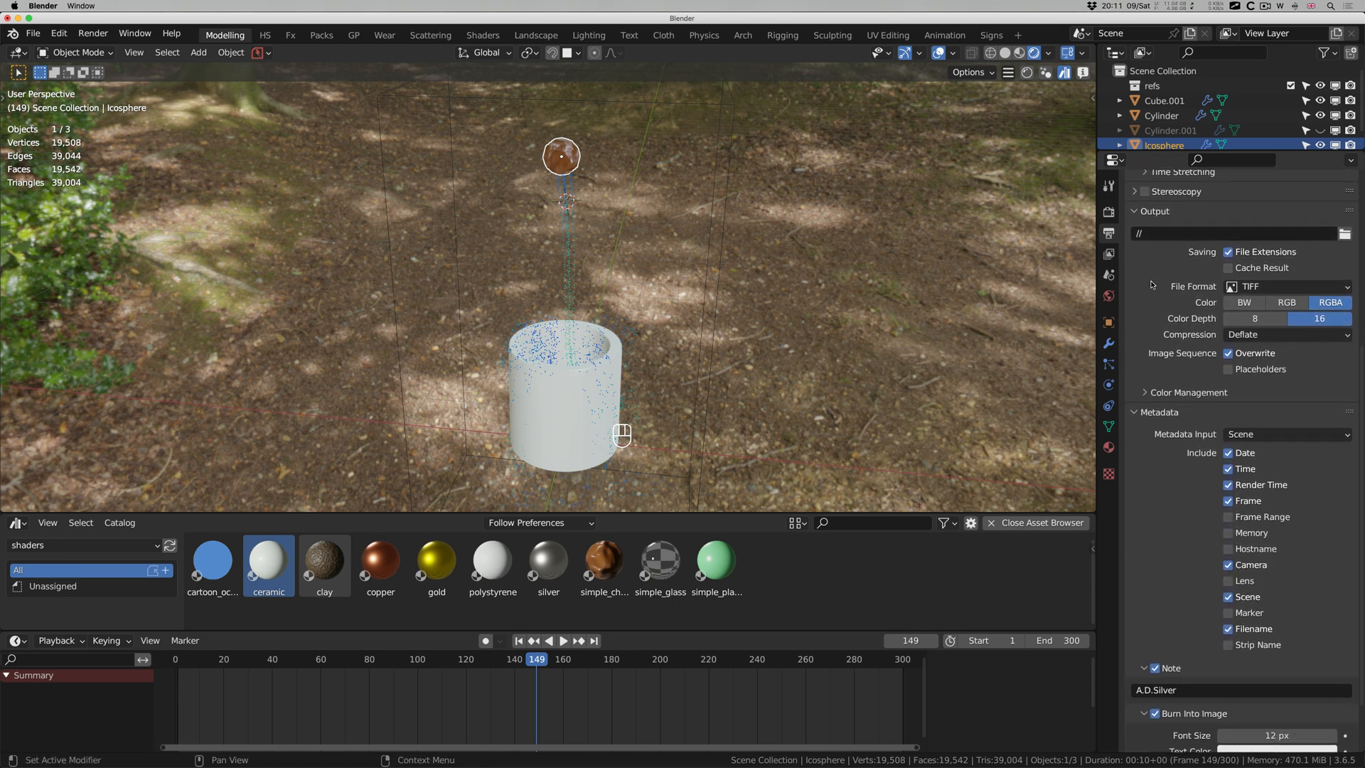
pyautogui.scroll(5, 1152, 285)
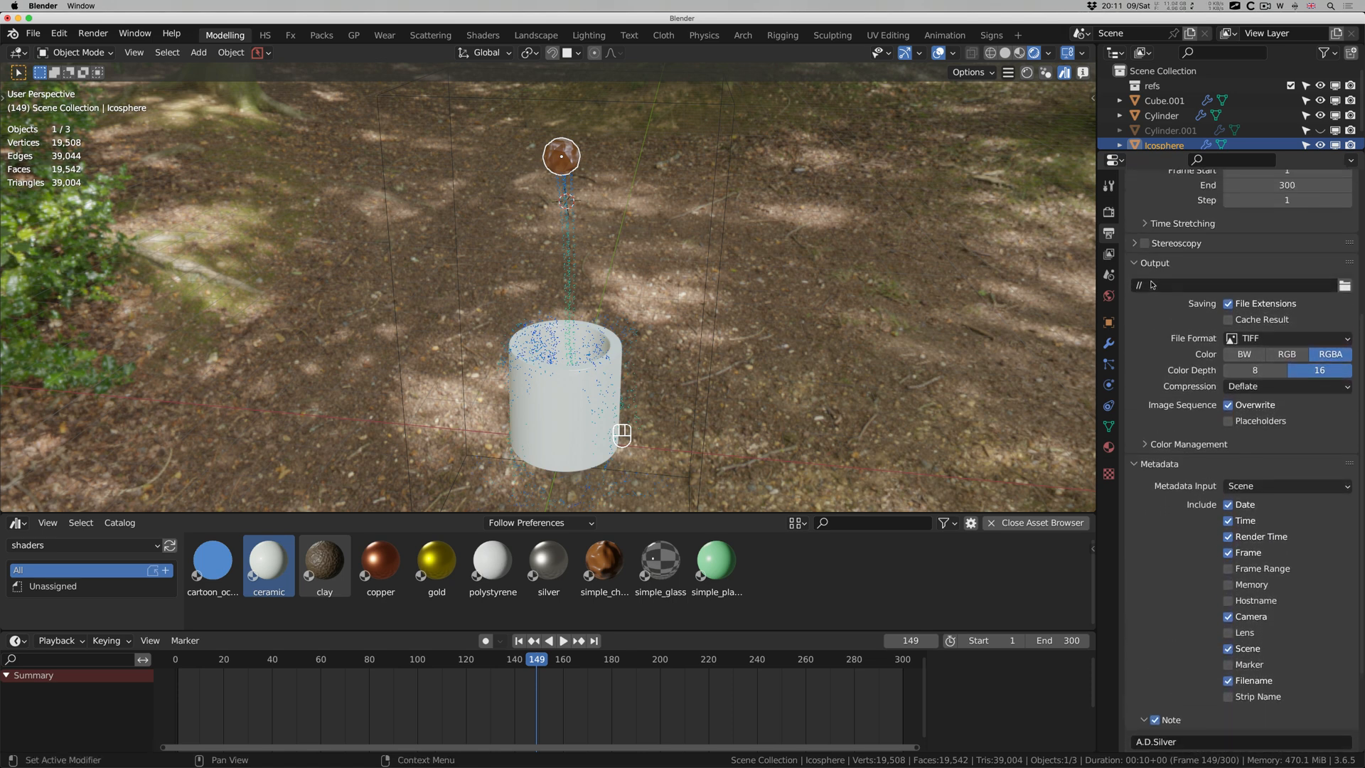
pyautogui.click(1109, 215)
pyautogui.click(708, 249)
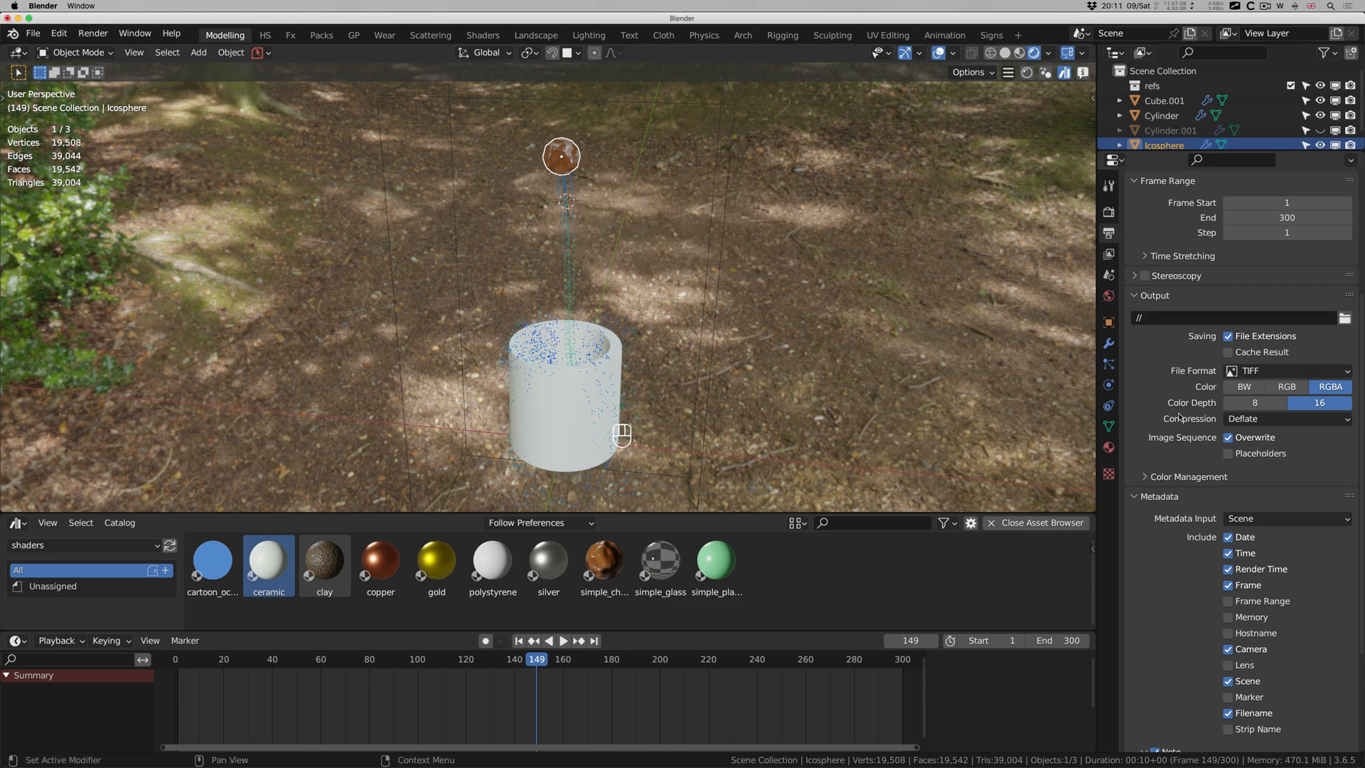
pyautogui.scroll(3, 1178, 417)
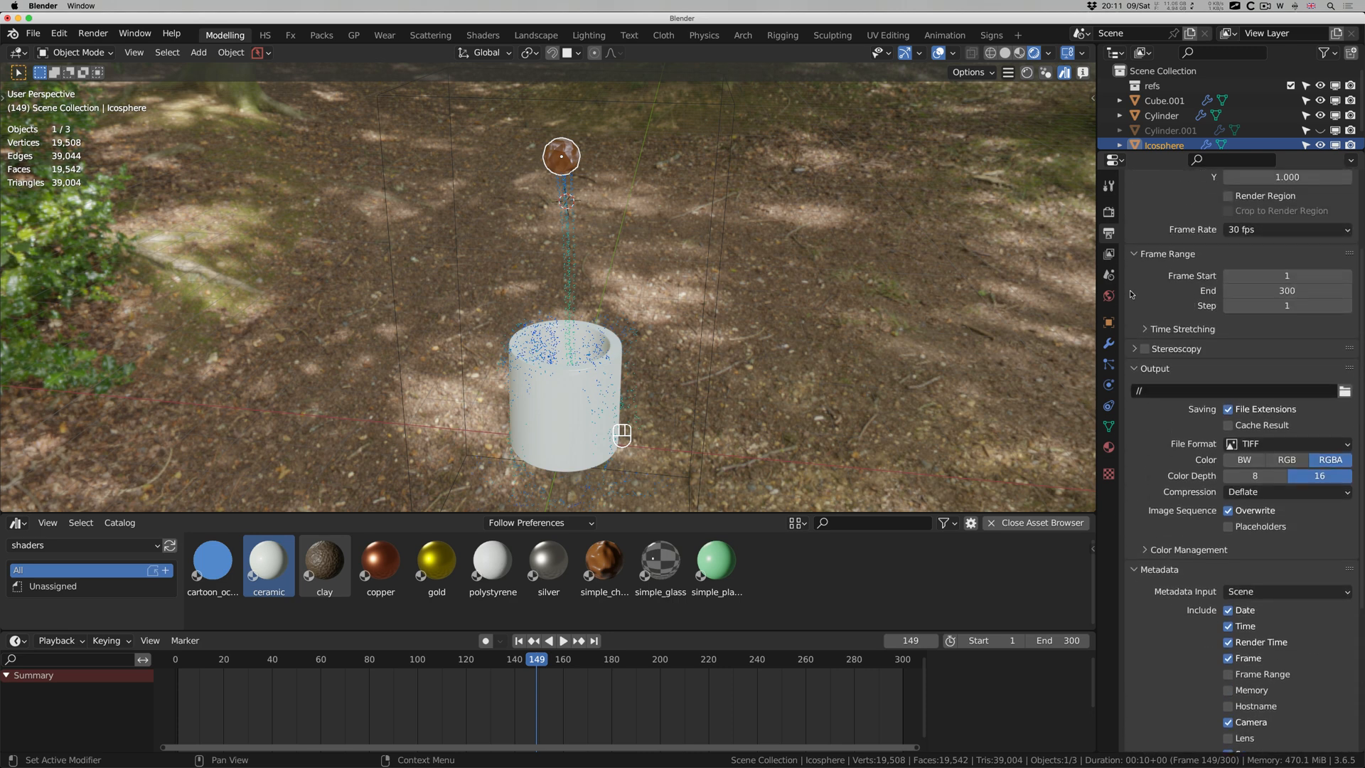
pyautogui.click(1109, 214)
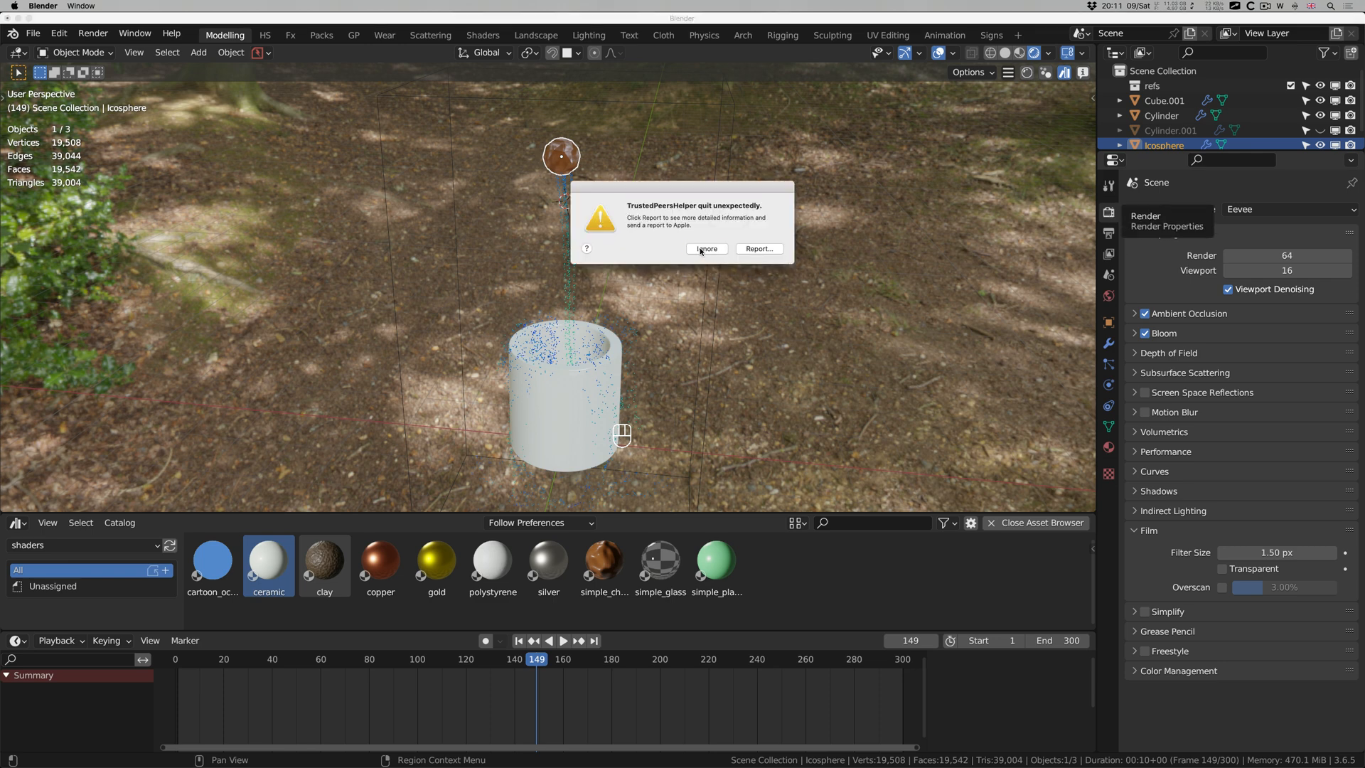
pyautogui.click(706, 249)
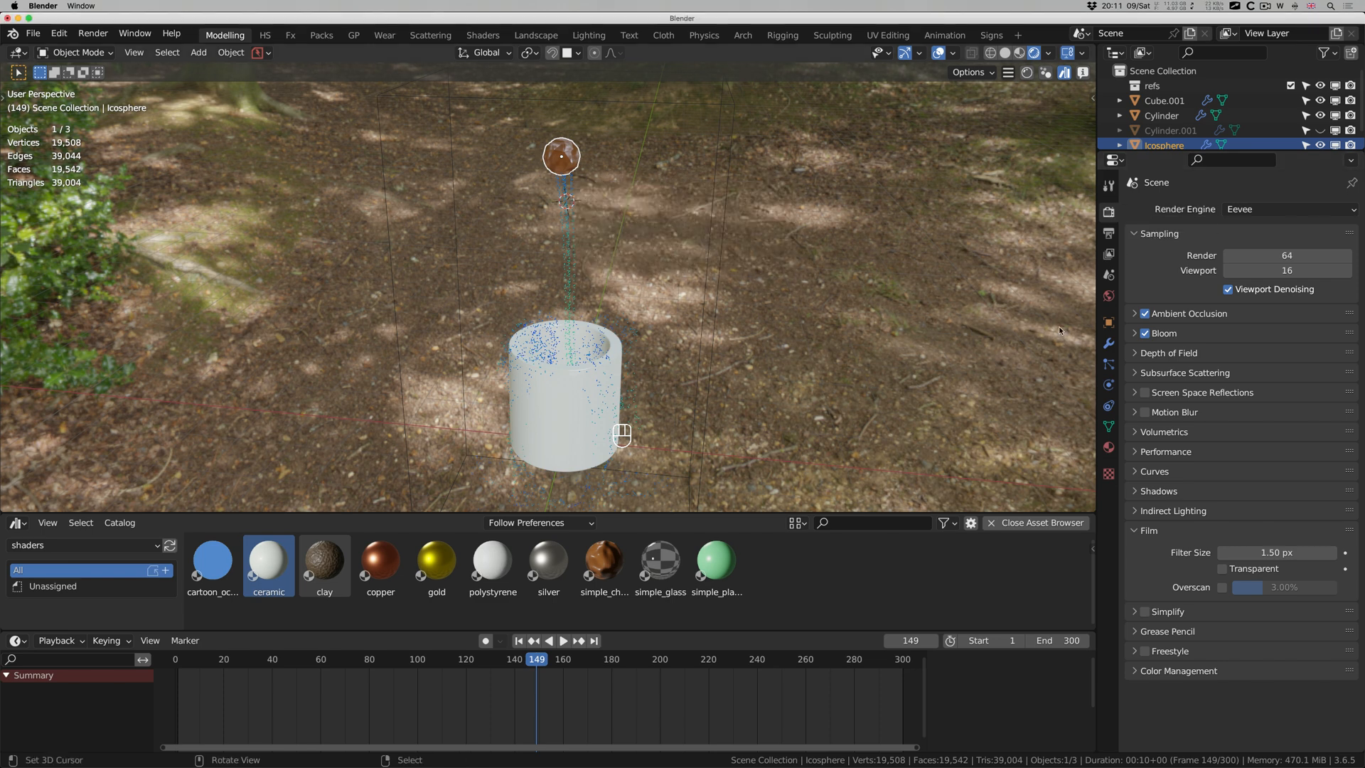
pyautogui.click(1222, 570)
pyautogui.hscroll(-8, 638, 267)
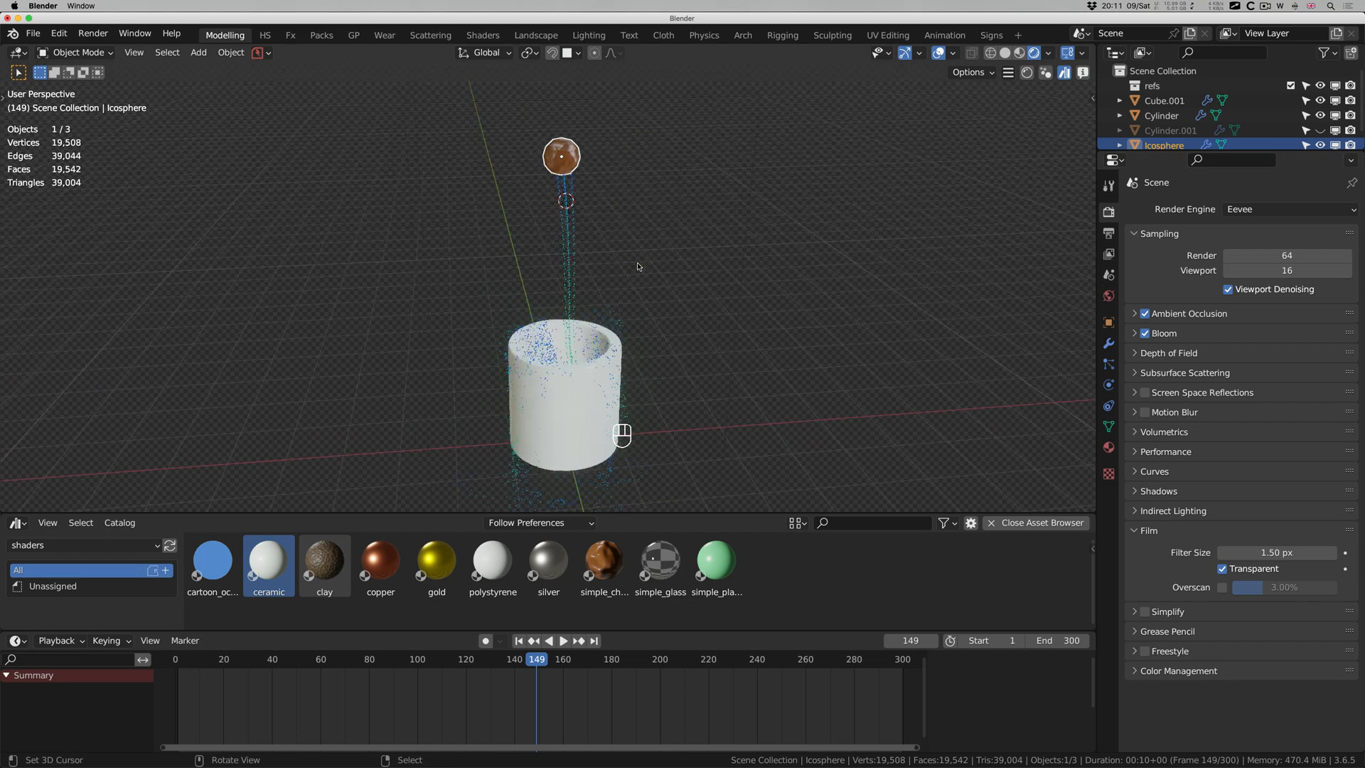
# Select the fluid domain cube, enable viscosity for its liquid, and set the viscosity strength to 1.860.
pyautogui.click(1108, 384)
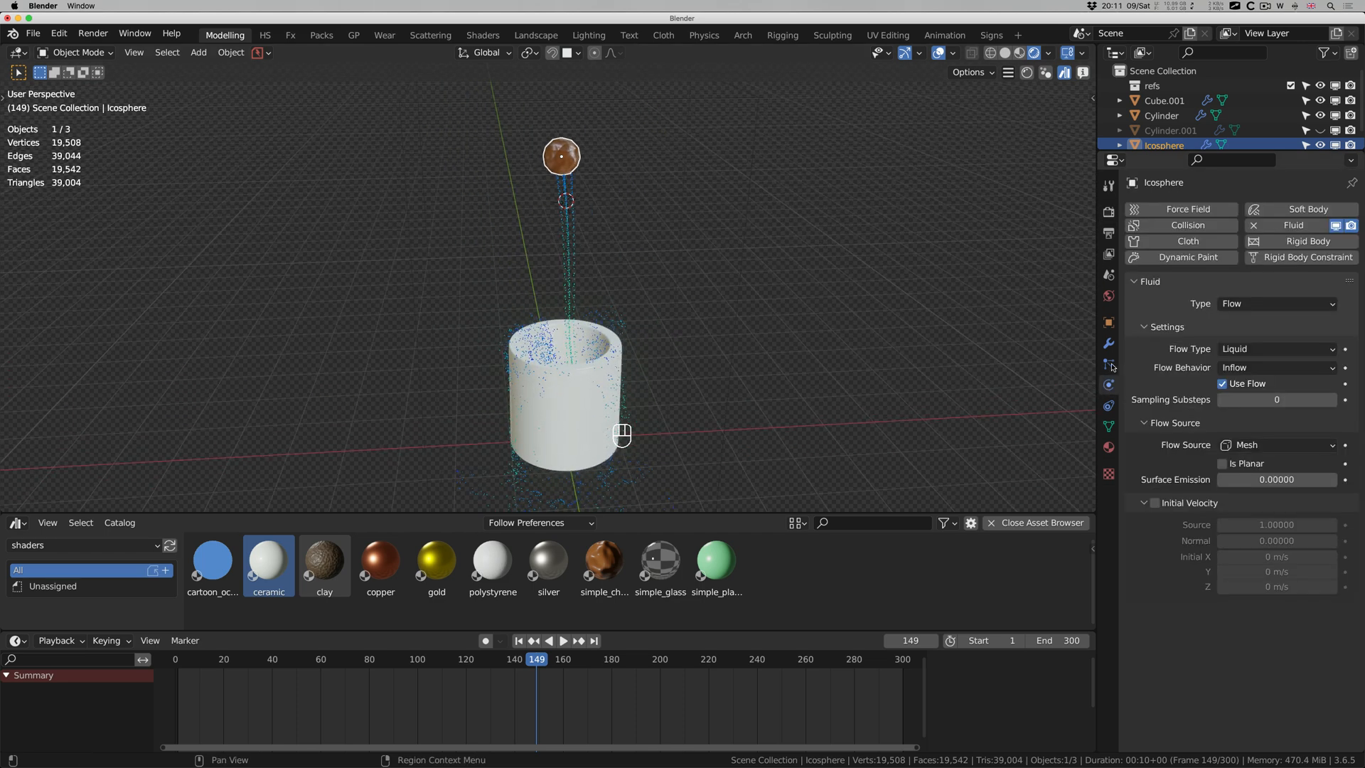
pyautogui.click(571, 261)
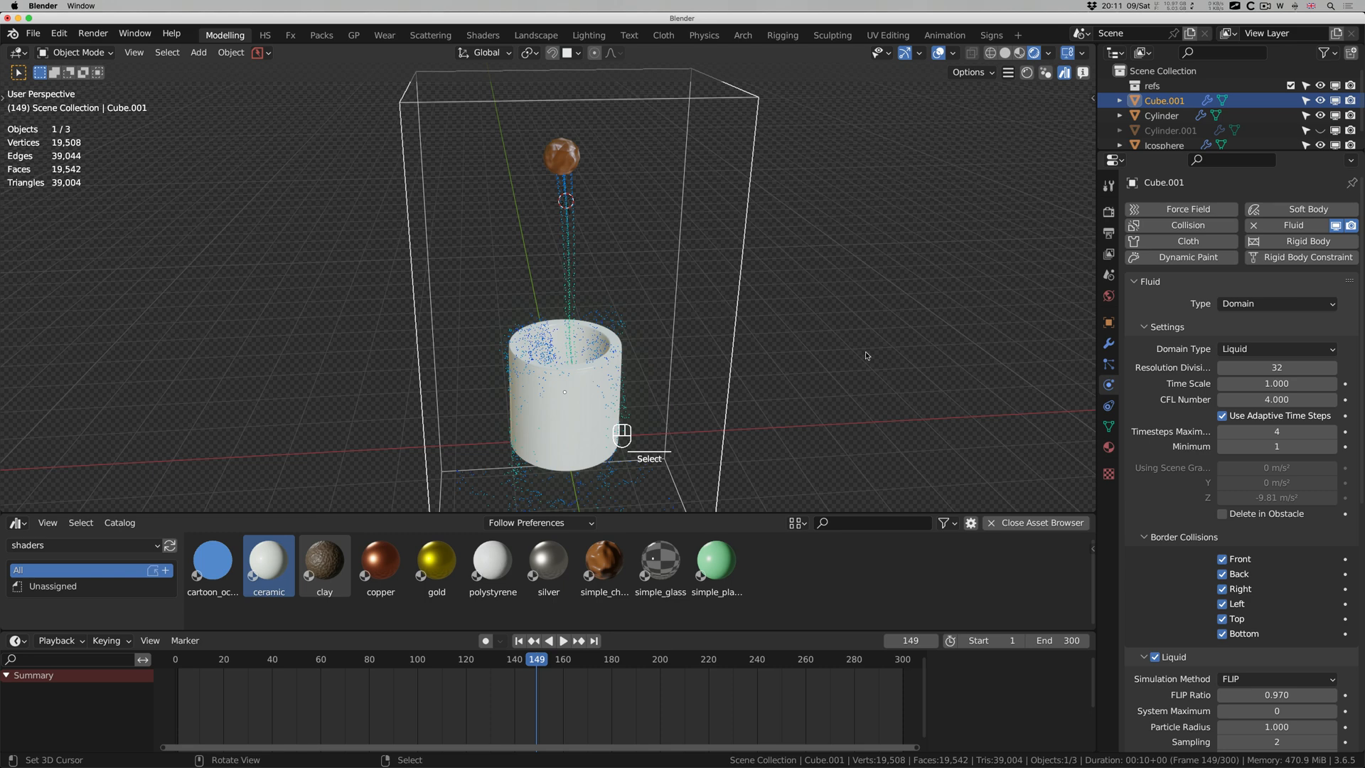
pyautogui.scroll(-15, 1182, 359)
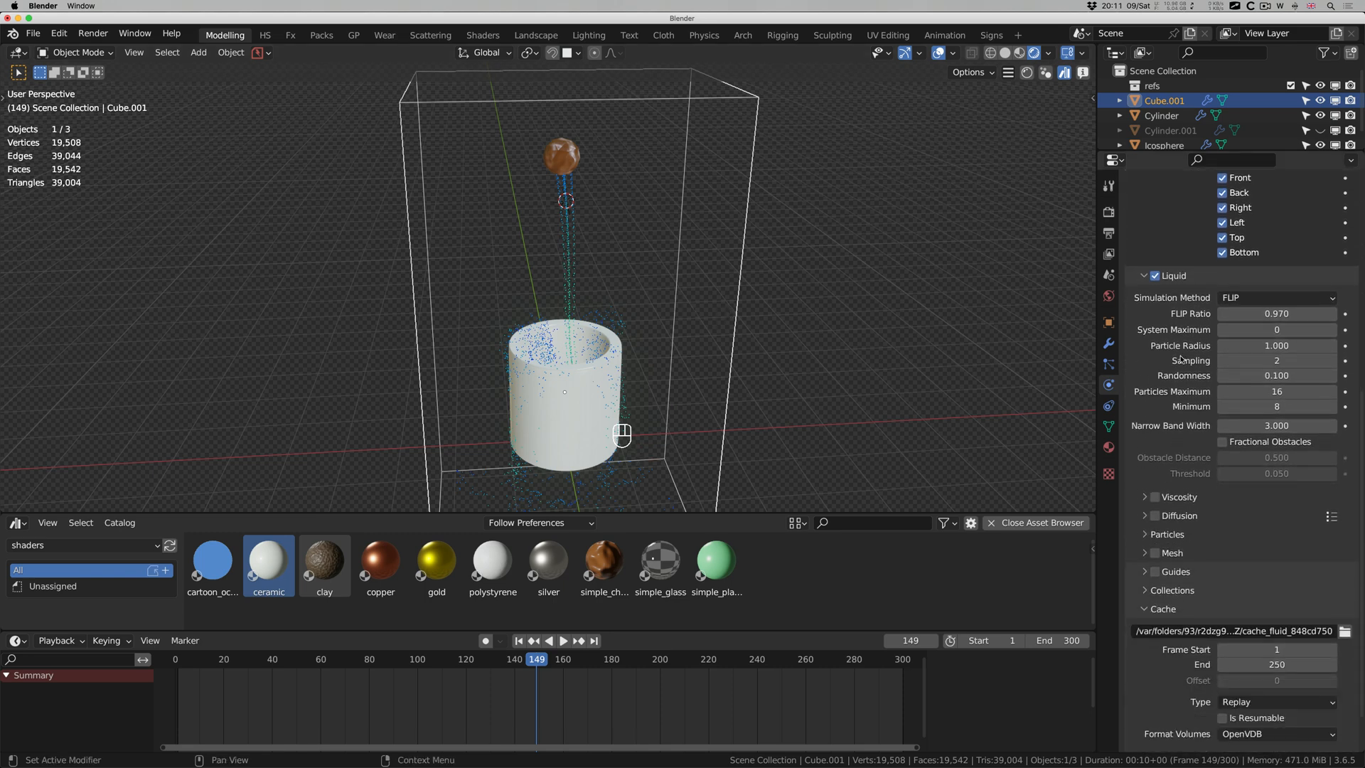
pyautogui.scroll(6, 1182, 360)
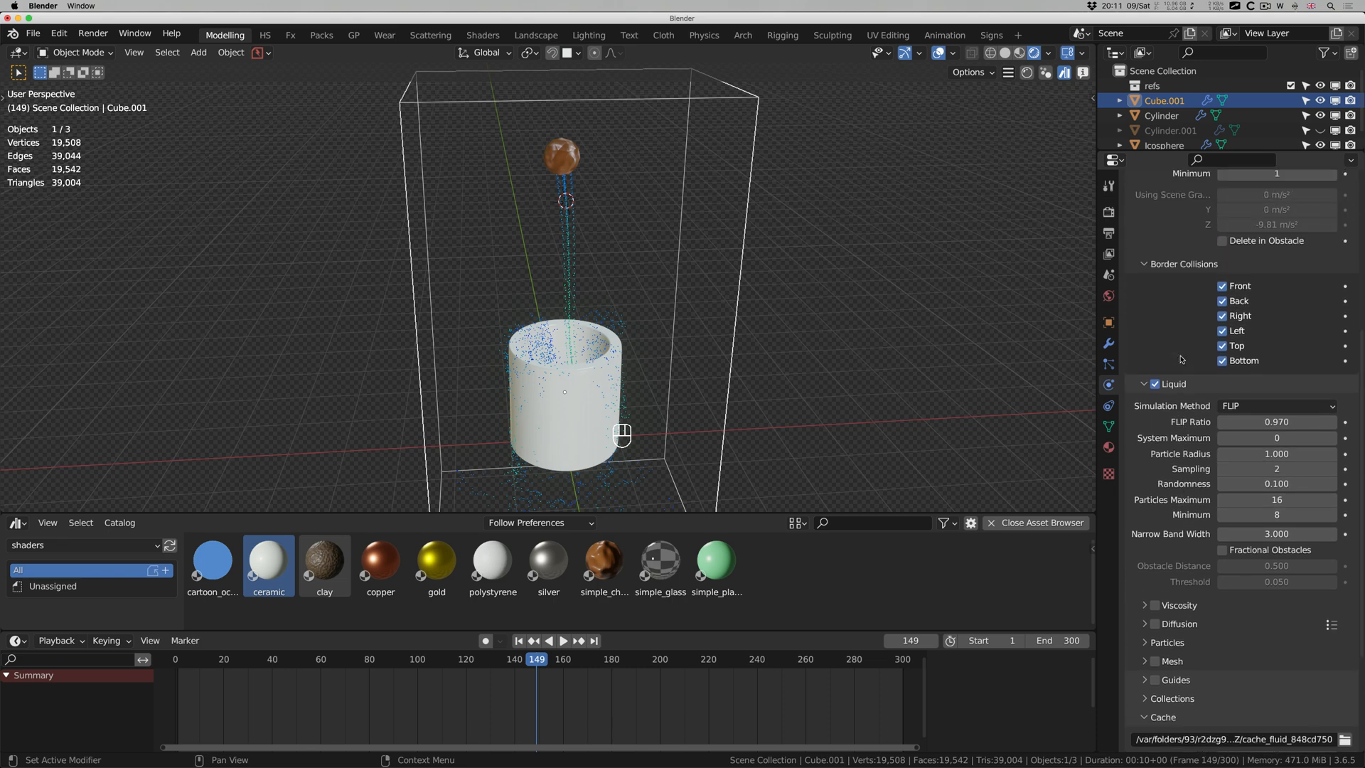
pyautogui.scroll(5, 1182, 359)
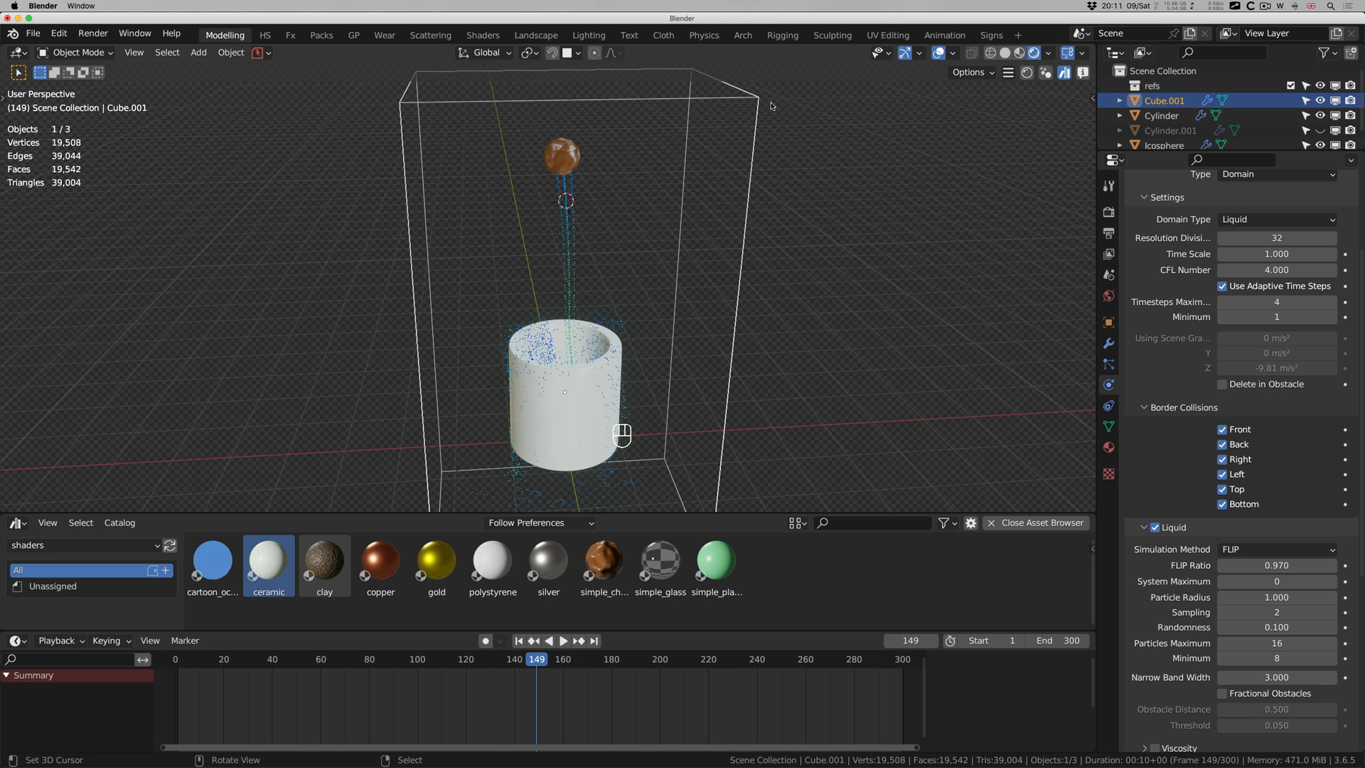
pyautogui.scroll(-9, 1168, 374)
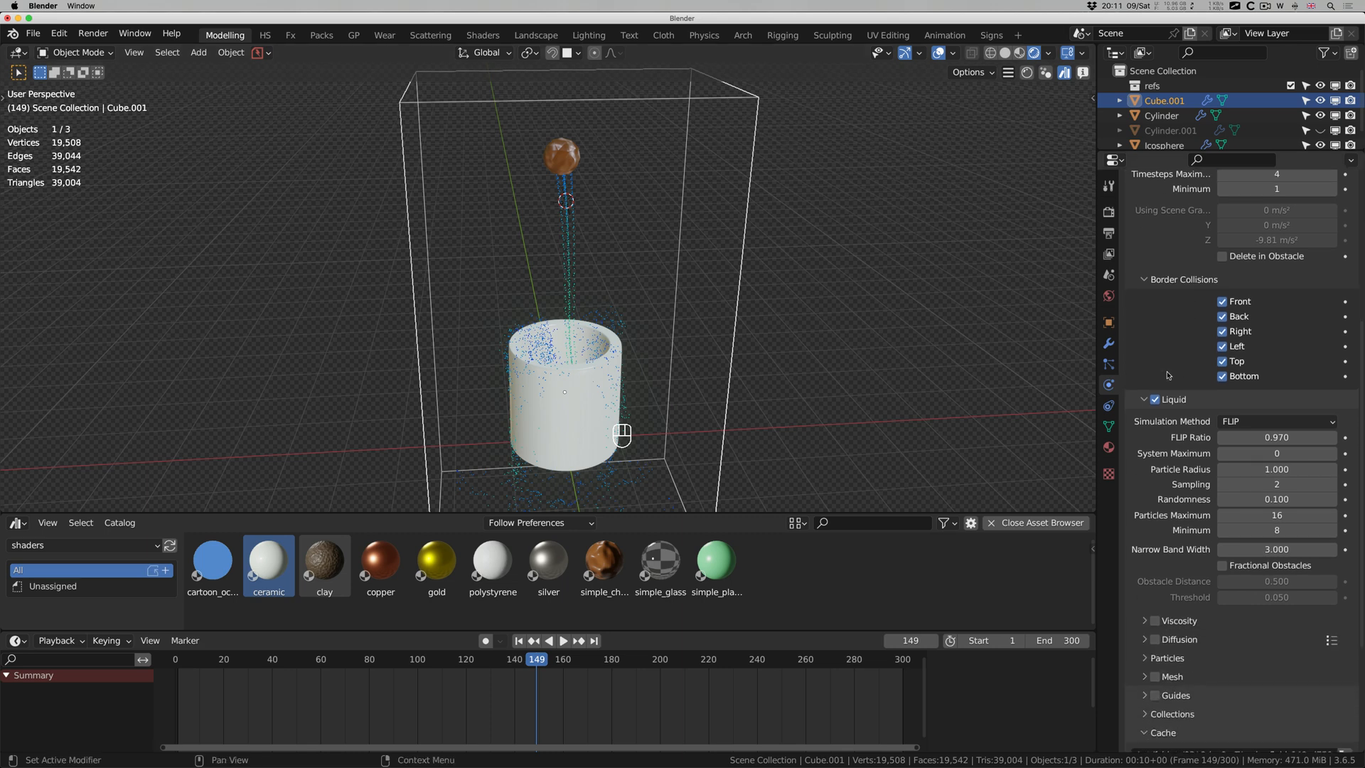
pyautogui.scroll(-1, 1168, 375)
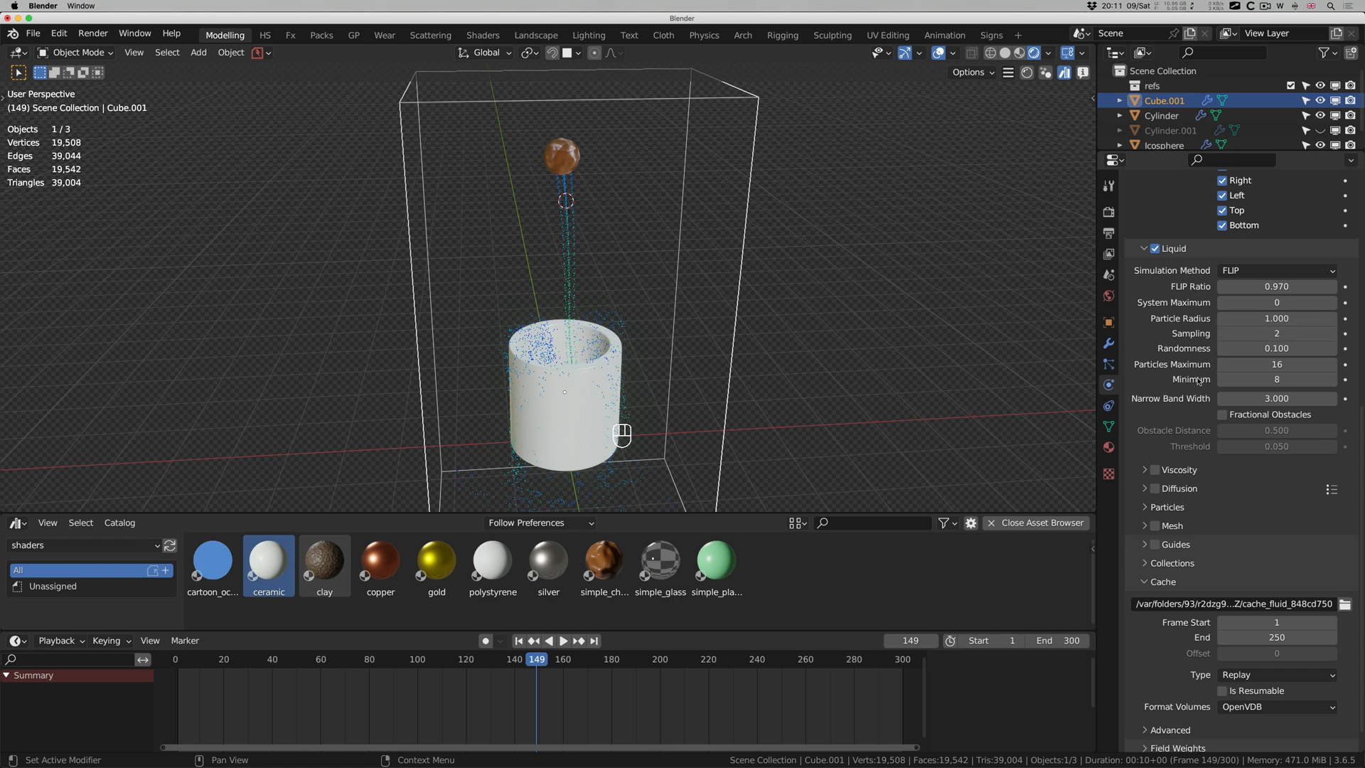
pyautogui.scroll(-2, 1166, 424)
pyautogui.click(1143, 445)
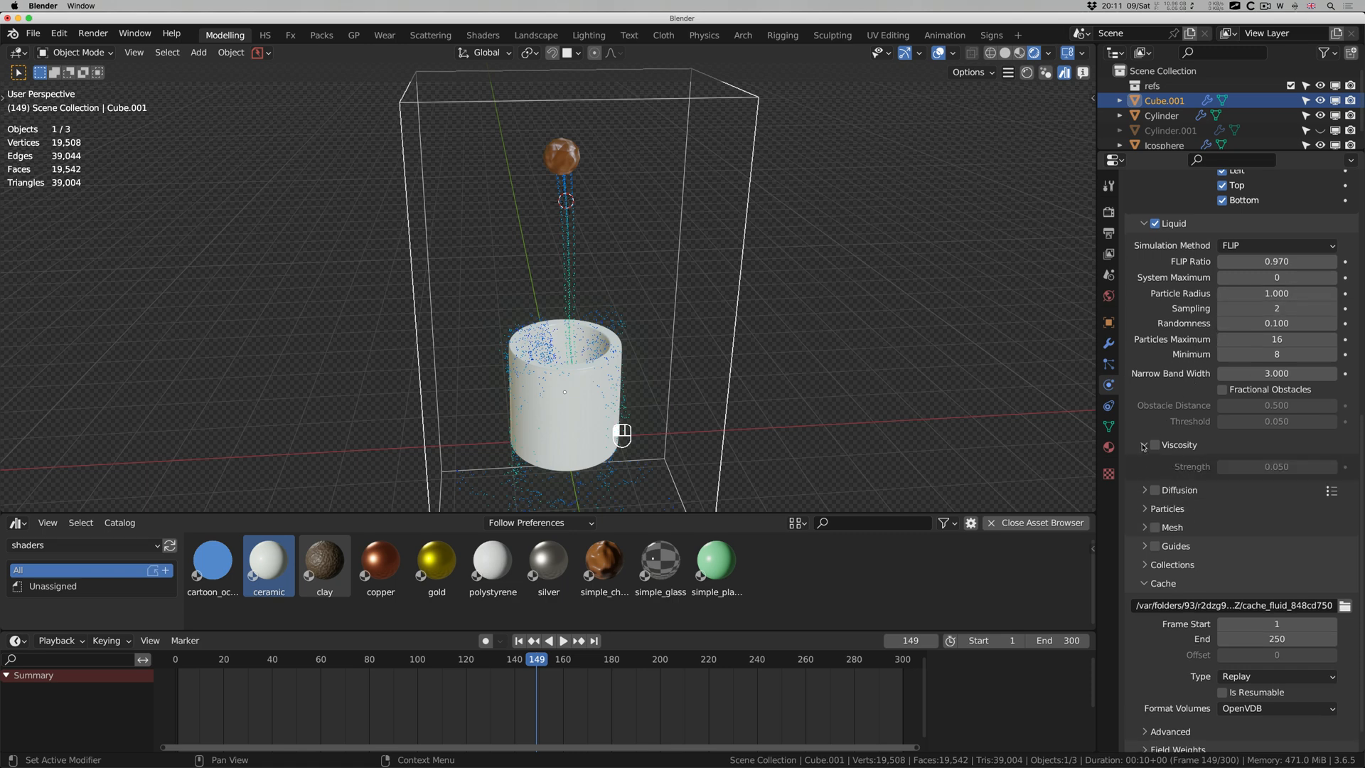
pyautogui.click(1155, 445)
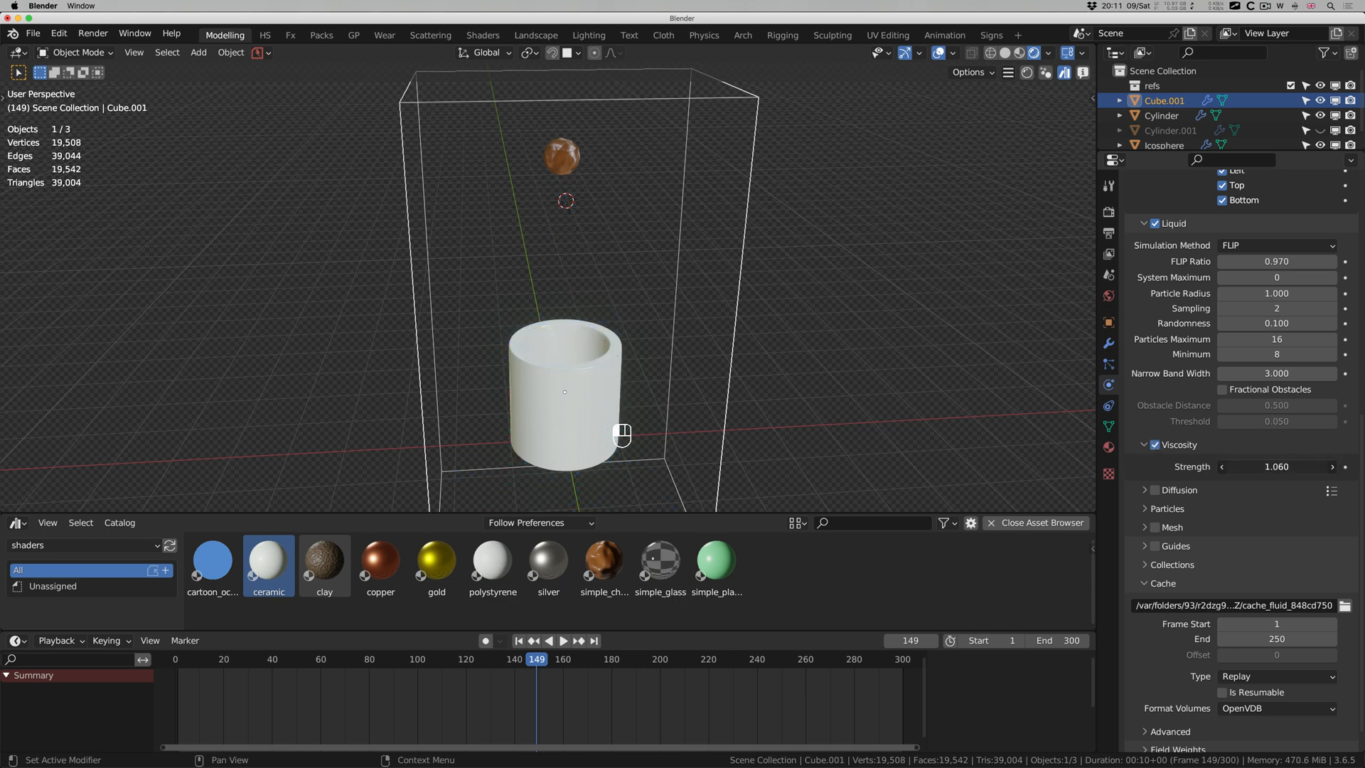
pyautogui.moveTo(1277, 466); pyautogui.dragTo(1196, 515)
# Examine the domain's Particles and Mesh settings for the liquid.
pyautogui.click(1145, 509)
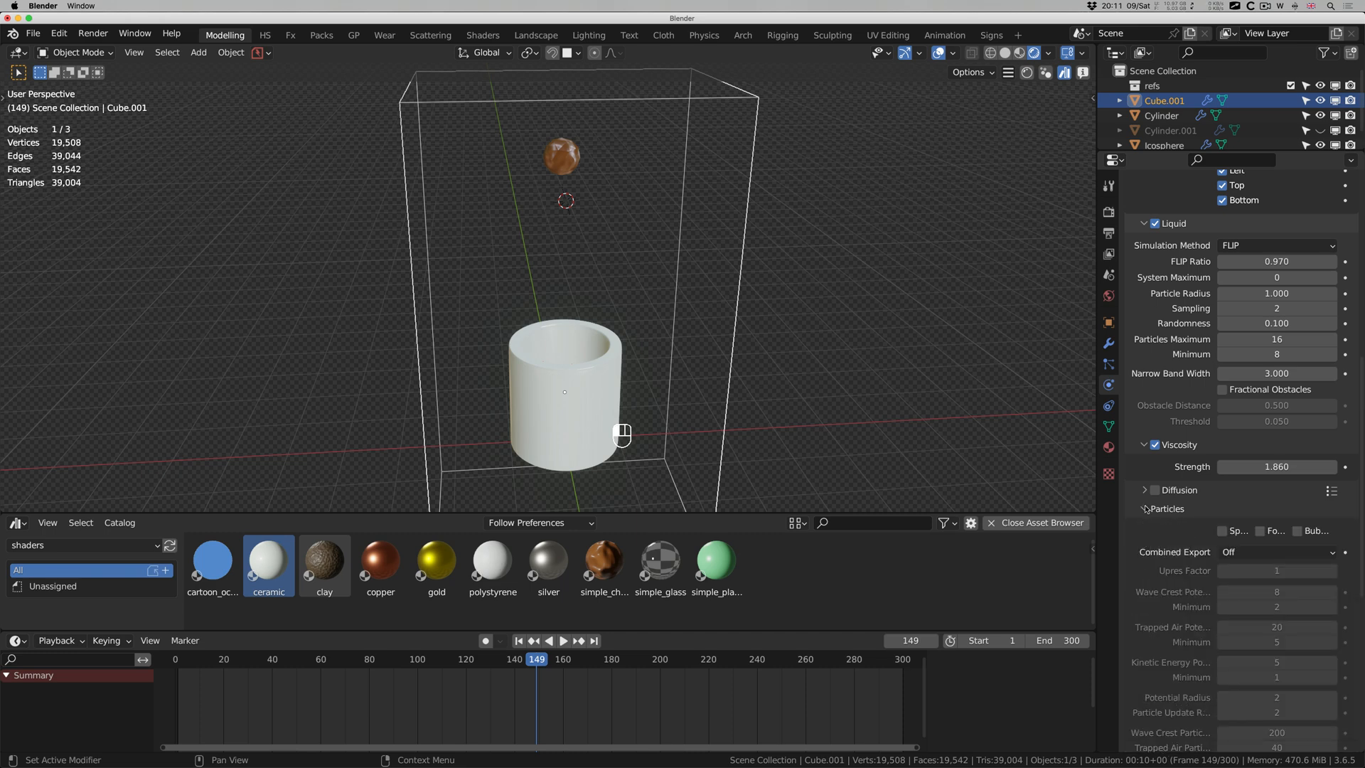
pyautogui.scroll(-5, 1161, 489)
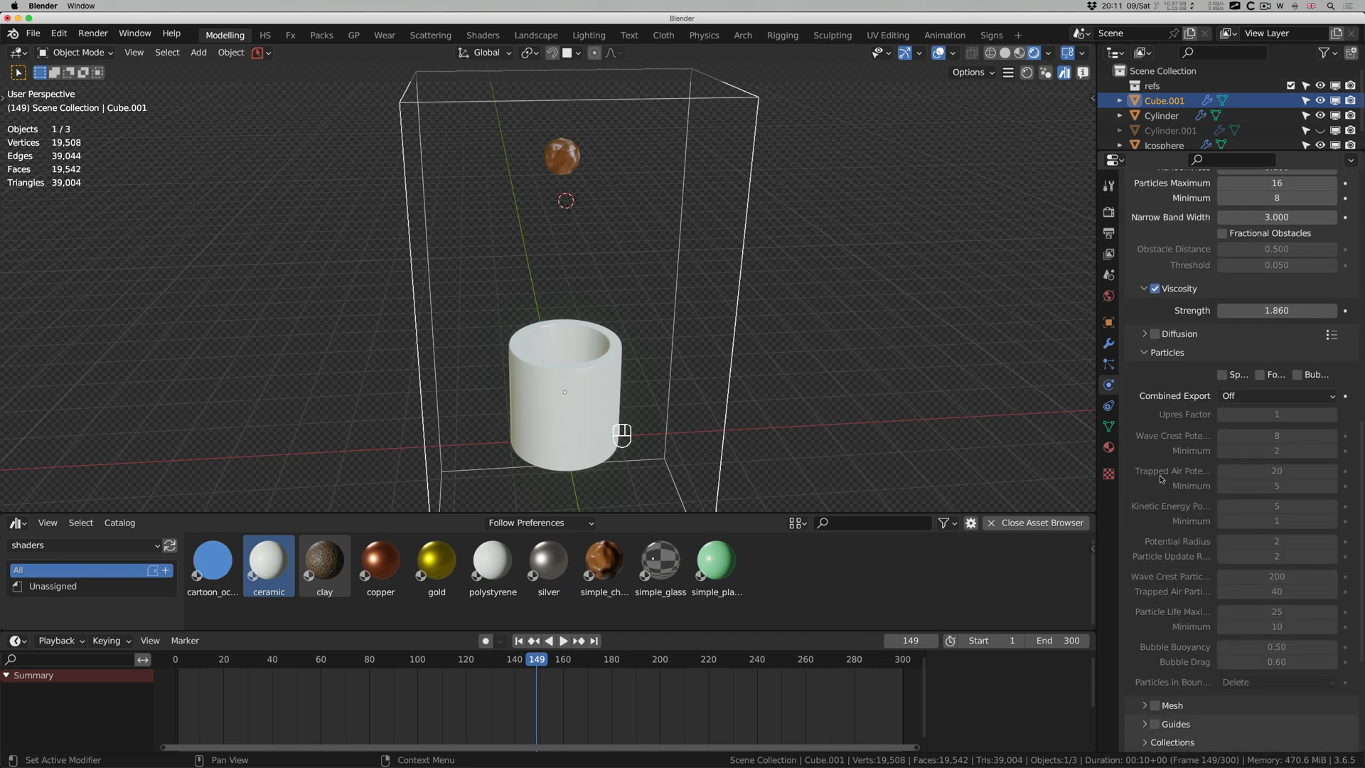
pyautogui.scroll(-5, 1161, 480)
pyautogui.click(1145, 501)
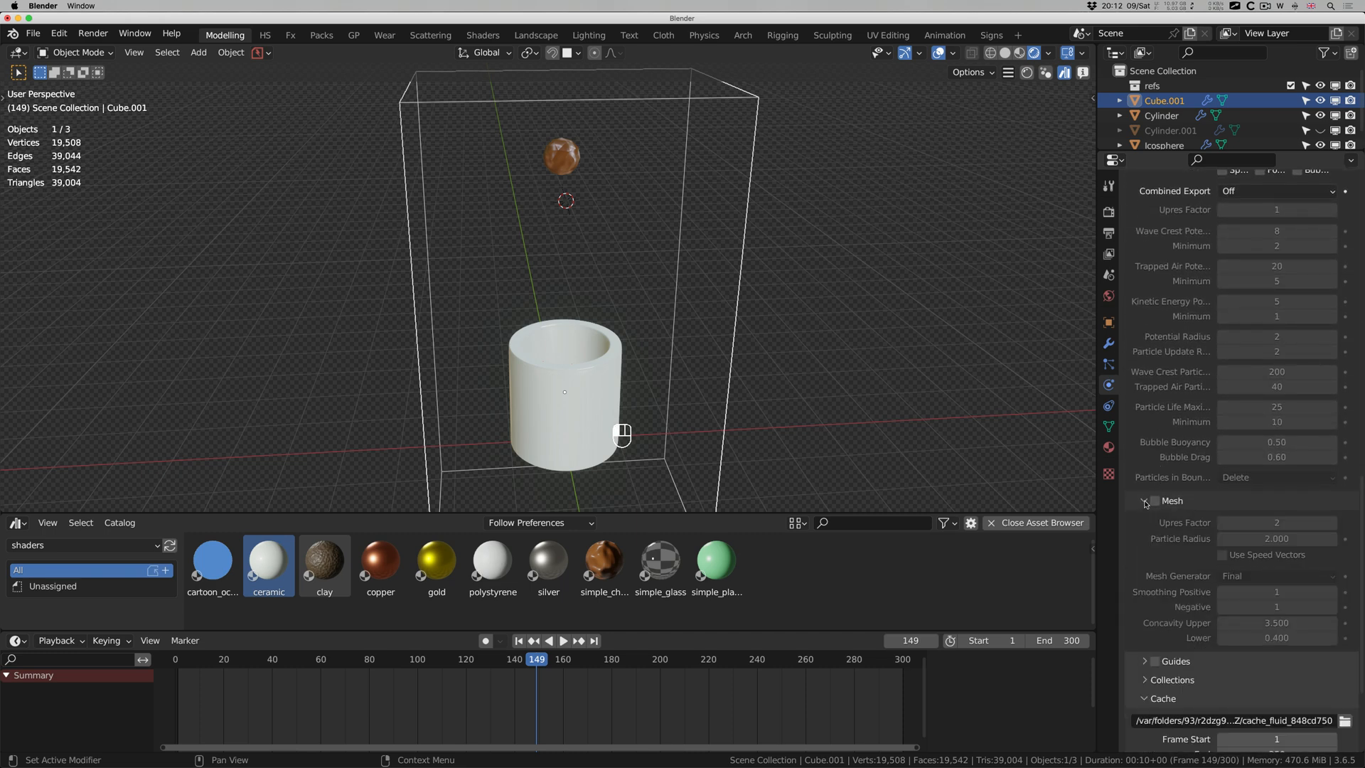
pyautogui.click(1146, 501)
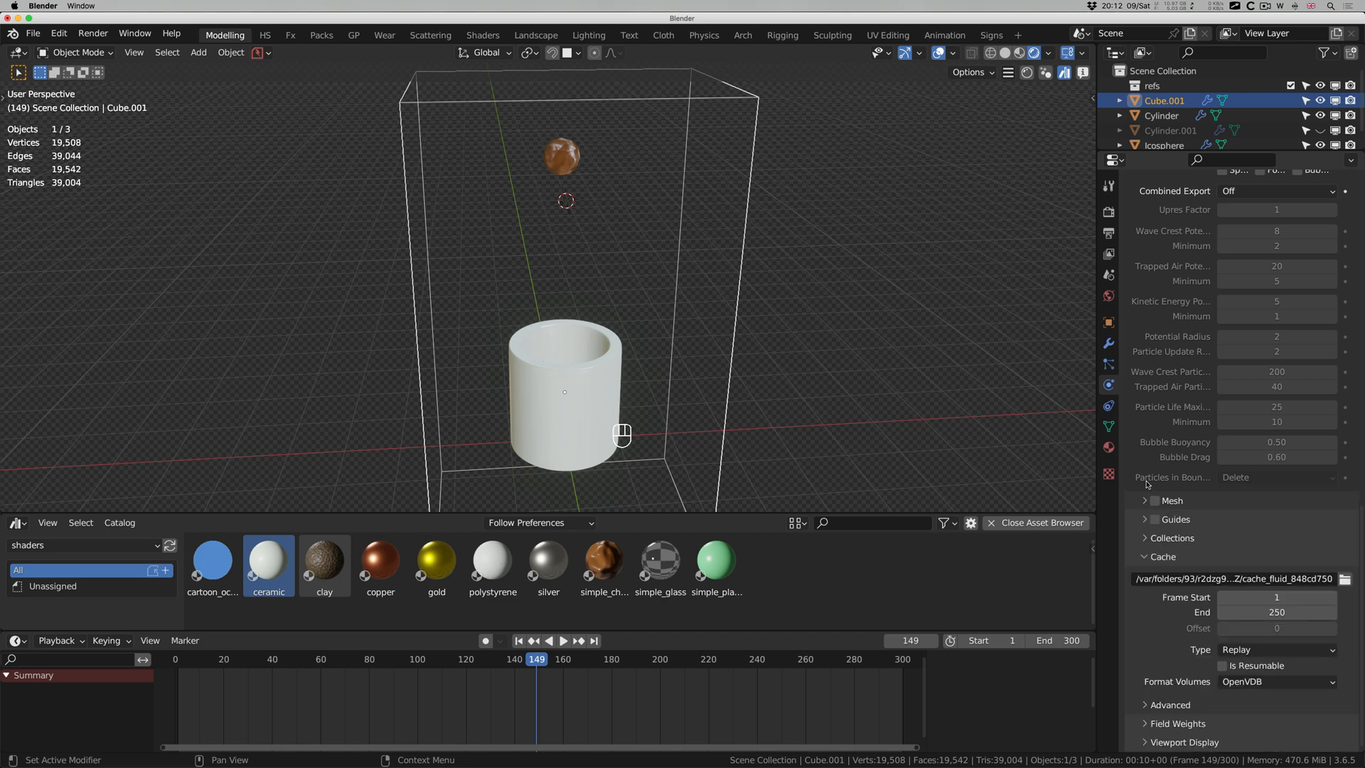
pyautogui.scroll(3, 1146, 485)
pyautogui.scroll(-3, 1146, 485)
pyautogui.scroll(20, 1146, 485)
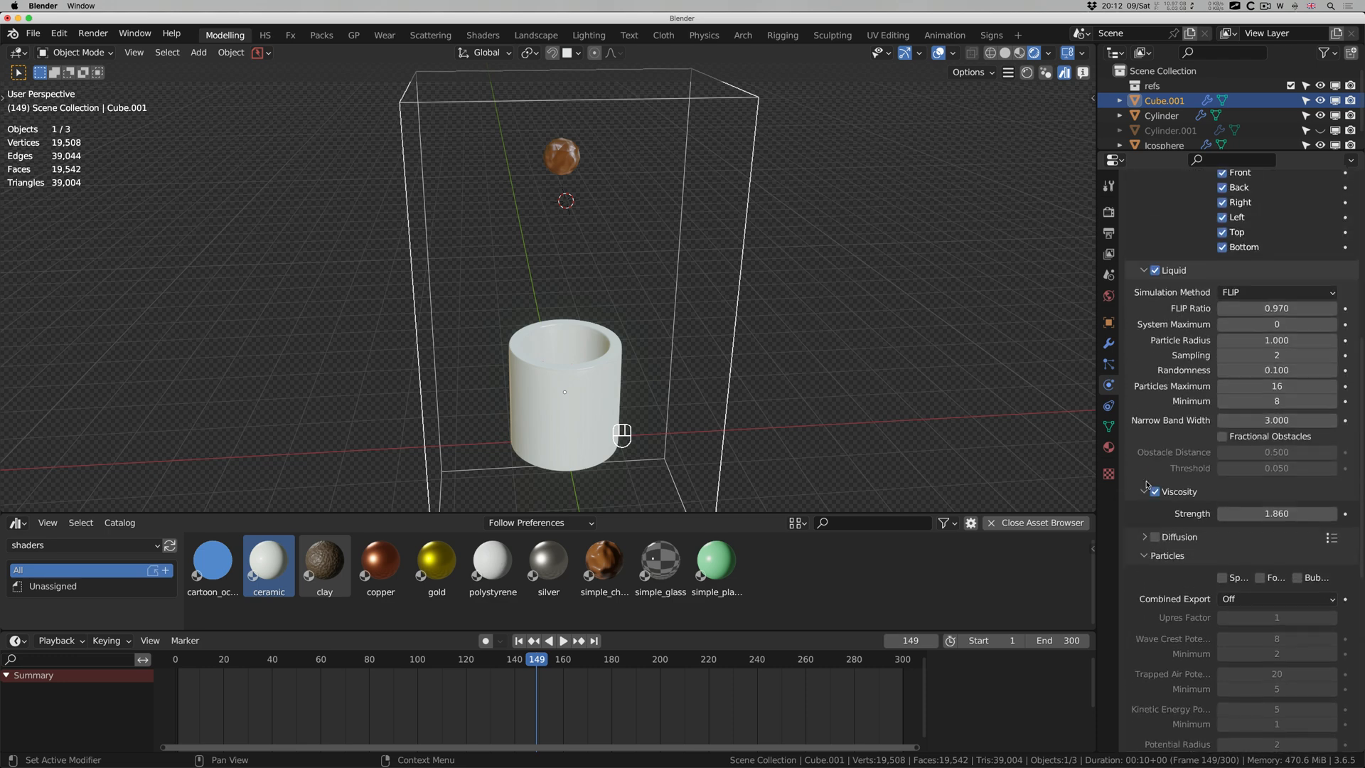
# Select the icosphere, start playing the simulation, and close the asset browser.
pyautogui.click(572, 159)
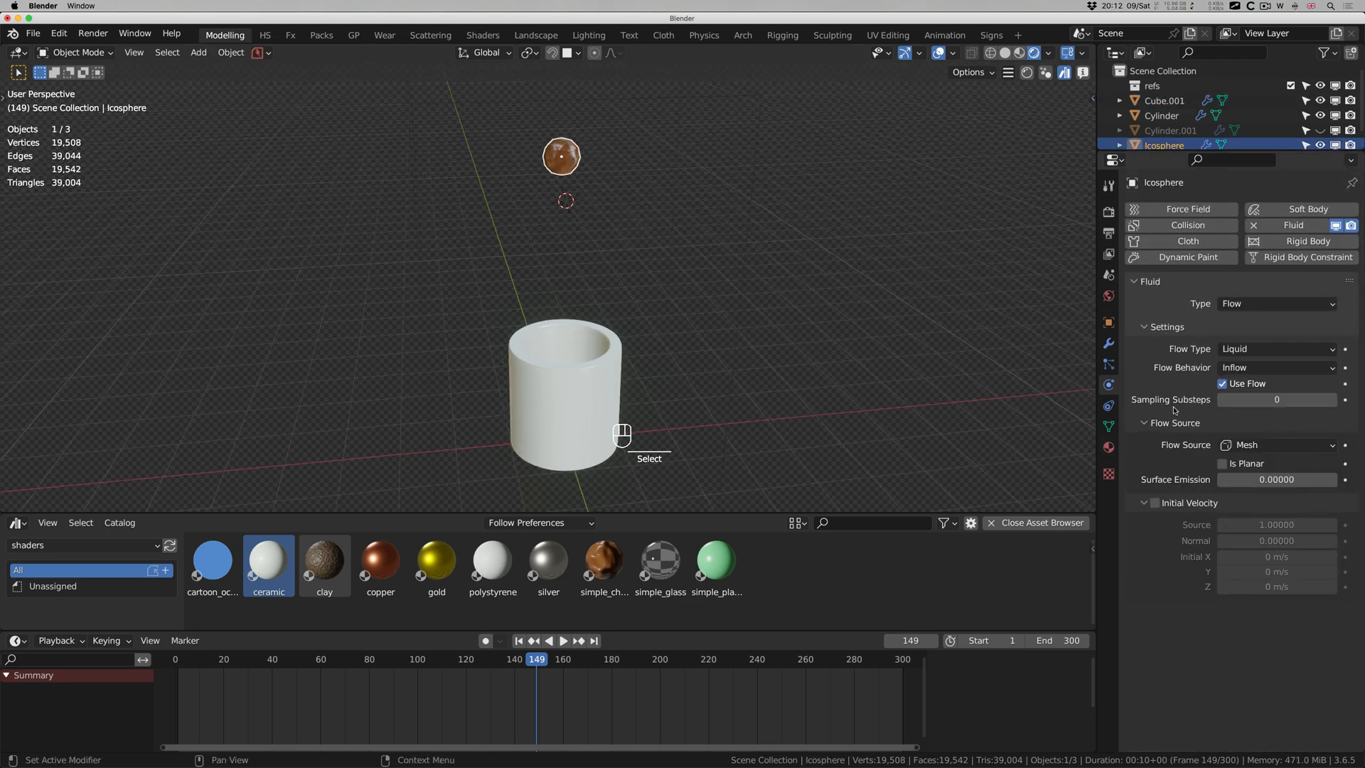
pyautogui.press('space')
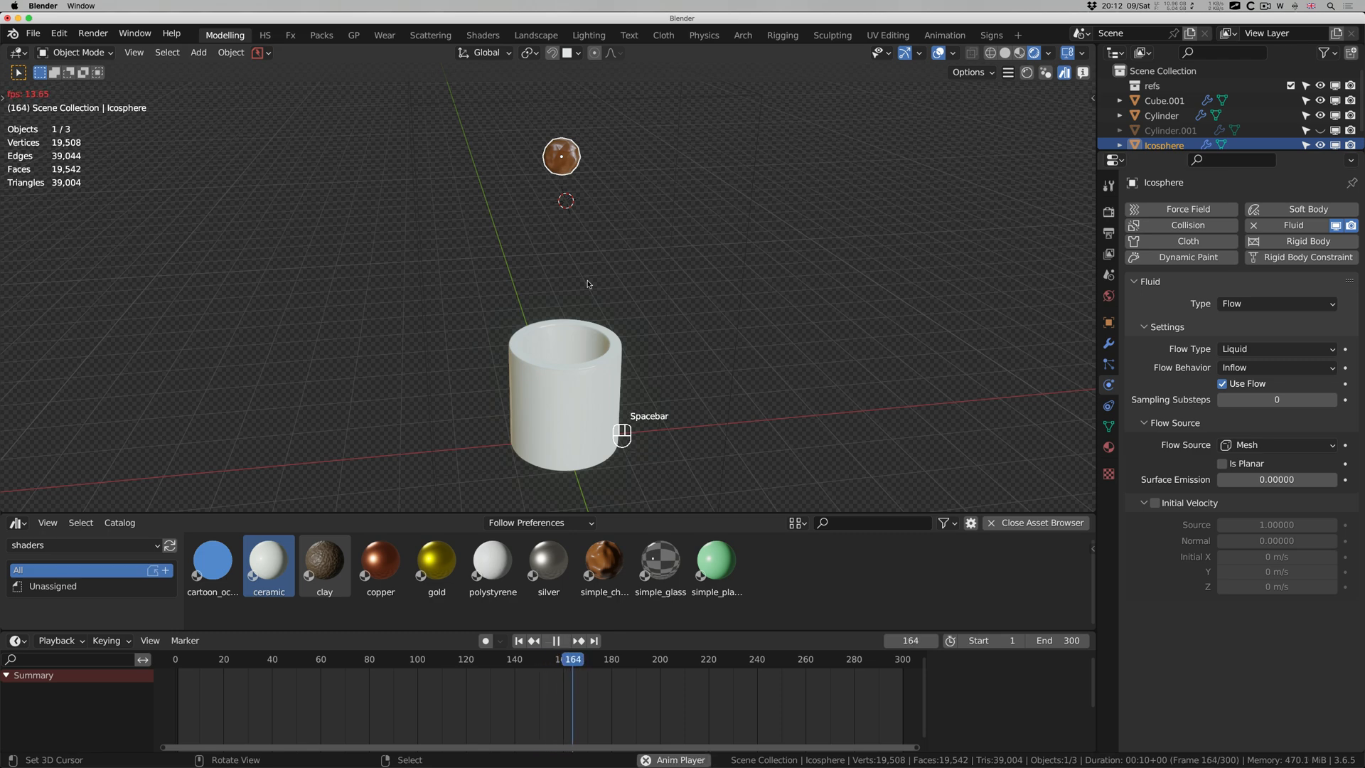
pyautogui.click(1017, 524)
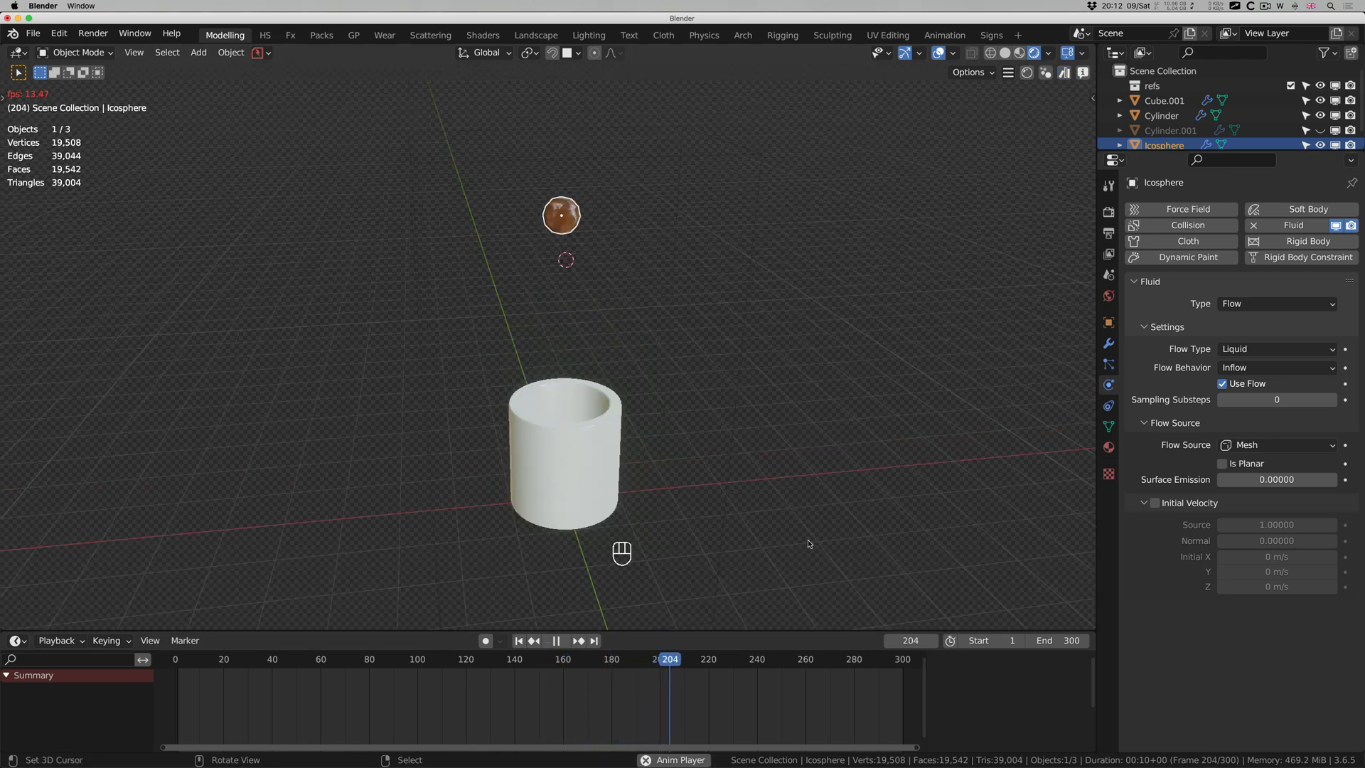
# Replay the simulation from the first frame to about frame 62, then return to frame 1.
pyautogui.click(527, 642)
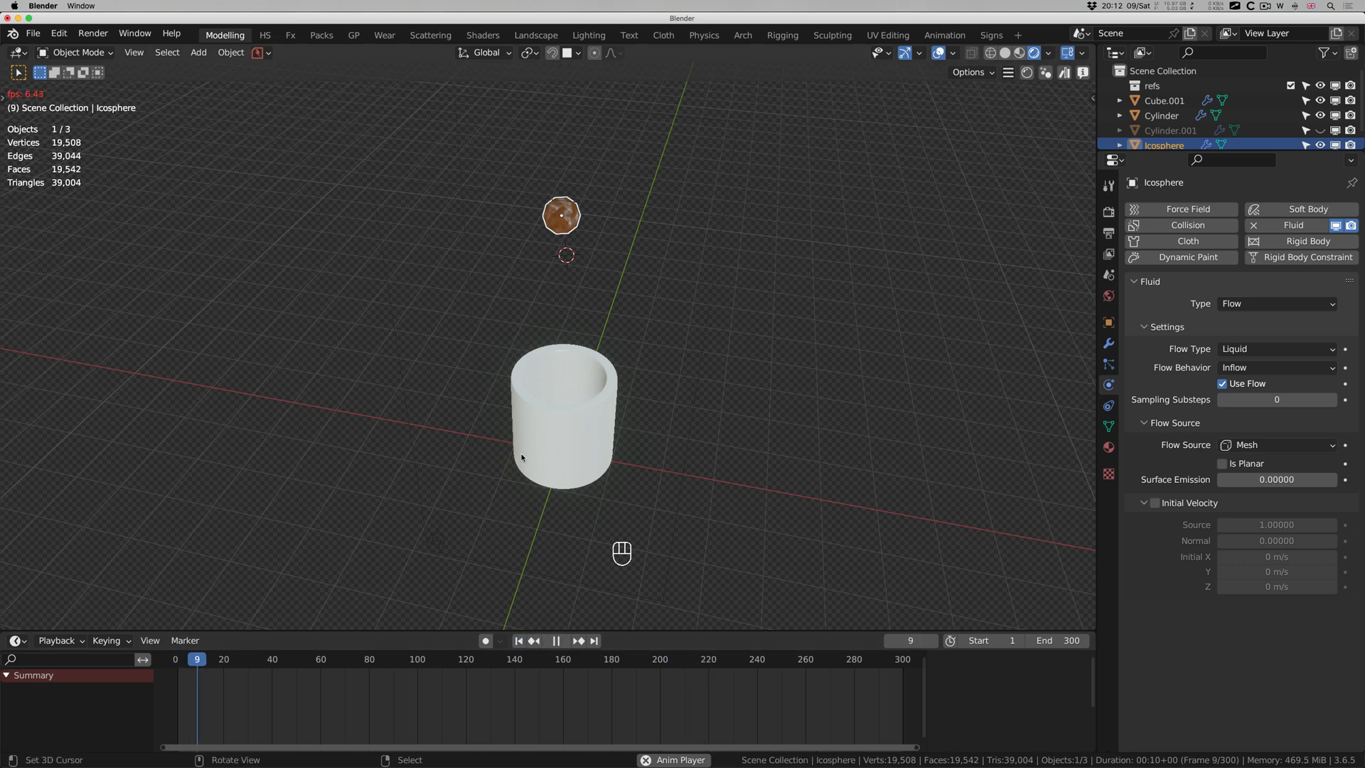
pyautogui.hscroll(-5, 568, 372)
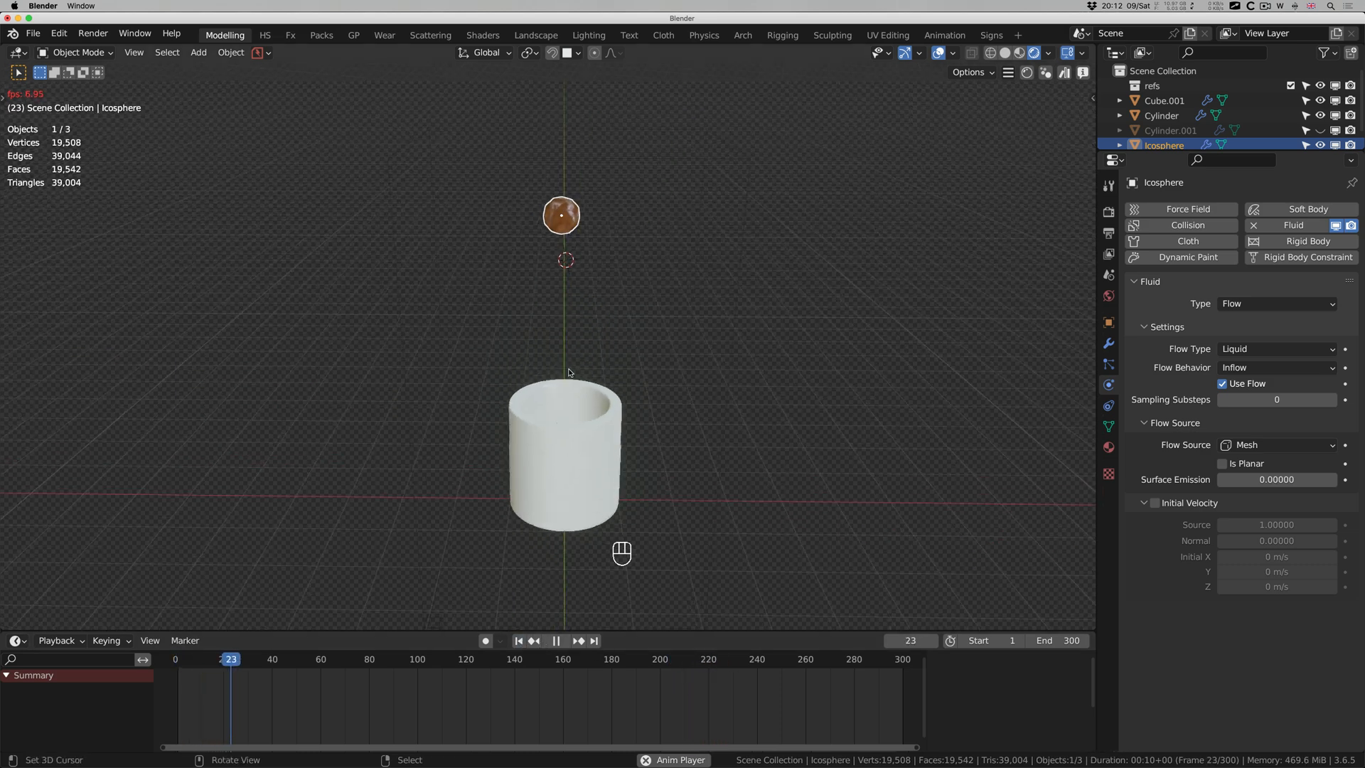
pyautogui.hscroll(-5, 569, 372)
pyautogui.hscroll(3, 569, 372)
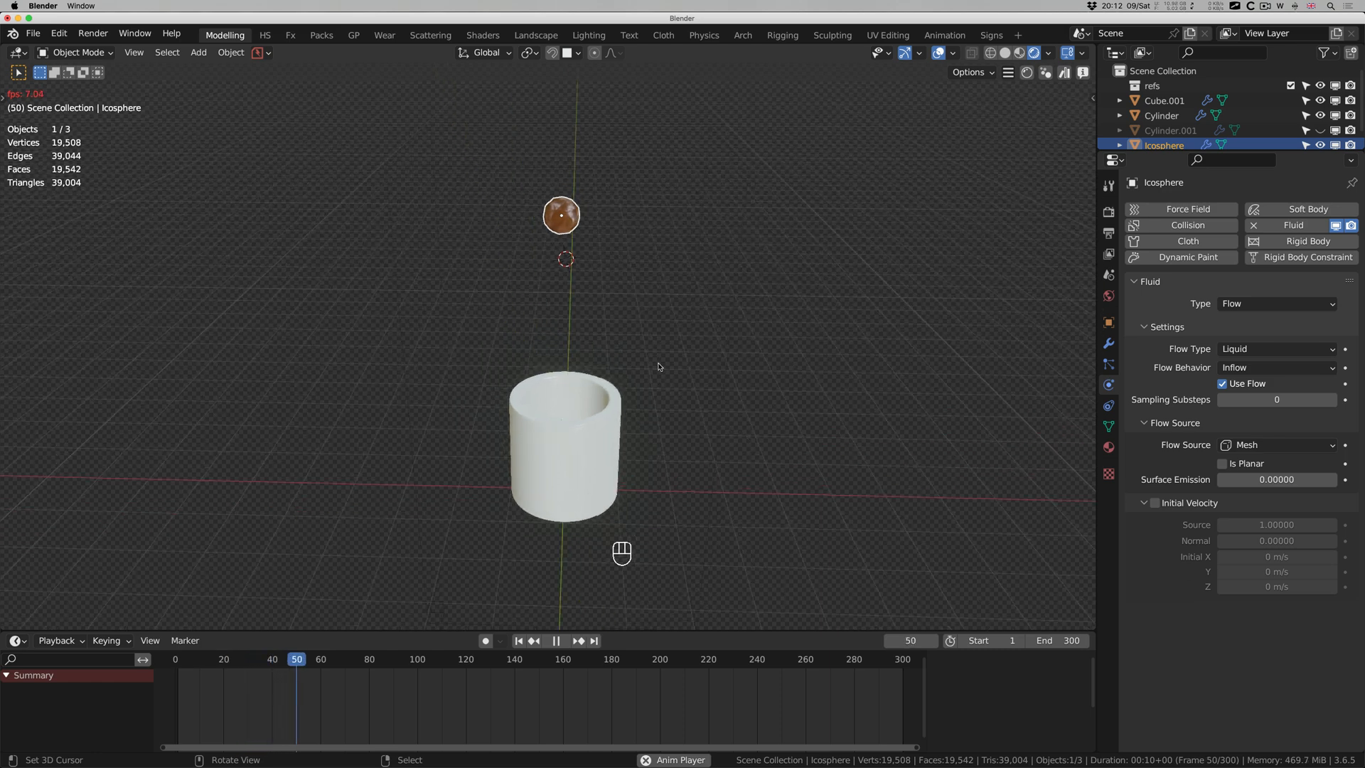
pyautogui.press('space')
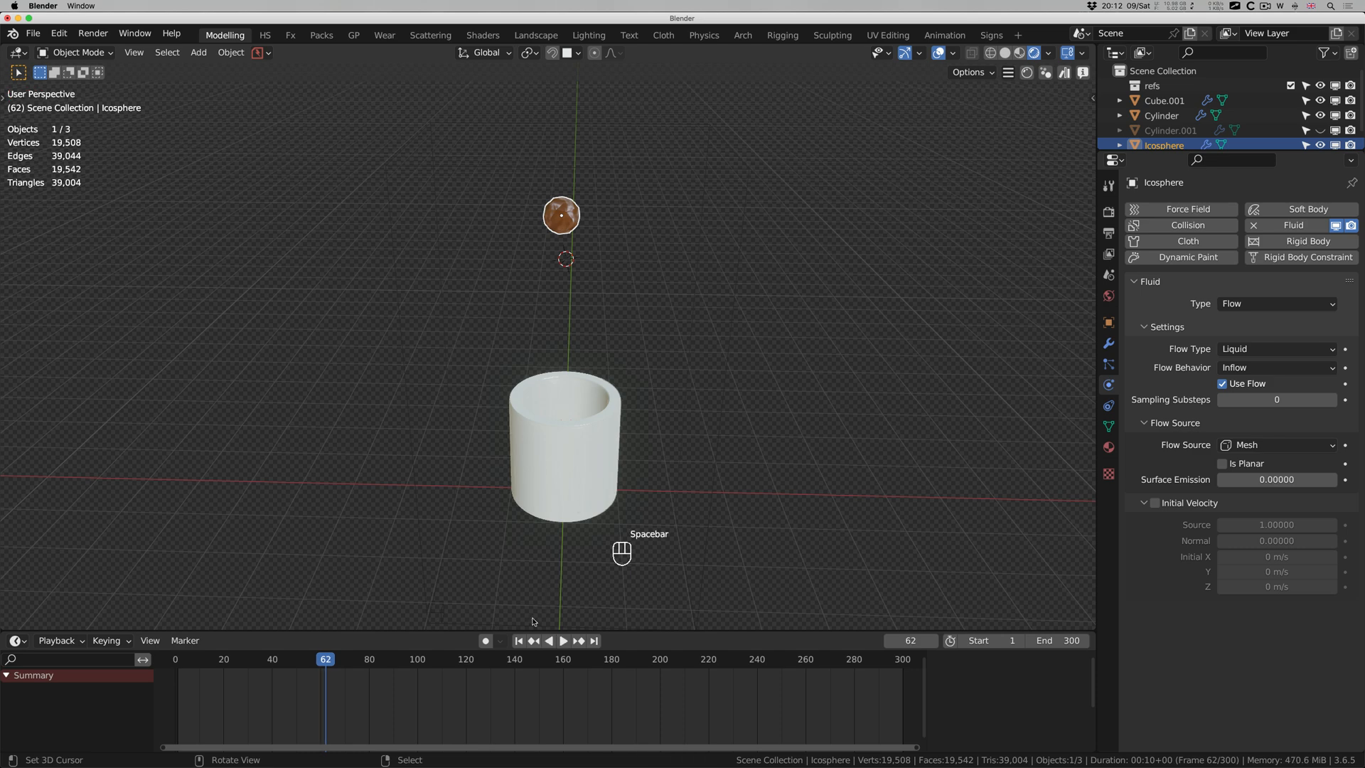
pyautogui.click(519, 641)
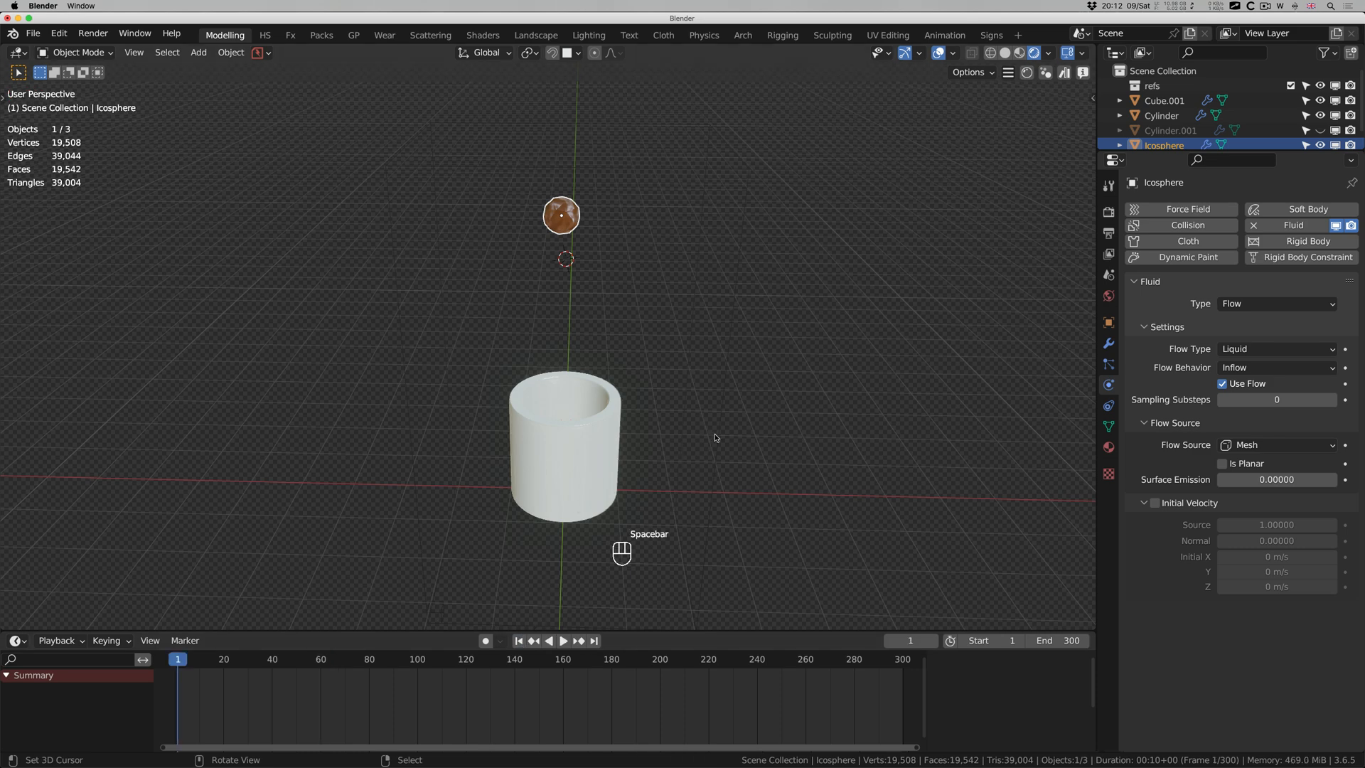
# Select the fluid domain cube, set the liquid's viscosity strength to 0.200, and play the simulation.
pyautogui.click(720, 433)
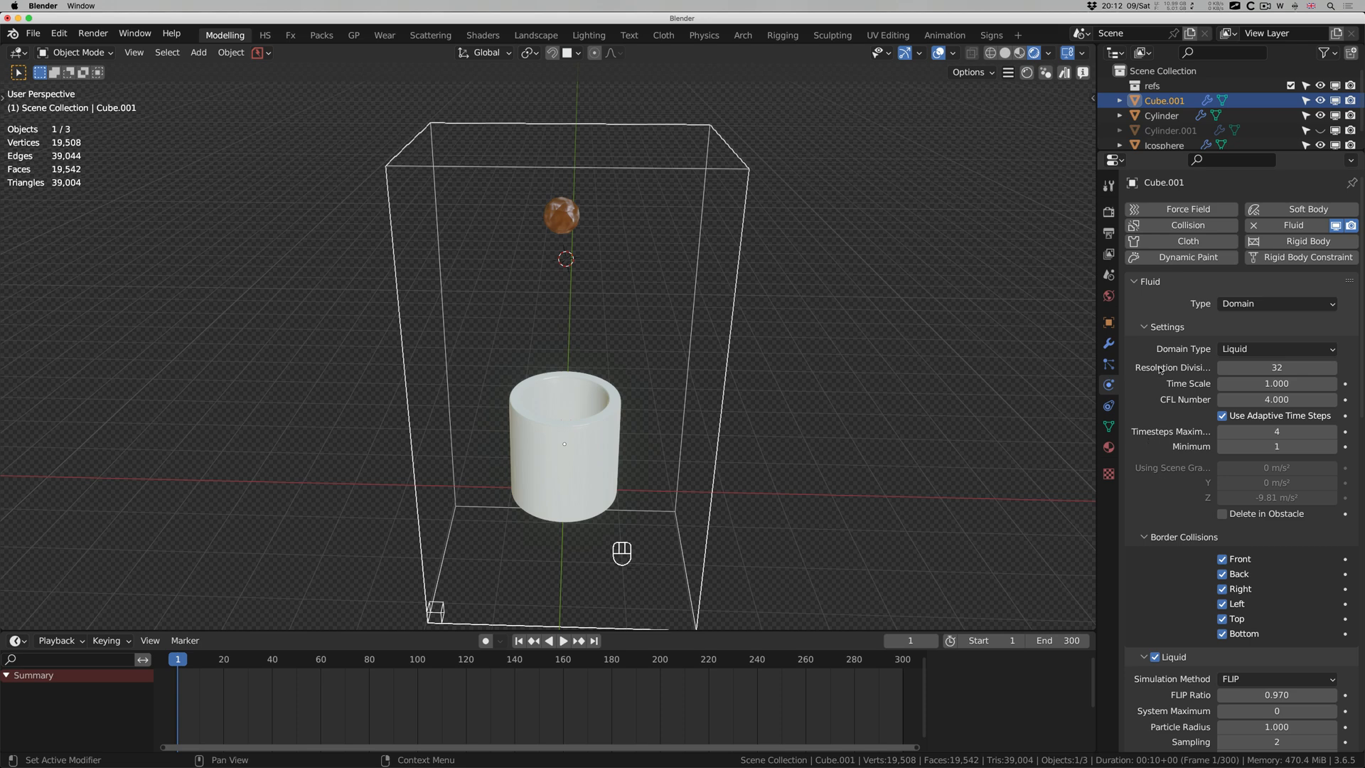
pyautogui.scroll(-10, 1158, 429)
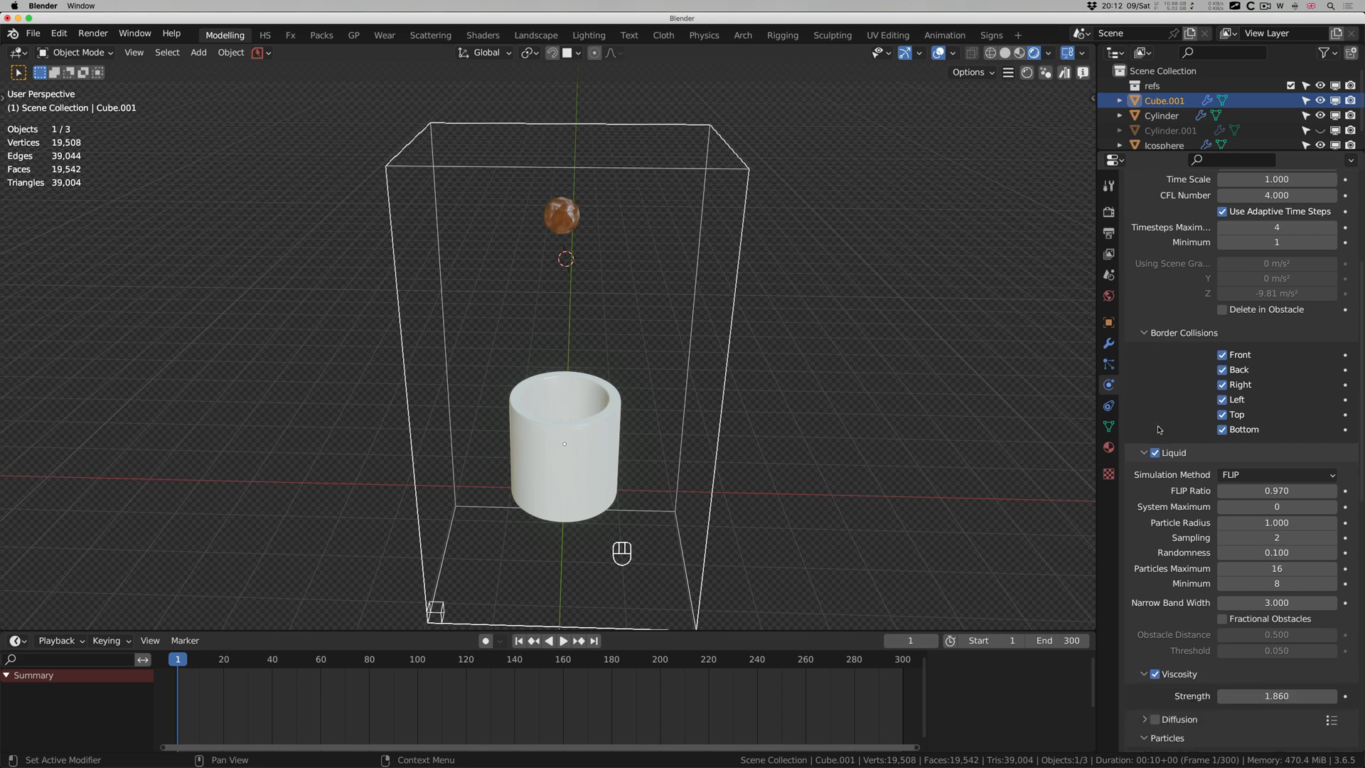
pyautogui.scroll(-6, 1159, 429)
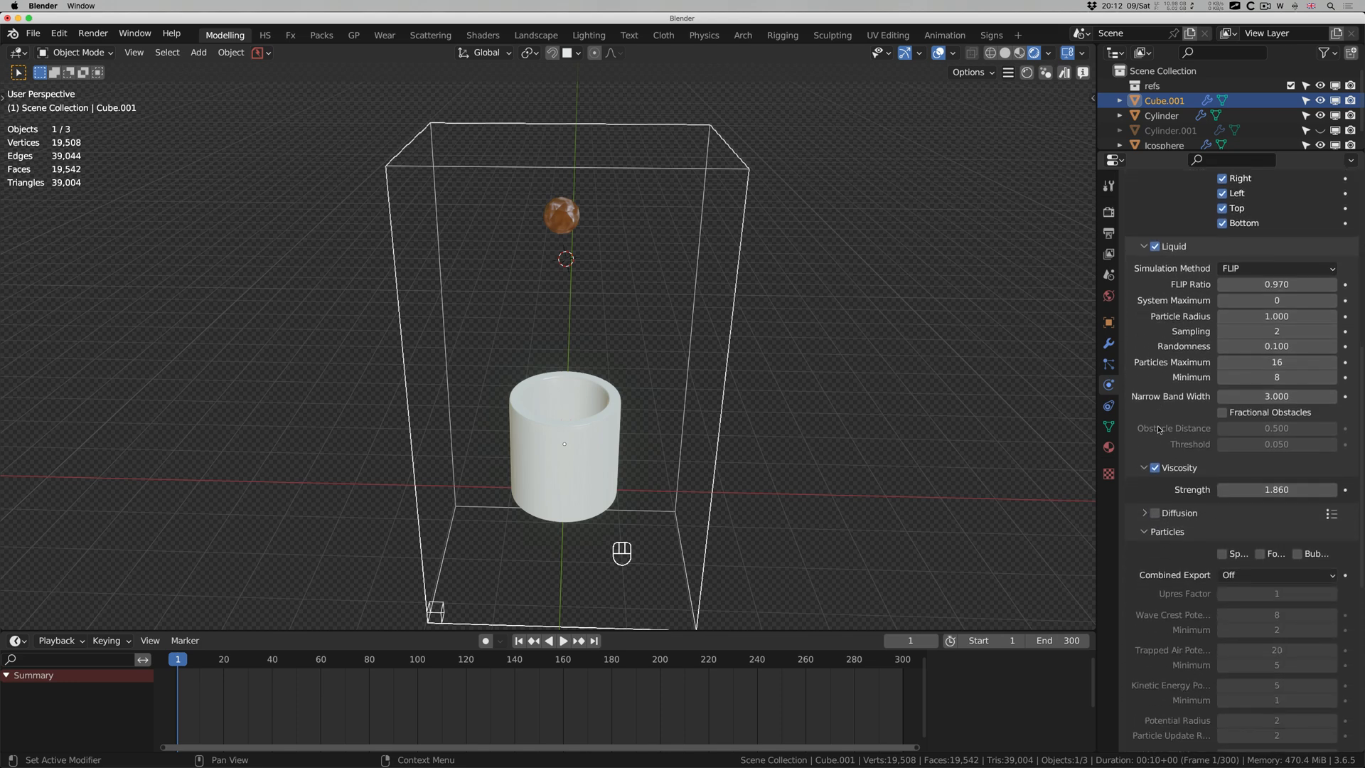
pyautogui.click(1273, 456)
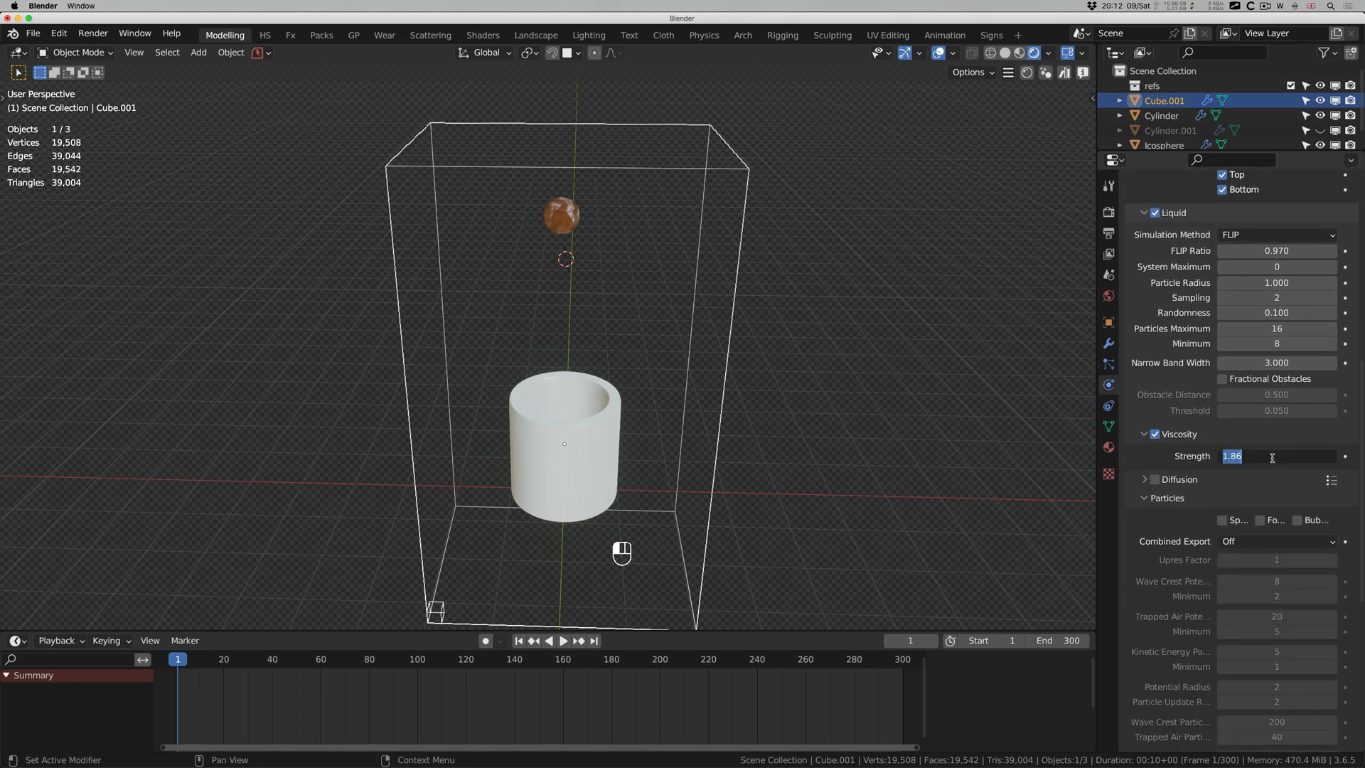
pyautogui.press('Return')
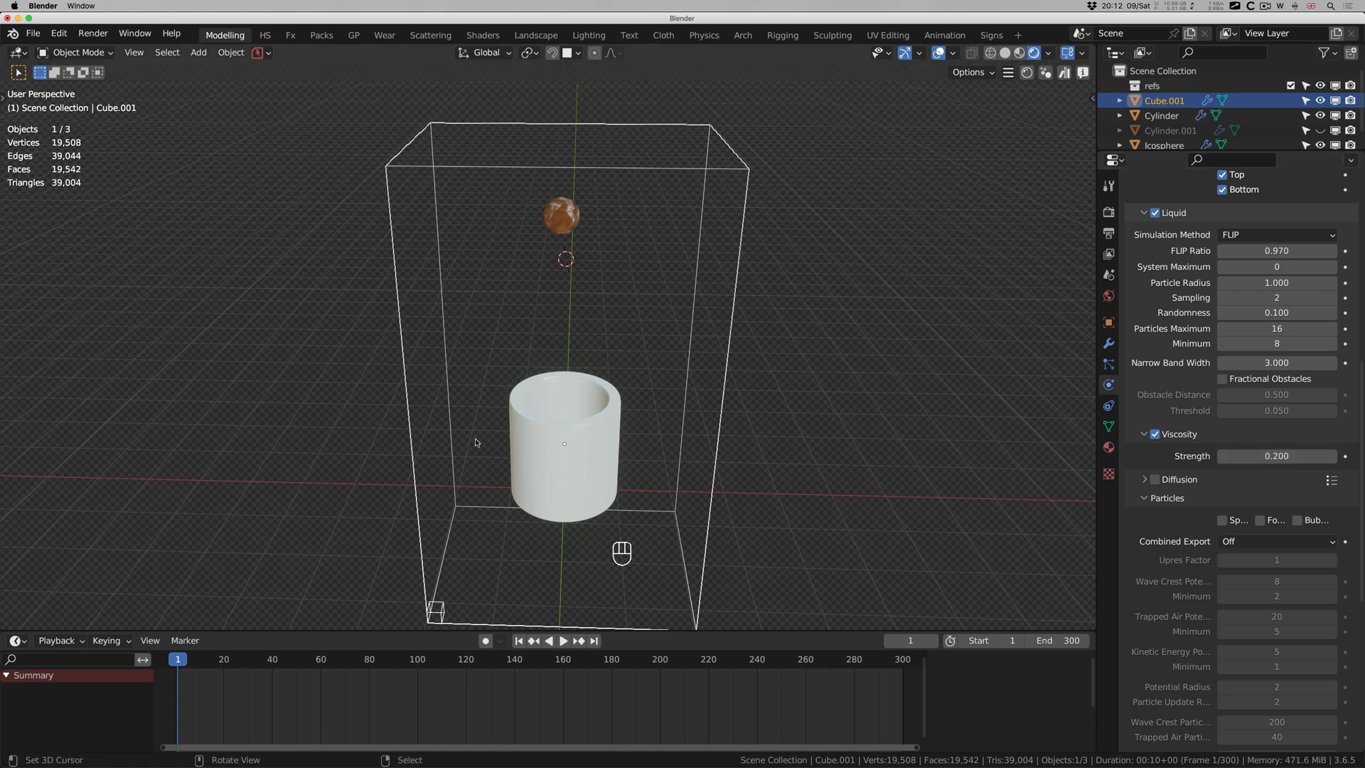
pyautogui.press('space')
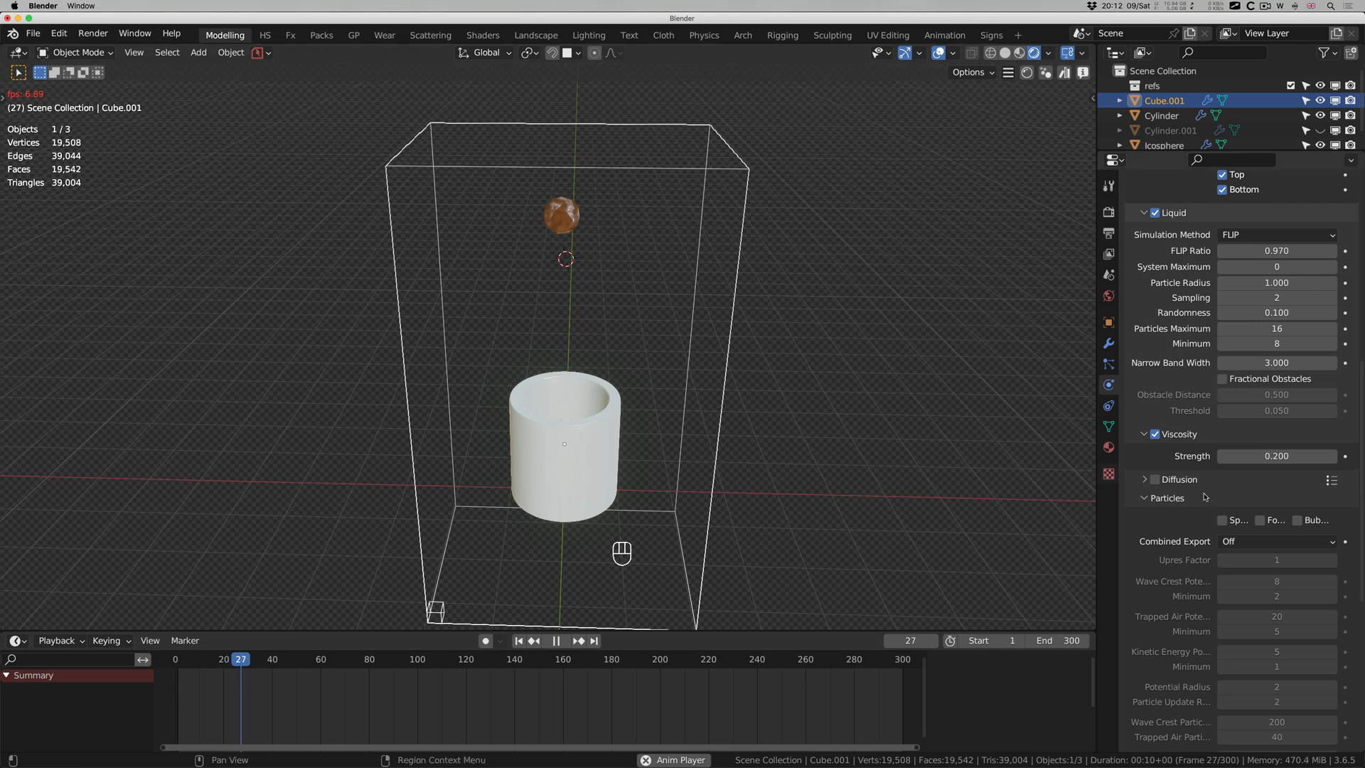
# Disable the domain's viscosity and replay the simulation from the first frame to about frame 24.
pyautogui.click(1155, 434)
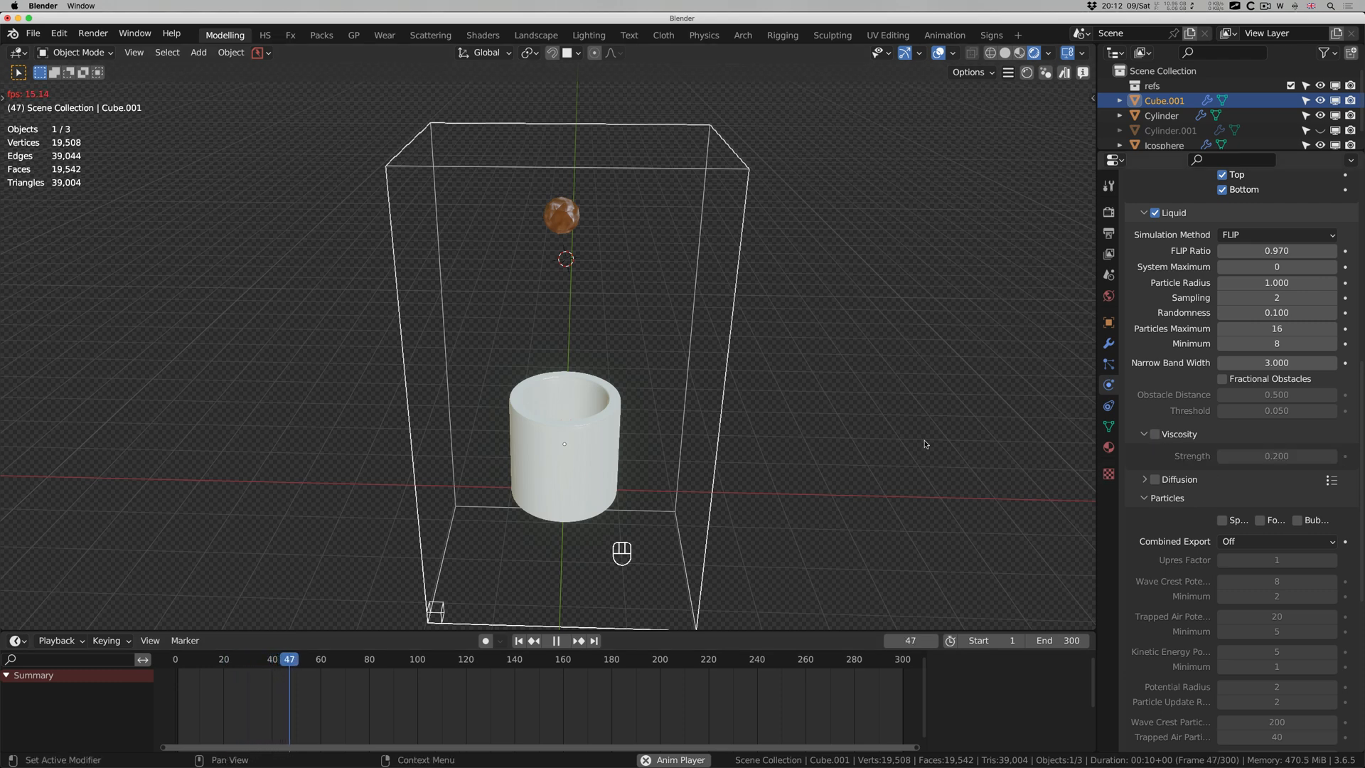
pyautogui.press('space')
pyautogui.click(519, 641)
pyautogui.press('space')
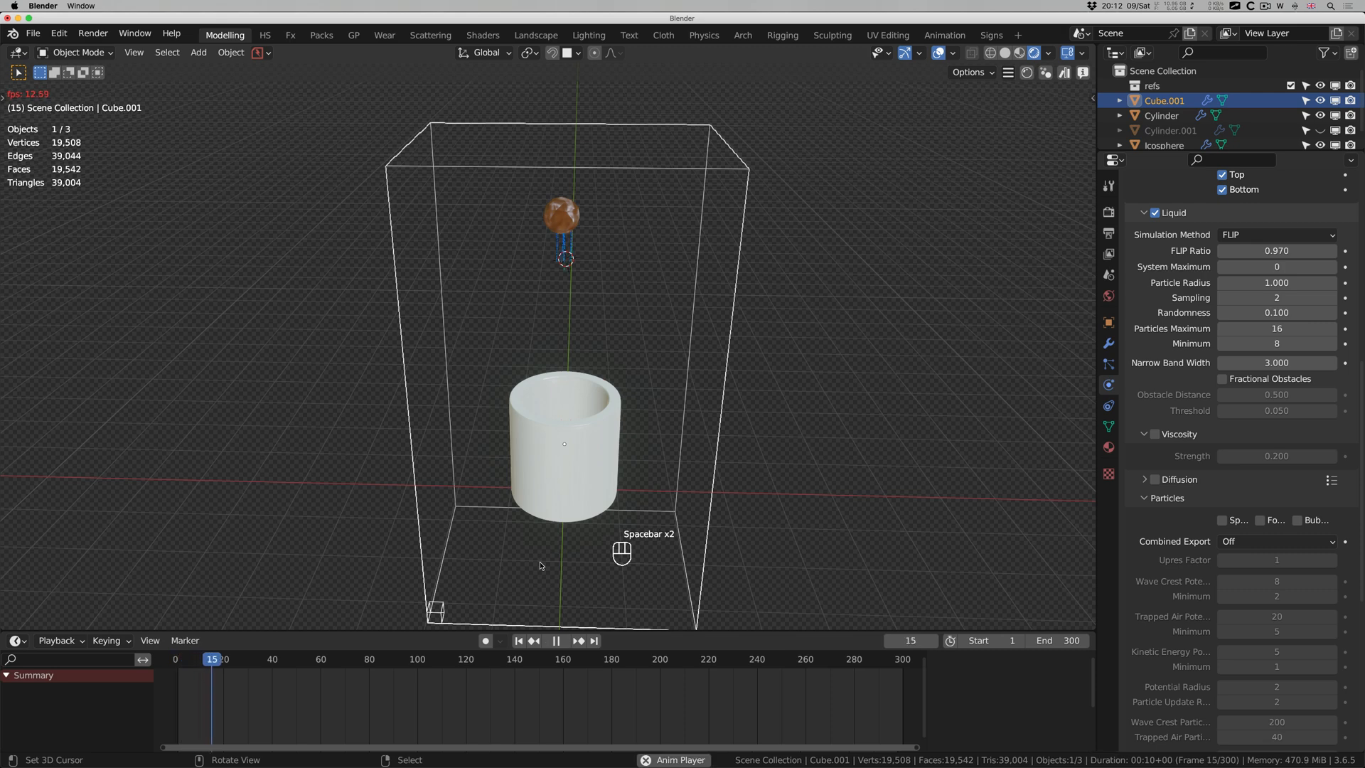
pyautogui.press('space')
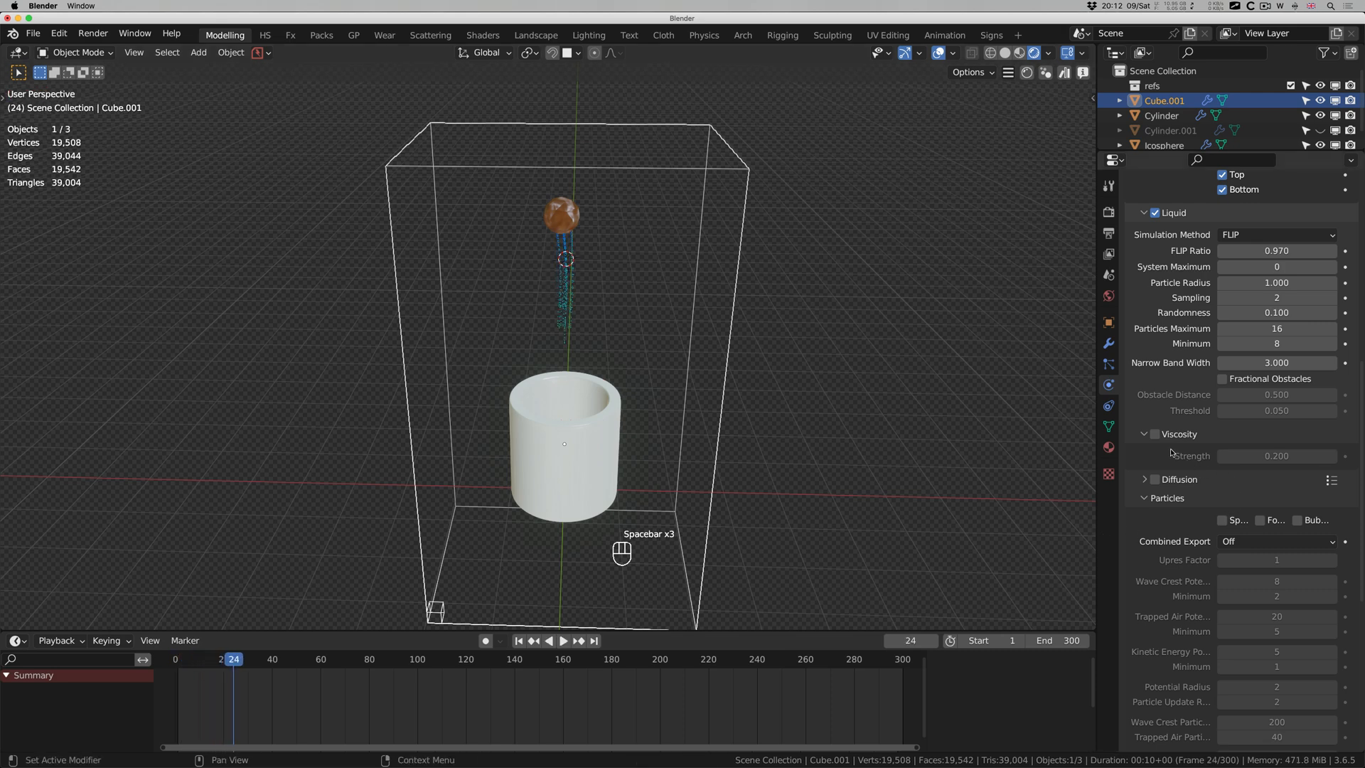
# Enable viscosity for the domain's liquid, set its strength to 0.010, and replay the simulation from the first frame.
pyautogui.click(1155, 434)
pyautogui.click(1251, 456)
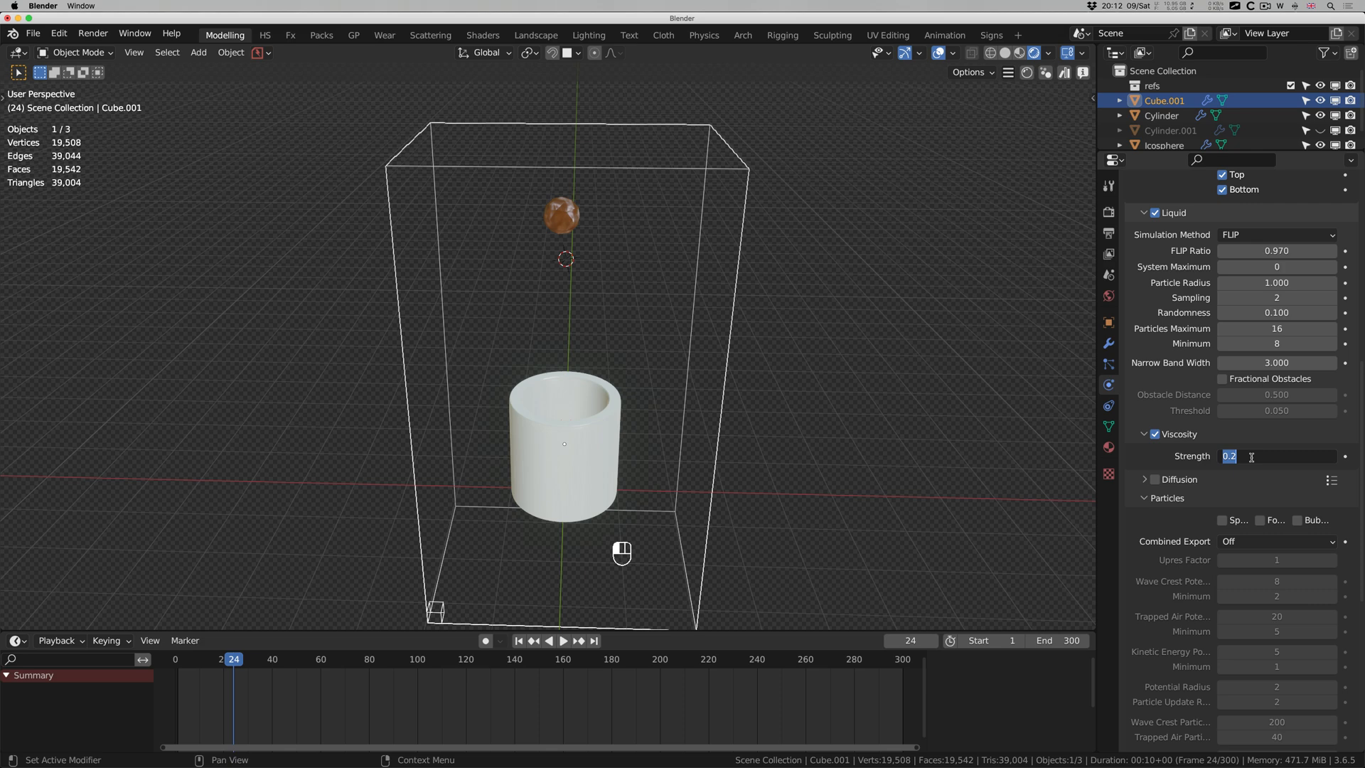
pyautogui.write('.01')
pyautogui.press('Return')
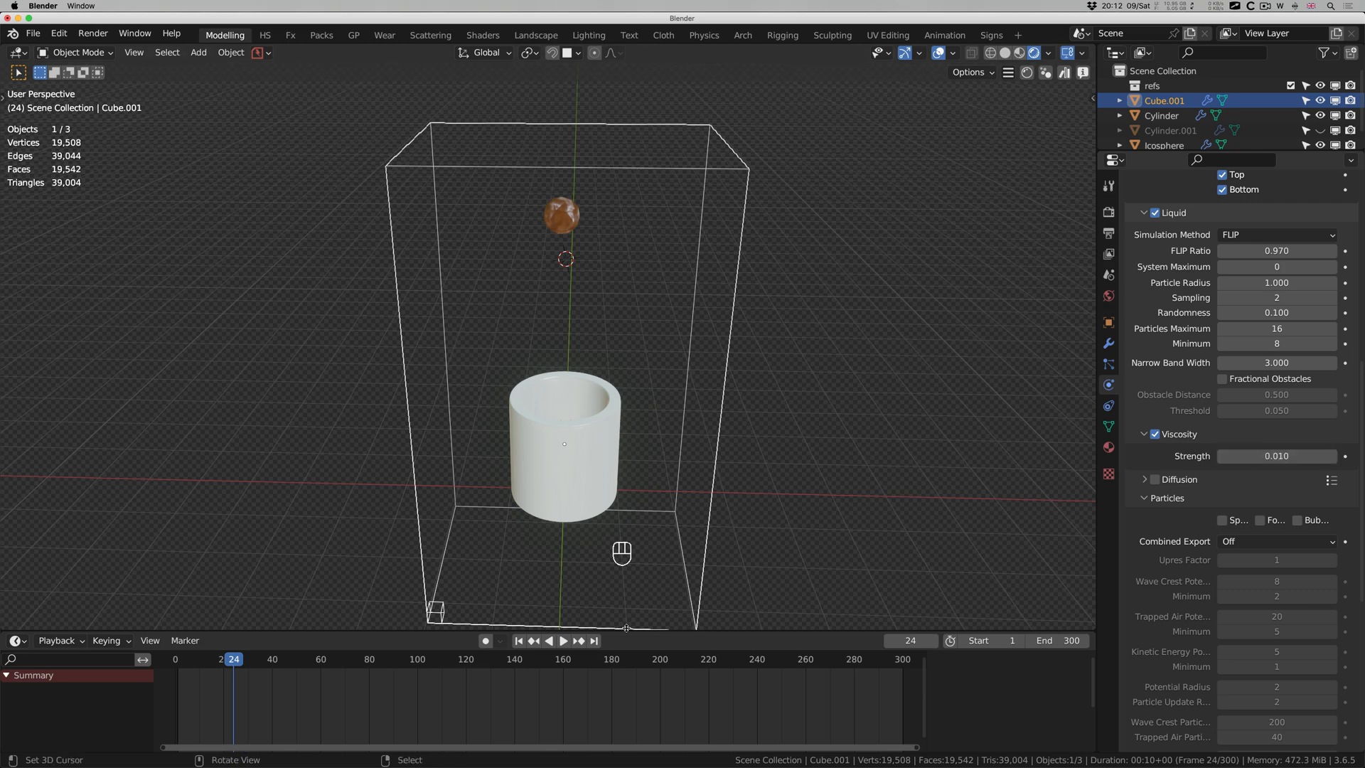
pyautogui.click(521, 642)
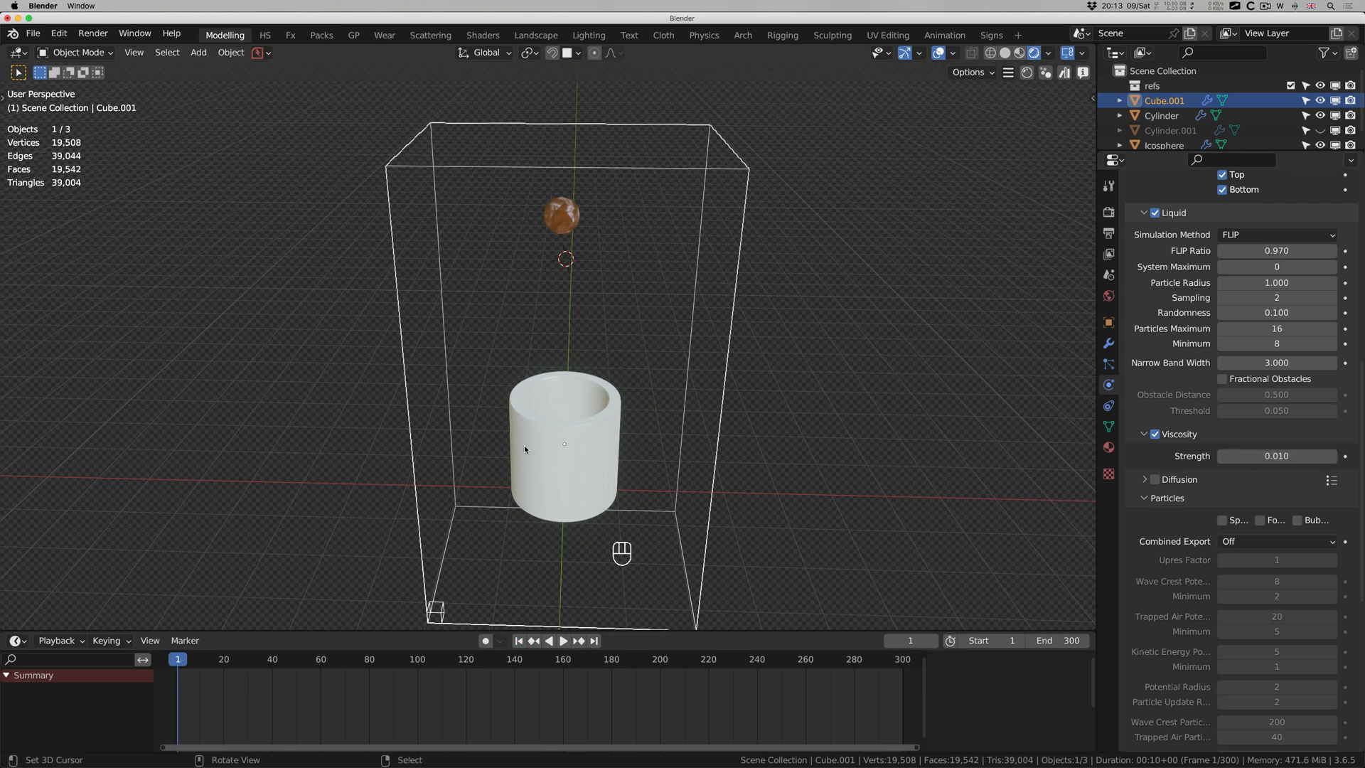
pyautogui.press('space')
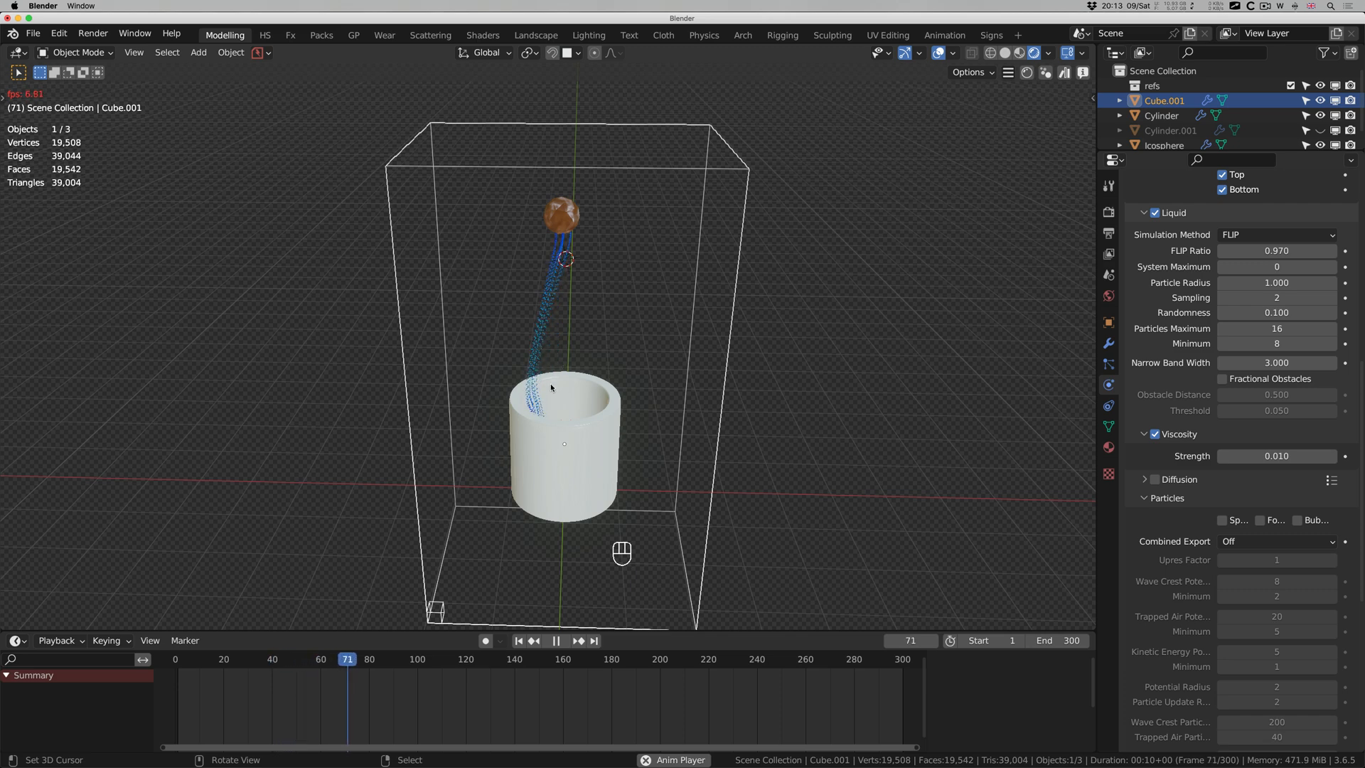
# Examine the liquid stream falling from the icosphere into the container from above and from several sides during playback.
pyautogui.moveTo(532, 366); pyautogui.dragTo(572, 402, button='middle')
pyautogui.hscroll(6, 571, 402)
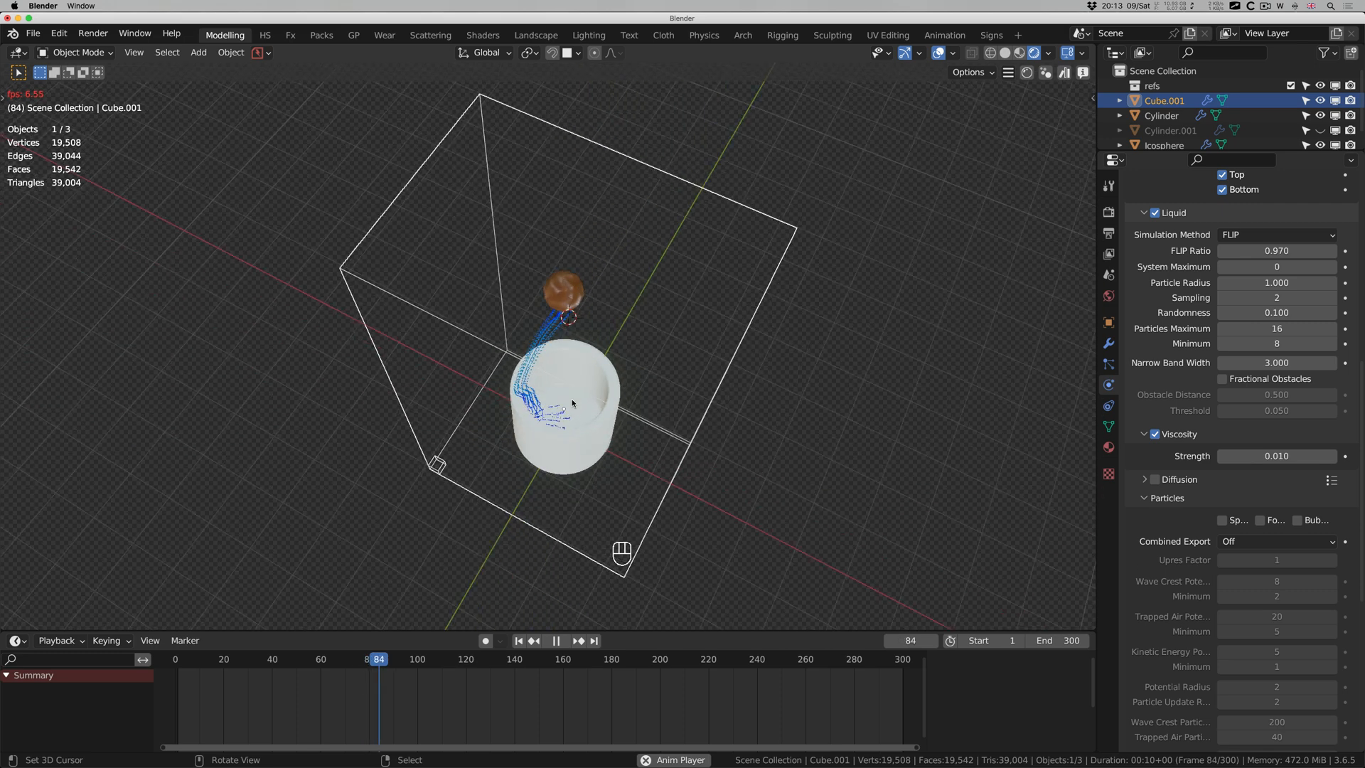
pyautogui.hscroll(5, 572, 403)
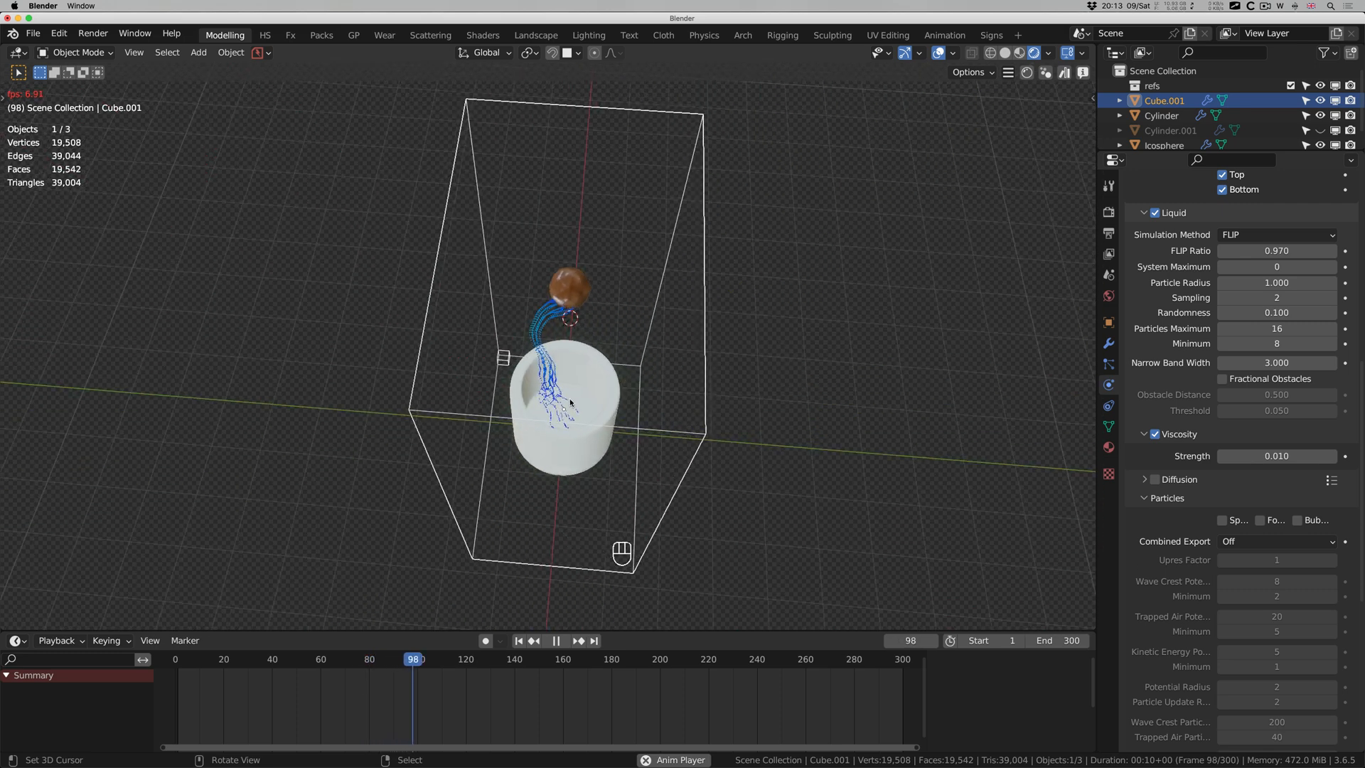
pyautogui.keyDown('ctrl'); pyautogui.scroll(5, 570, 402); pyautogui.keyUp('ctrl')
pyautogui.keyDown('ctrl'); pyautogui.scroll(3, 566, 399); pyautogui.keyUp('ctrl')
pyautogui.hscroll(-4, 567, 400)
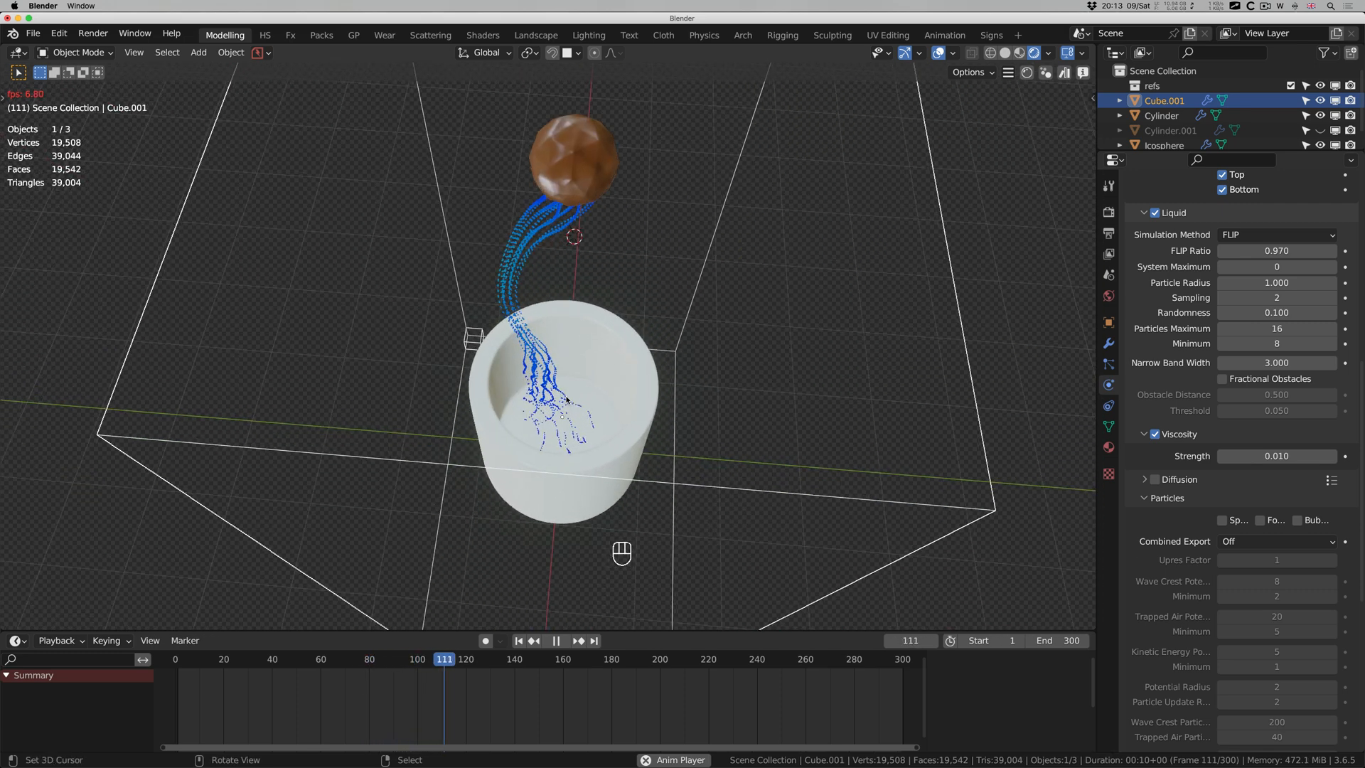
pyautogui.scroll(-6, 565, 399)
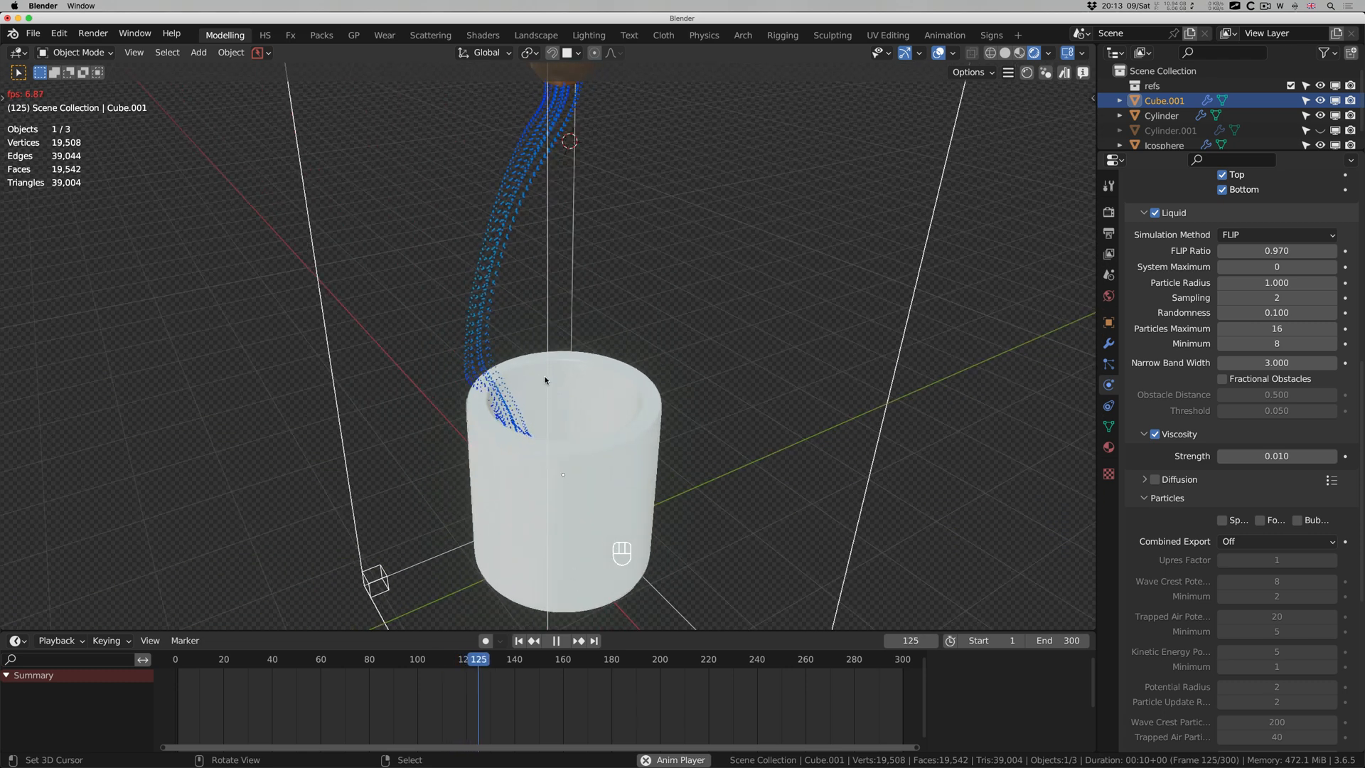
pyautogui.hscroll(-4, 547, 381)
pyautogui.keyDown('ctrl'); pyautogui.scroll(-4, 546, 381); pyautogui.keyUp('ctrl')
pyautogui.keyDown('ctrl'); pyautogui.scroll(-5, 545, 380); pyautogui.keyUp('ctrl')
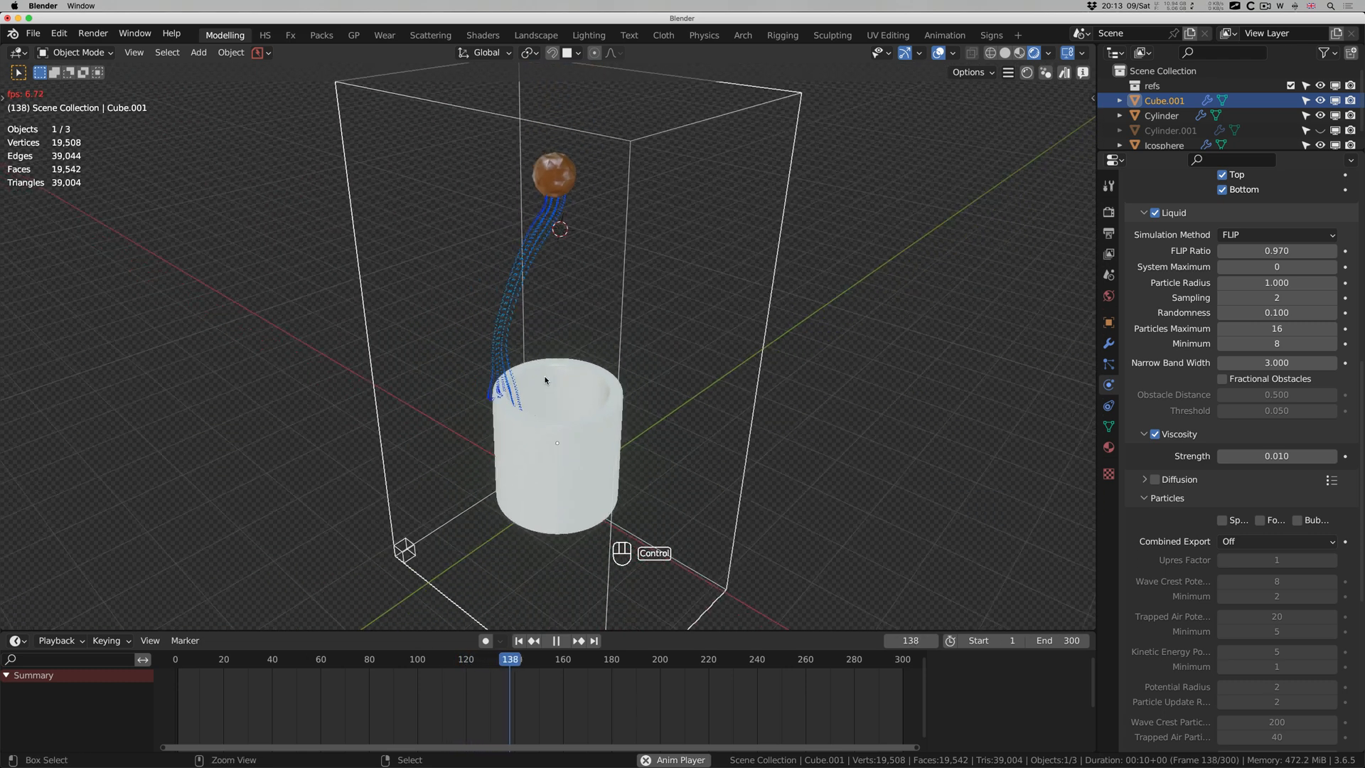
pyautogui.hscroll(-4, 546, 380)
pyautogui.rightClick(526, 297)
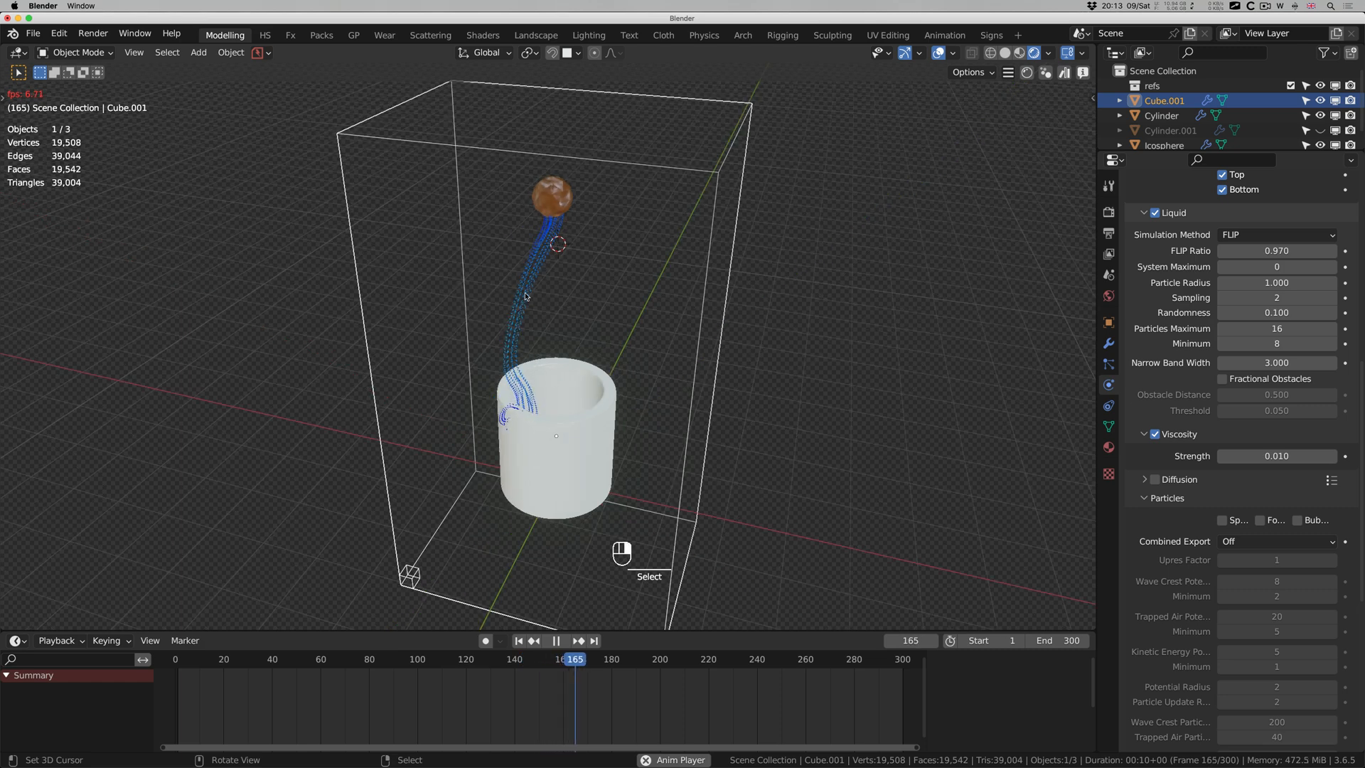
pyautogui.hscroll(-1, 526, 306)
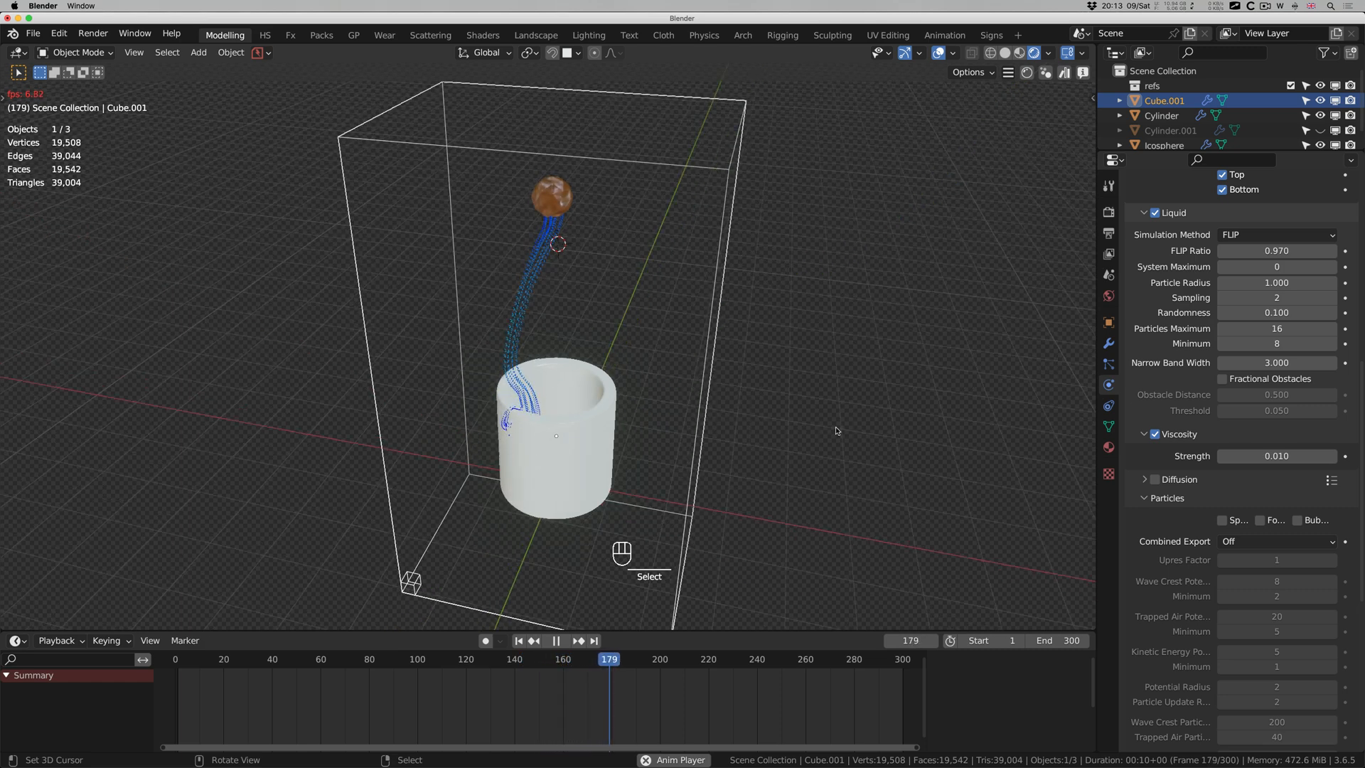
# Select the icosphere and inspect from above how the liquid lands inside the container.
pyautogui.scroll(10, 1159, 462)
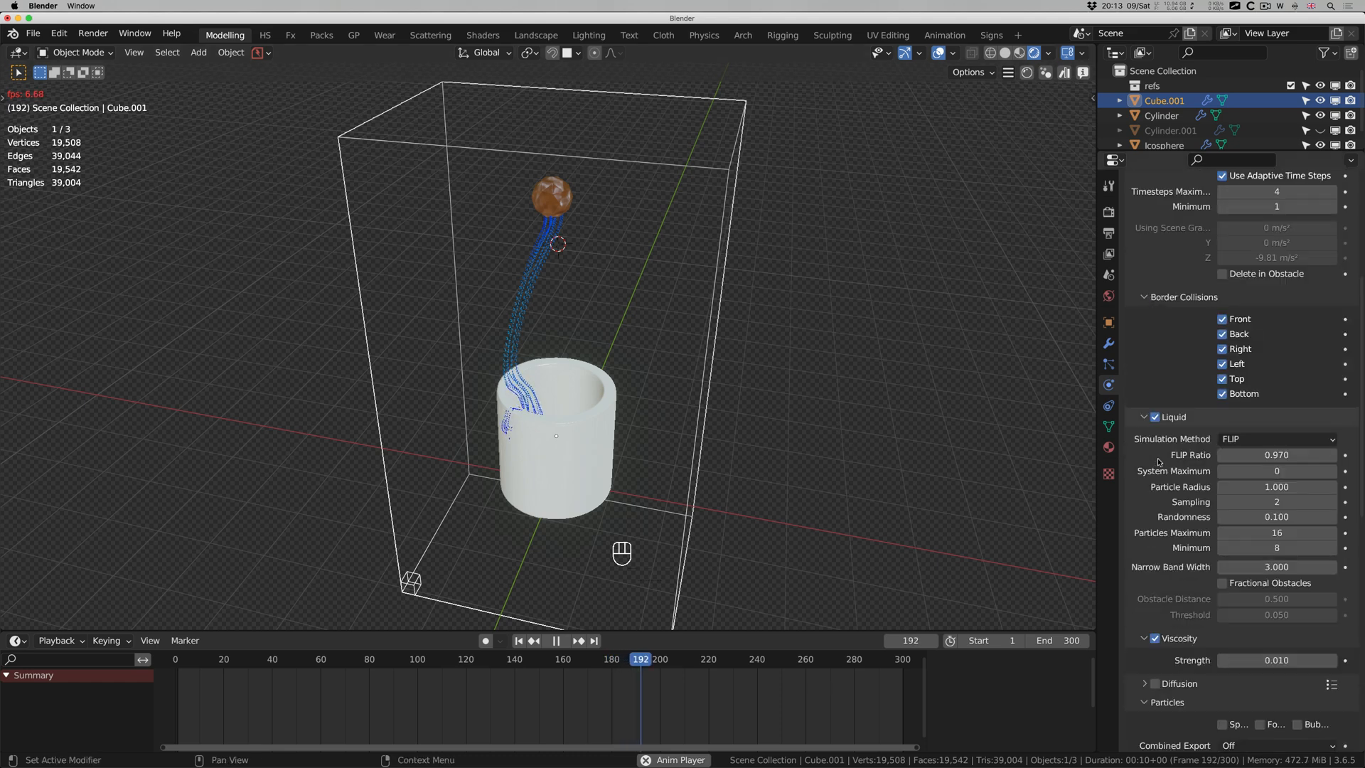
pyautogui.rightClick(553, 204)
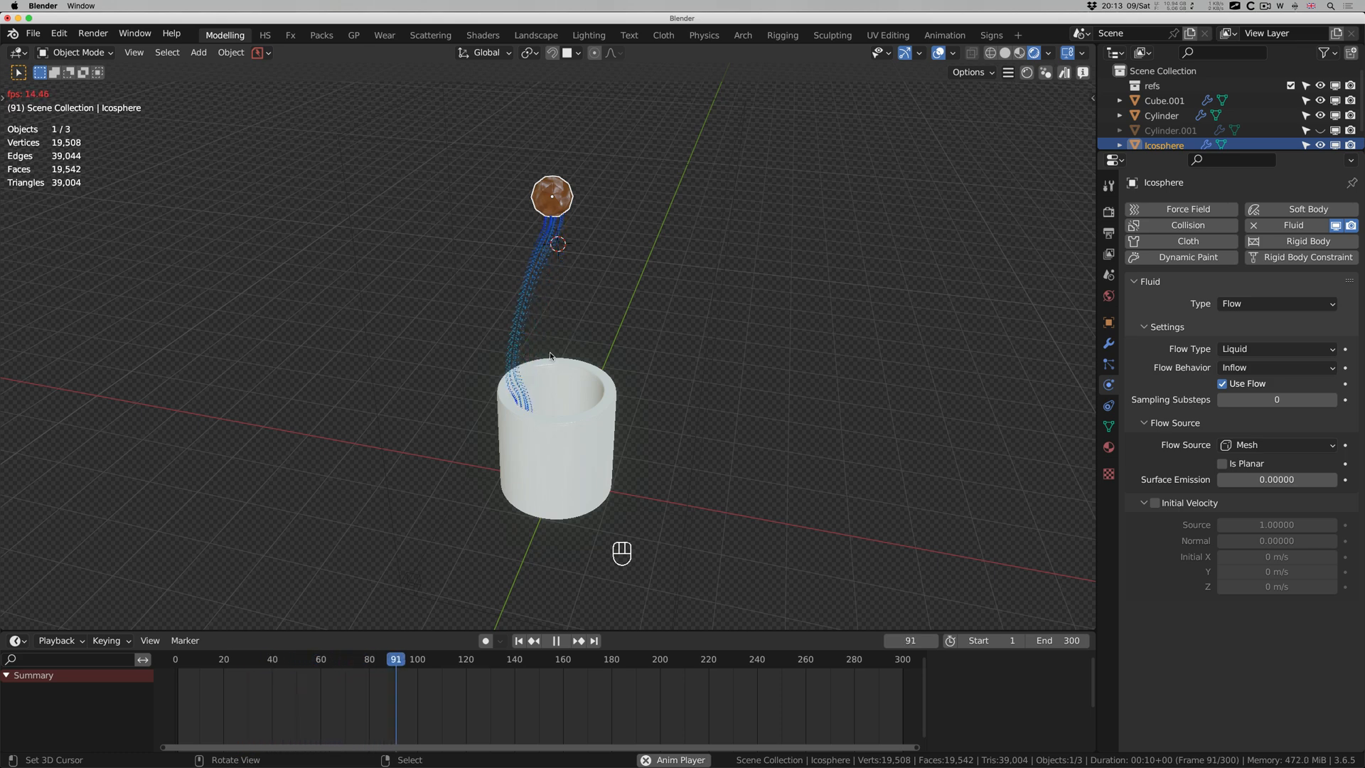
pyautogui.scroll(5, 551, 356)
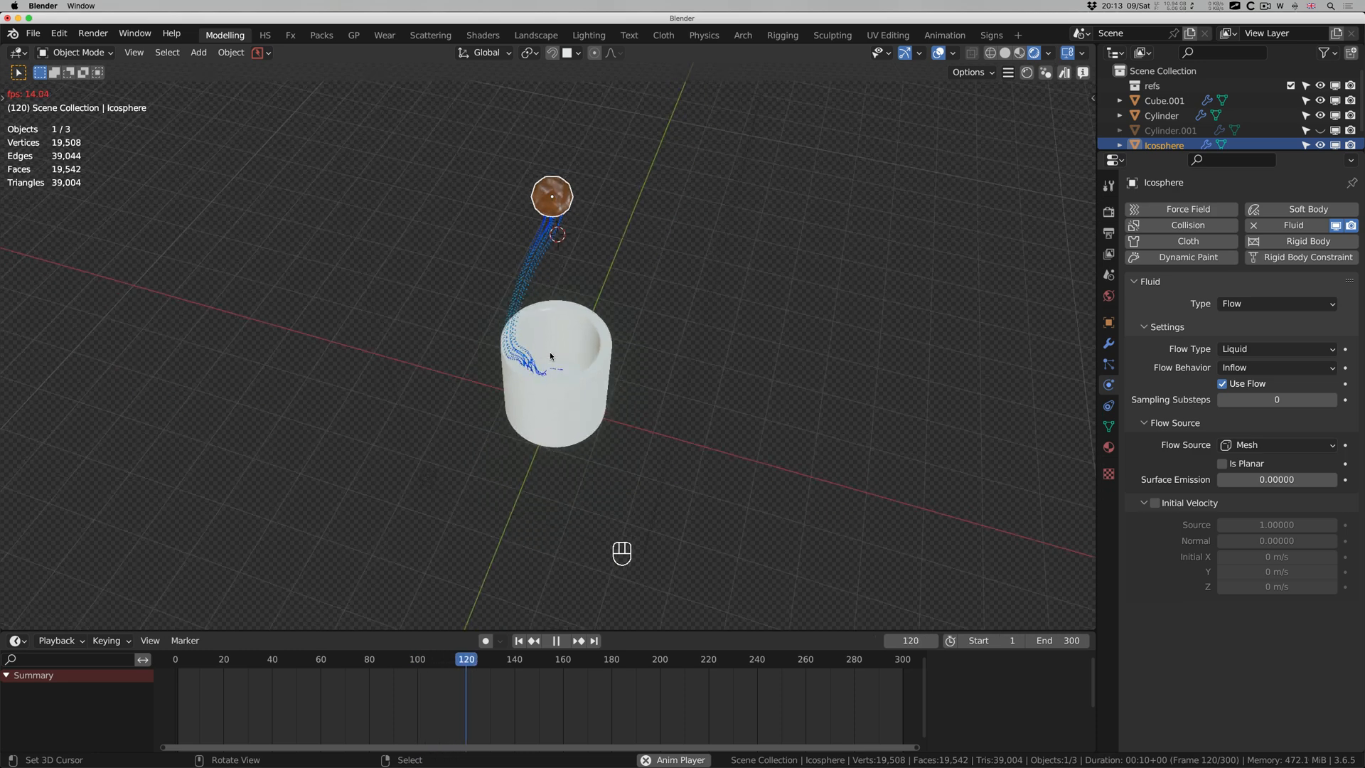
pyautogui.scroll(5, 552, 356)
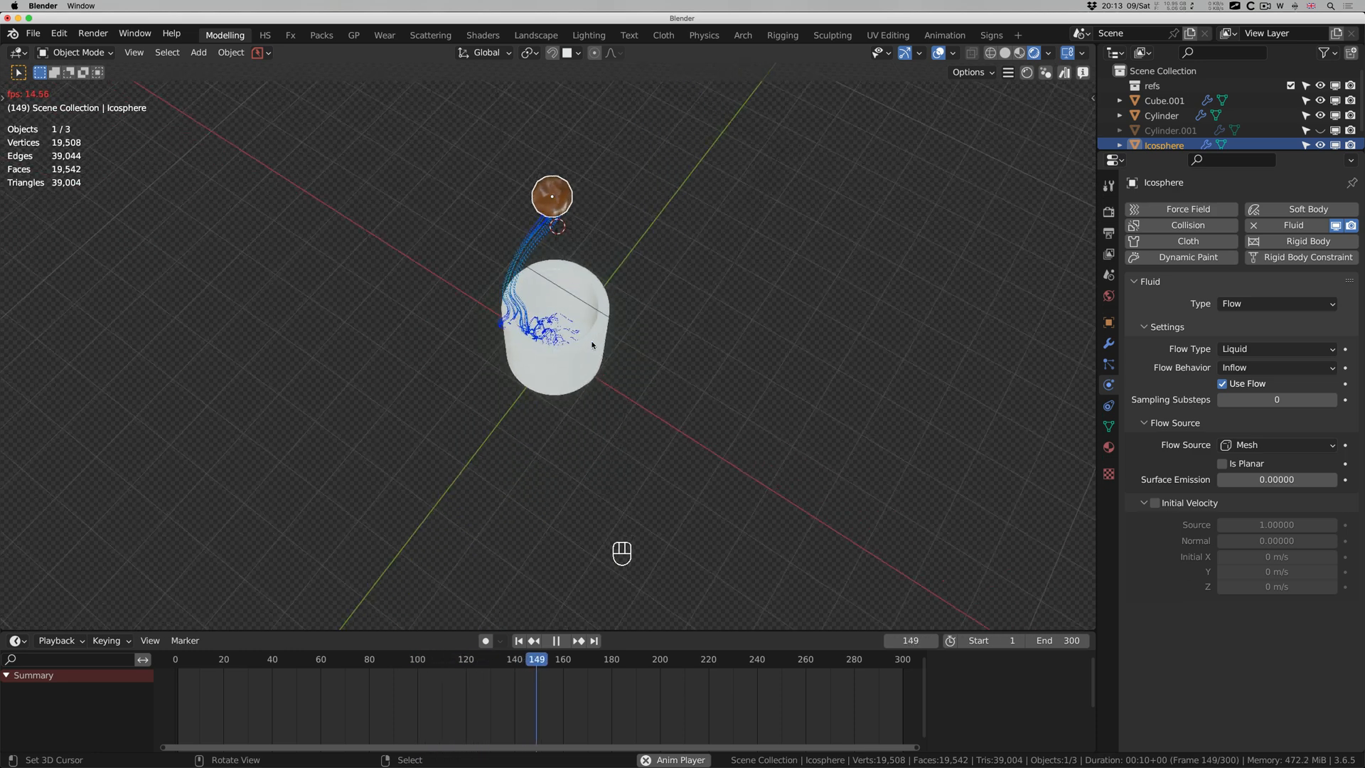
pyautogui.scroll(-5, 568, 336)
pyautogui.scroll(2, 567, 336)
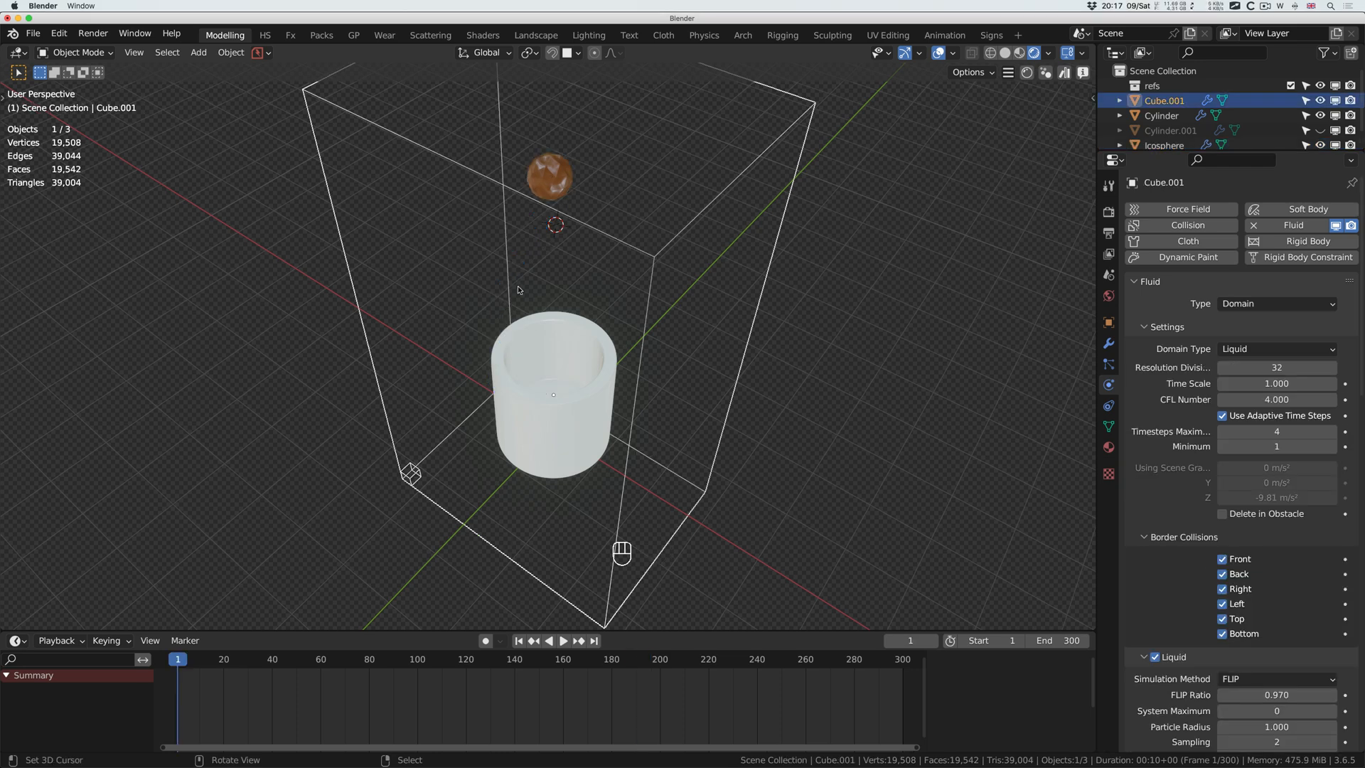
# Play the simulation with the domain cube selected and enable Mesh generation for its liquid.
pyautogui.scroll(-5, 518, 290)
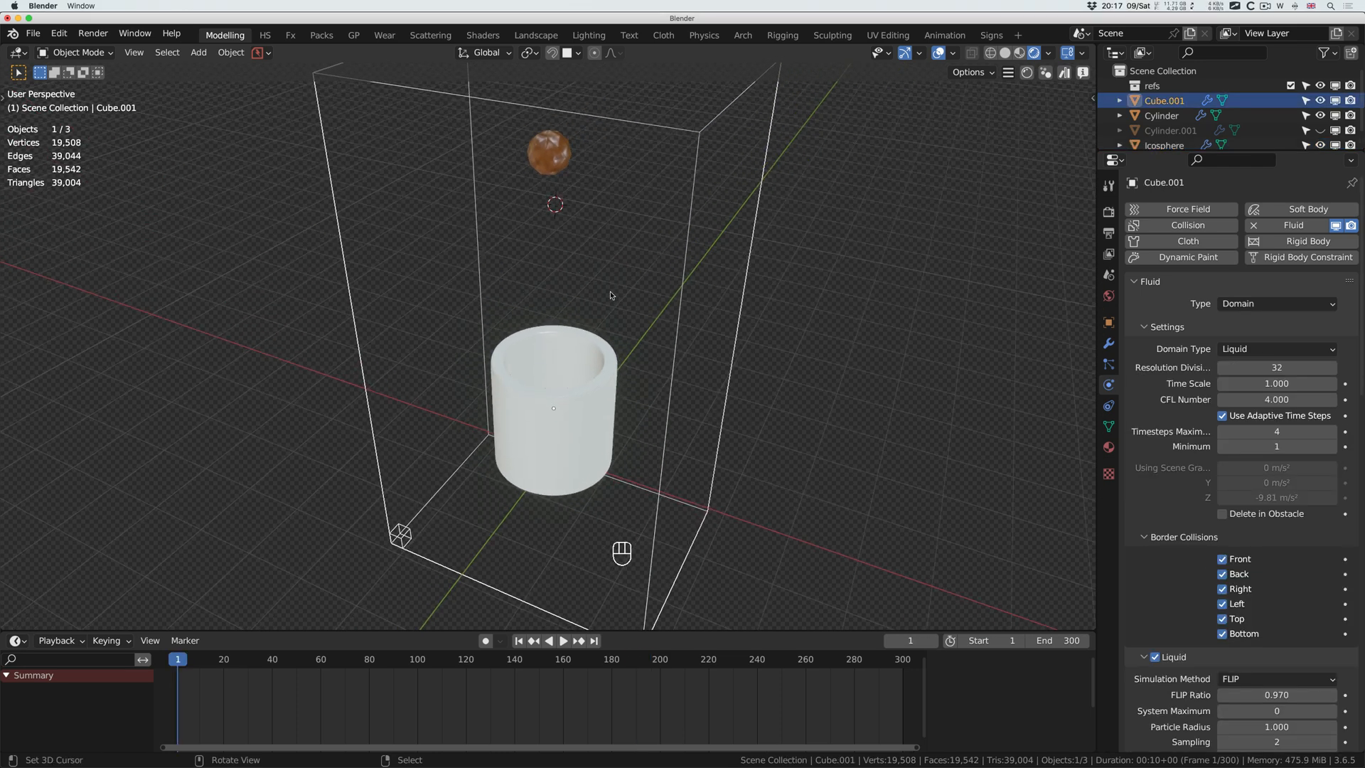
pyautogui.press('space')
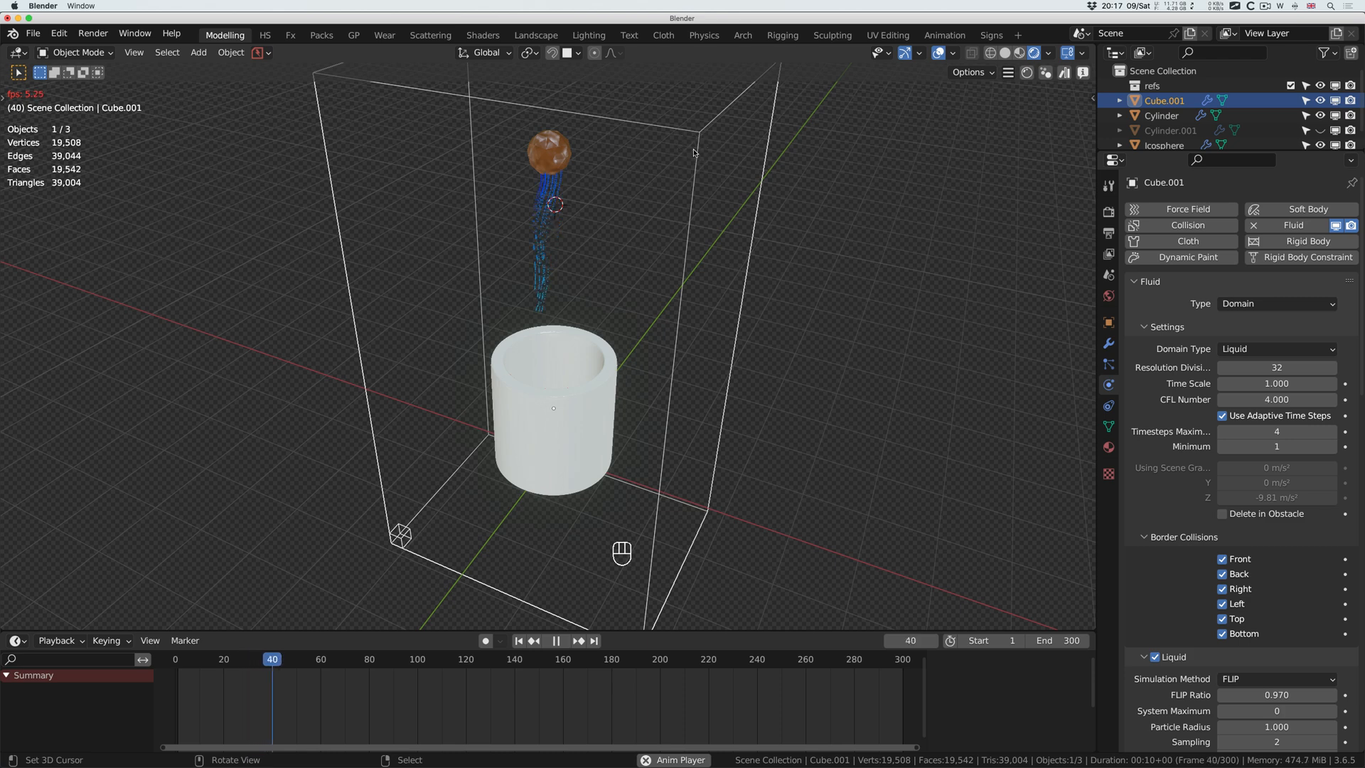
pyautogui.scroll(-10, 1175, 425)
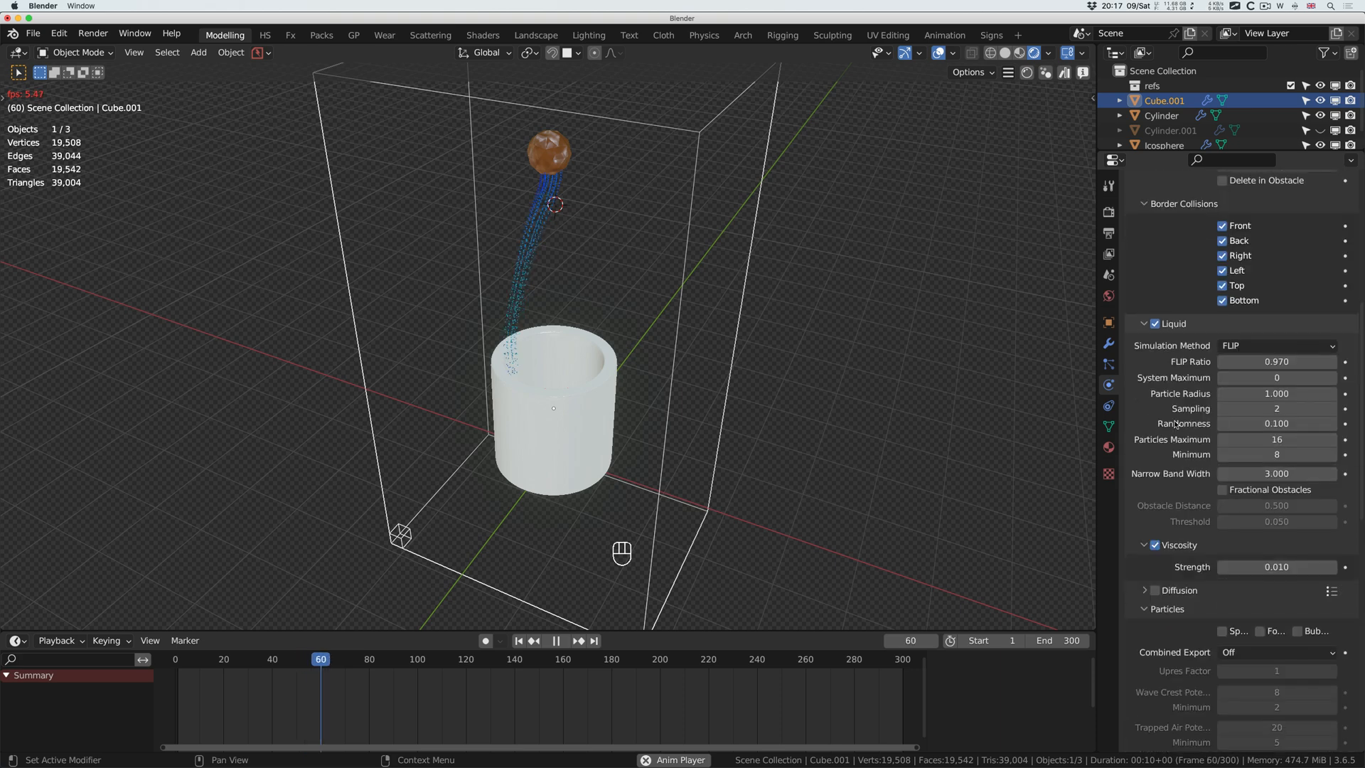
pyautogui.scroll(-8, 1175, 425)
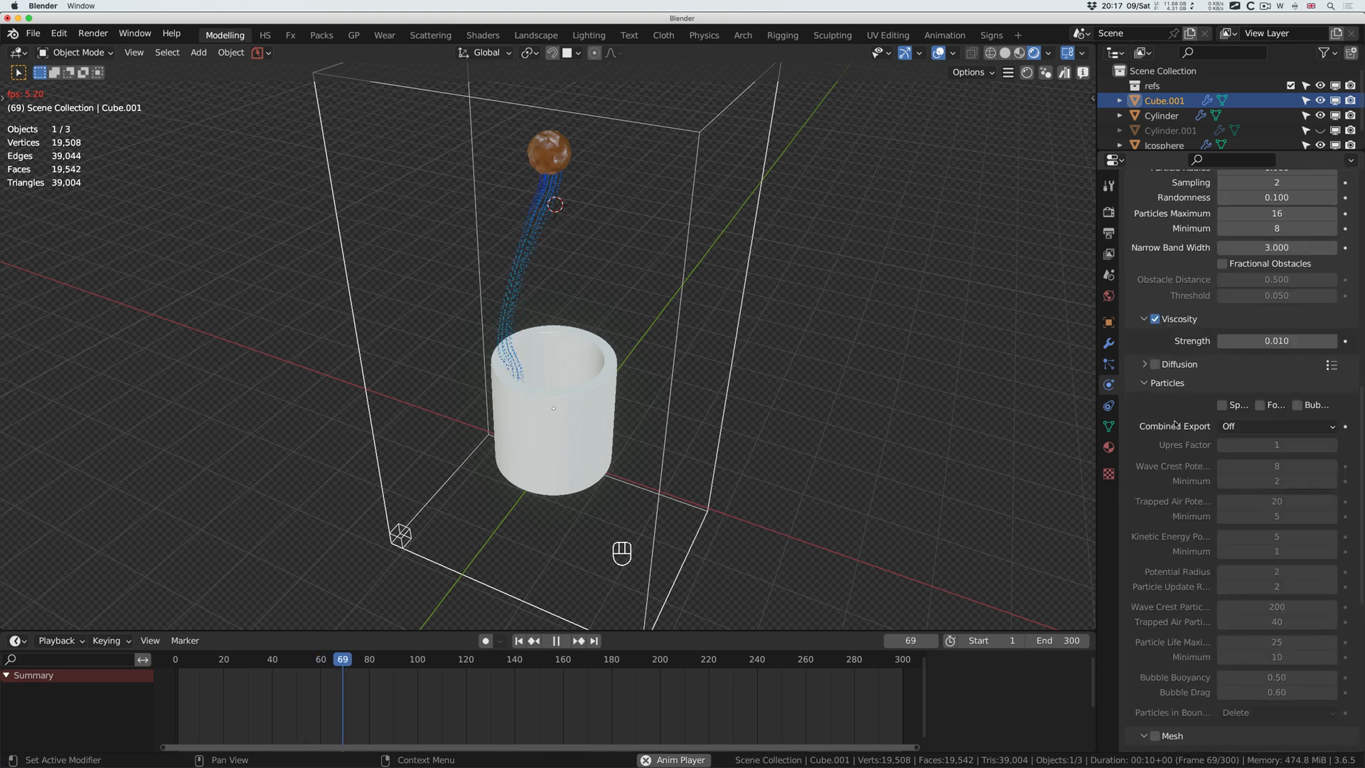
pyautogui.scroll(-12, 1175, 425)
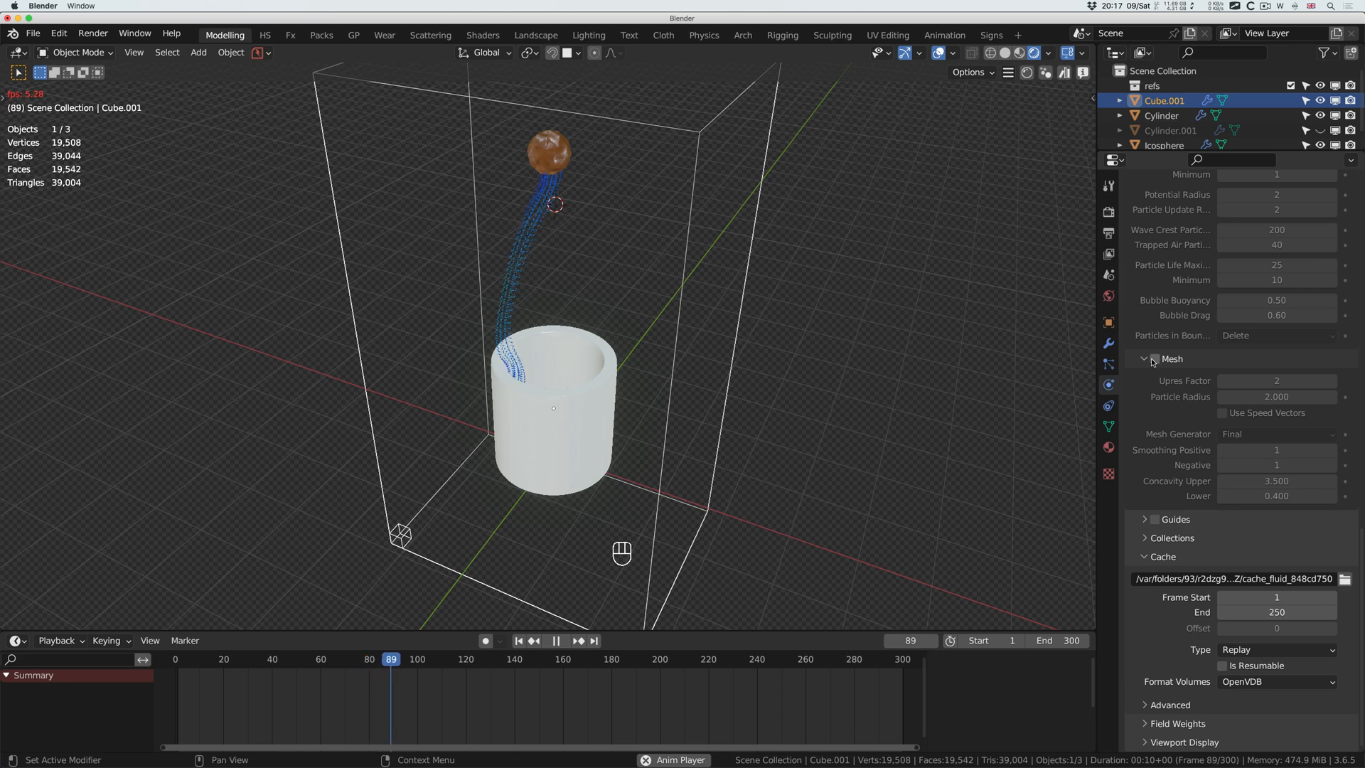
pyautogui.click(1154, 359)
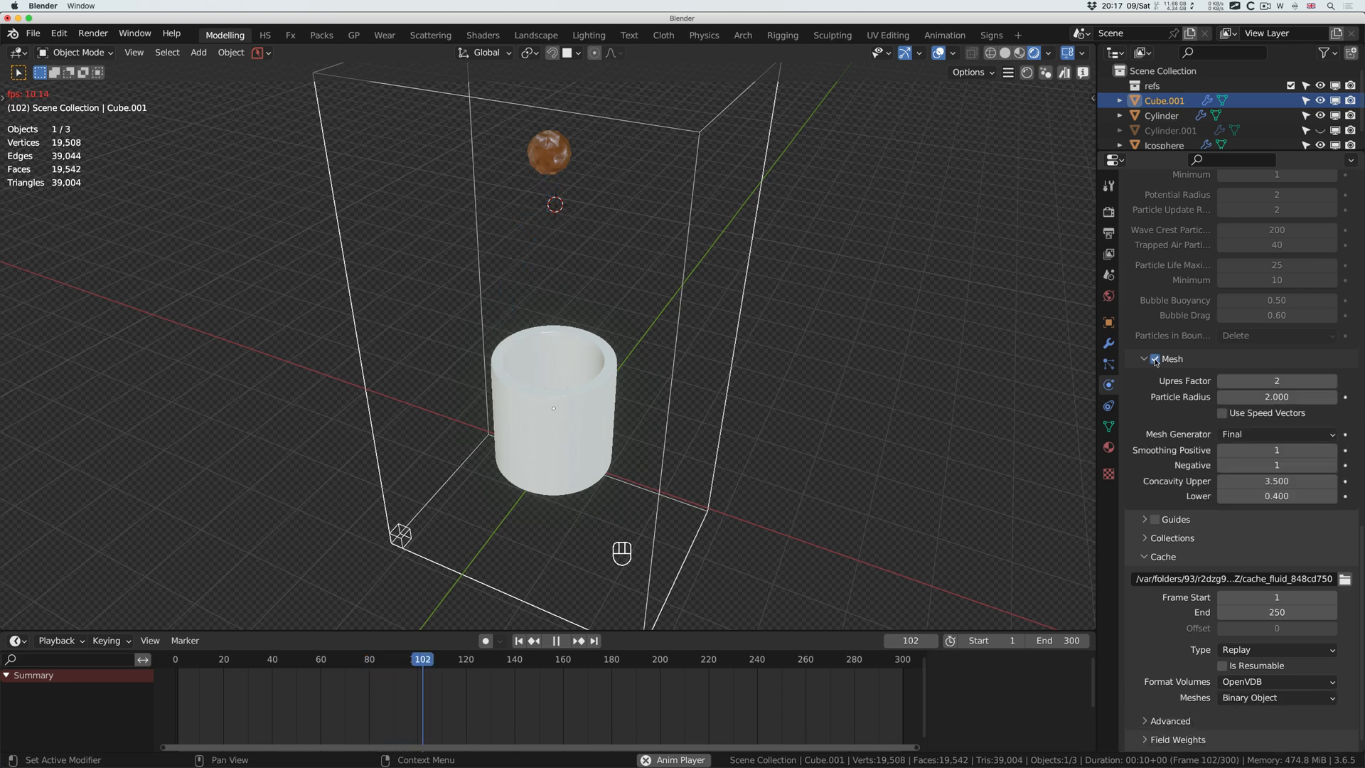
# Restart the simulation from the first frame and examine the meshed liquid pouring into the container.
pyautogui.click(557, 642)
pyautogui.click(519, 641)
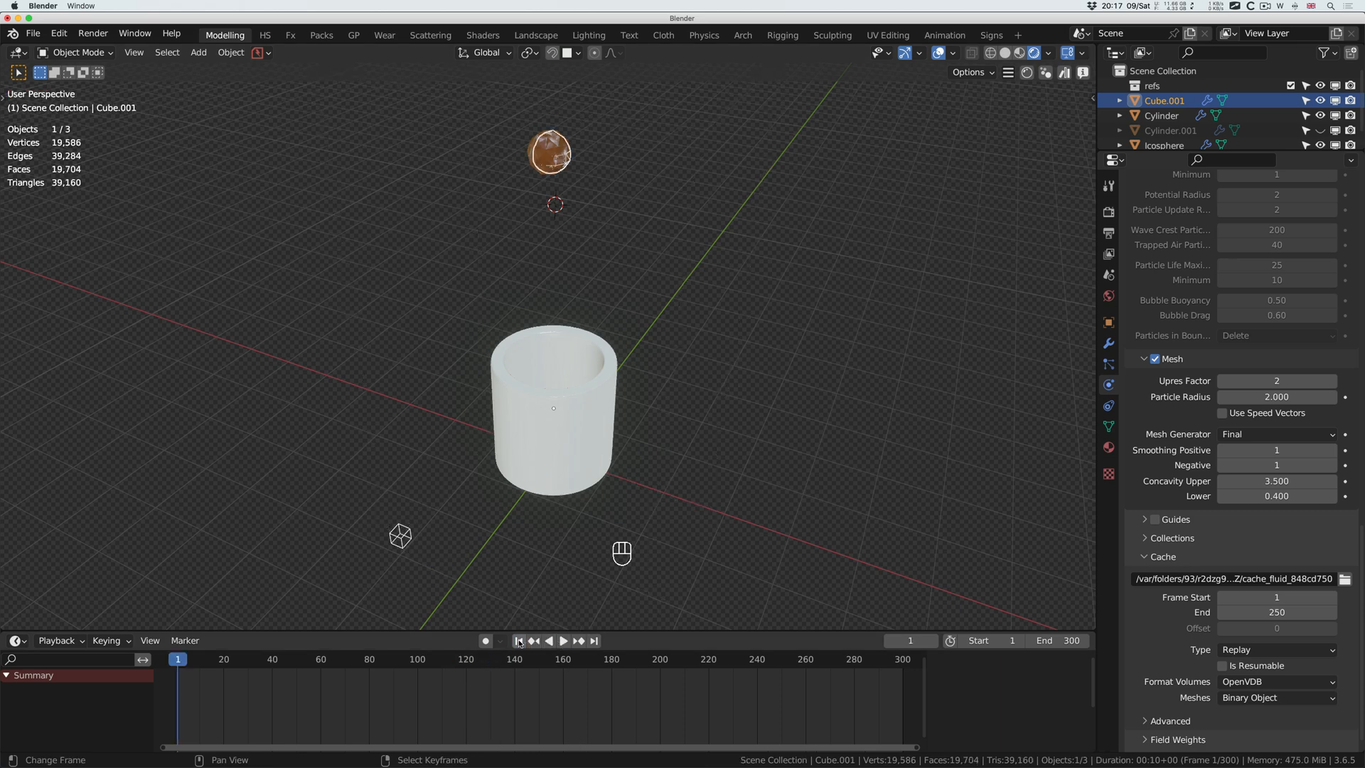
pyautogui.click(563, 641)
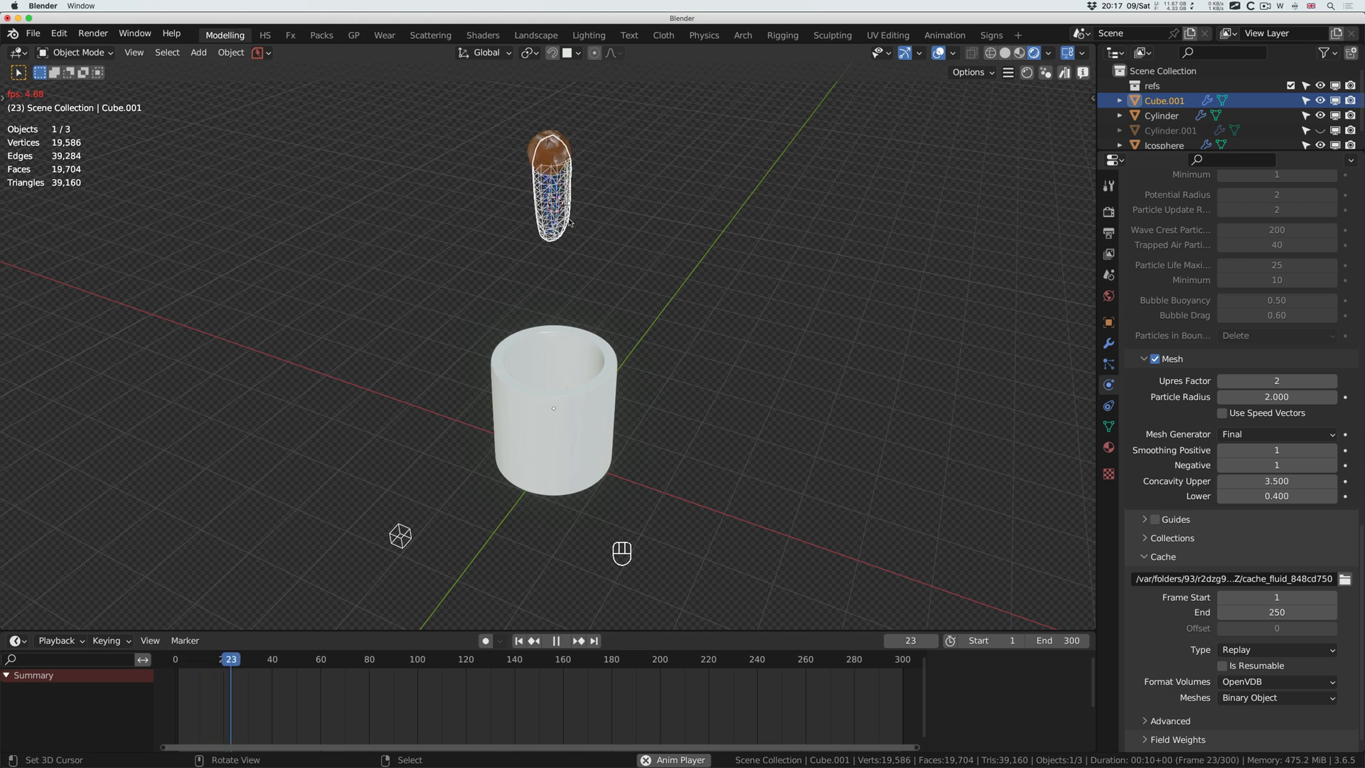
pyautogui.moveTo(502, 217); pyautogui.dragTo(549, 222, button='middle')
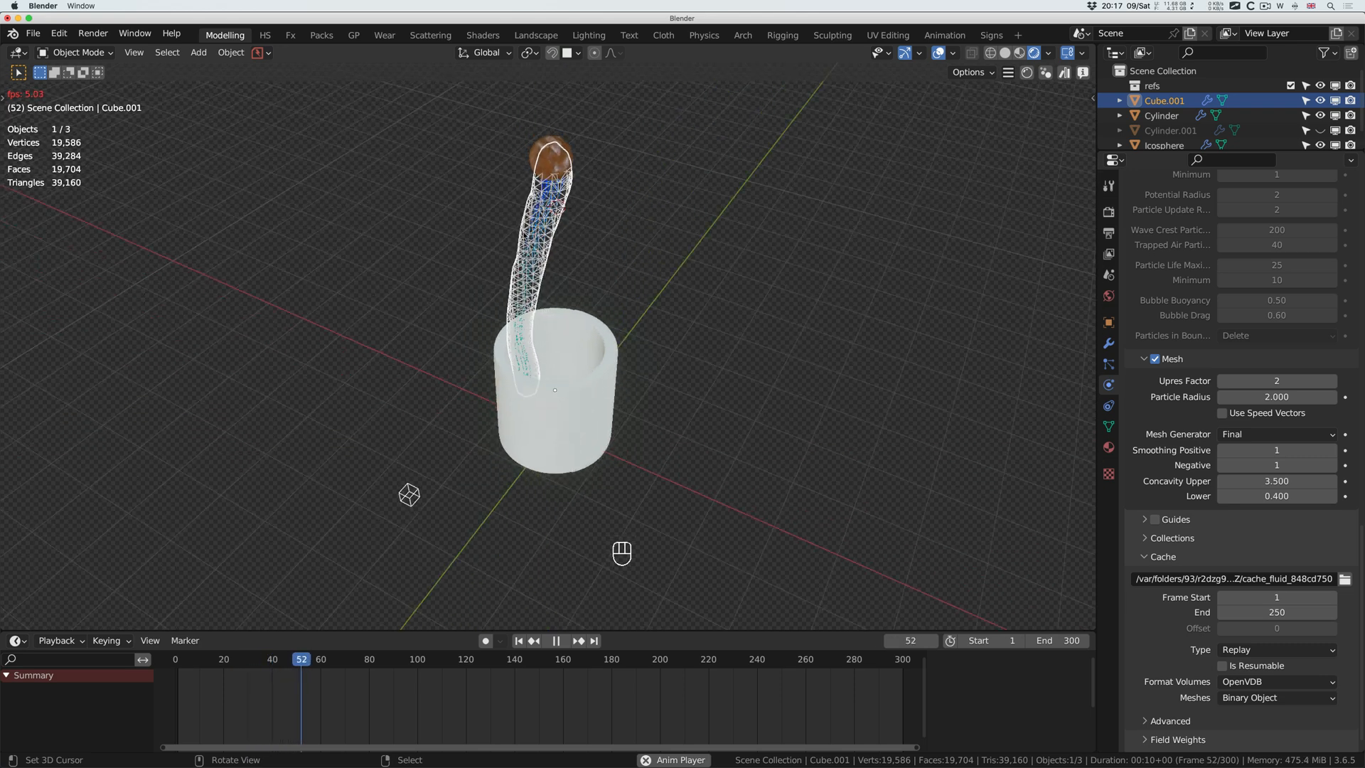
# Assign the existing simple_chocolate material to the liquid domain cube.
pyautogui.click(1109, 448)
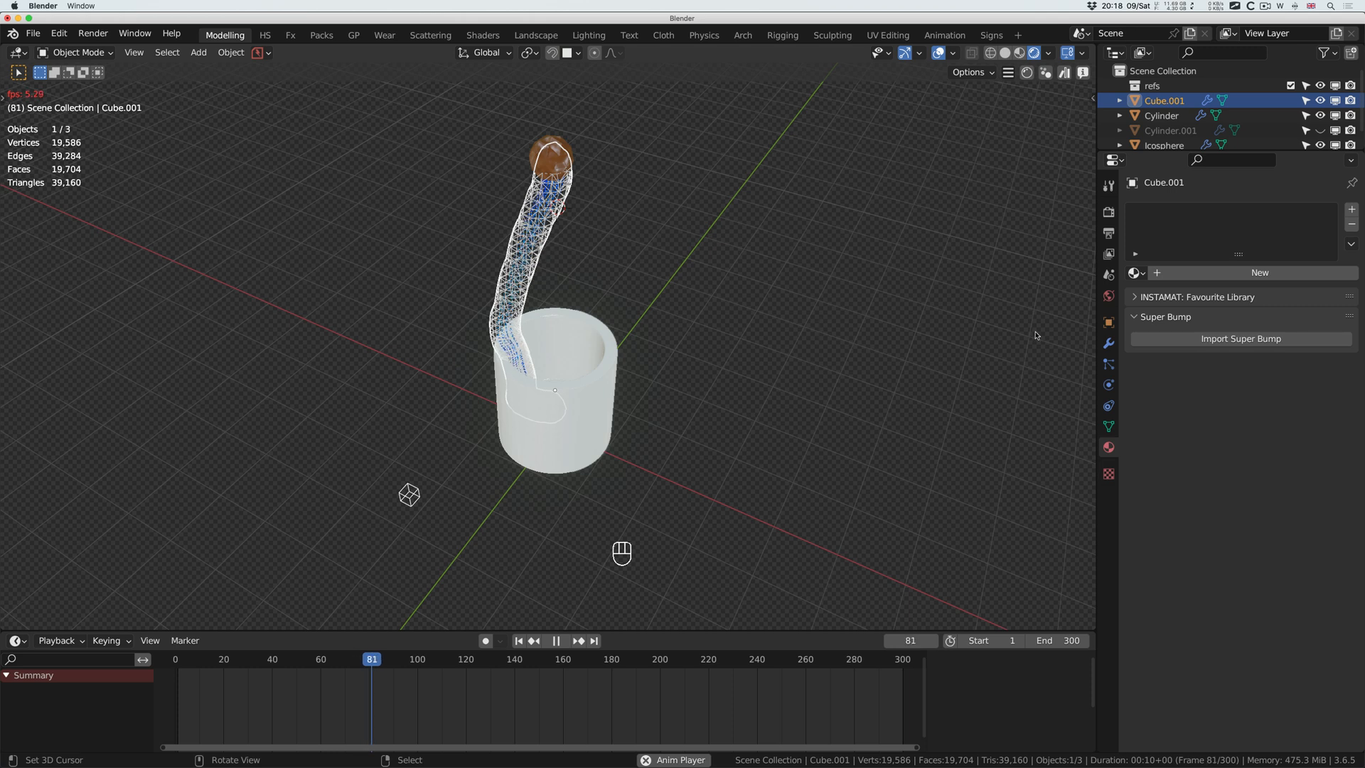
pyautogui.click(1136, 272)
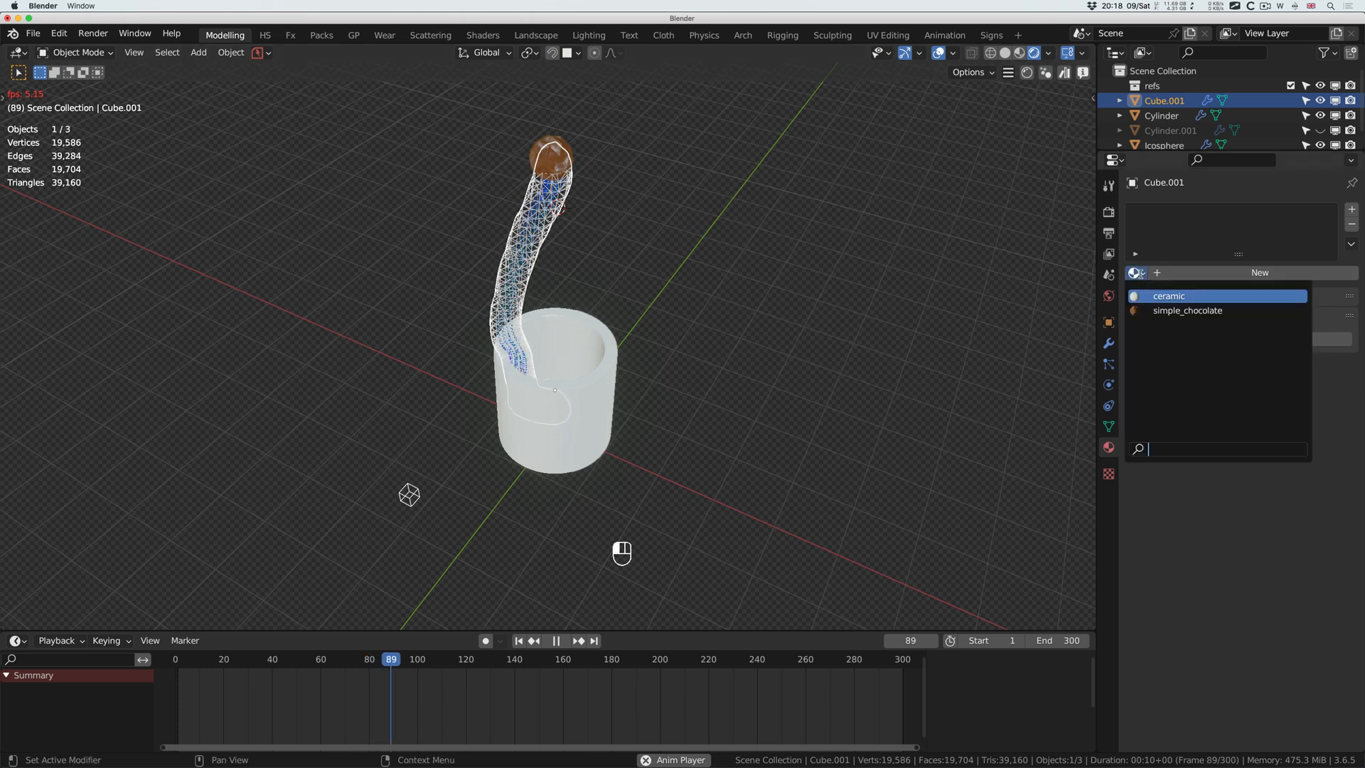
pyautogui.click(1173, 310)
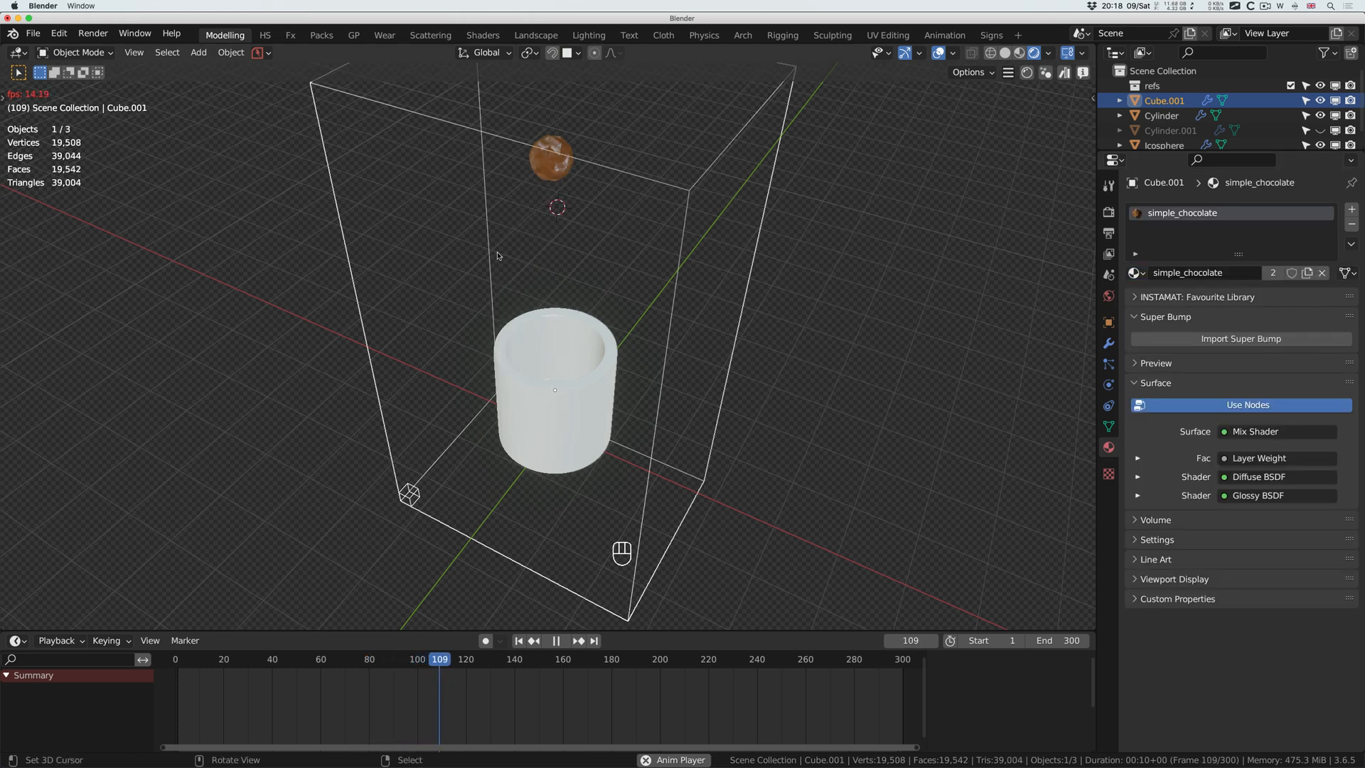
# Replay the simulation from the first frame, stop it at frame 61, and try to render that frame.
pyautogui.click(519, 641)
pyautogui.press('space')
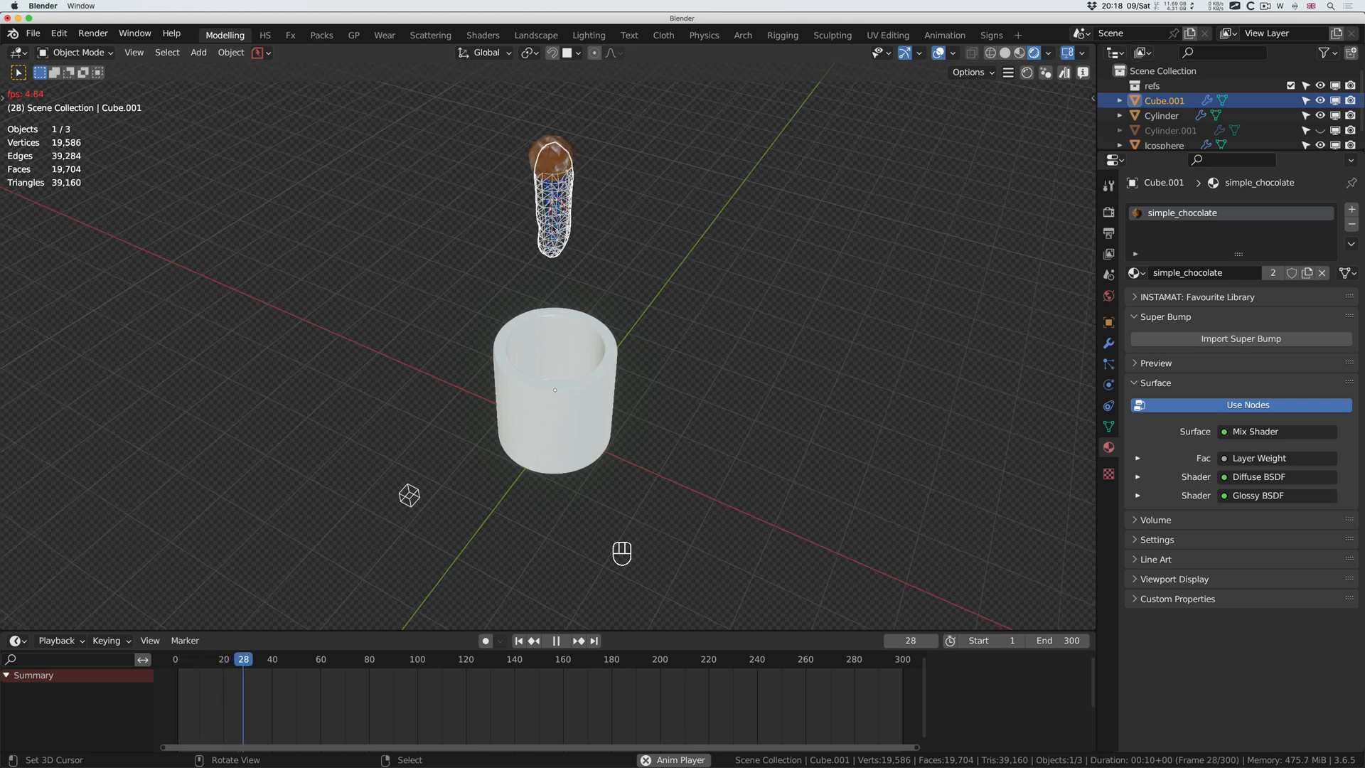
pyautogui.hscroll(-2, 551, 233)
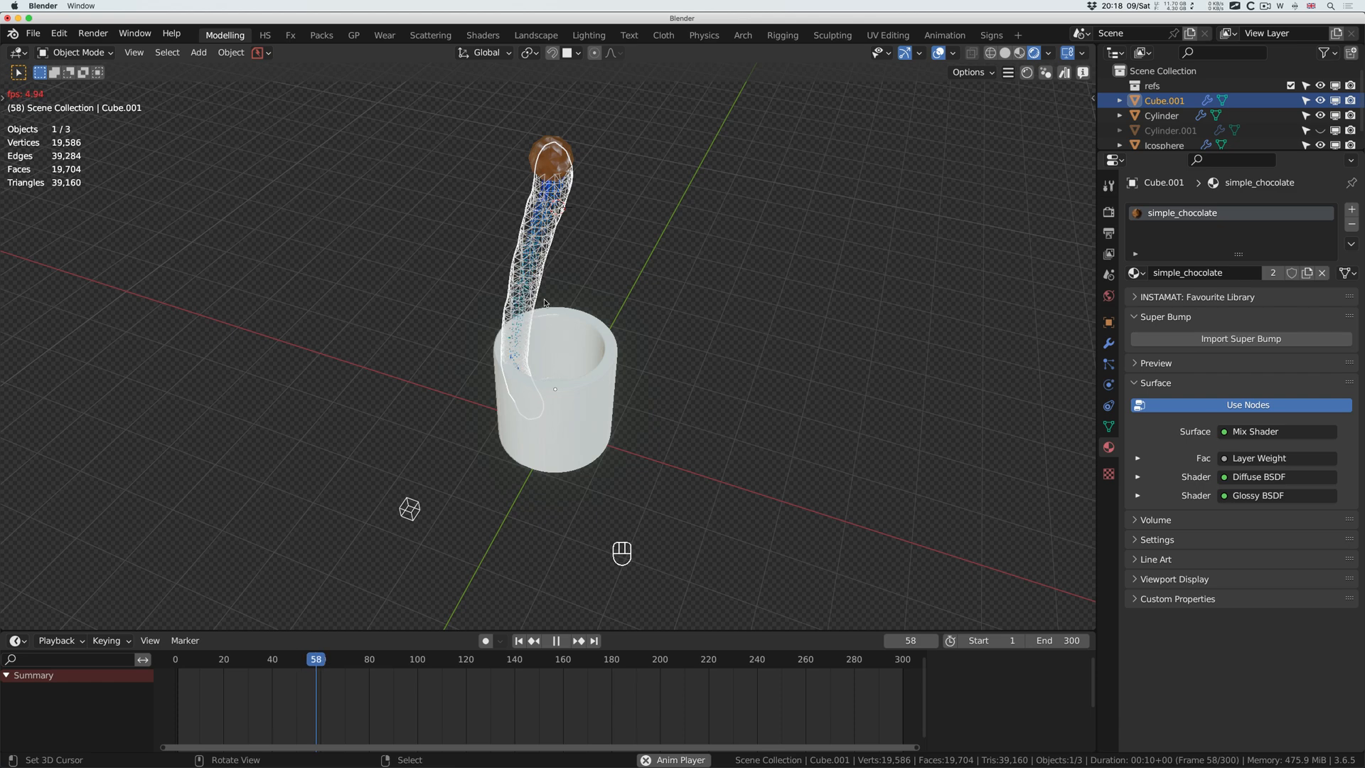
pyautogui.press('space')
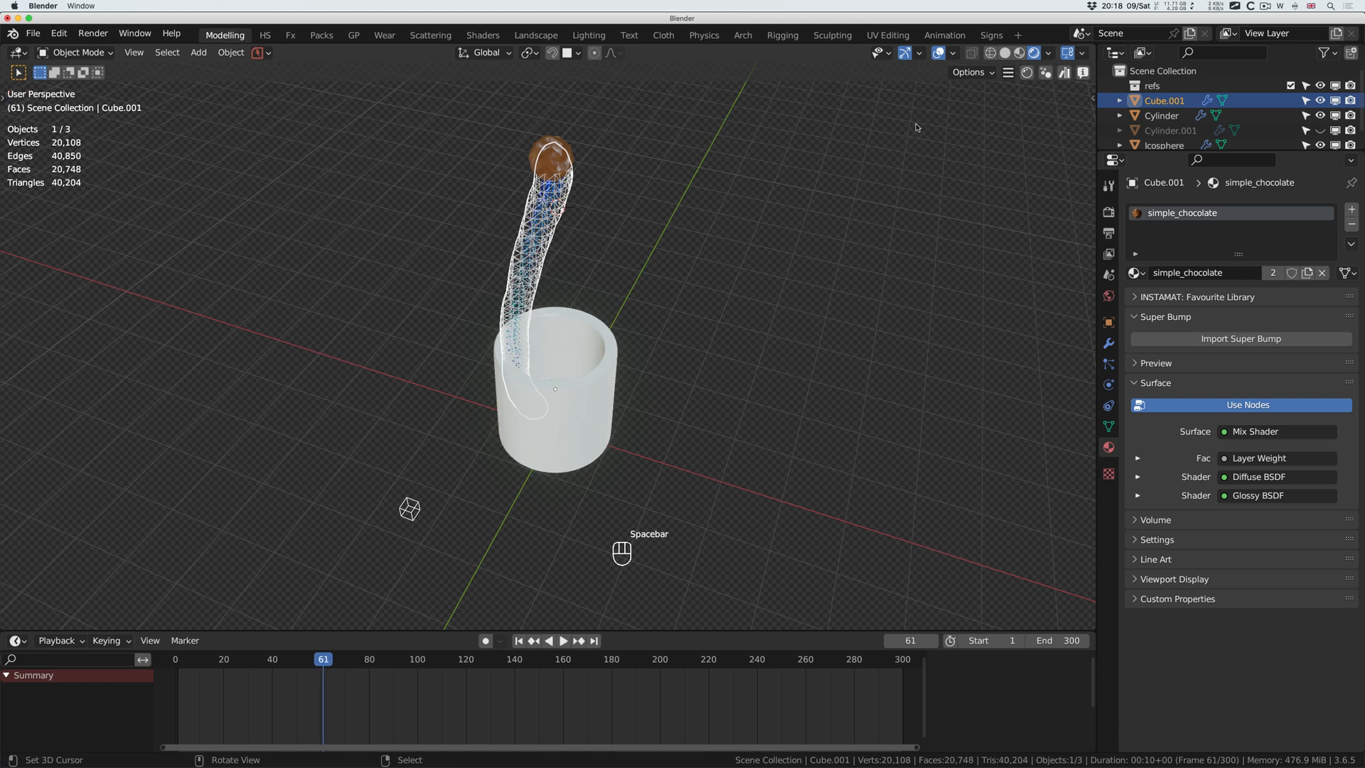
pyautogui.press('F12')
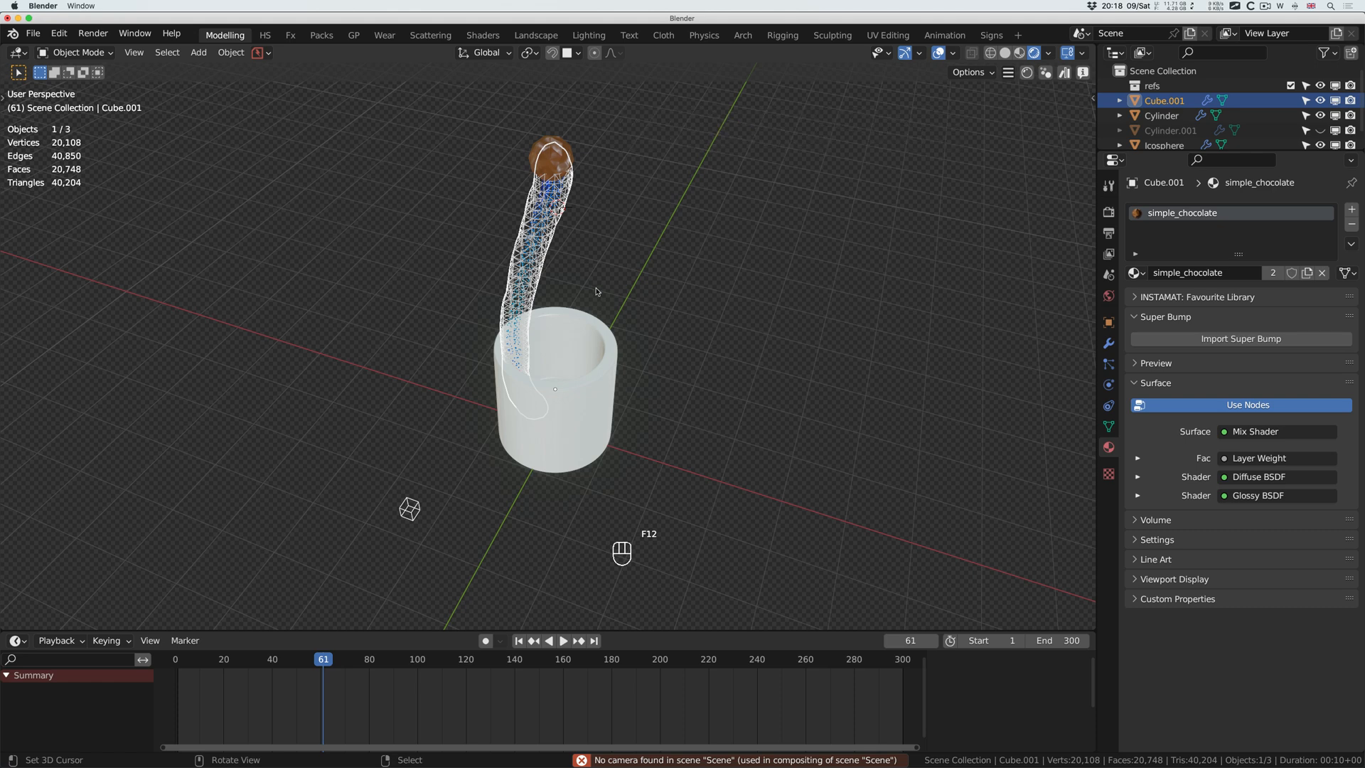
# Add a camera to the scene.
pyautogui.scroll(-4, 597, 291)
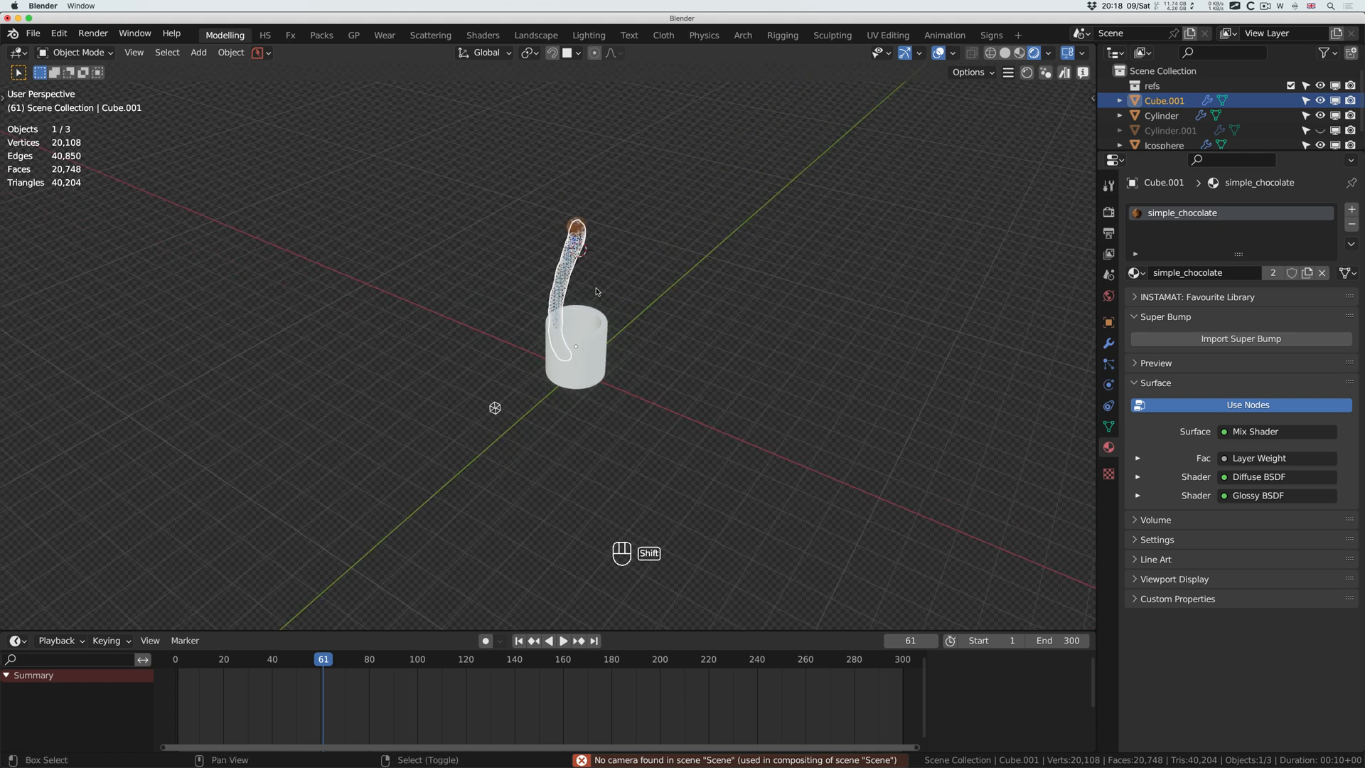
pyautogui.hotkey('shift', 'a')
pyautogui.moveTo(561, 452)
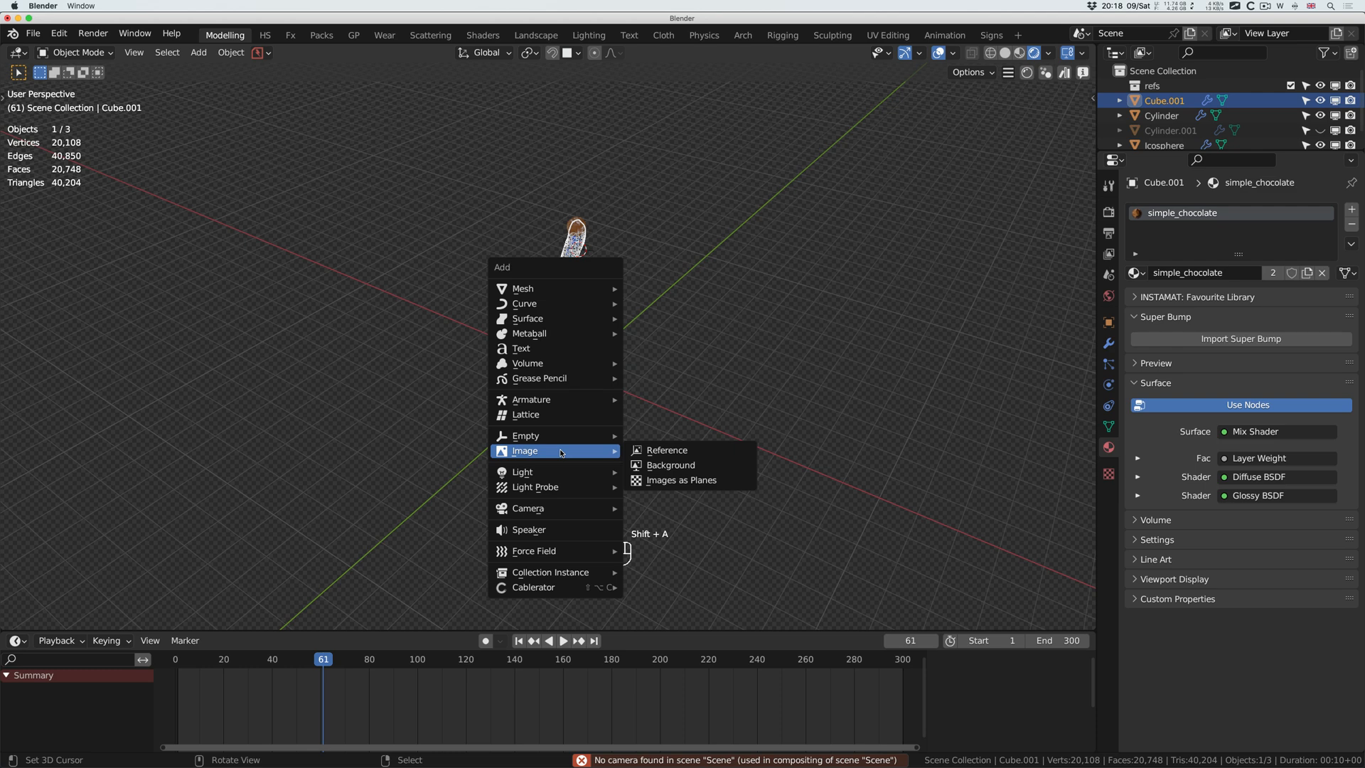
pyautogui.moveTo(601, 508)
pyautogui.click(660, 507)
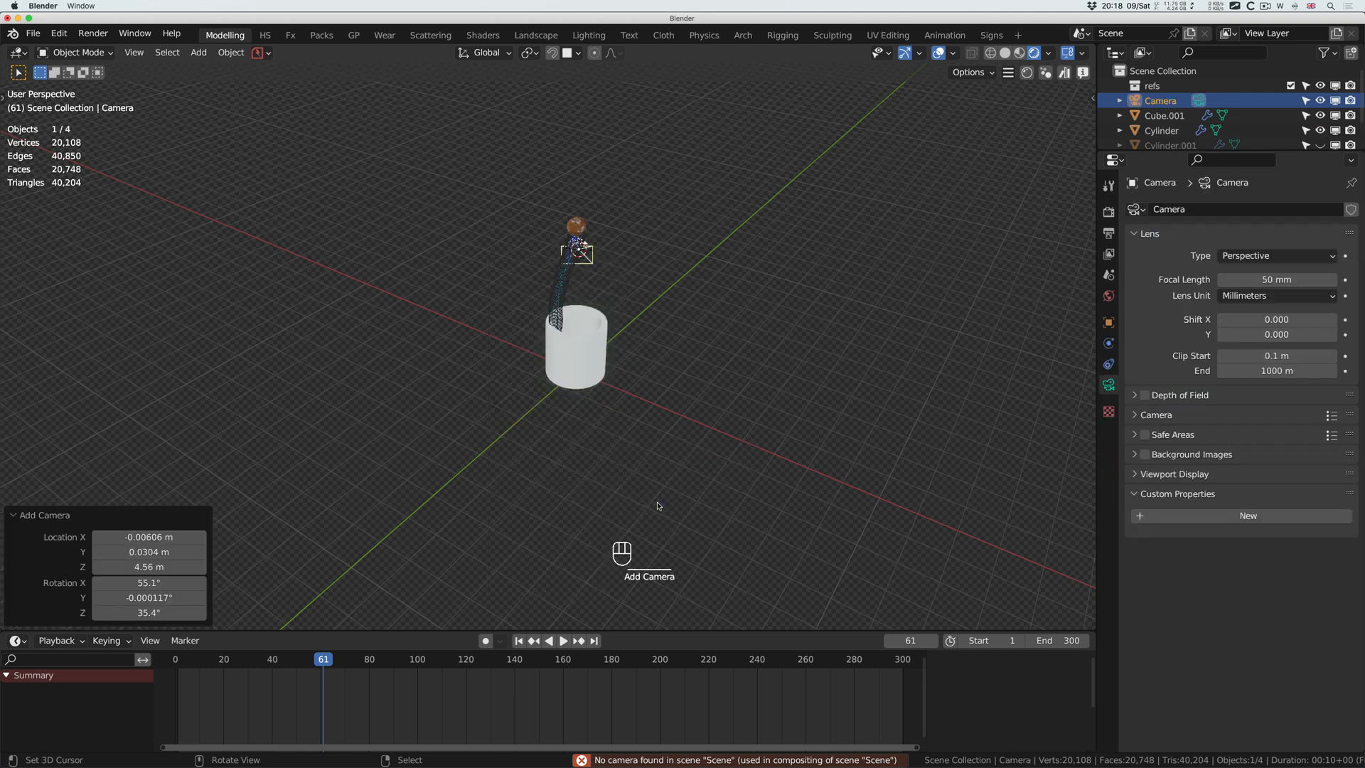
# Move the new camera away from the container, look through it, and shift it until the container's rim is inside the camera frame.
pyautogui.moveTo(620, 410); pyautogui.dragTo(592, 402, button='middle')
pyautogui.press('g')
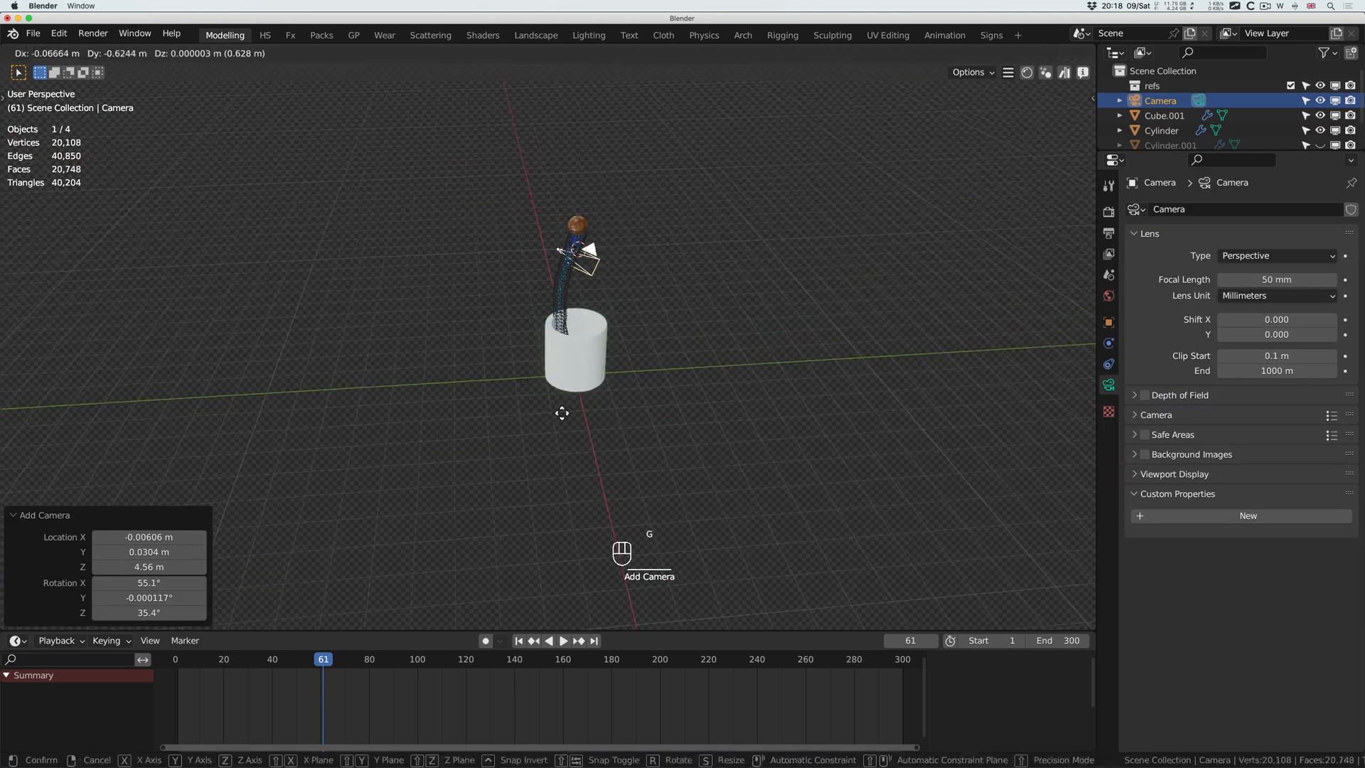
pyautogui.click(414, 429)
pyautogui.press('KP_0')
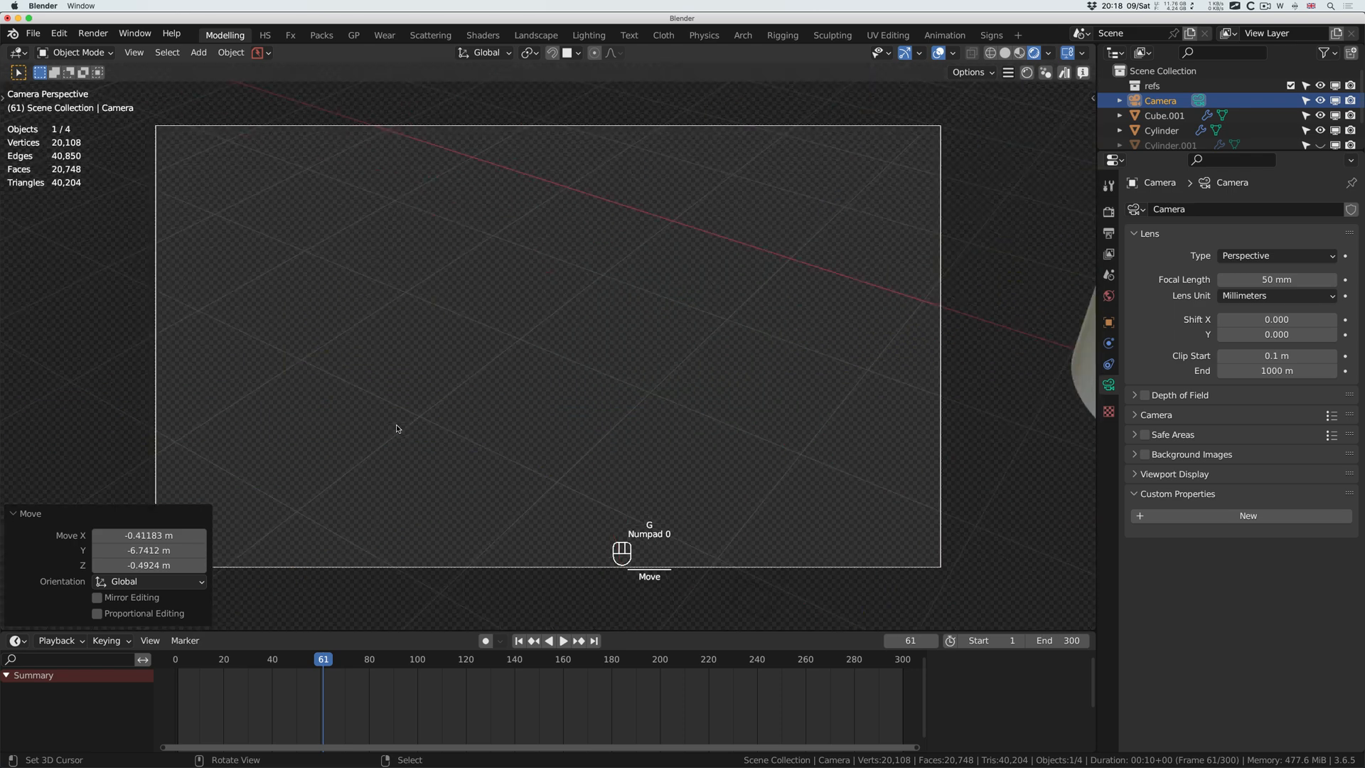
pyautogui.press('g')
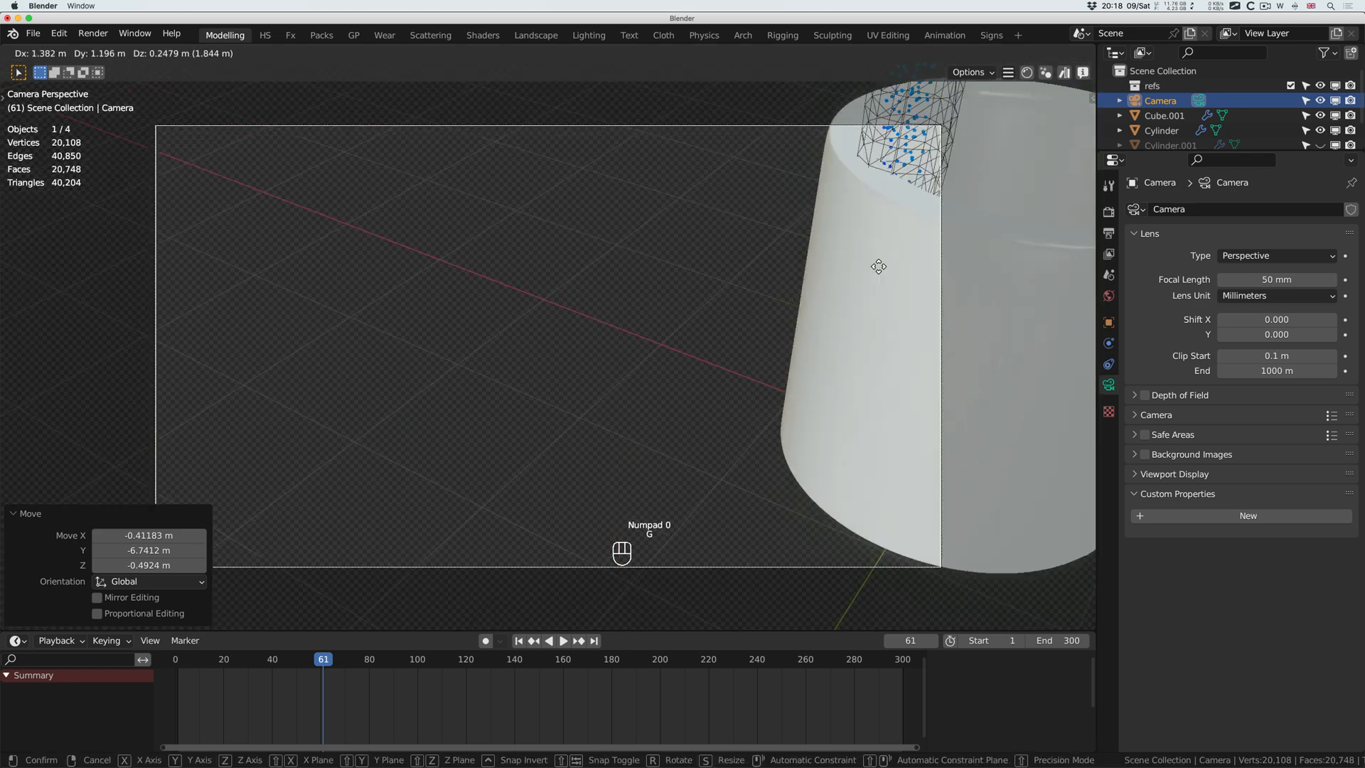
pyautogui.click(56, 103)
# Walk the camera backward until the whole container, stream and icosphere fit in the frame, and render frame 61.
pyautogui.hotkey('shift', 's')
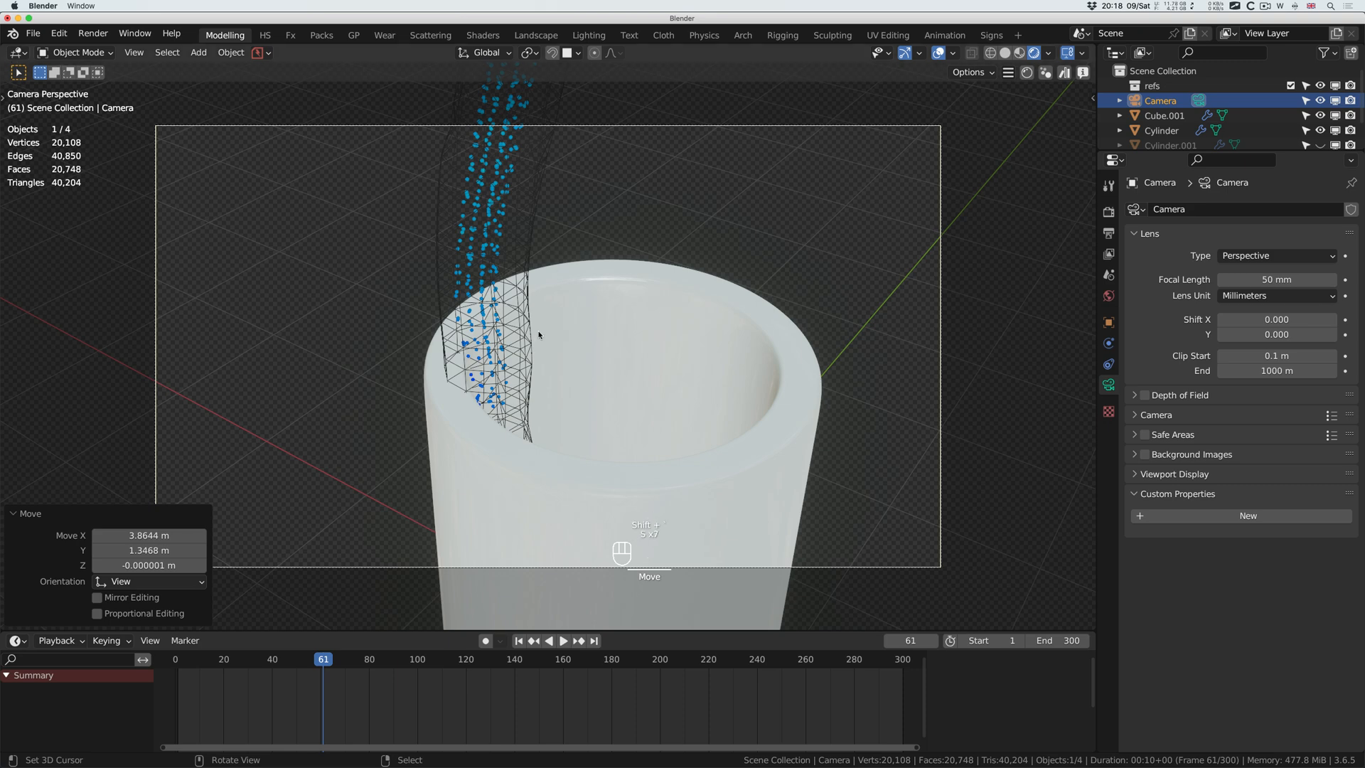
pyautogui.hotkey('shift', '`')
pyautogui.press('s')
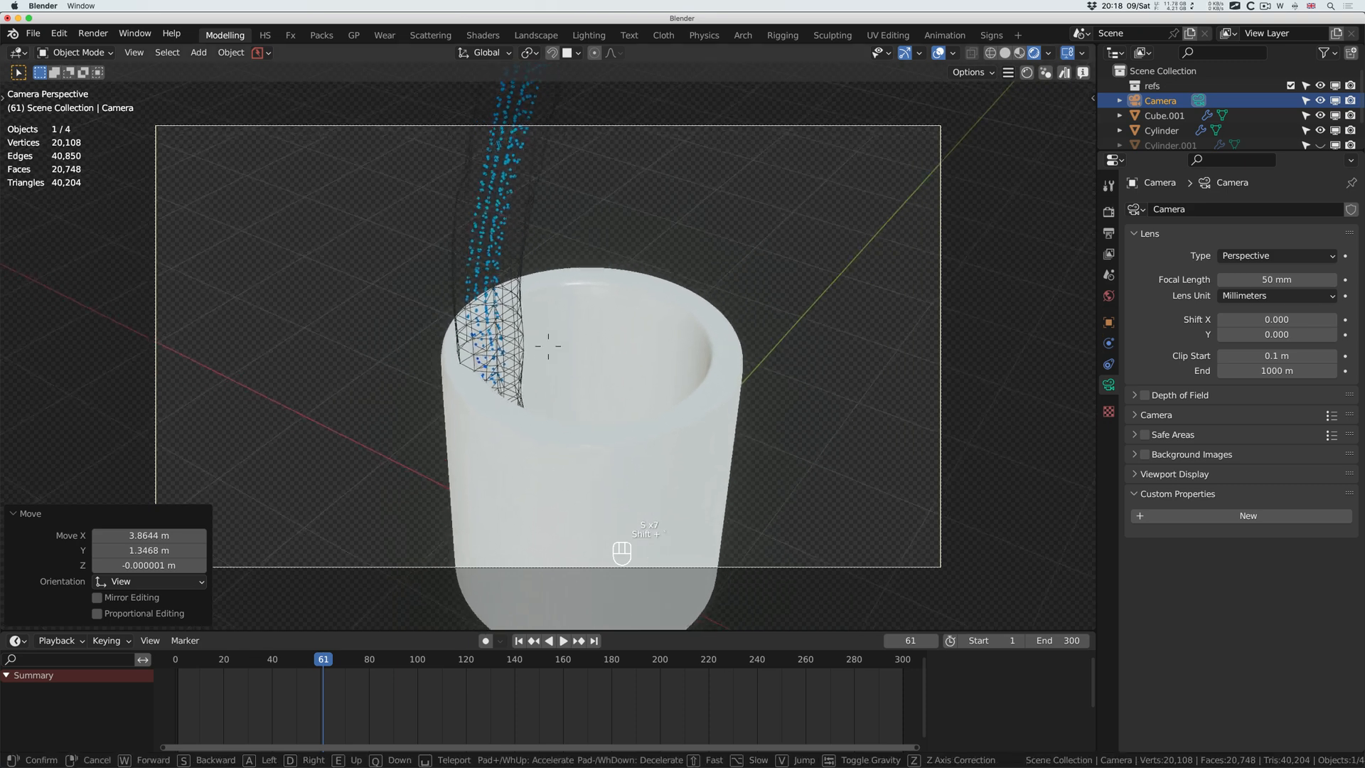
pyautogui.press('s')
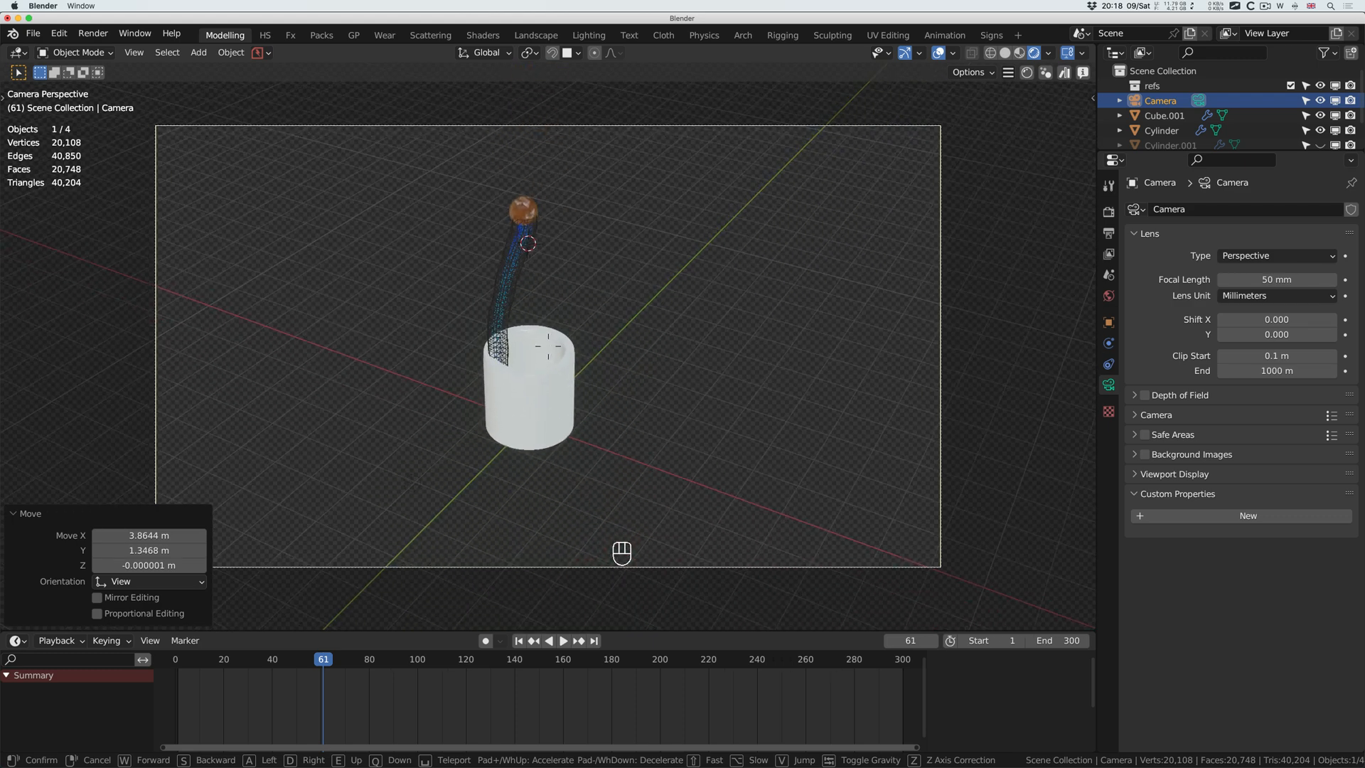
pyautogui.press('q')
pyautogui.press('s')
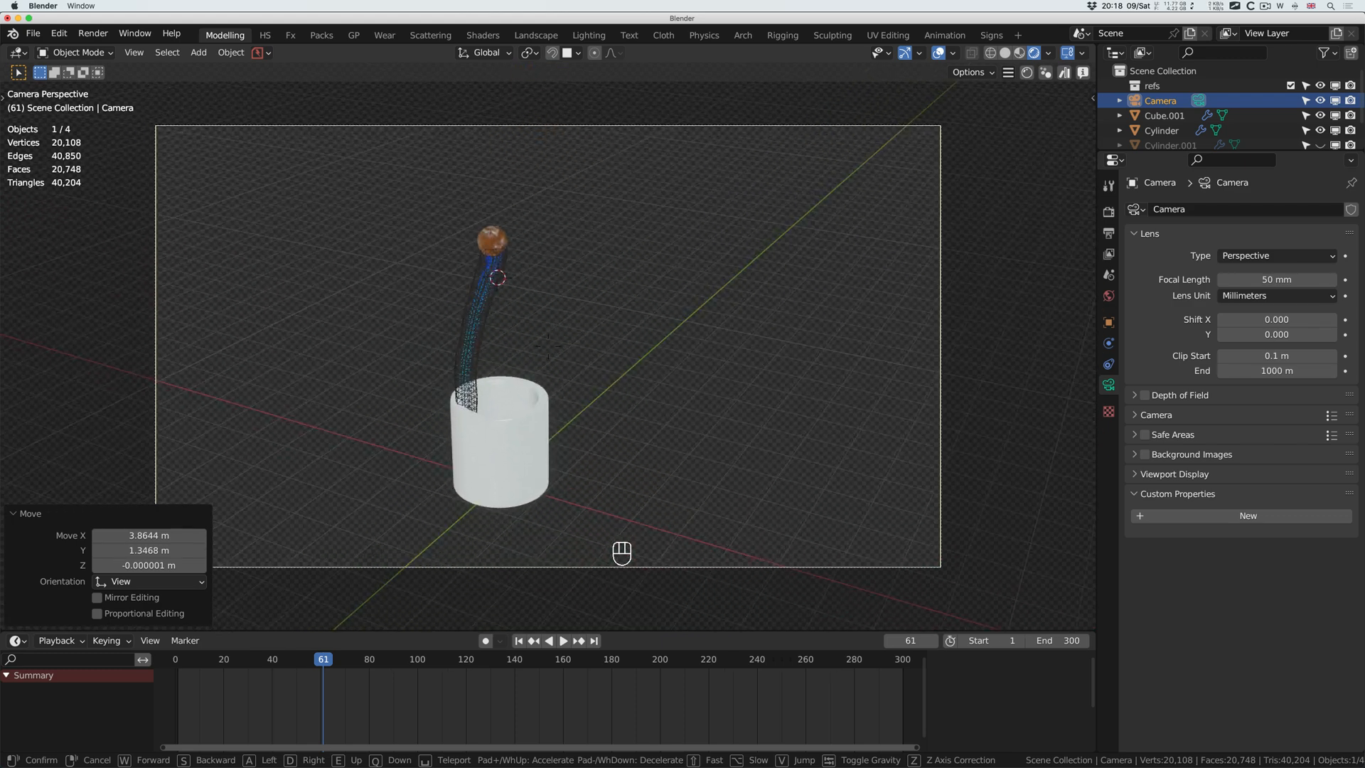
pyautogui.press('e')
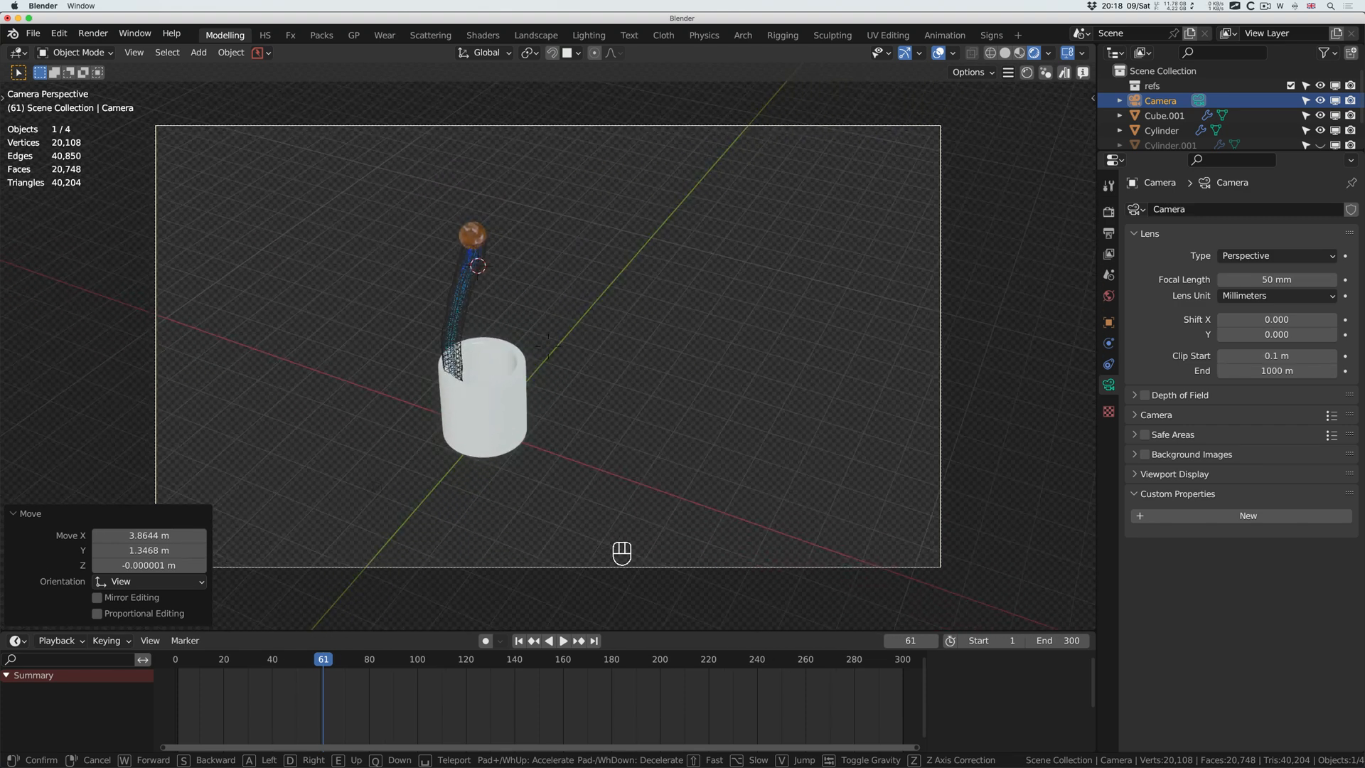
pyautogui.press('s')
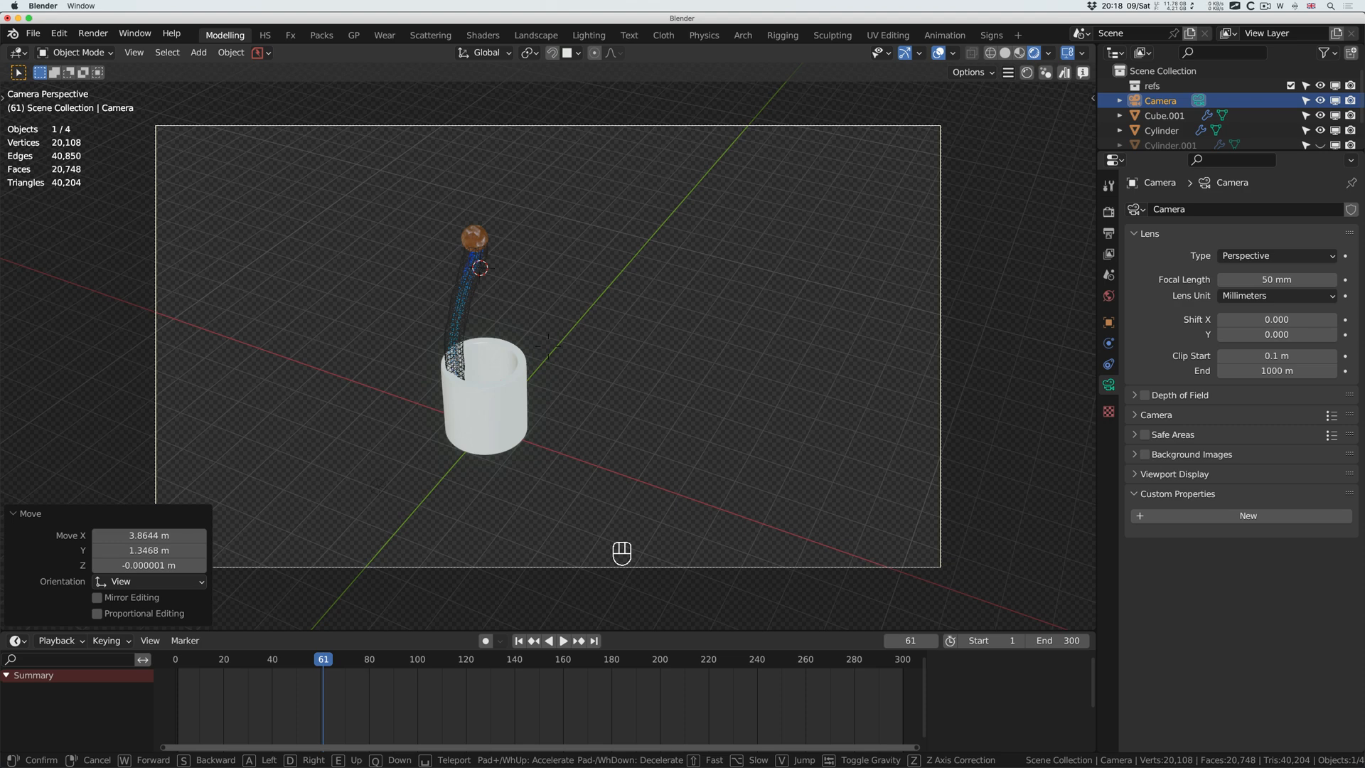
pyautogui.press('d')
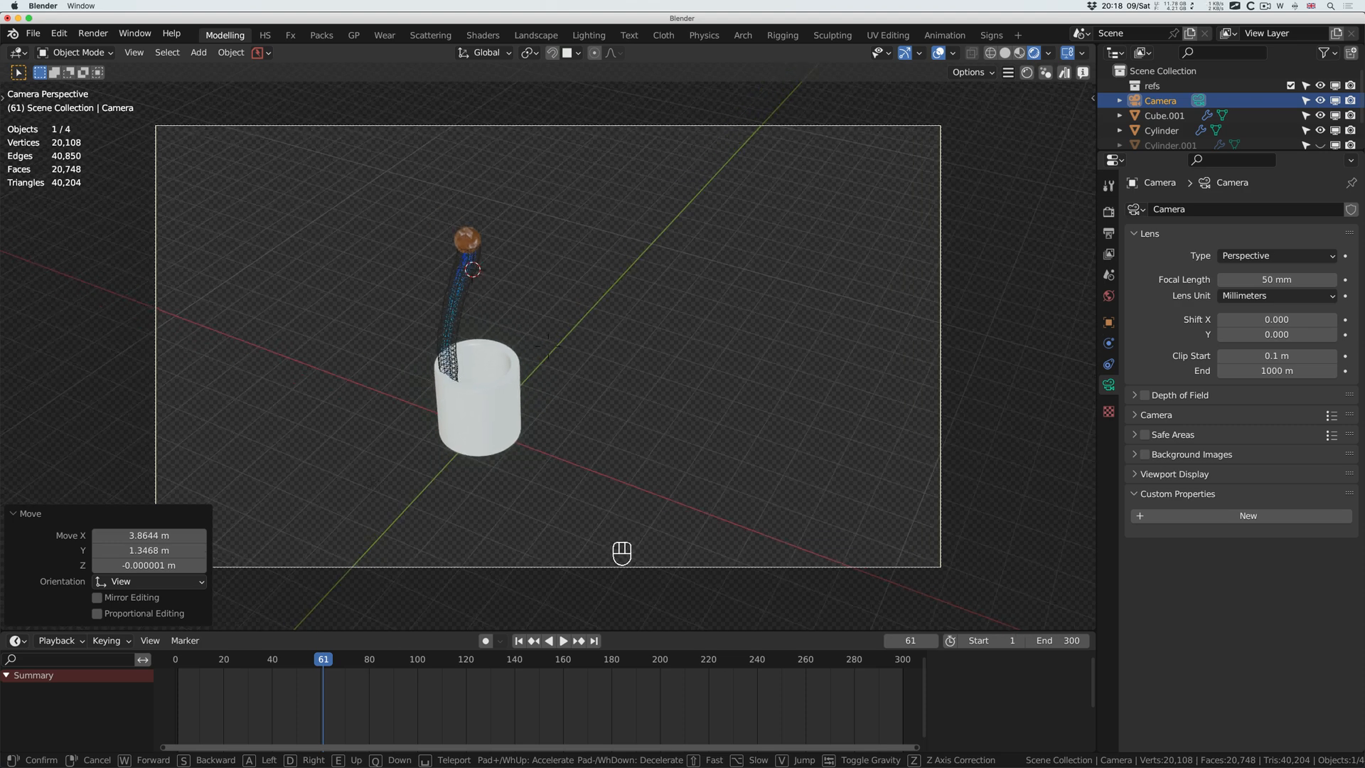
pyautogui.press('w')
pyautogui.click(545, 337)
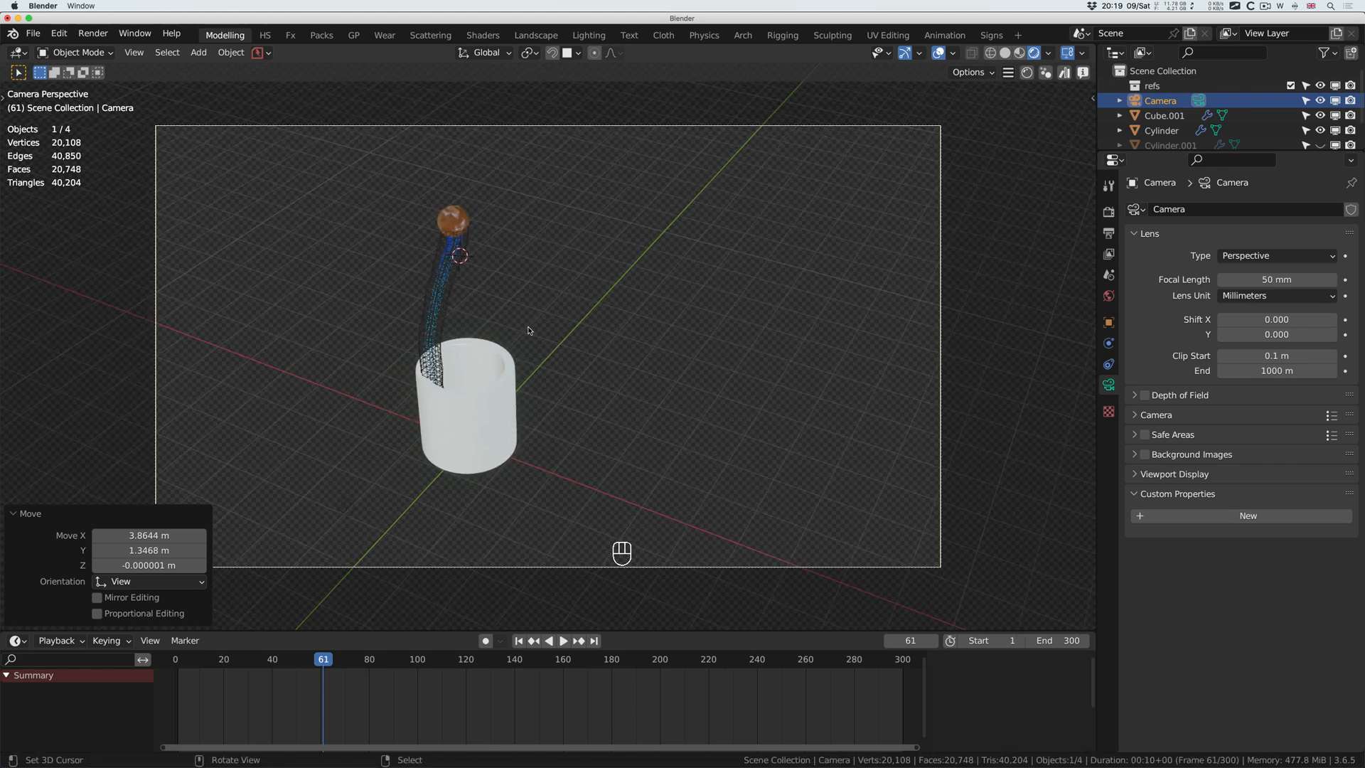
pyautogui.press('F12')
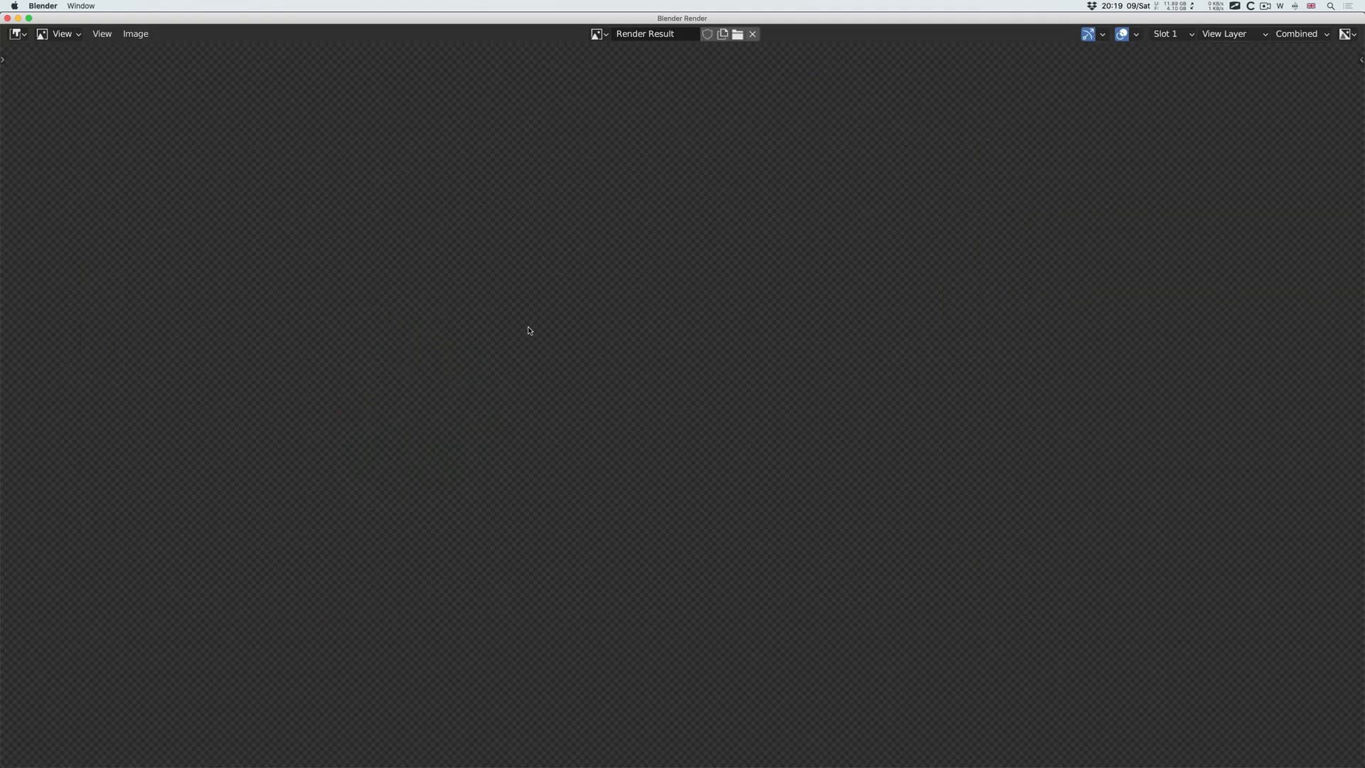
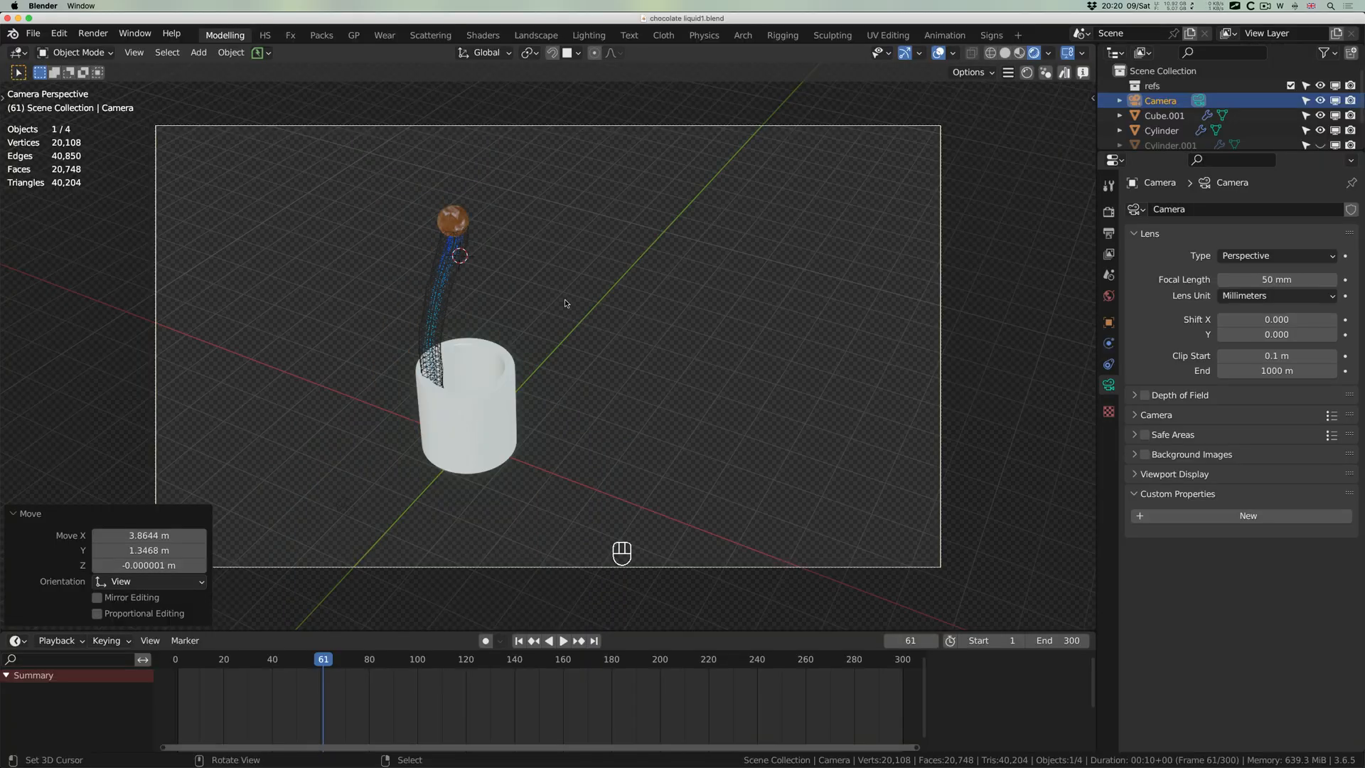
# Temporarily show the hidden Cylinder.001 above the container and rename it as tap.
pyautogui.moveTo(567, 304); pyautogui.dragTo(673, 242, button='middle')
pyautogui.click(673, 242)
pyautogui.hscroll(10, 710, 211)
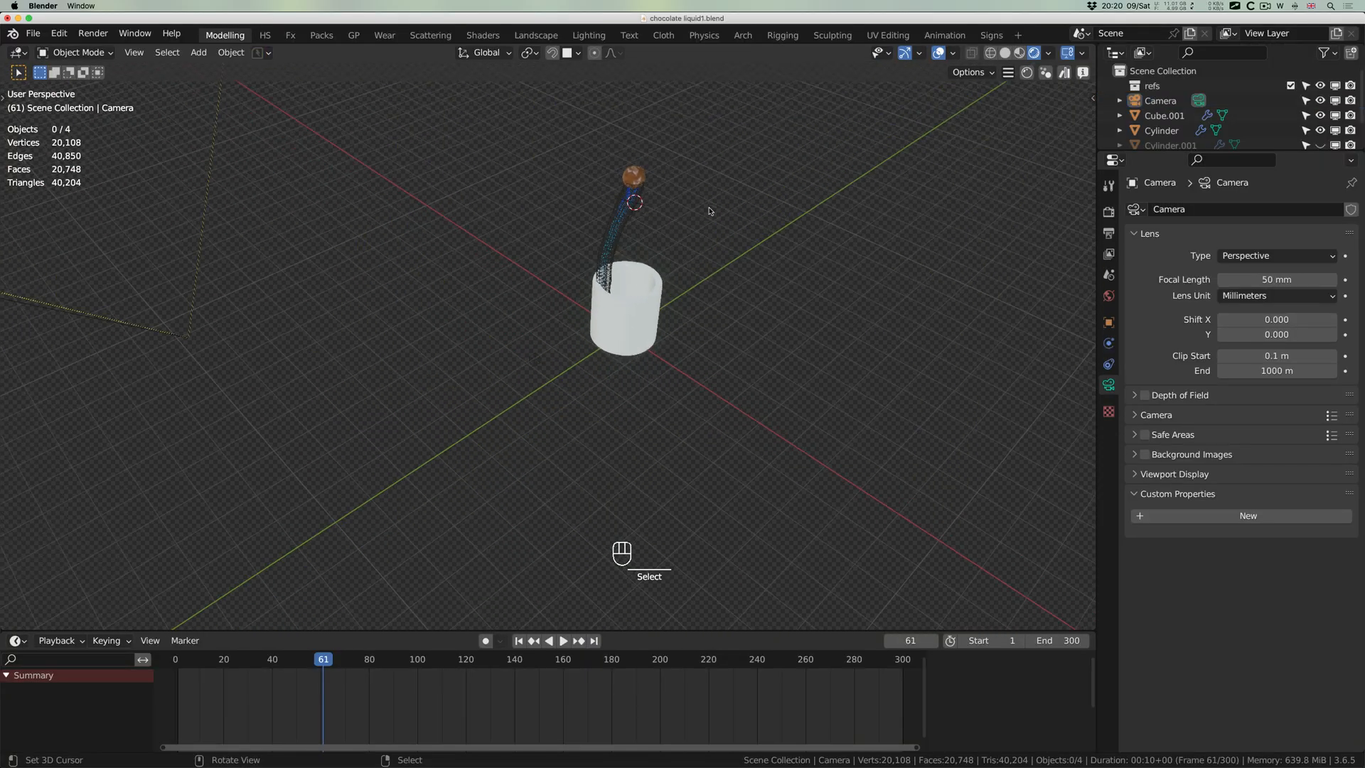
pyautogui.keyDown('shift'); pyautogui.hscroll(5, 710, 211); pyautogui.keyUp('shift')
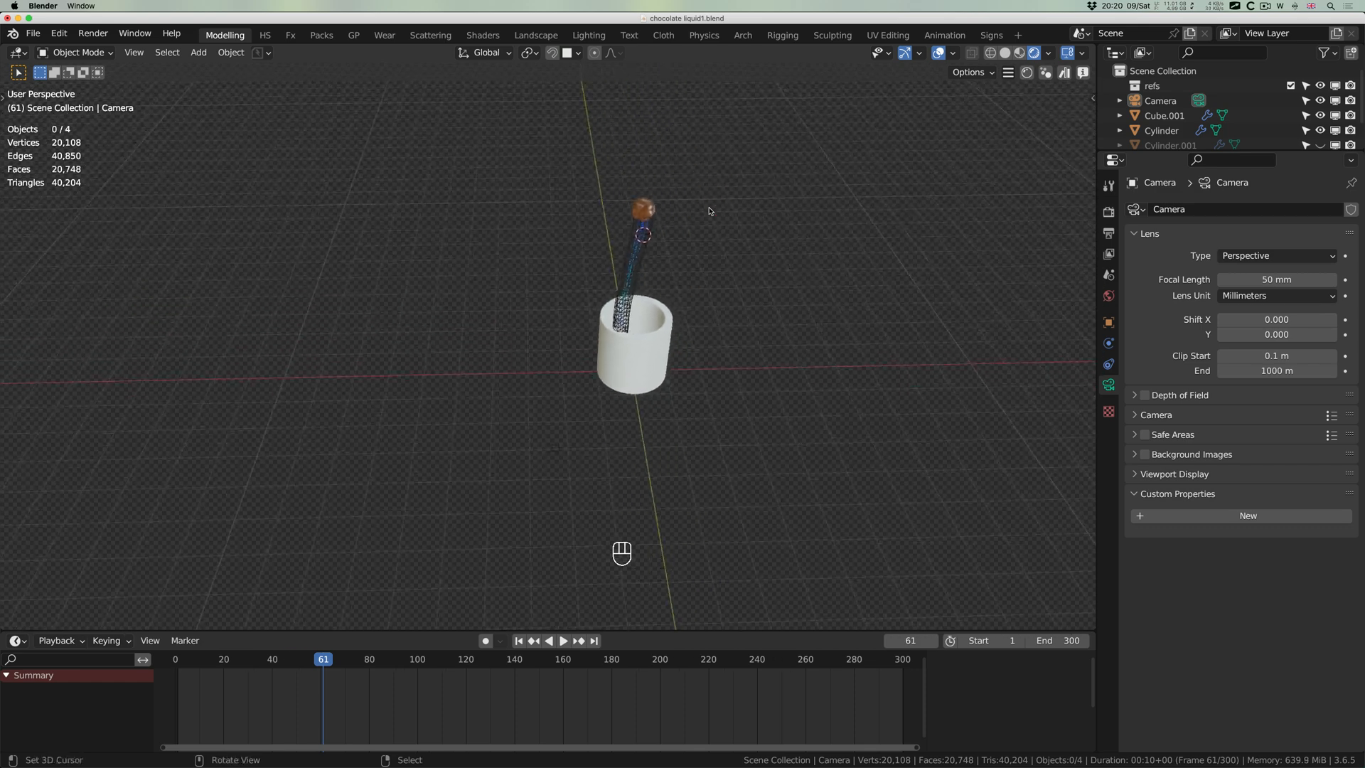
pyautogui.keyDown('ctrl'); pyautogui.scroll(4, 710, 211); pyautogui.keyUp('ctrl')
pyautogui.keyDown('ctrl'); pyautogui.scroll(-2, 709, 211); pyautogui.keyUp('ctrl')
pyautogui.keyDown('shift'); pyautogui.scroll(3, 709, 212); pyautogui.keyUp('shift')
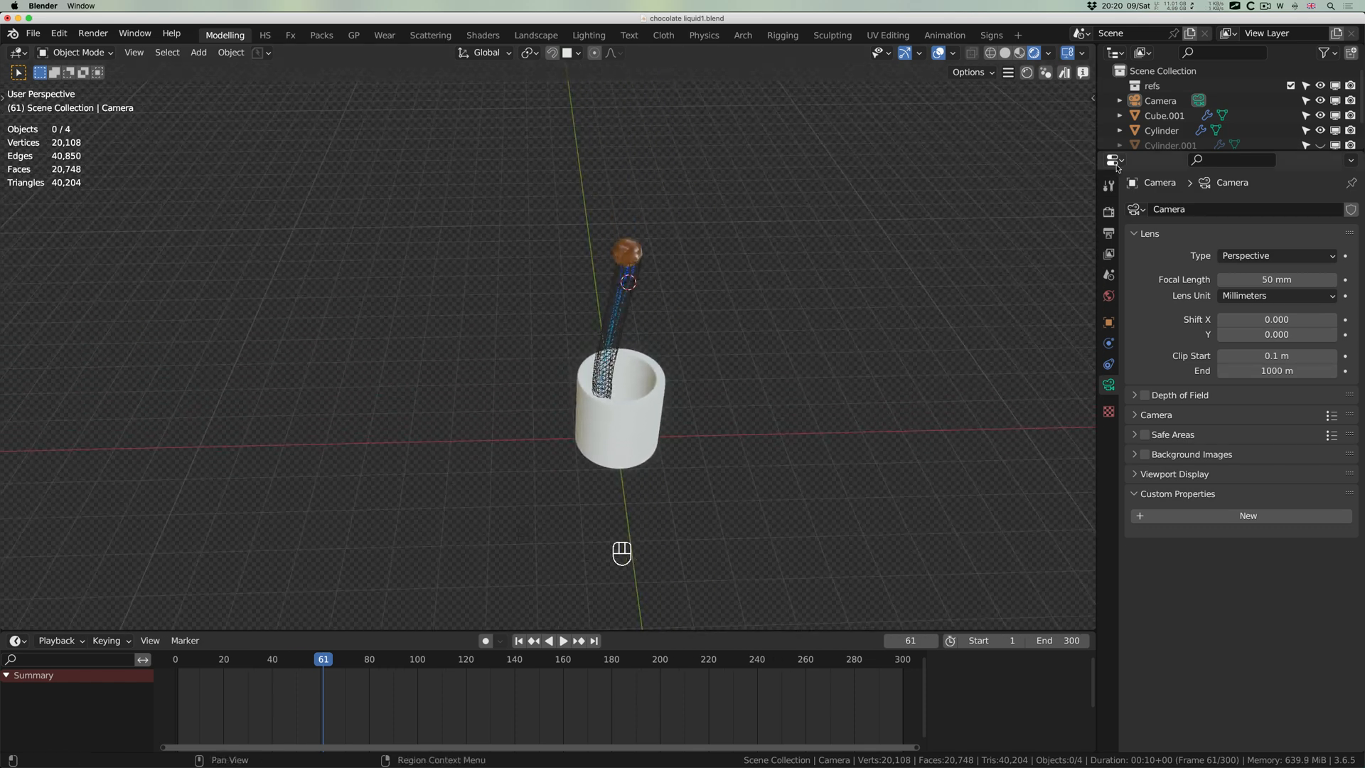
pyautogui.moveTo(1155, 151); pyautogui.dragTo(1160, 183)
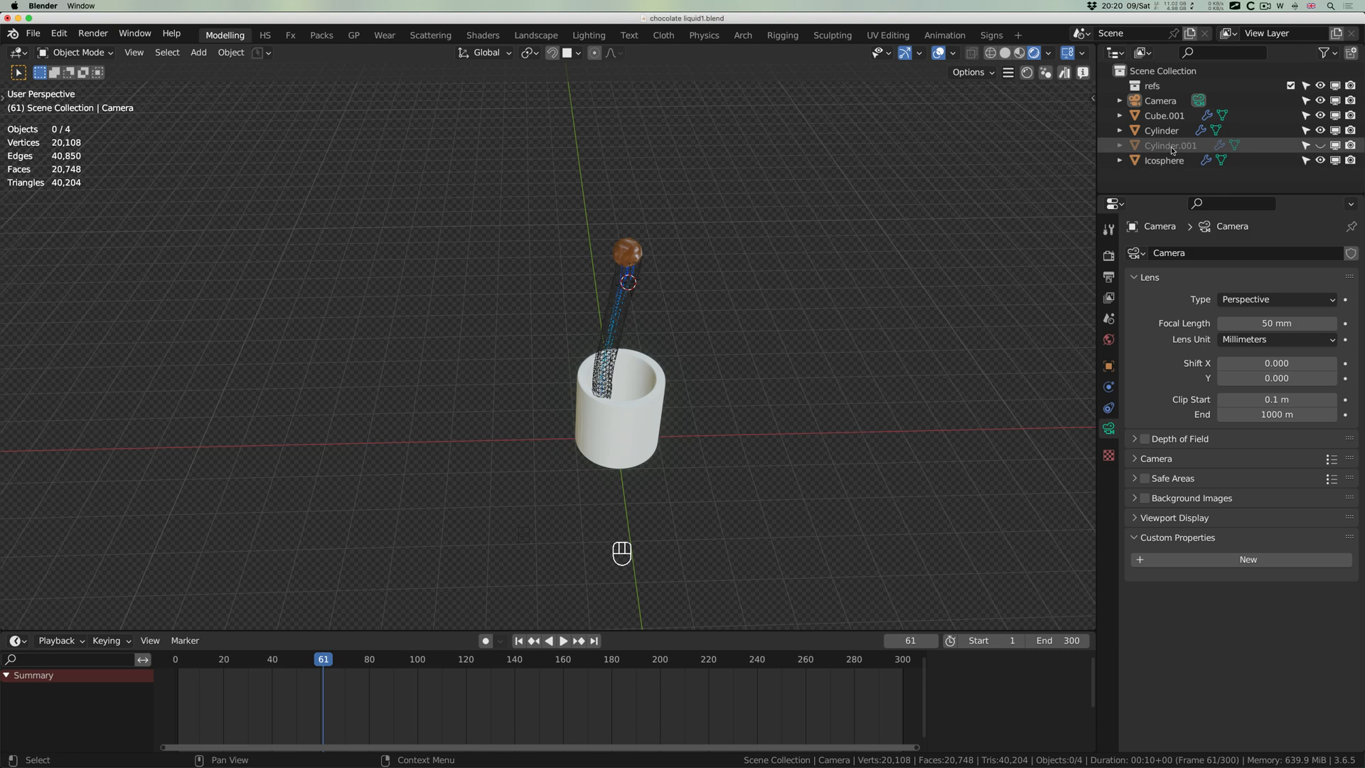
pyautogui.click(1320, 145)
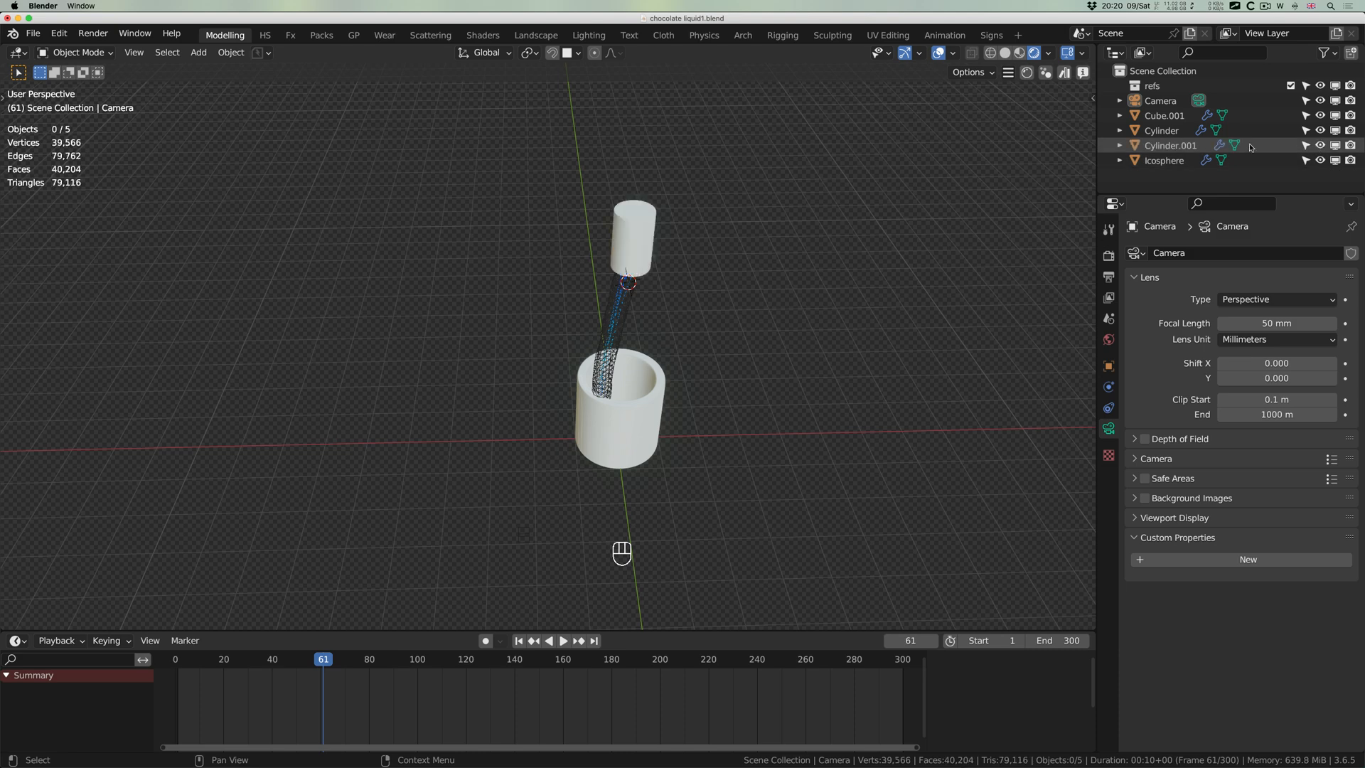
pyautogui.doubleClick(1167, 145)
pyautogui.write('tap')
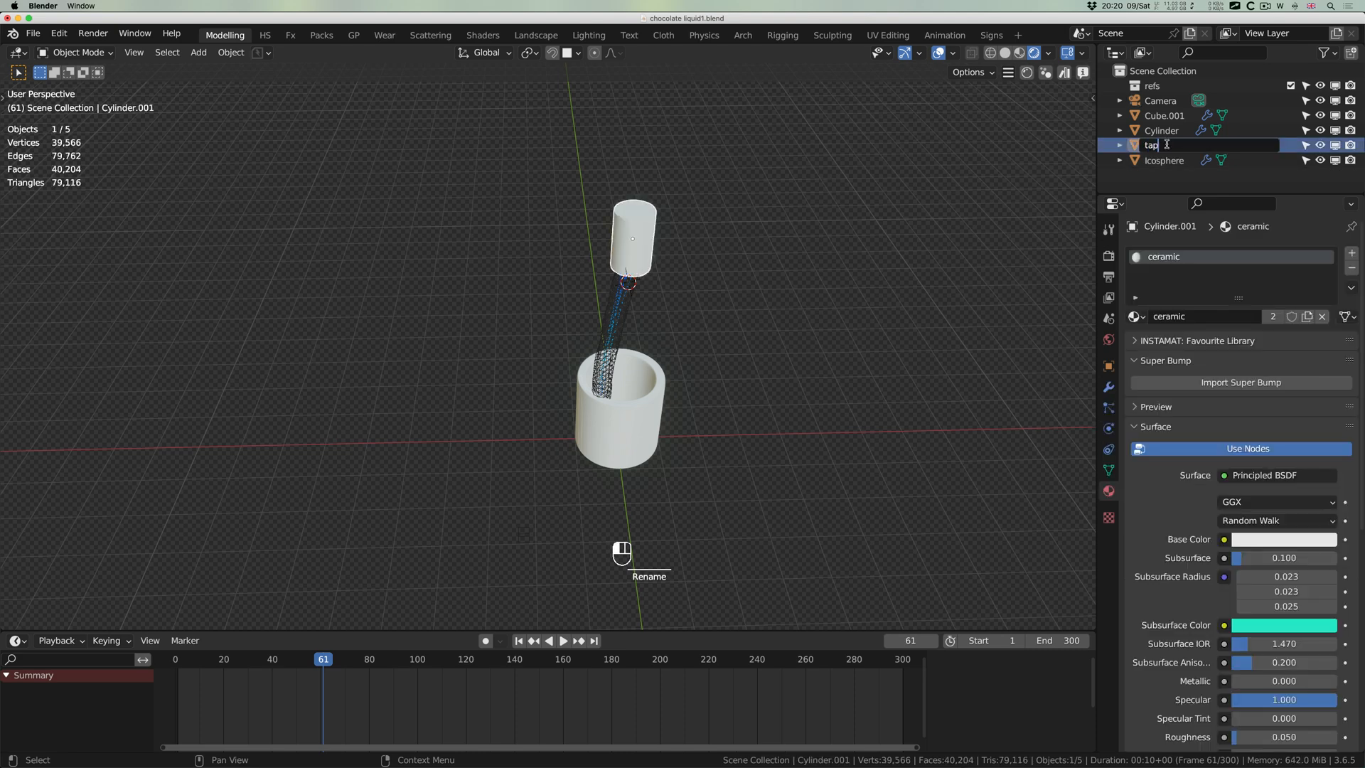
pyautogui.press('Return')
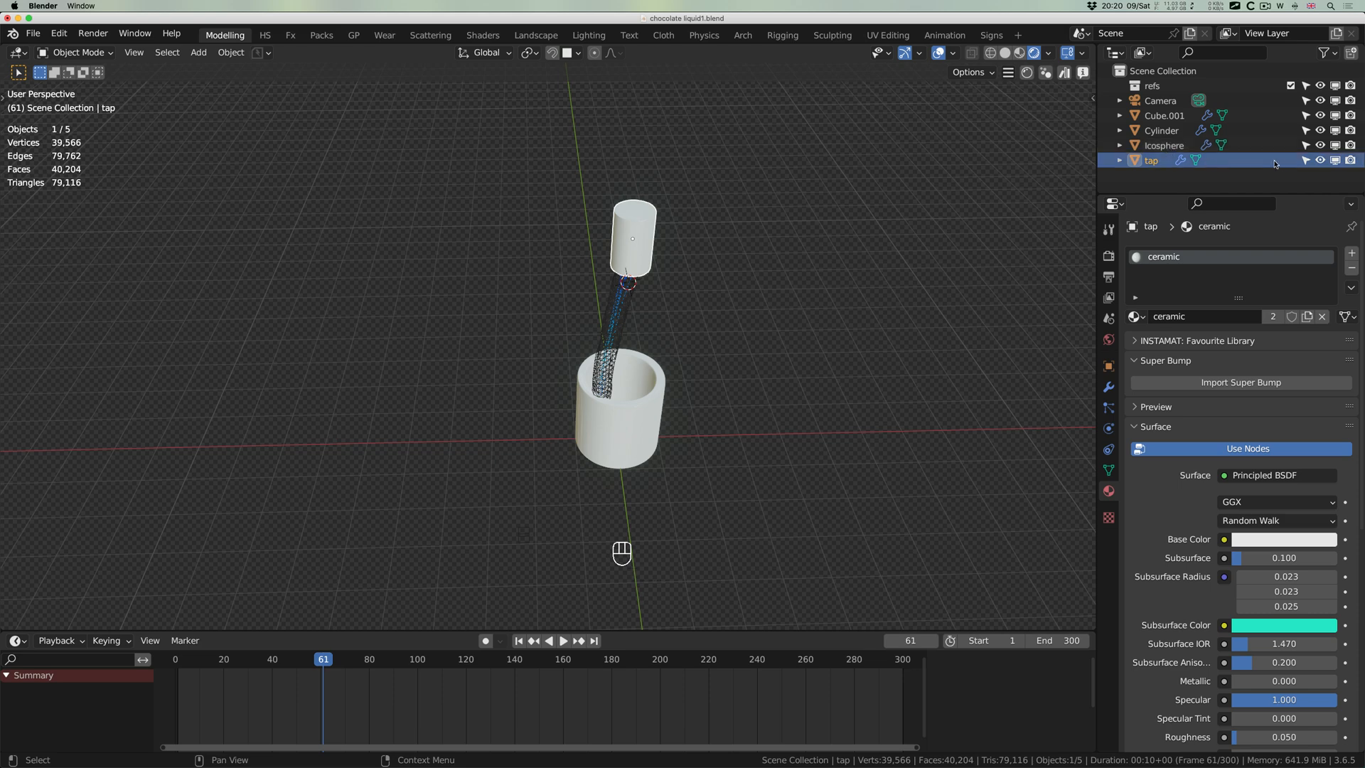
pyautogui.click(1320, 160)
# Rename the icosphere as source.
pyautogui.click(1166, 146)
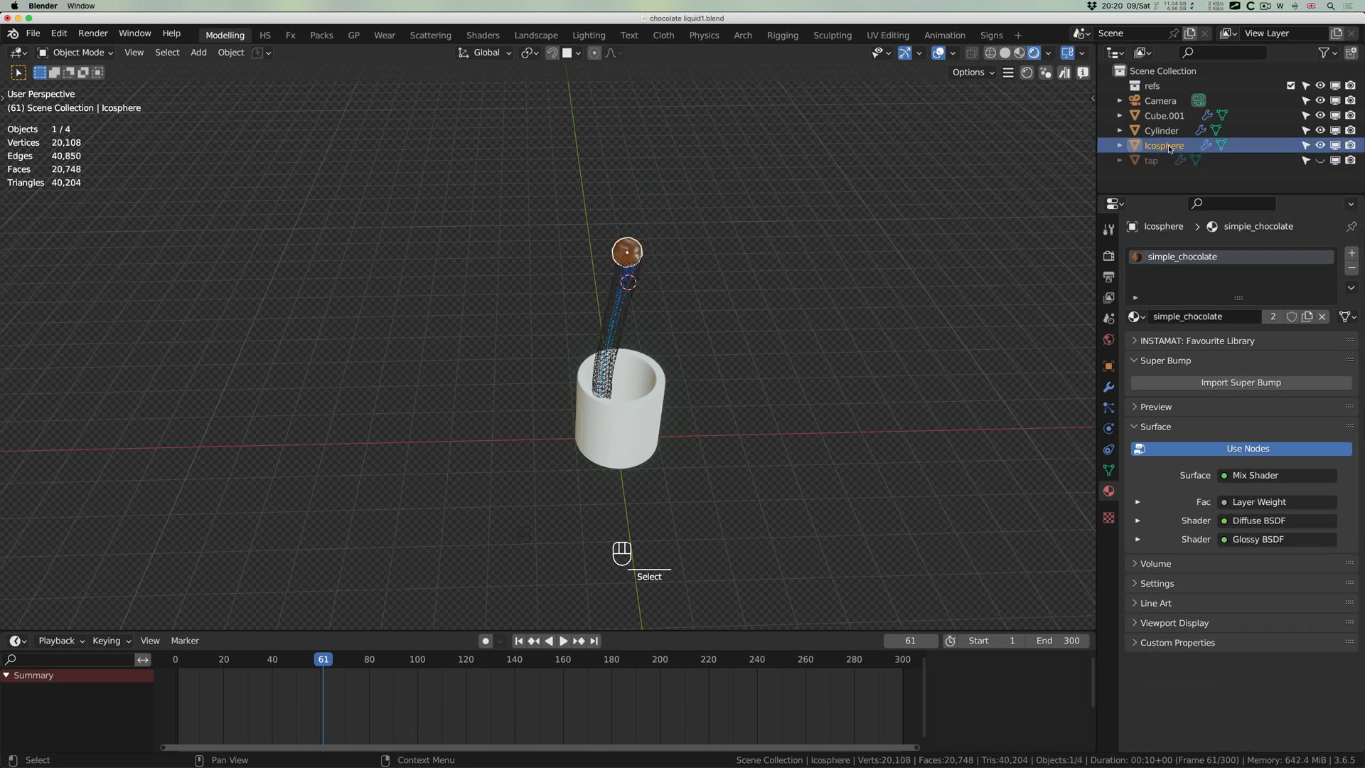
pyautogui.doubleClick(1166, 145)
pyautogui.write('sour')
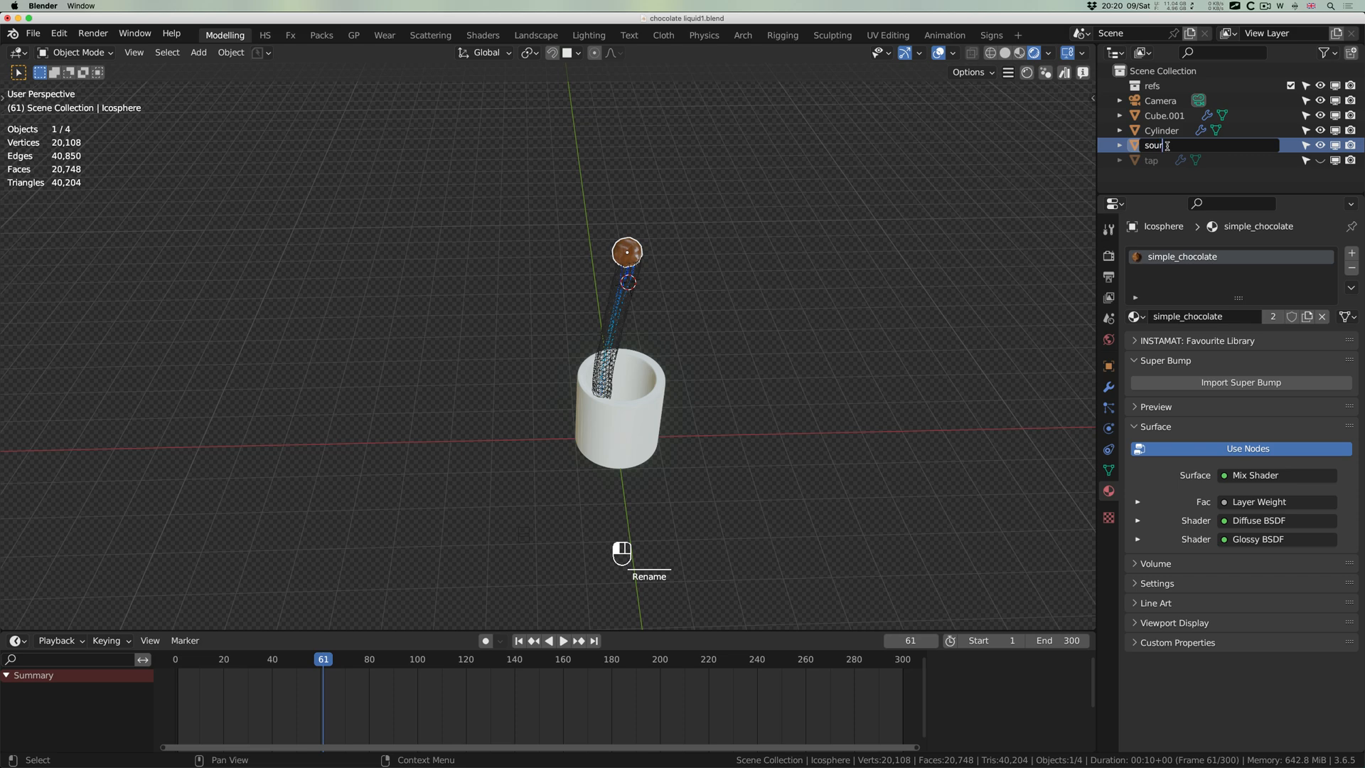
pyautogui.write('ce')
pyautogui.press('Return')
# Rename the container cylinder as cup.
pyautogui.click(1162, 131)
pyautogui.doubleClick(1163, 131)
pyautogui.write('c')
pyautogui.press('Return')
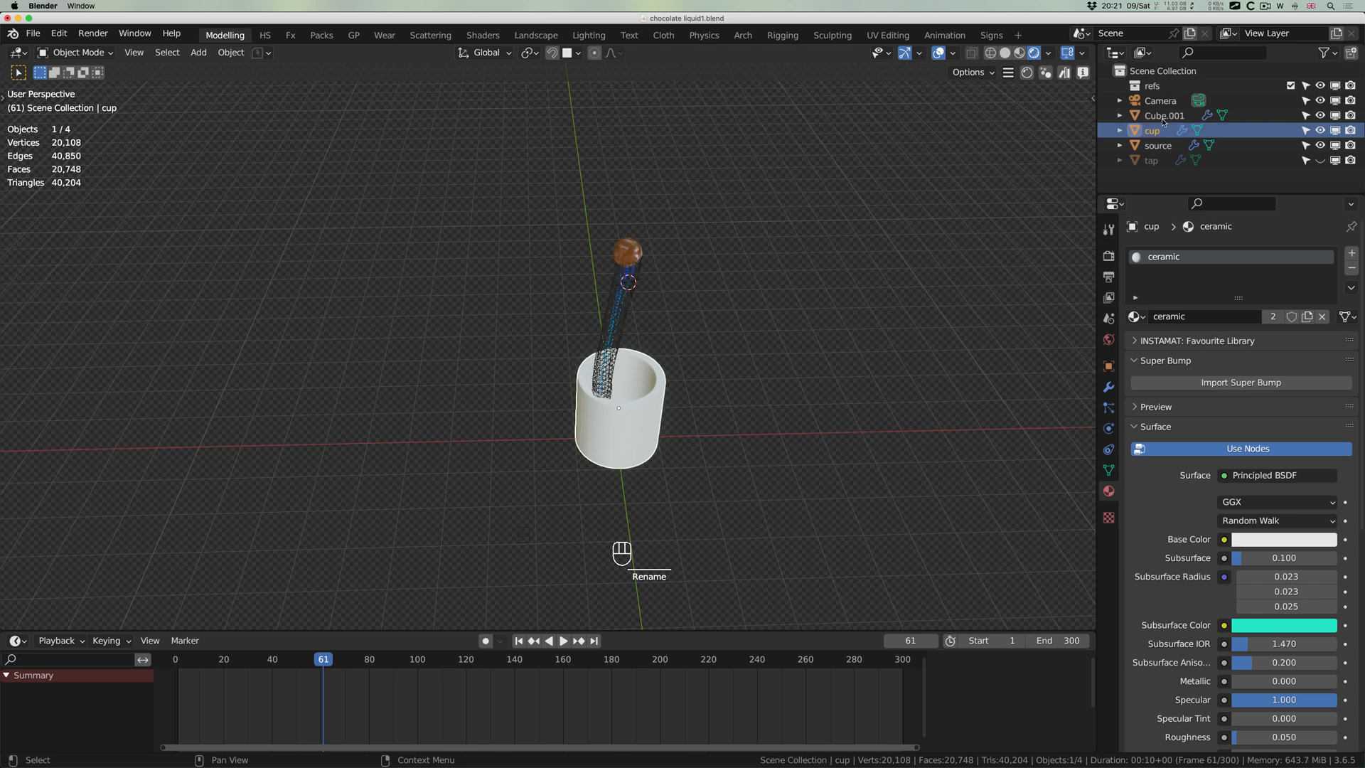
# Rename Cube.001 as domain and switch the viewport shading to Material Preview.
pyautogui.click(1163, 121)
pyautogui.doubleClick(1156, 116)
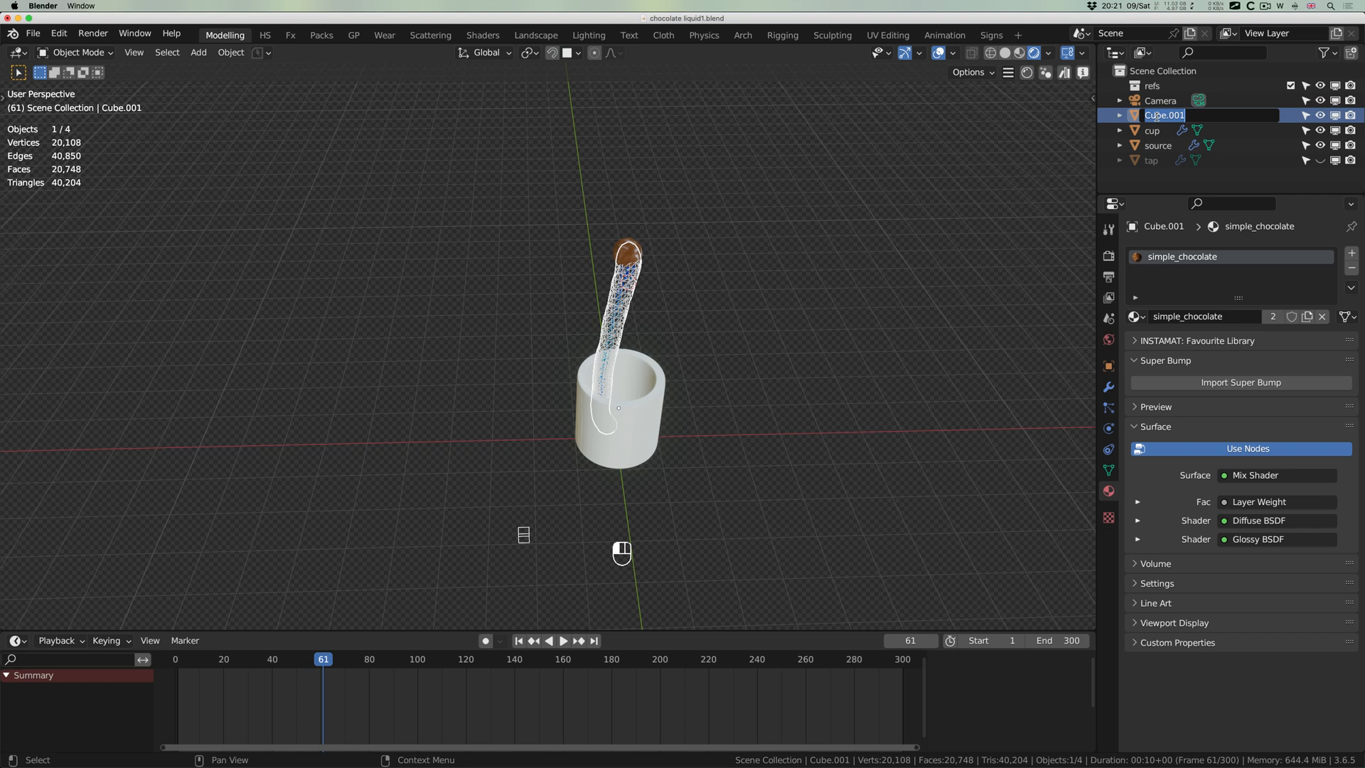
pyautogui.write('domain')
pyautogui.press('Return')
pyautogui.click(1019, 56)
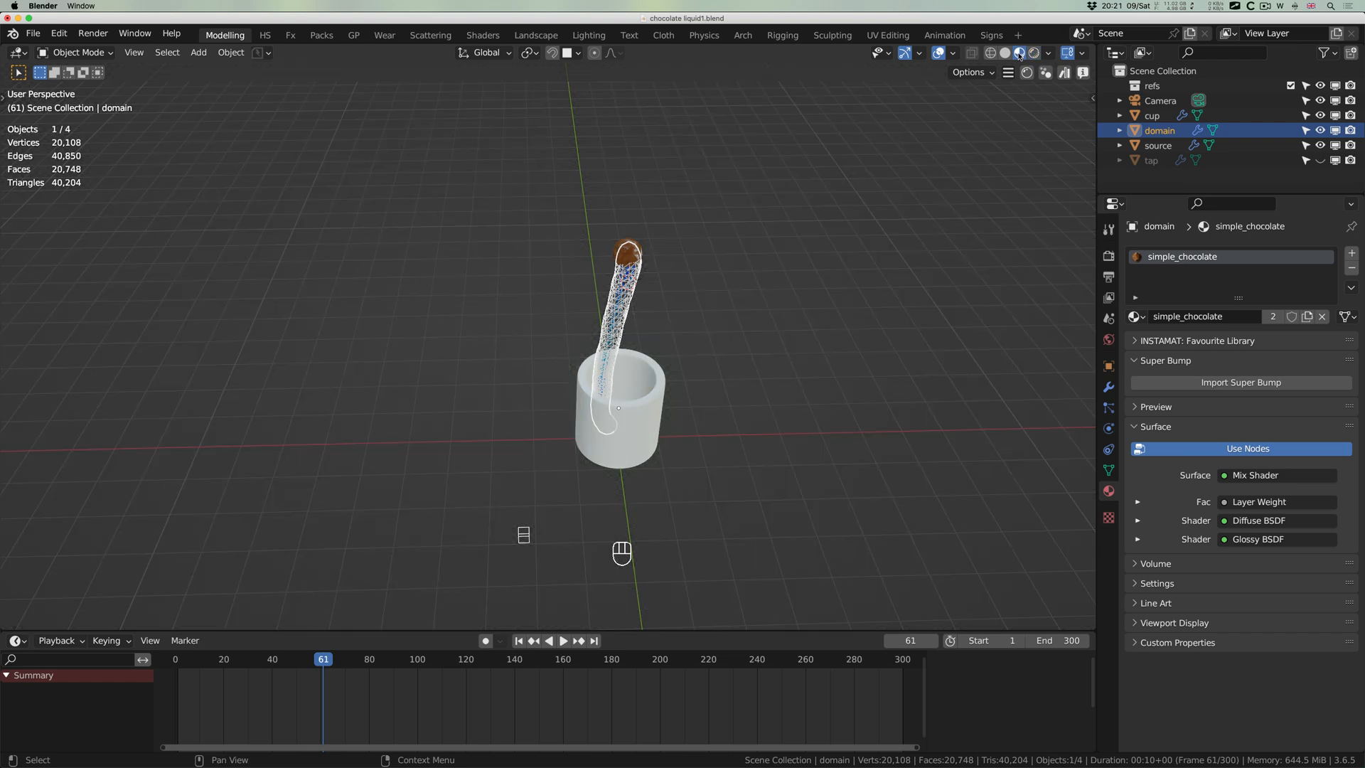
# Select the domain, return the timeline to frame 1 and switch the viewport shading to Solid.
pyautogui.click(624, 259)
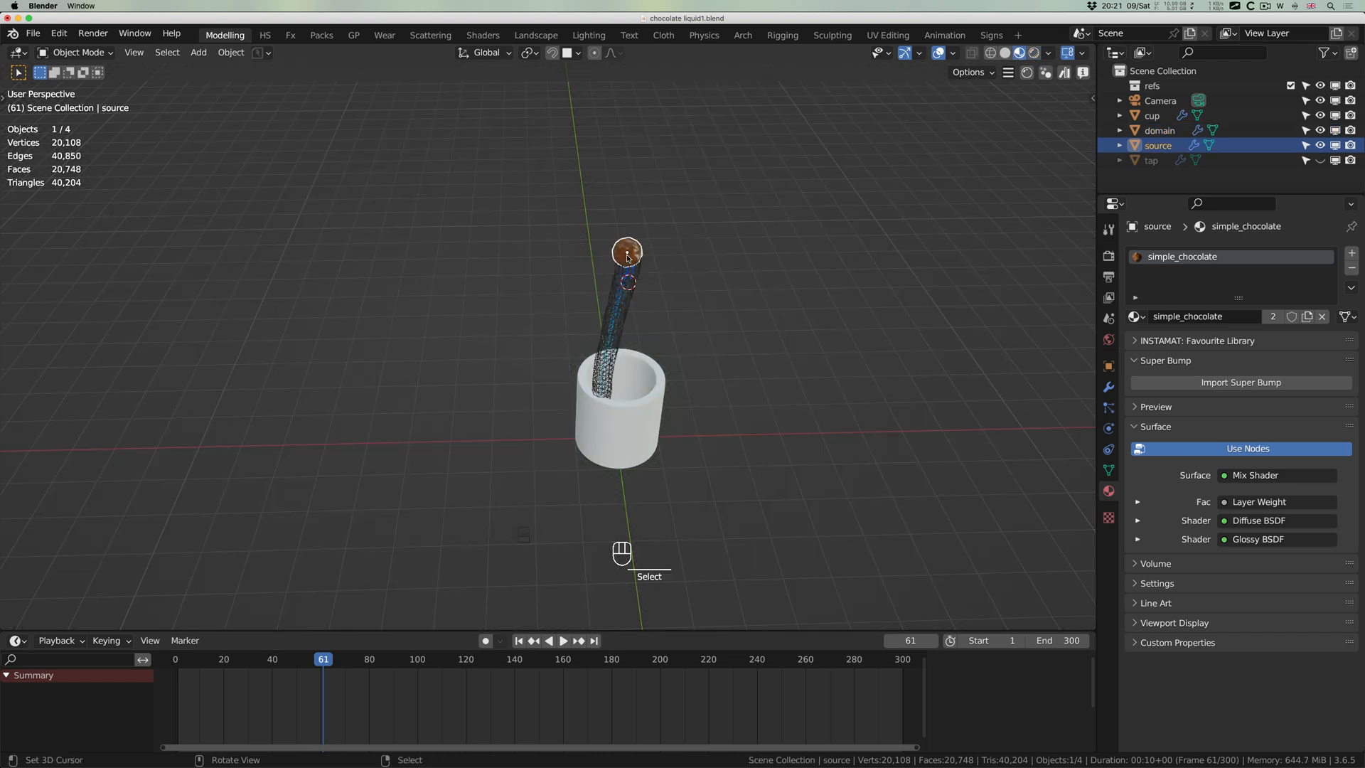
pyautogui.click(1168, 133)
pyautogui.moveTo(869, 310); pyautogui.dragTo(658, 523, button='middle')
pyautogui.click(517, 642)
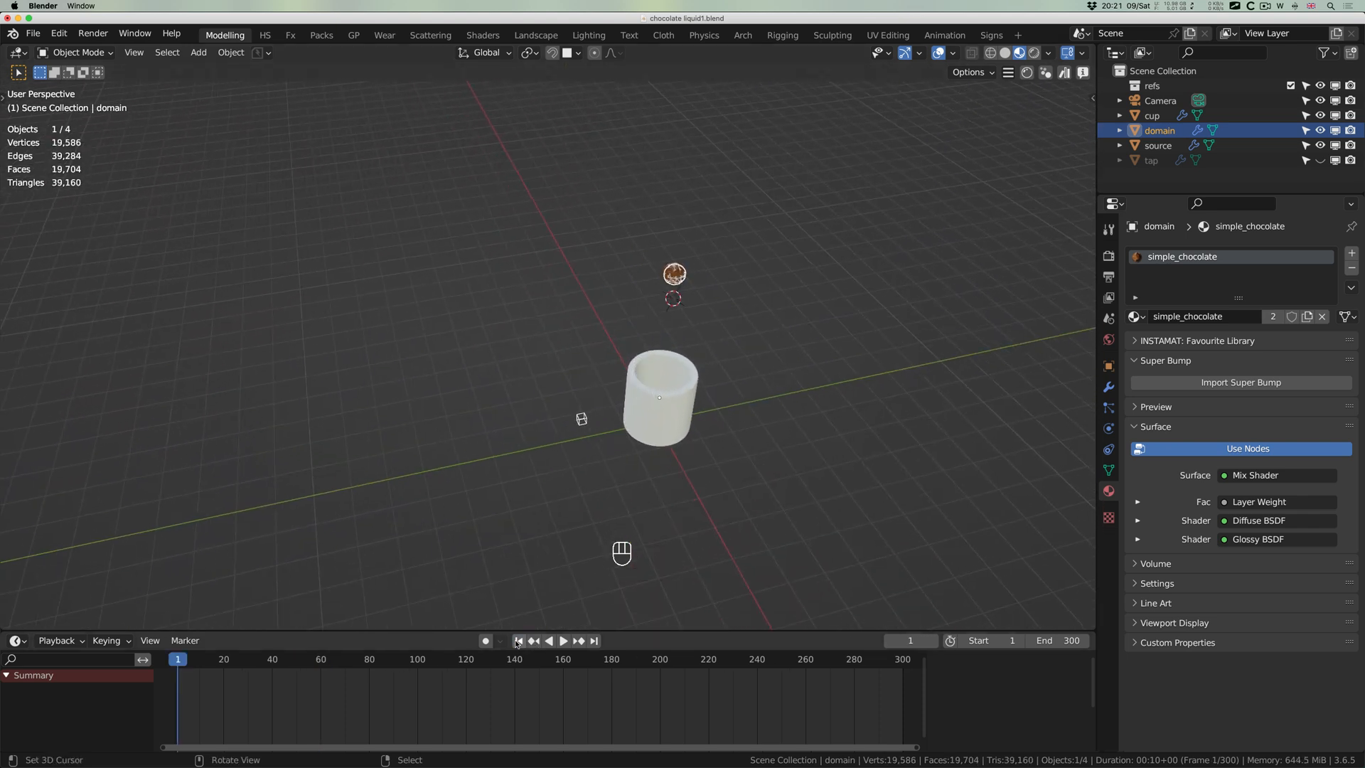
pyautogui.moveTo(807, 316); pyautogui.dragTo(782, 311, button='middle')
pyautogui.click(991, 53)
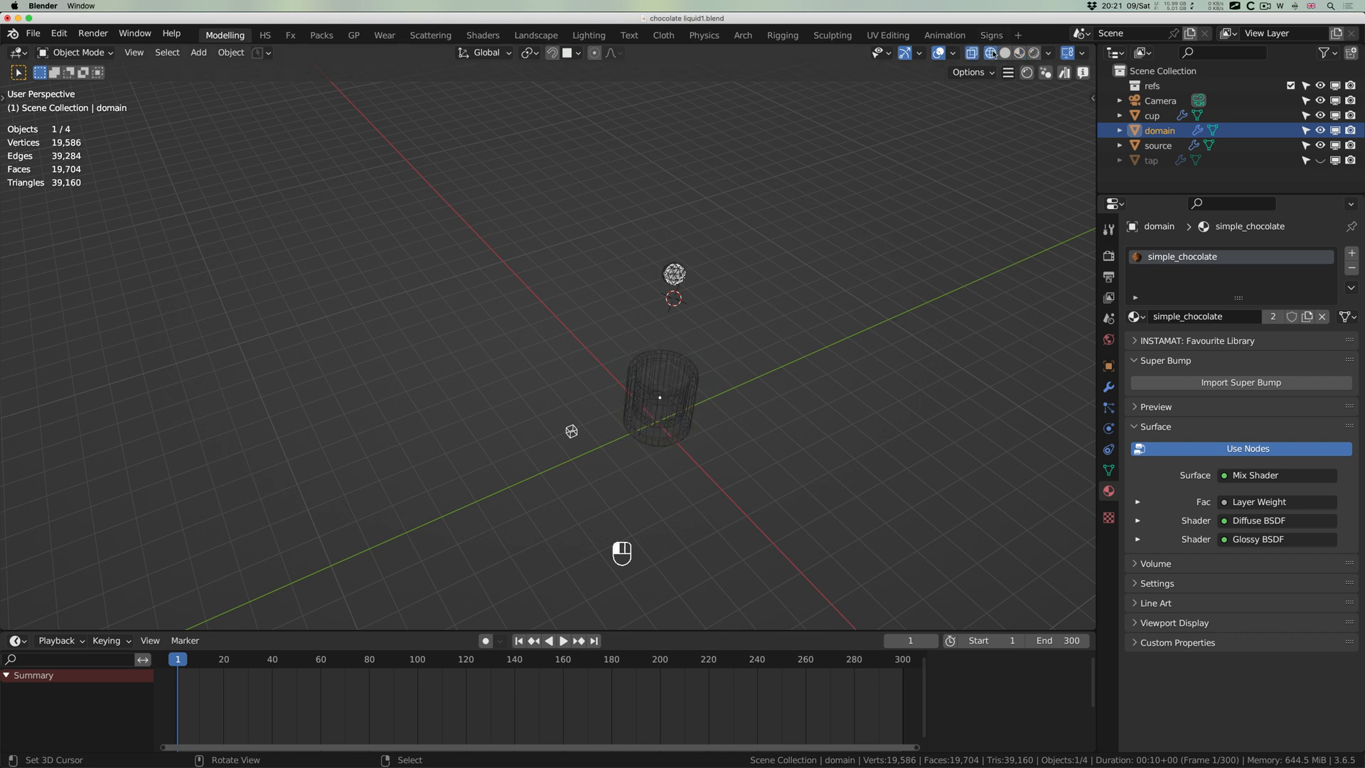
pyautogui.click(1004, 54)
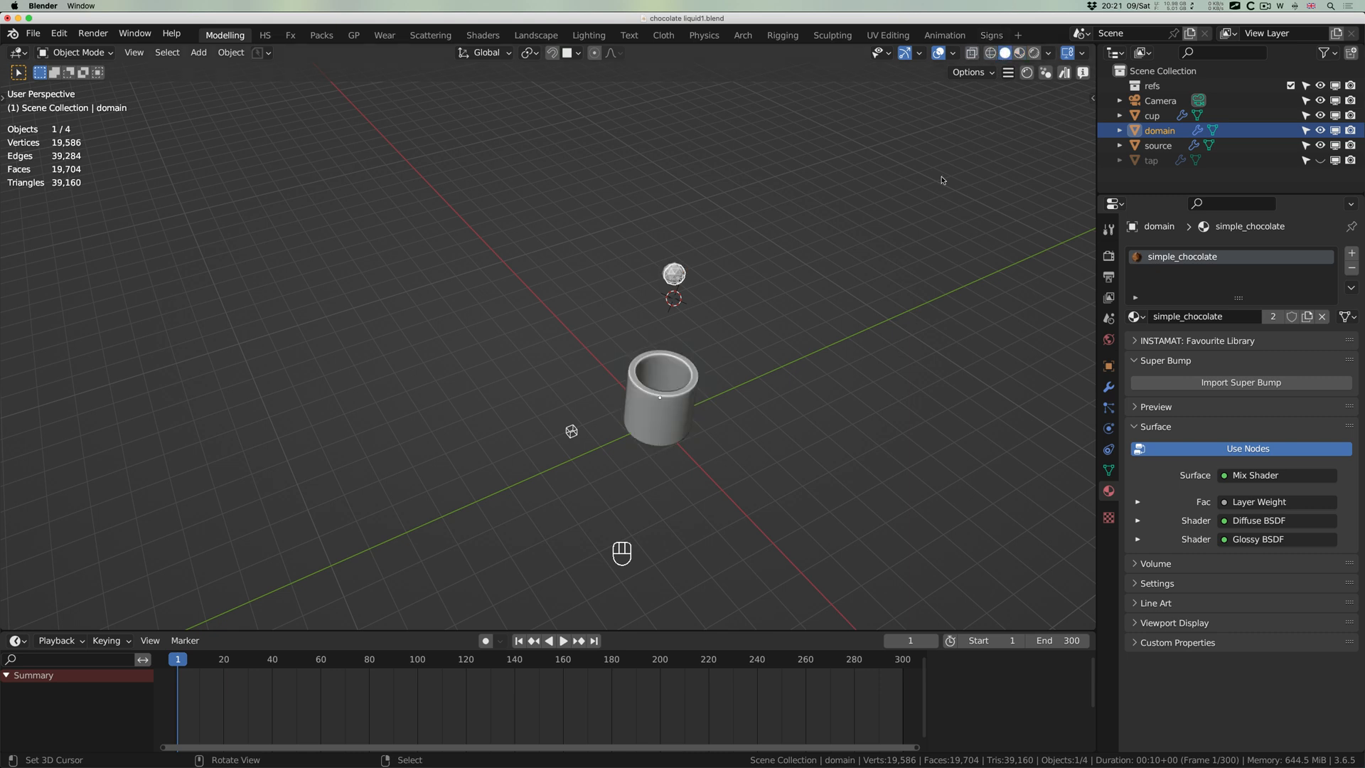
# Turn off Viscosity in the domain's fluid physics settings.
pyautogui.keyDown('ctrl'); pyautogui.scroll(3, 676, 278); pyautogui.keyUp('ctrl')
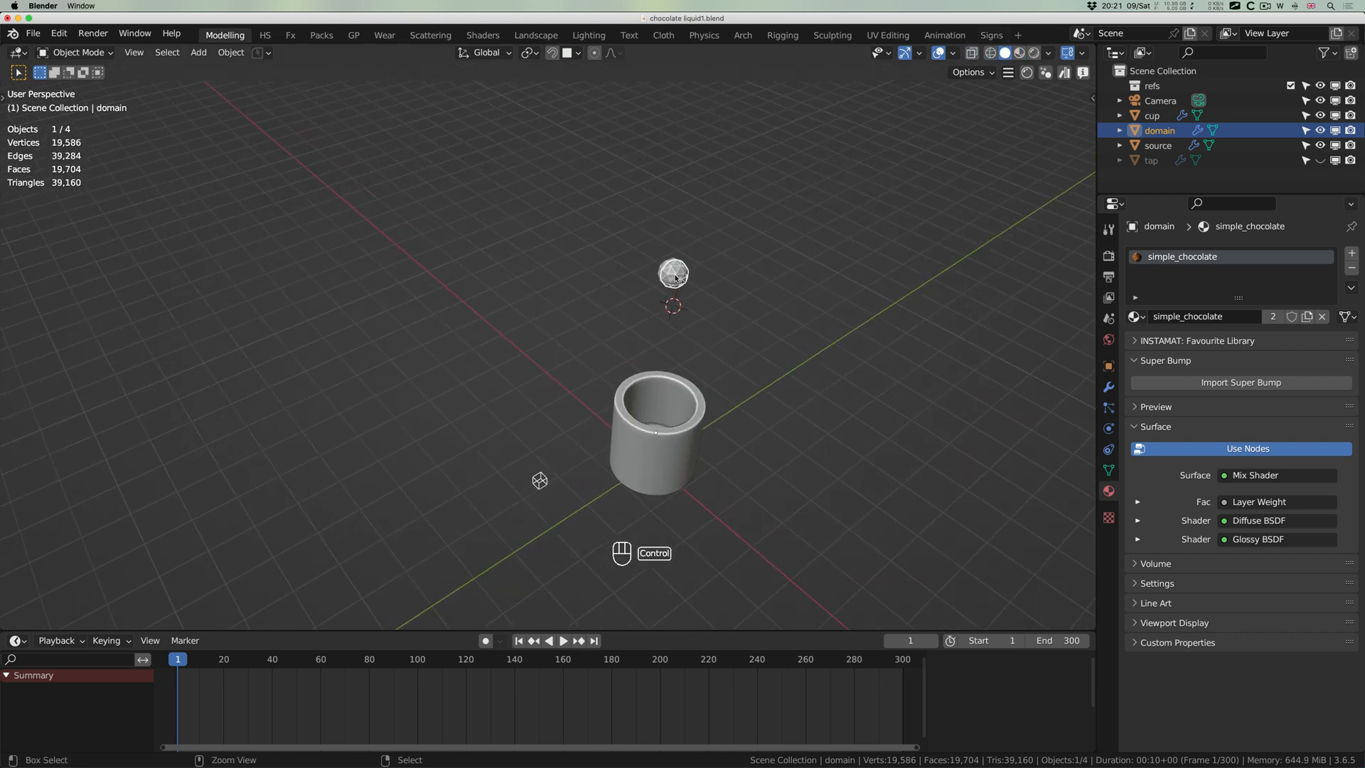
pyautogui.rightClick(541, 486)
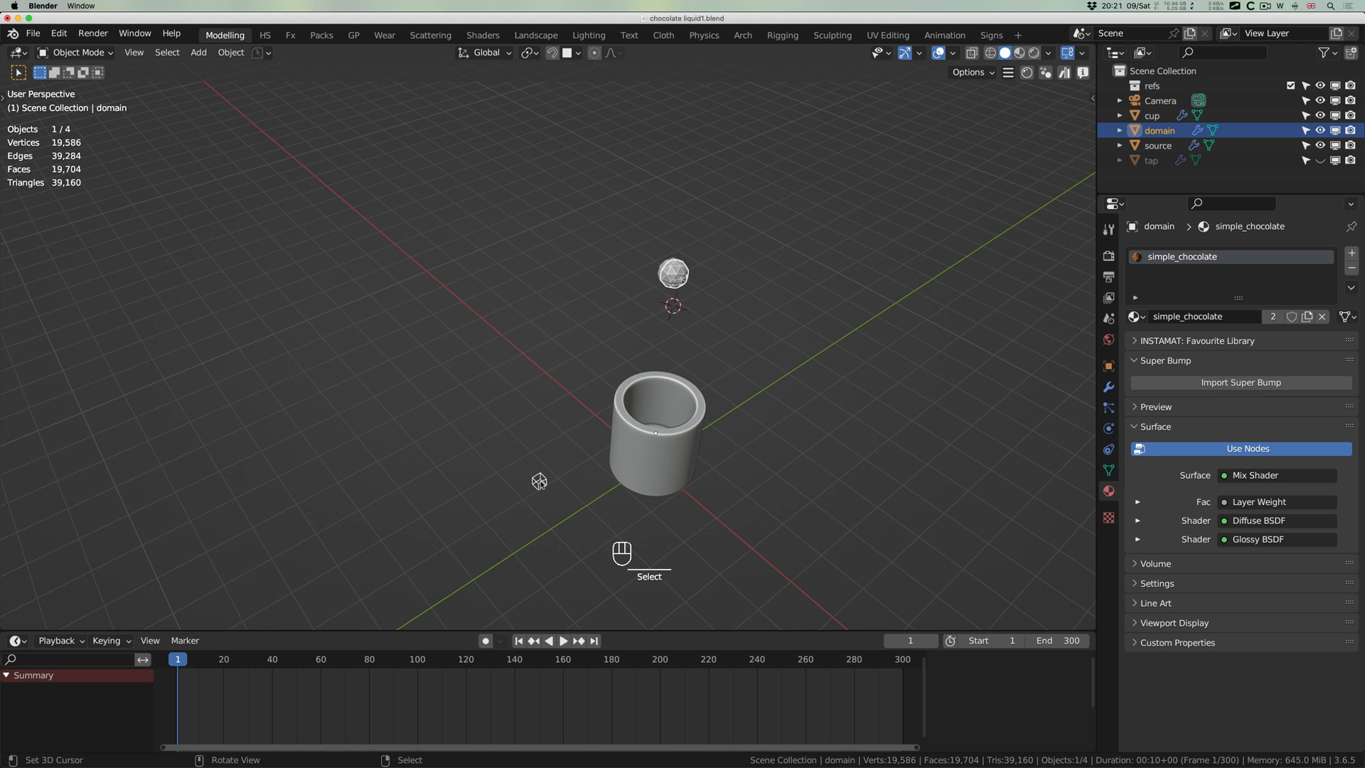
pyautogui.hscroll(-3, 670, 312)
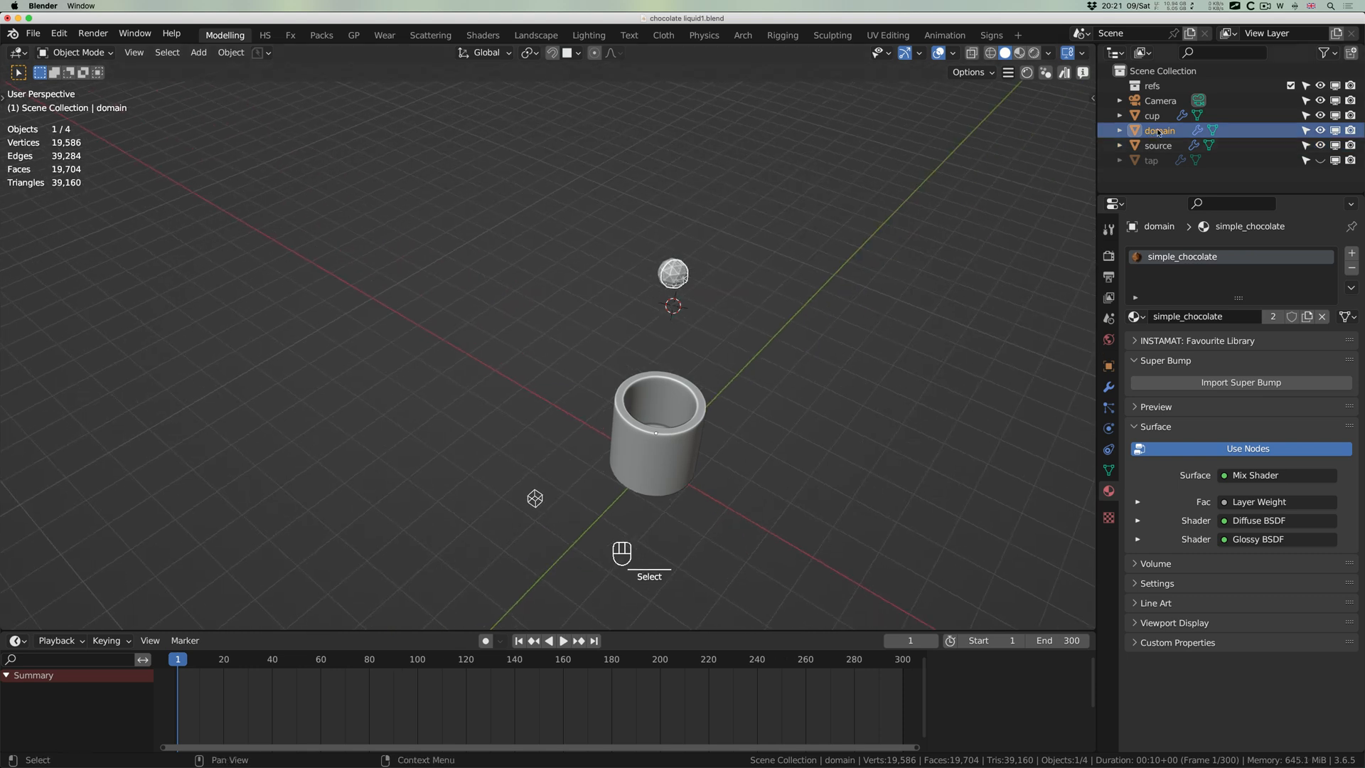
pyautogui.click(1108, 429)
pyautogui.scroll(-15, 1190, 431)
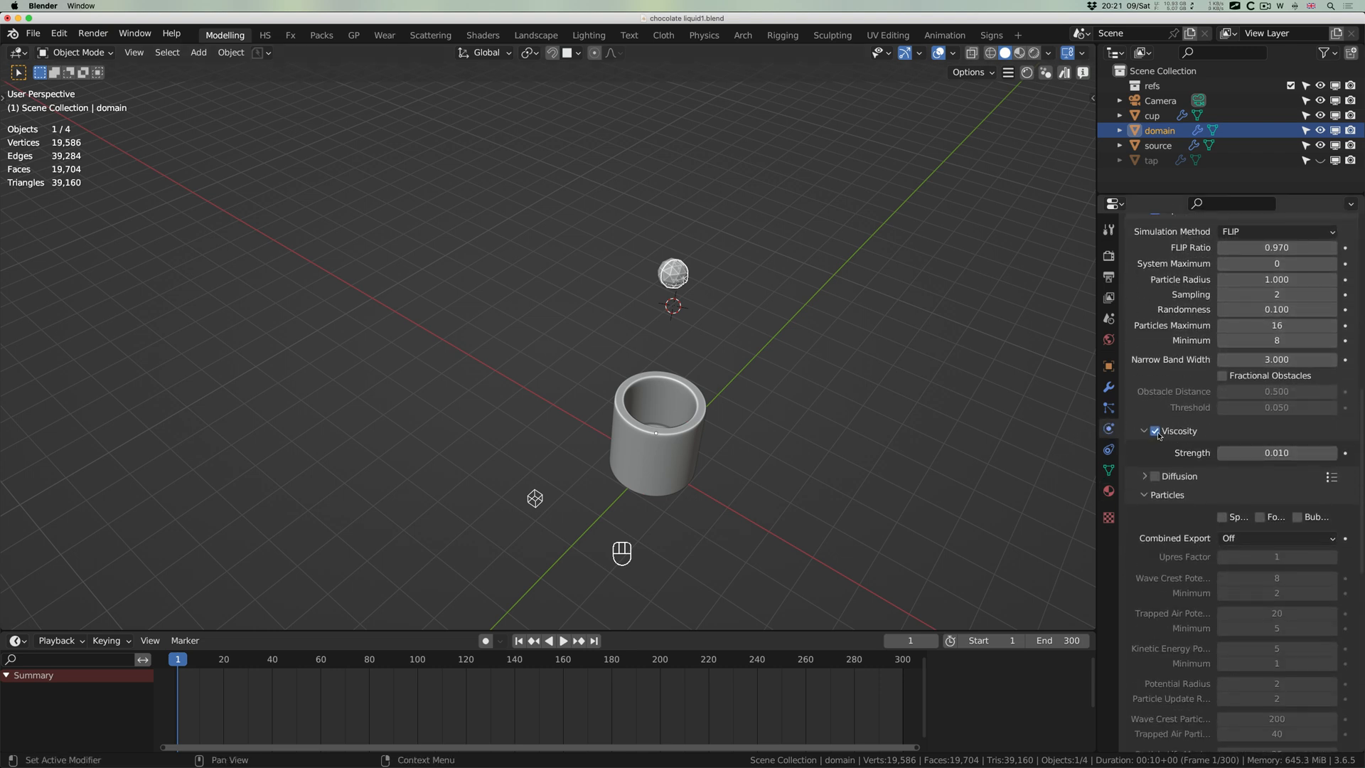
pyautogui.click(1156, 432)
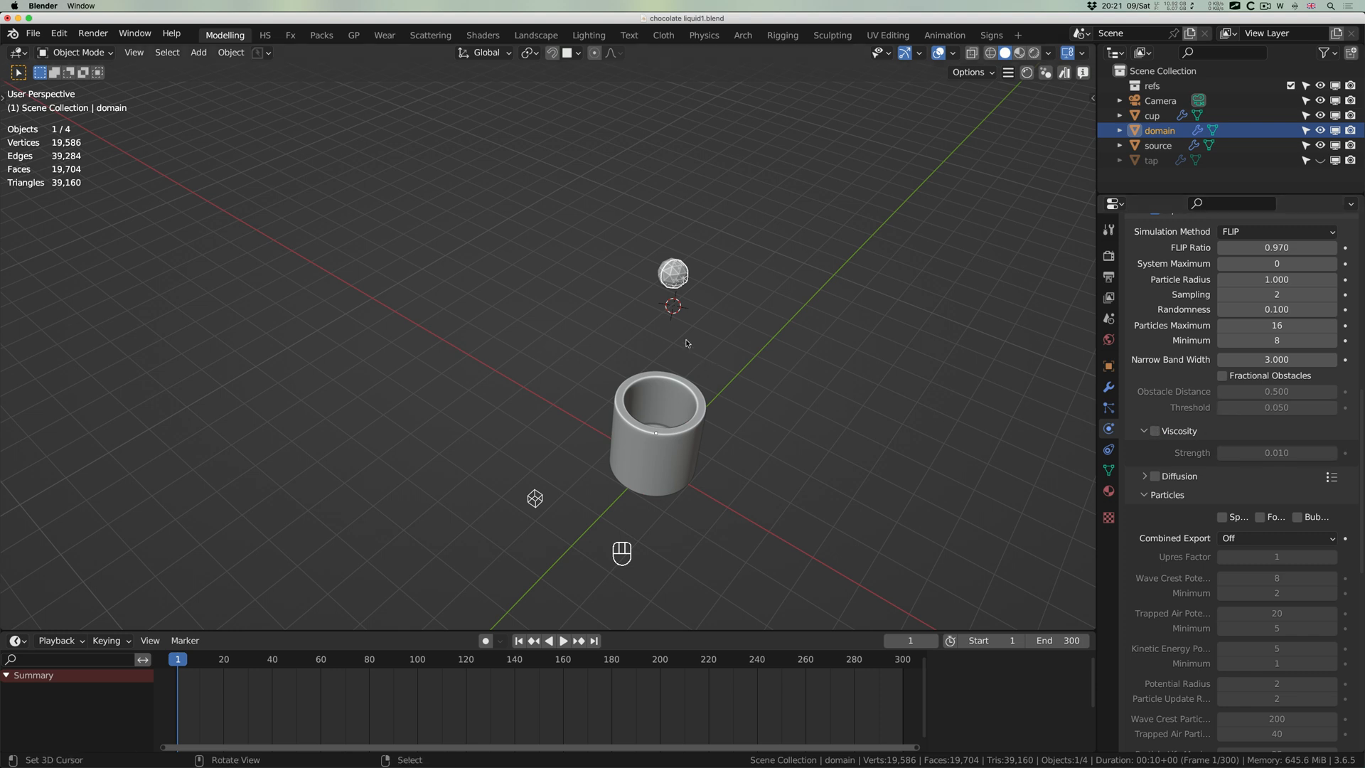
# Play the liquid simulation from the camera view, orbit around it and stop playback at frame 186.
pyautogui.press('KP_0')
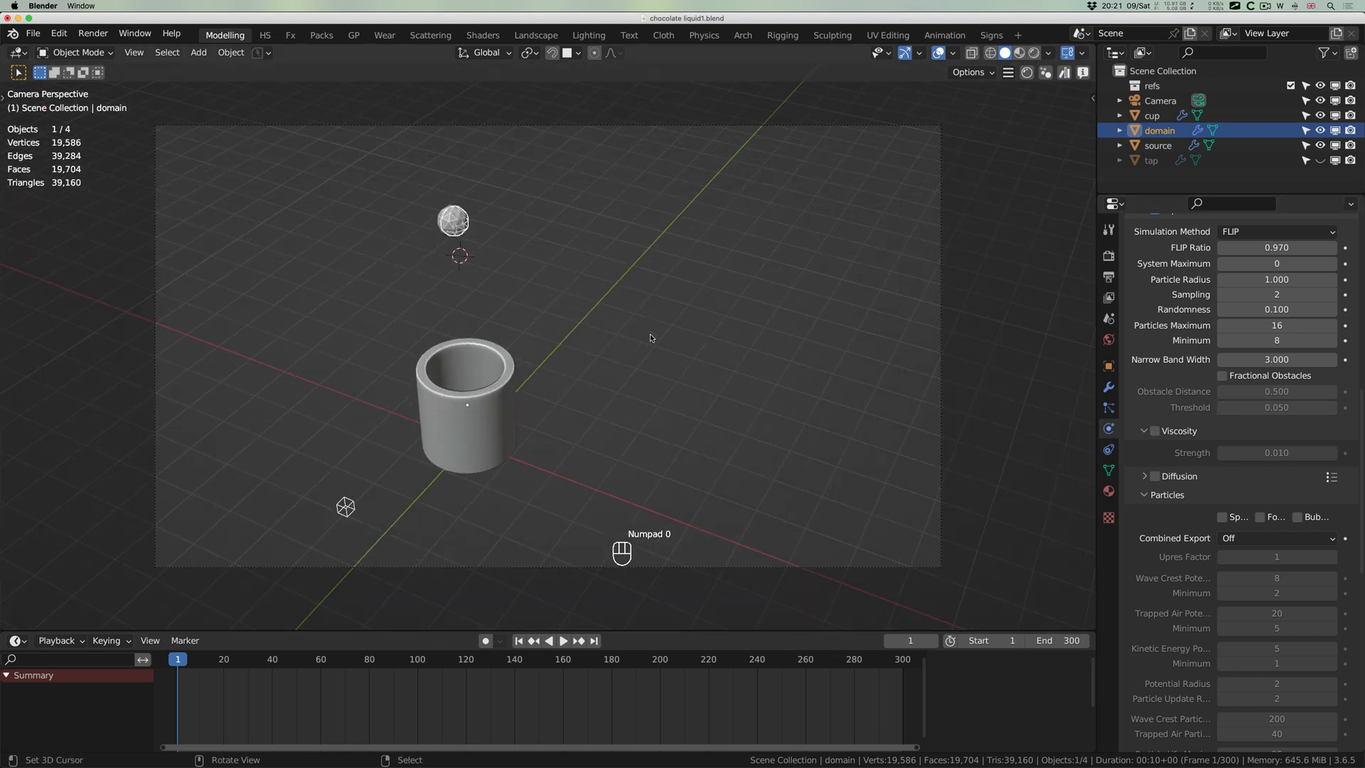
pyautogui.press('space')
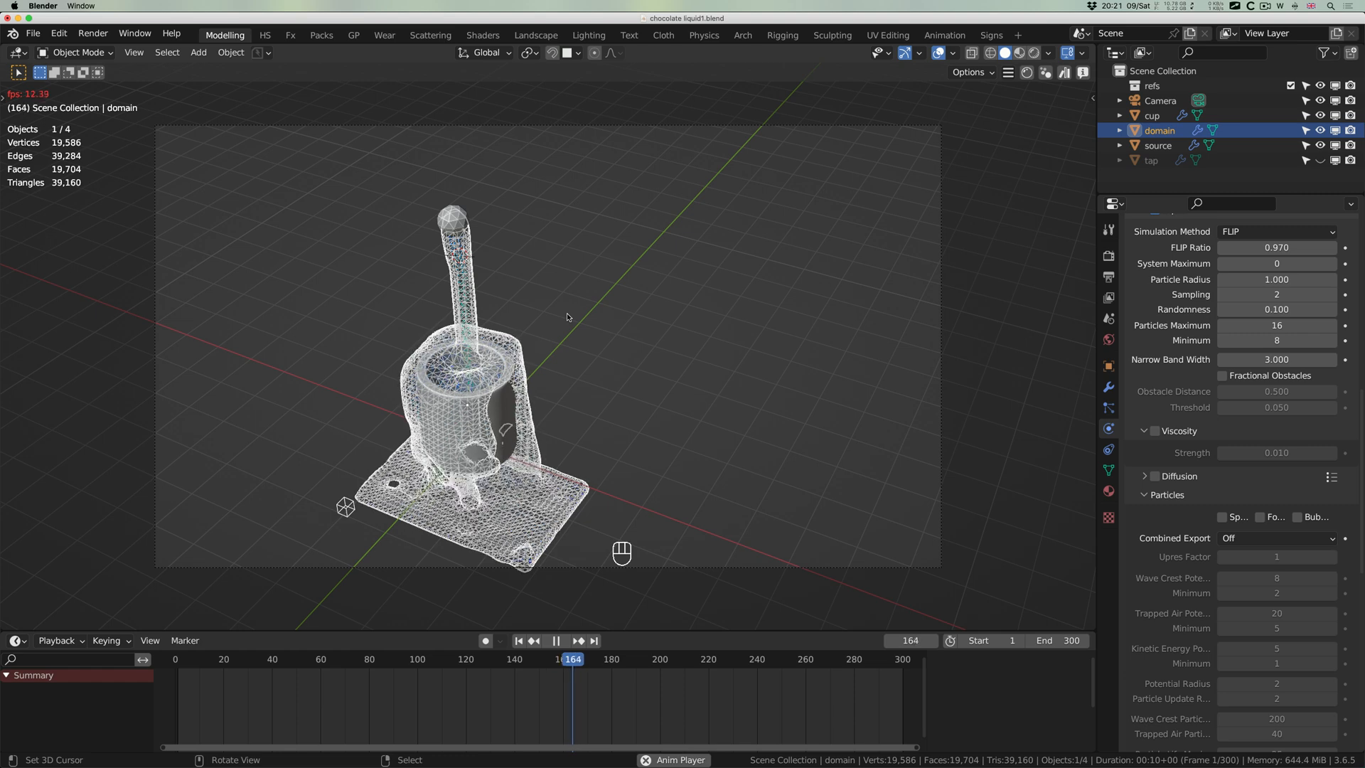
pyautogui.moveTo(555, 298); pyautogui.dragTo(561, 300, button='middle')
pyautogui.press('space')
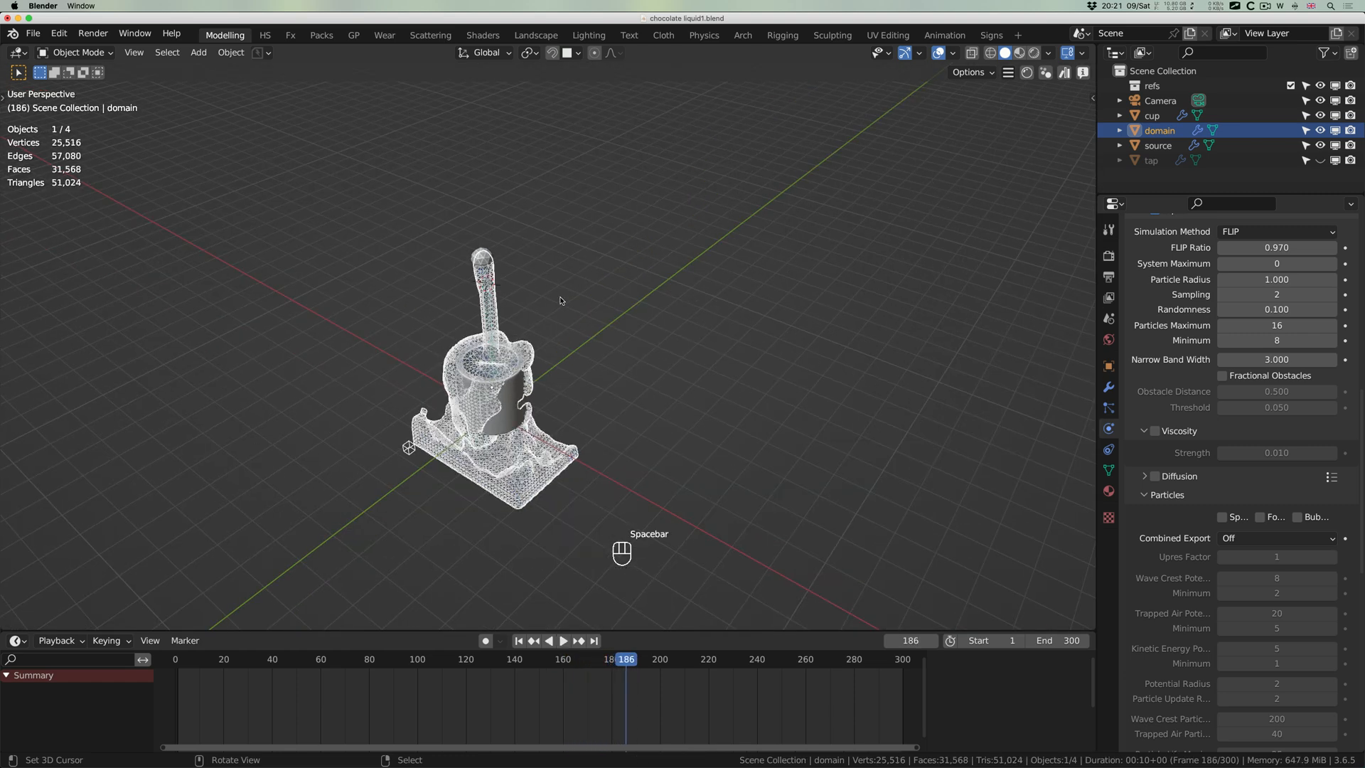
# Save the file and render the current frame.
pyautogui.press('super+s')
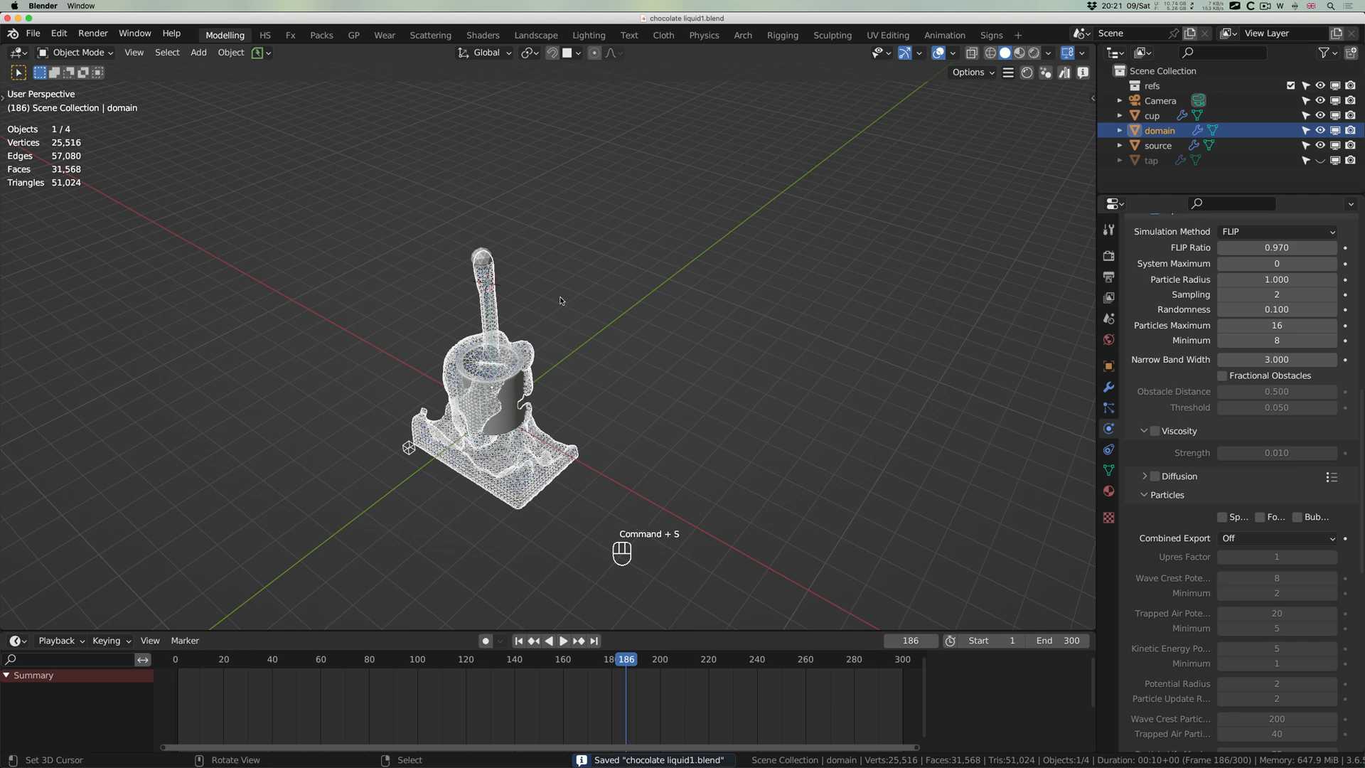
pyautogui.press('F12')
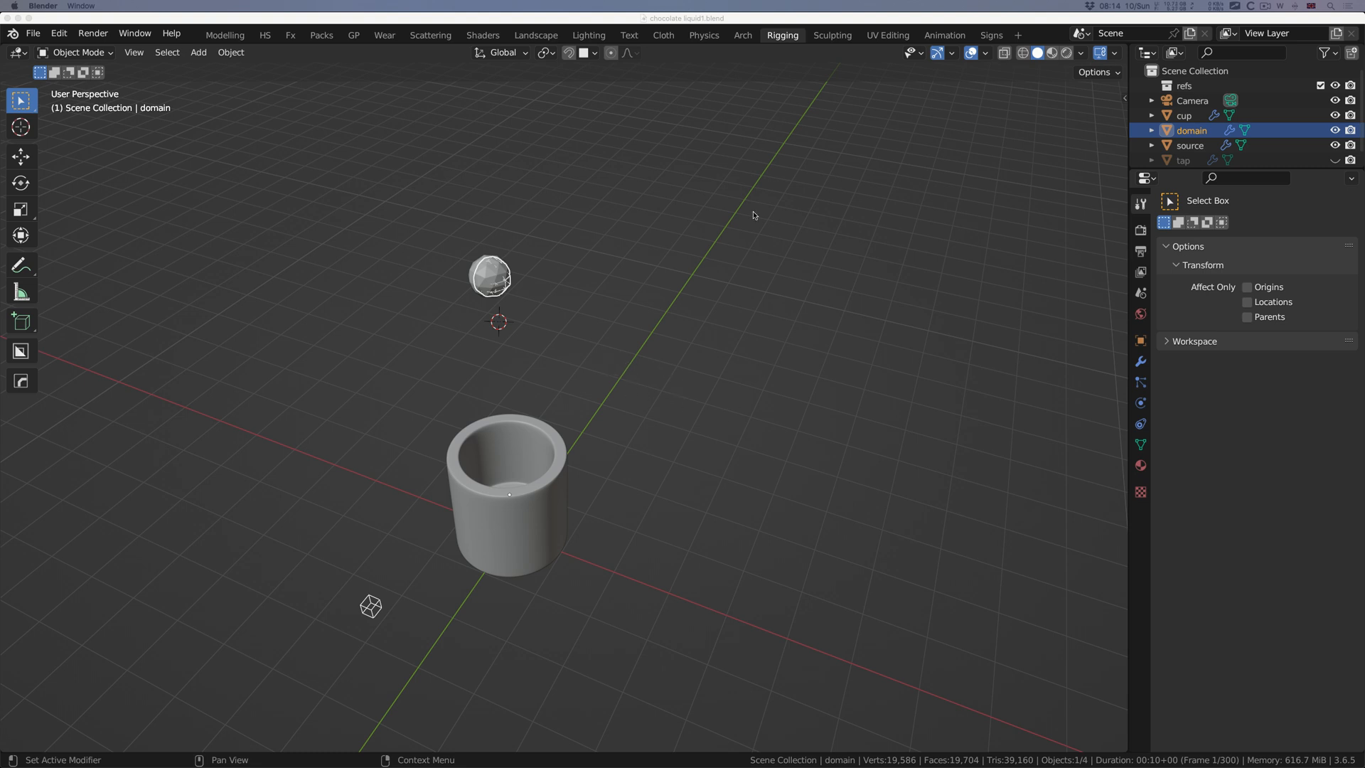
# Inspect the animation's final frame in the render result window and close that window.
pyautogui.click(546, 22)
pyautogui.press('F11')
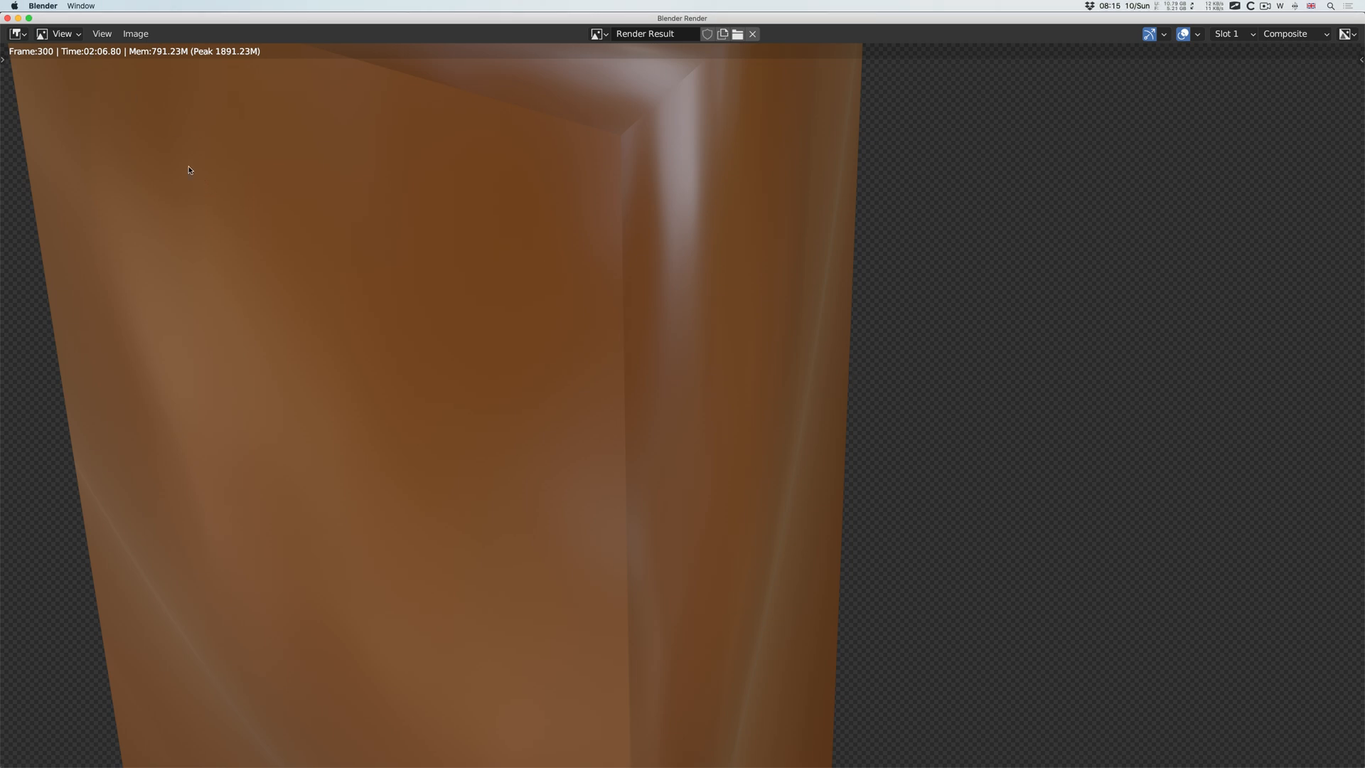
pyautogui.click(7, 18)
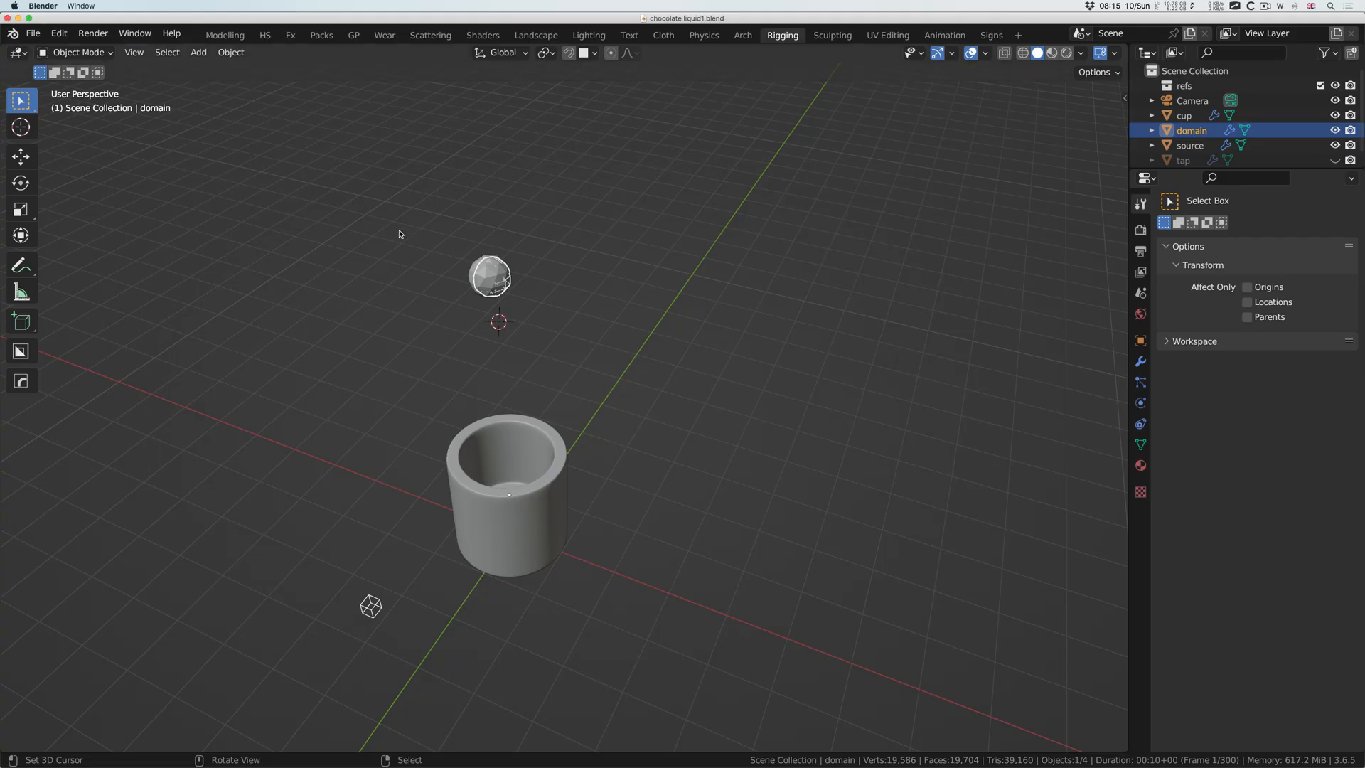
# Switch to the Finder desktop, move chocolate lqd render.tif clear of the other files and preview the still render.
pyautogui.press('super+Tab')
pyautogui.click(544, 34)
pyautogui.press('super+h')
pyautogui.moveTo(1209, 282); pyautogui.dragTo(1203, 538)
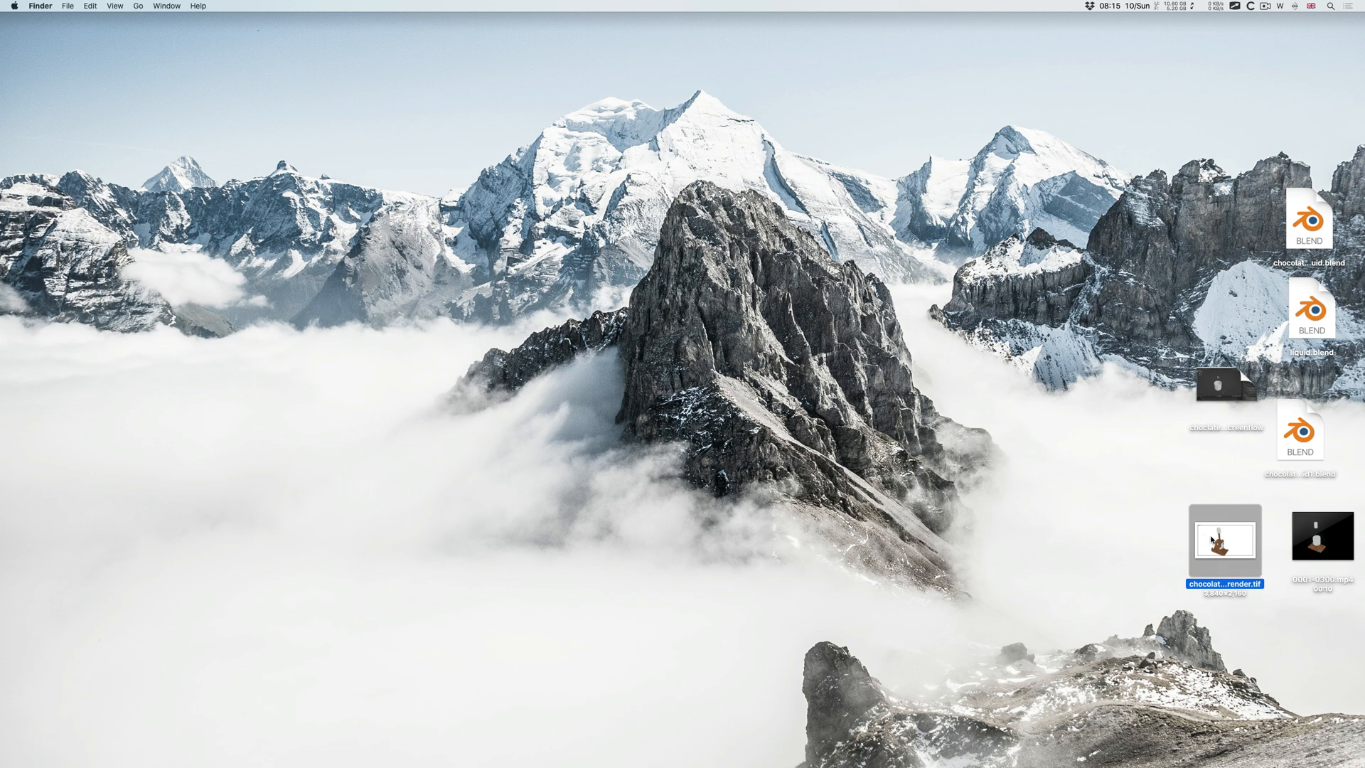
pyautogui.press('space')
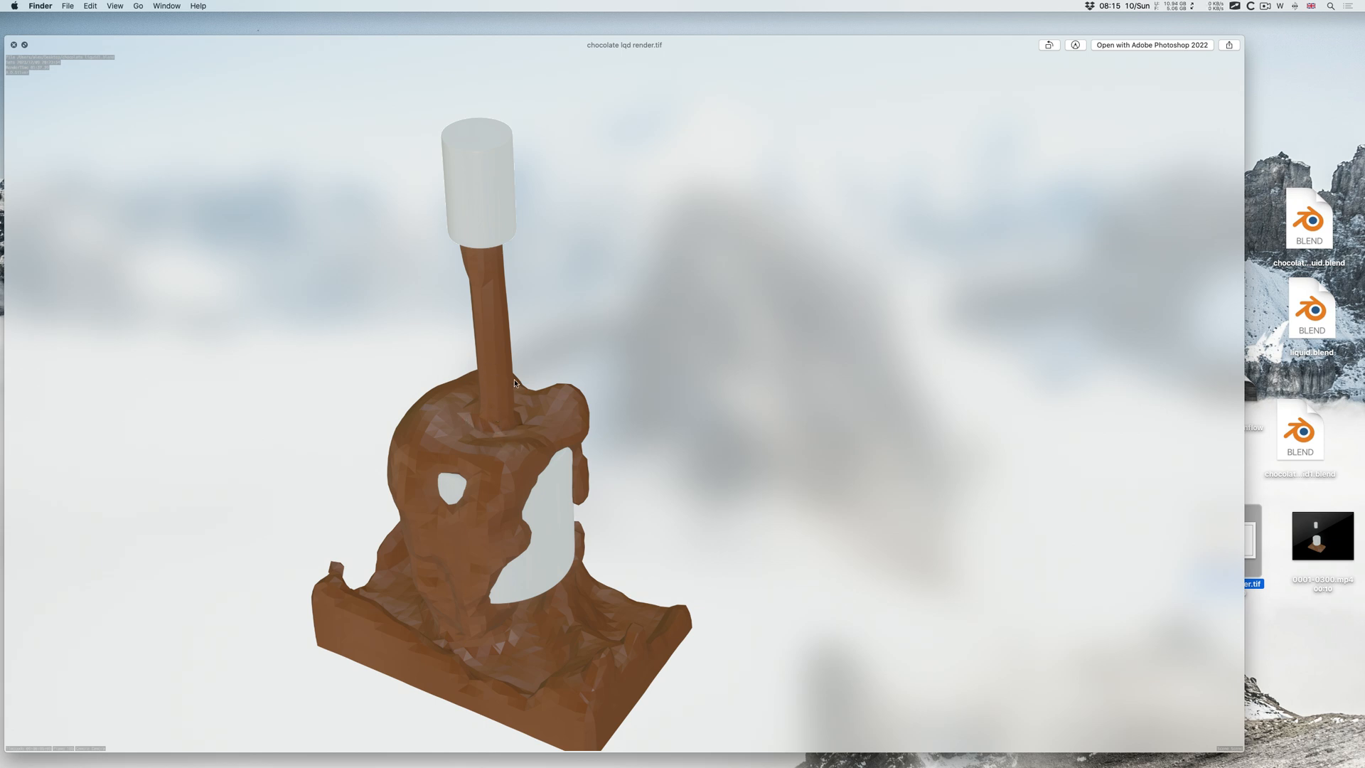
pyautogui.click(12, 45)
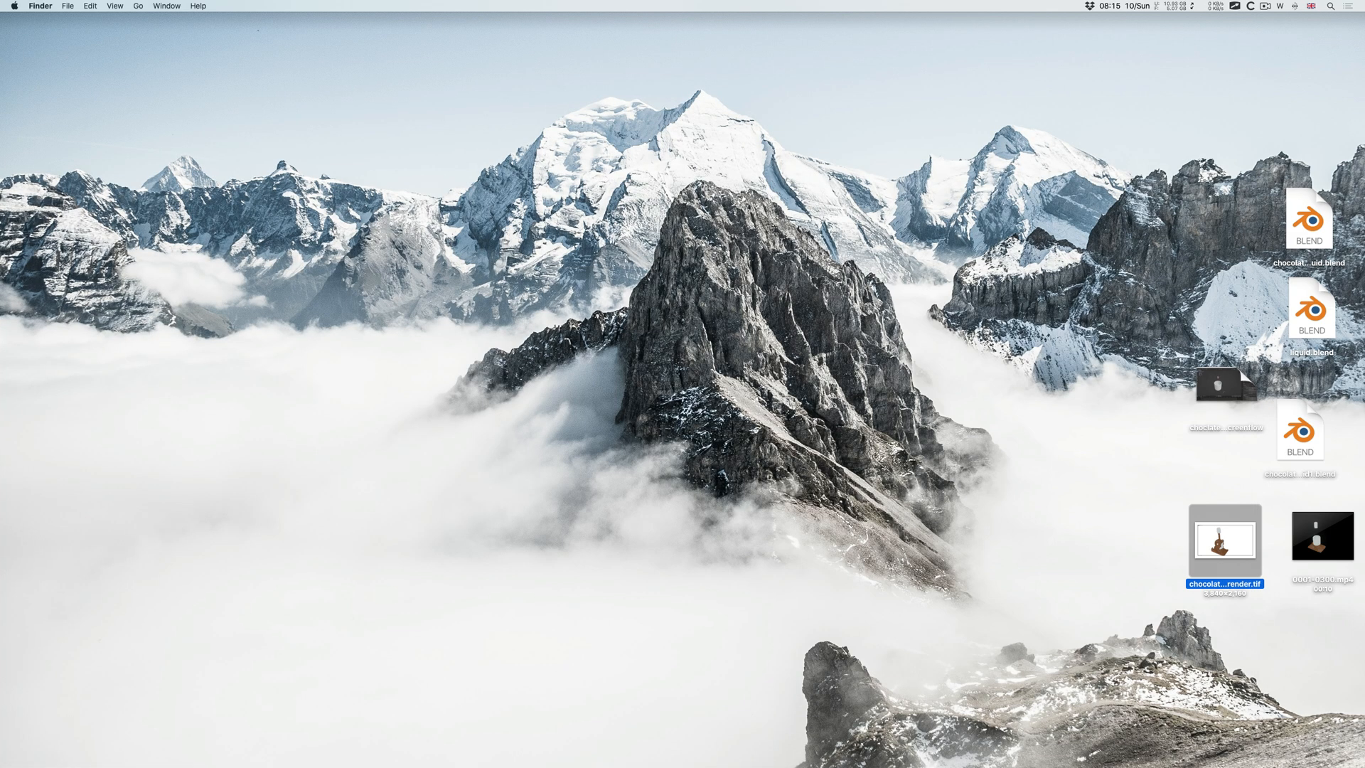
# Move 0001-0300.mp4 beside the still render and preview the animation, scrubbing back to about 2 seconds.
pyautogui.moveTo(1310, 576); pyautogui.dragTo(1124, 562)
pyautogui.press('space')
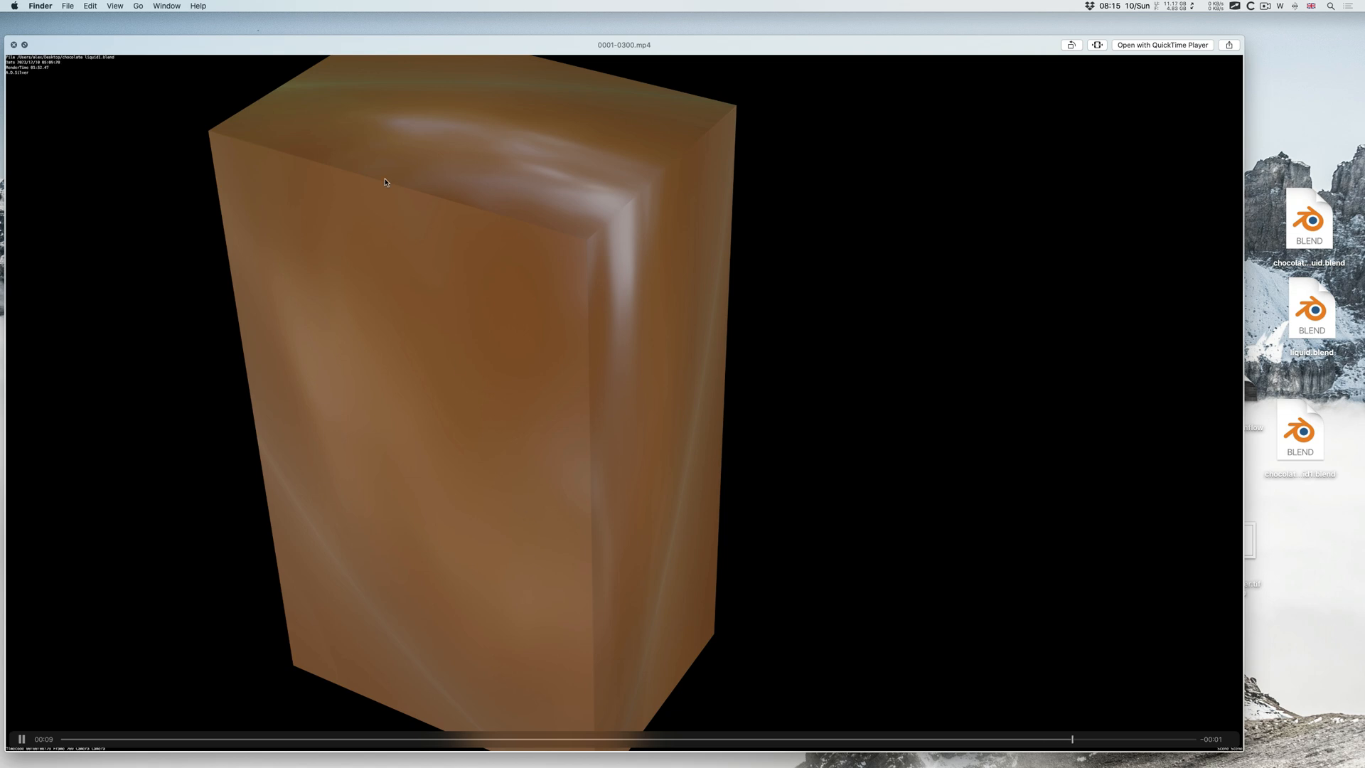
pyautogui.moveTo(653, 740); pyautogui.dragTo(334, 727)
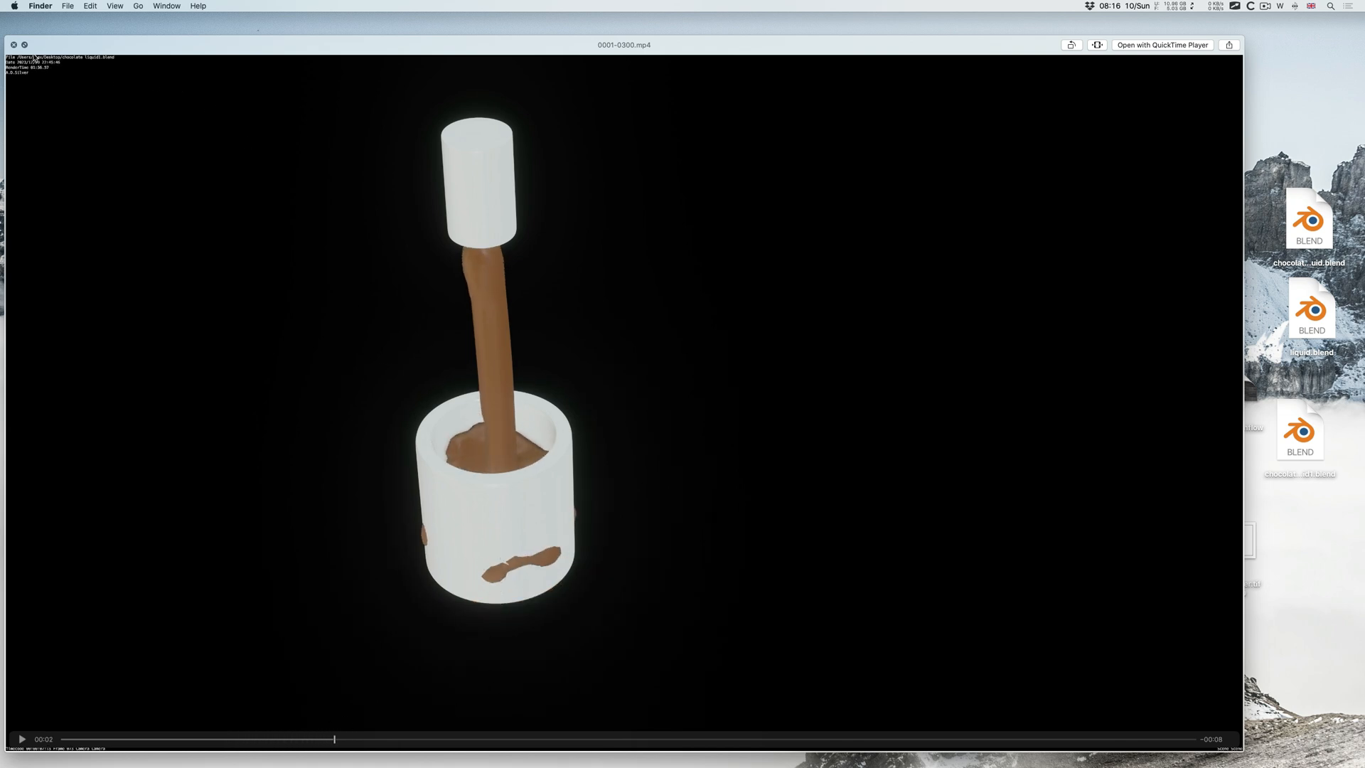
pyautogui.click(14, 45)
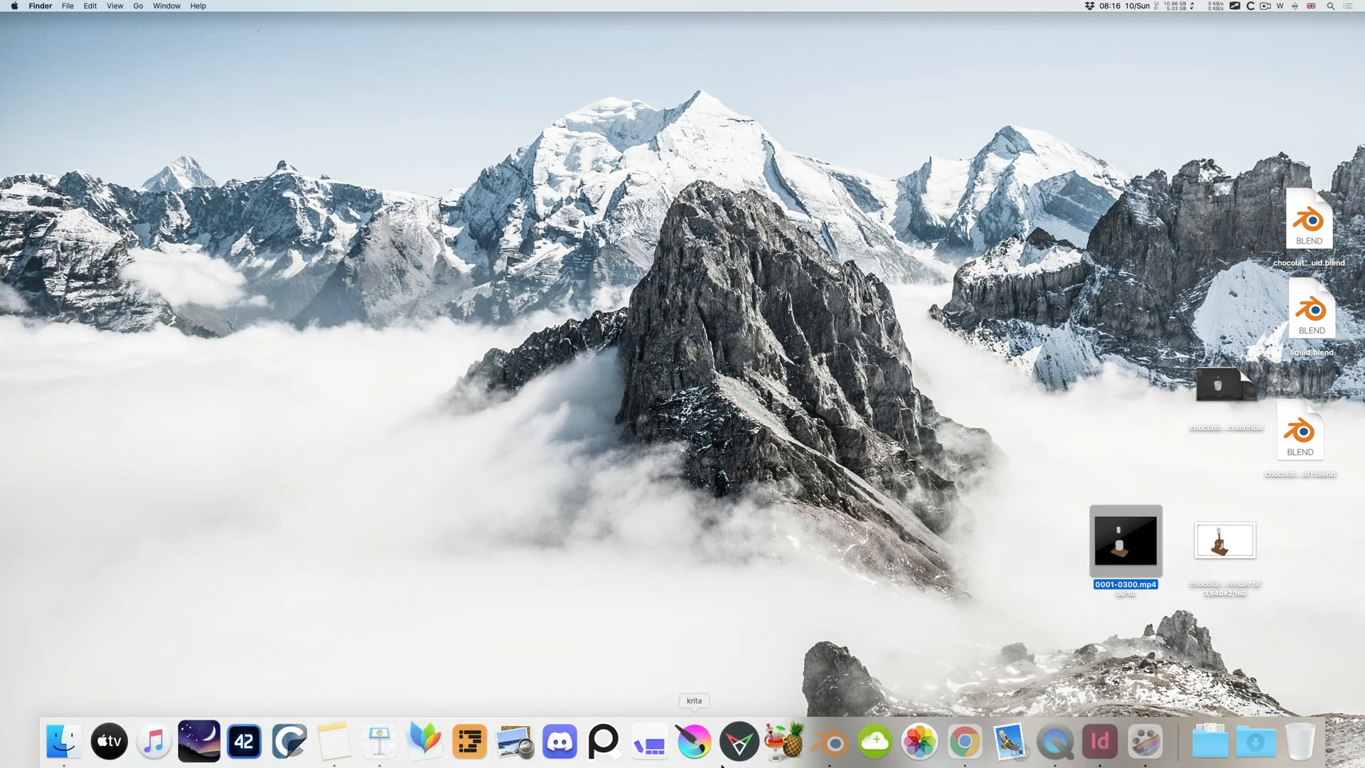
# Switch back to Blender and examine the scene's render engine and output settings, including the FFmpeg video encoding options.
pyautogui.click(830, 753)
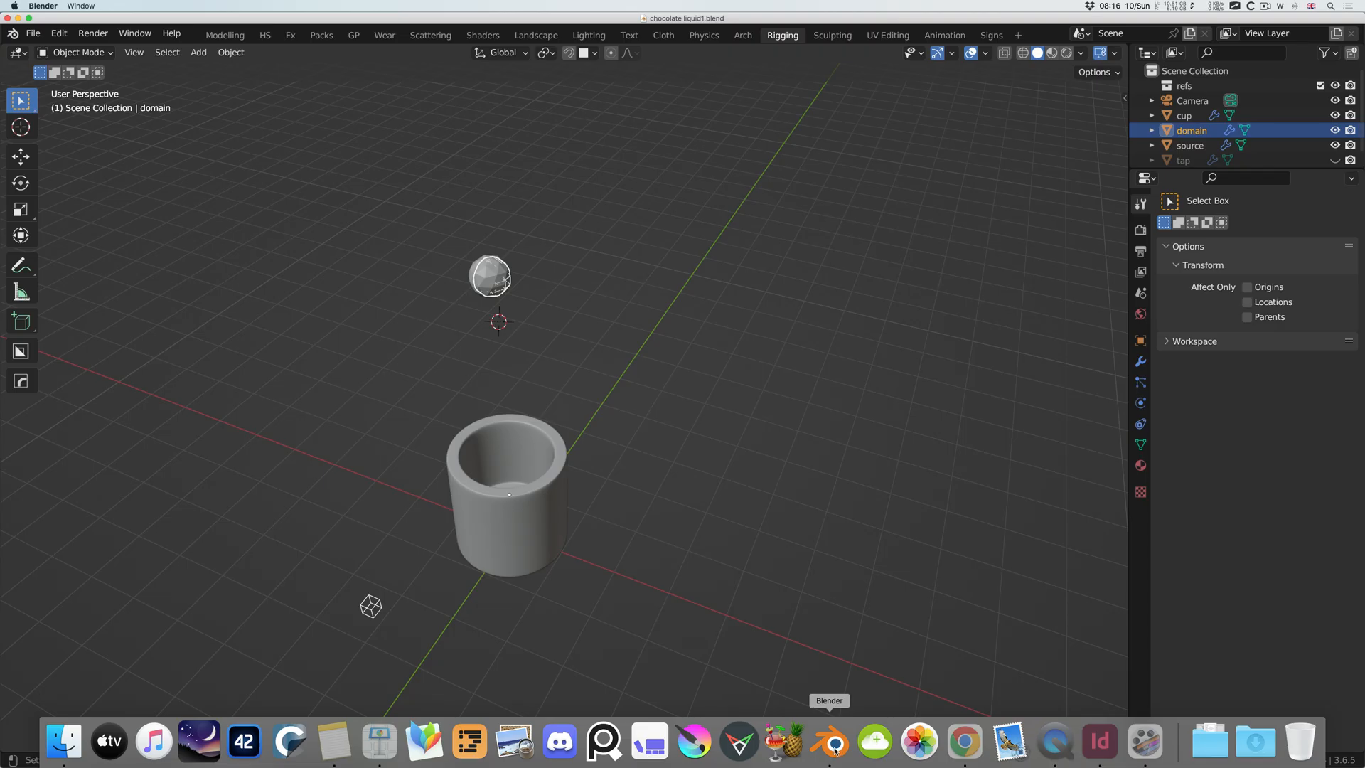
pyautogui.scroll(-5, 498, 357)
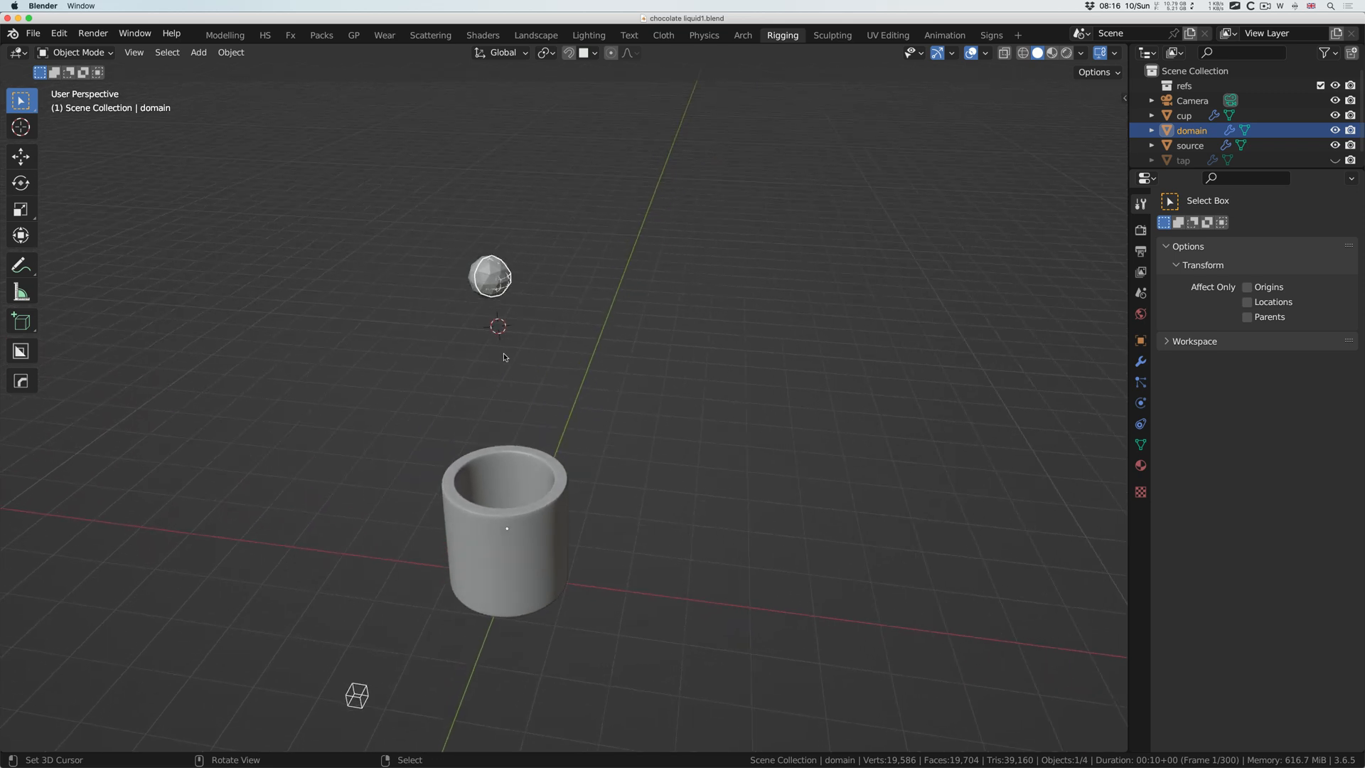
pyautogui.scroll(2, 514, 355)
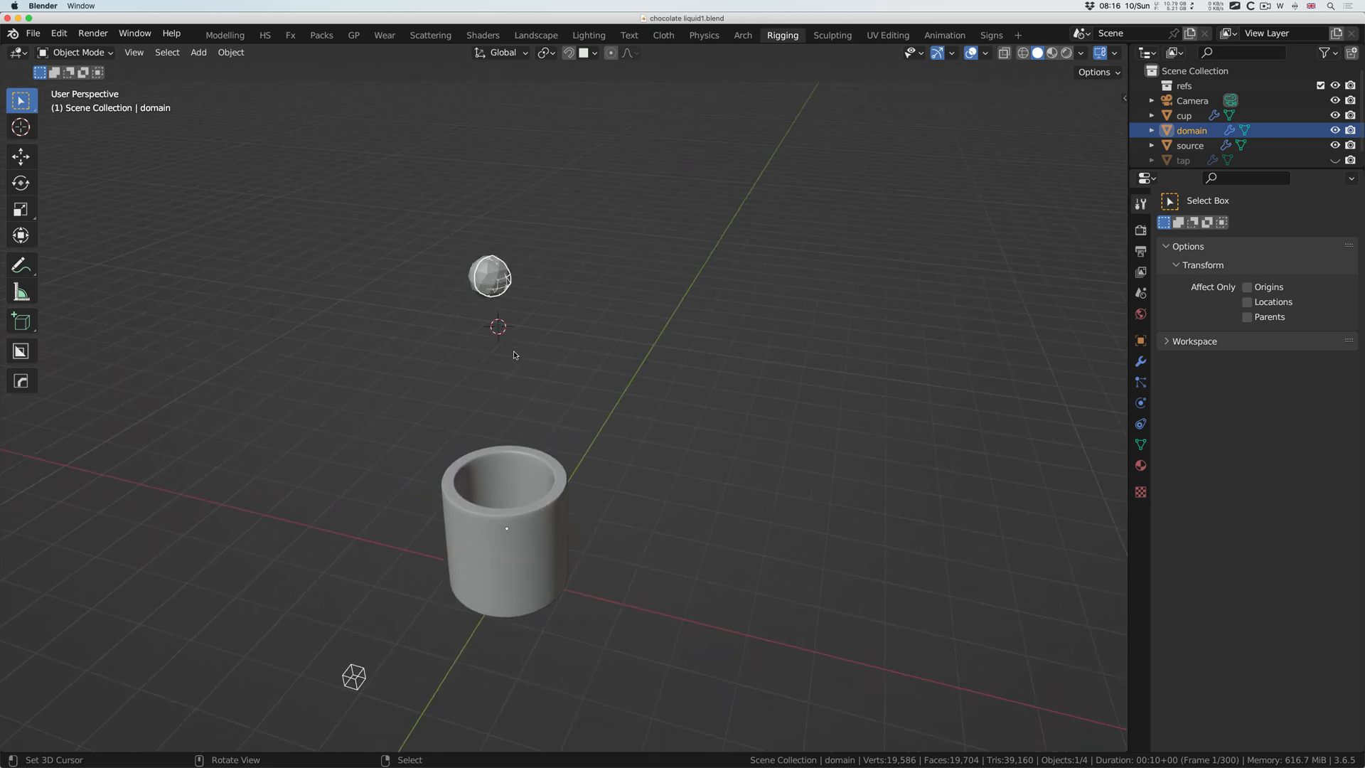
pyautogui.click(1140, 231)
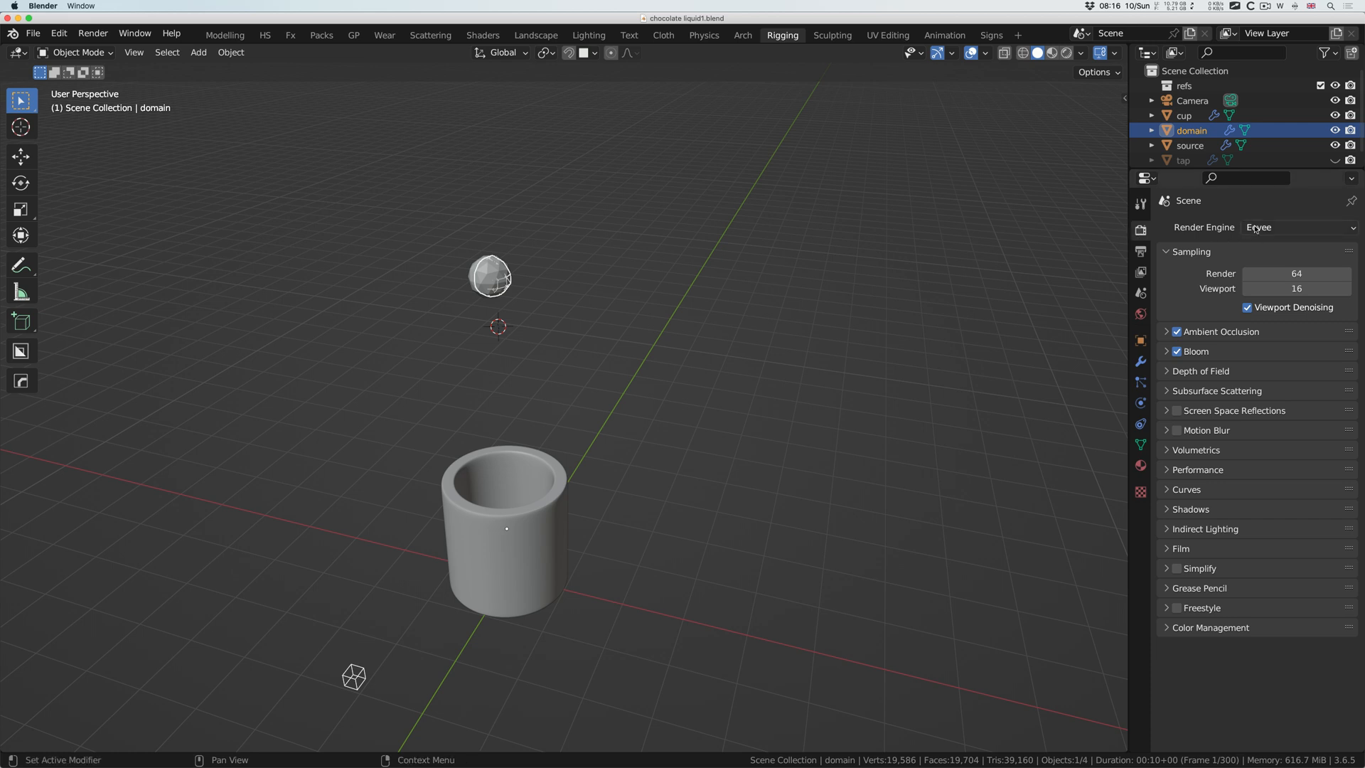
pyautogui.click(1141, 254)
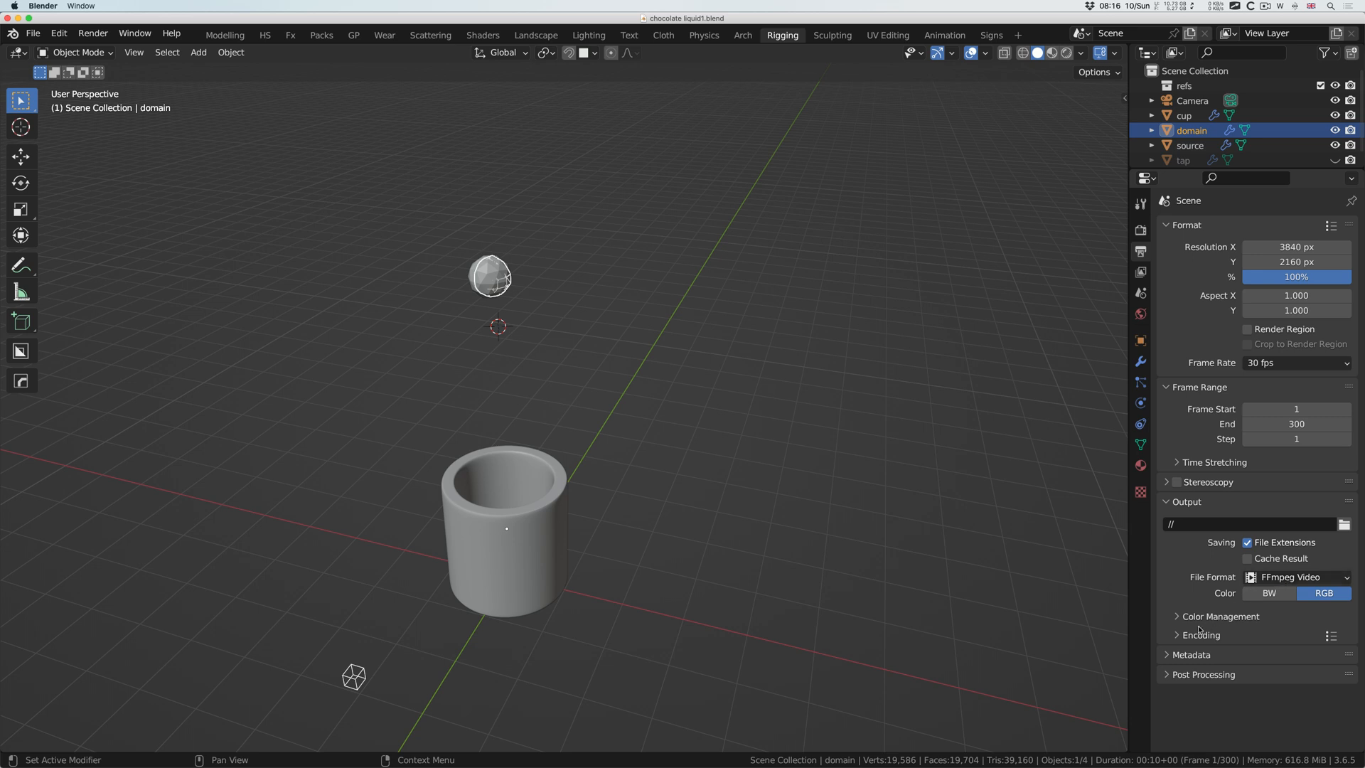
pyautogui.click(1178, 636)
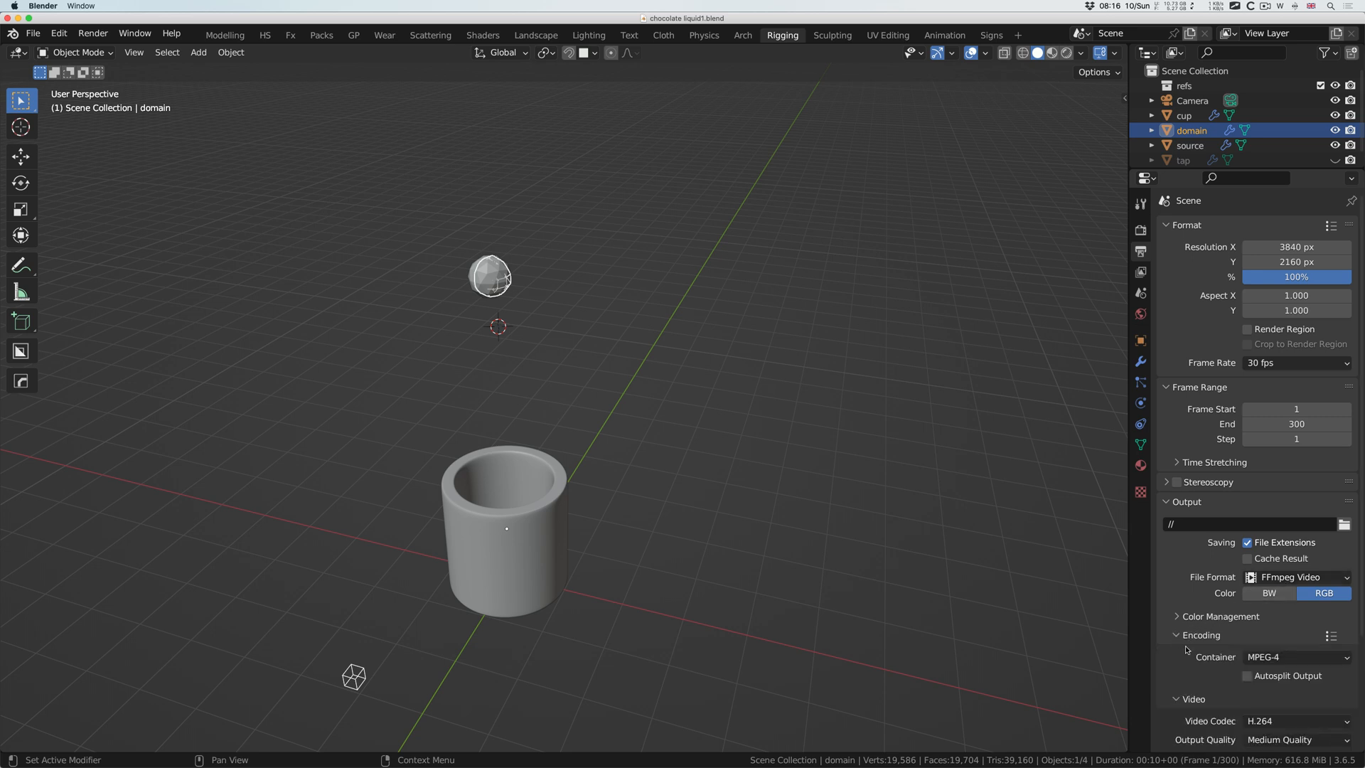